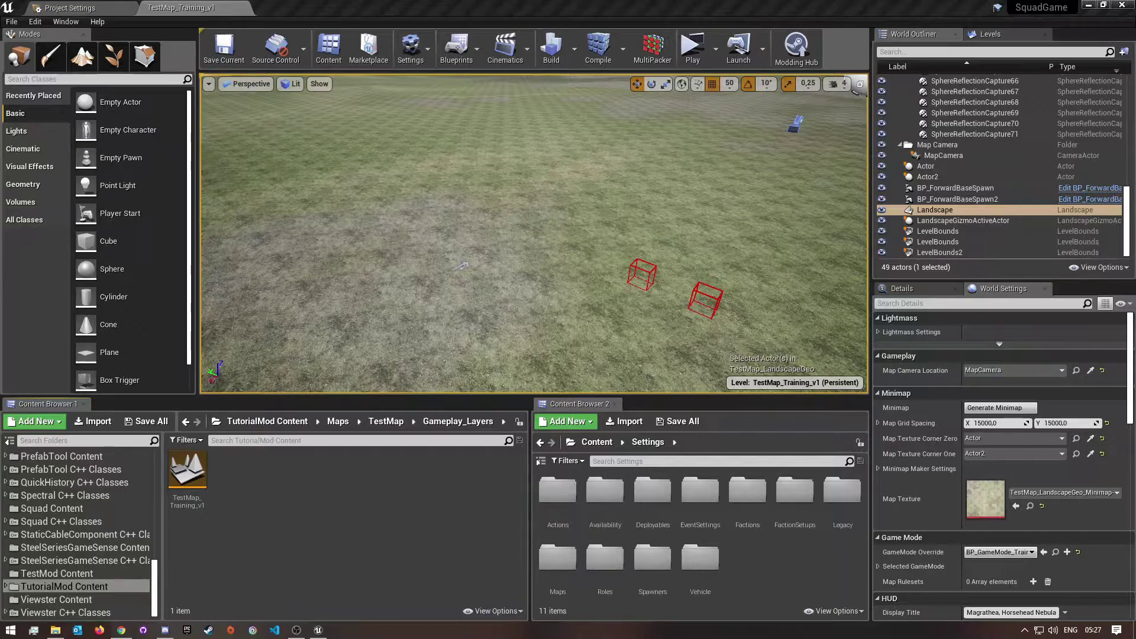
# Create a folder named Deployables inside the Settings folder of TutorialMod Content.
pyautogui.moveTo(500, 299)
pyautogui.mouseDown()
pyautogui.moveTo(506, 254)
pyautogui.moveTo(540, 266)
pyautogui.moveTo(520, 271)
pyautogui.moveTo(654, 233)
pyautogui.moveTo(513, 287)
pyautogui.moveTo(530, 307)
pyautogui.moveTo(500, 296)
pyautogui.mouseUp()
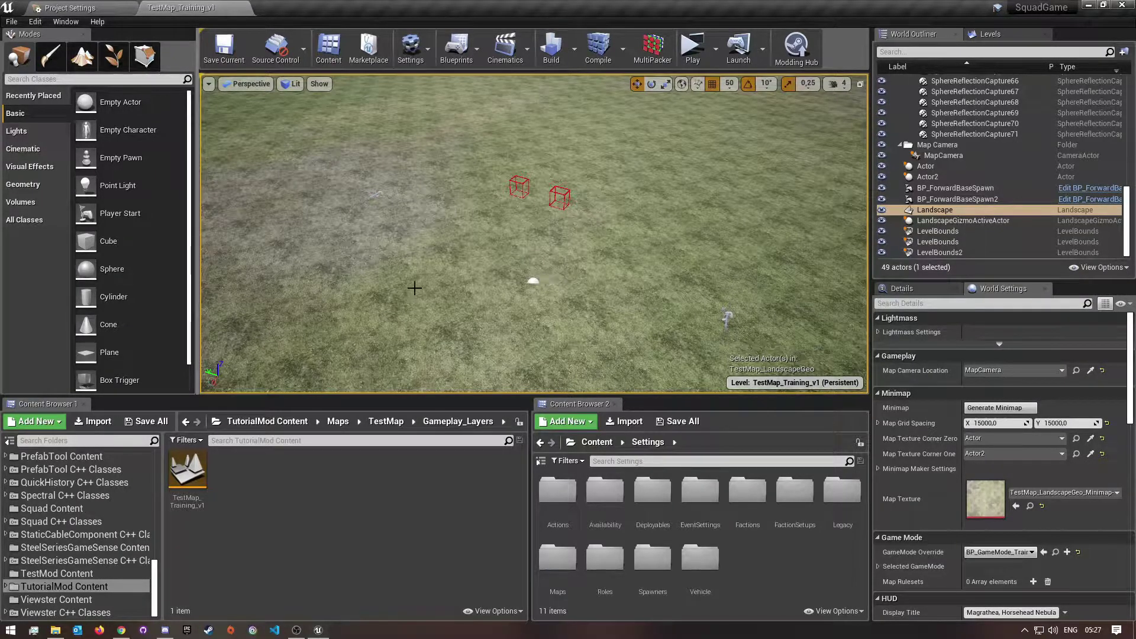
pyautogui.click(267, 420)
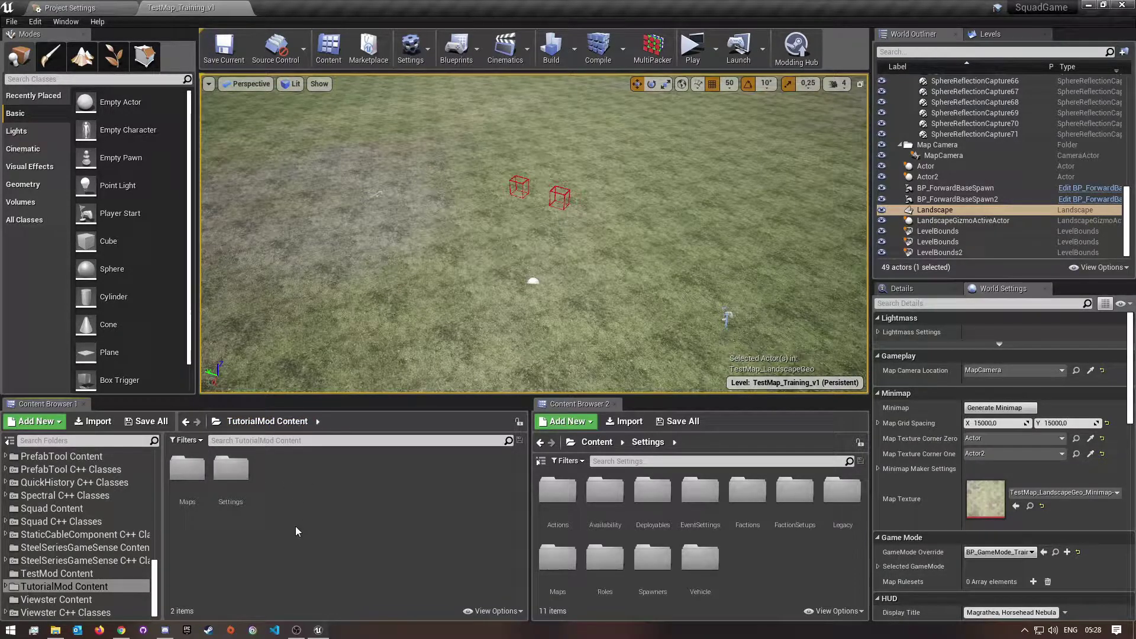
pyautogui.doubleClick(231, 470)
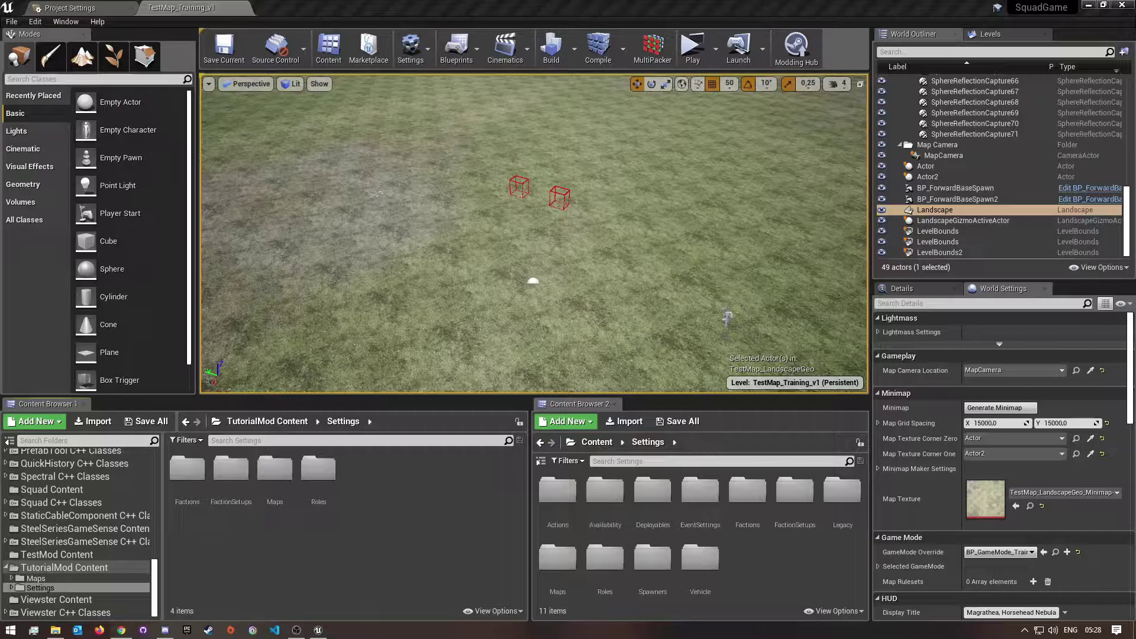
pyautogui.rightClick(393, 517)
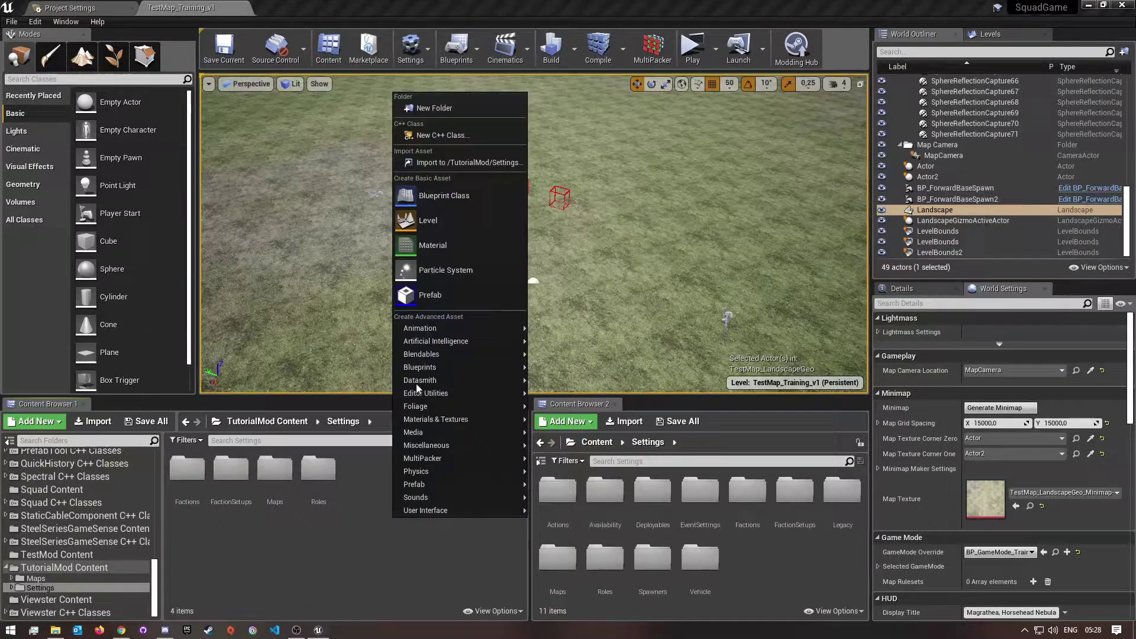
pyautogui.click(425, 109)
pyautogui.write('Deployables')
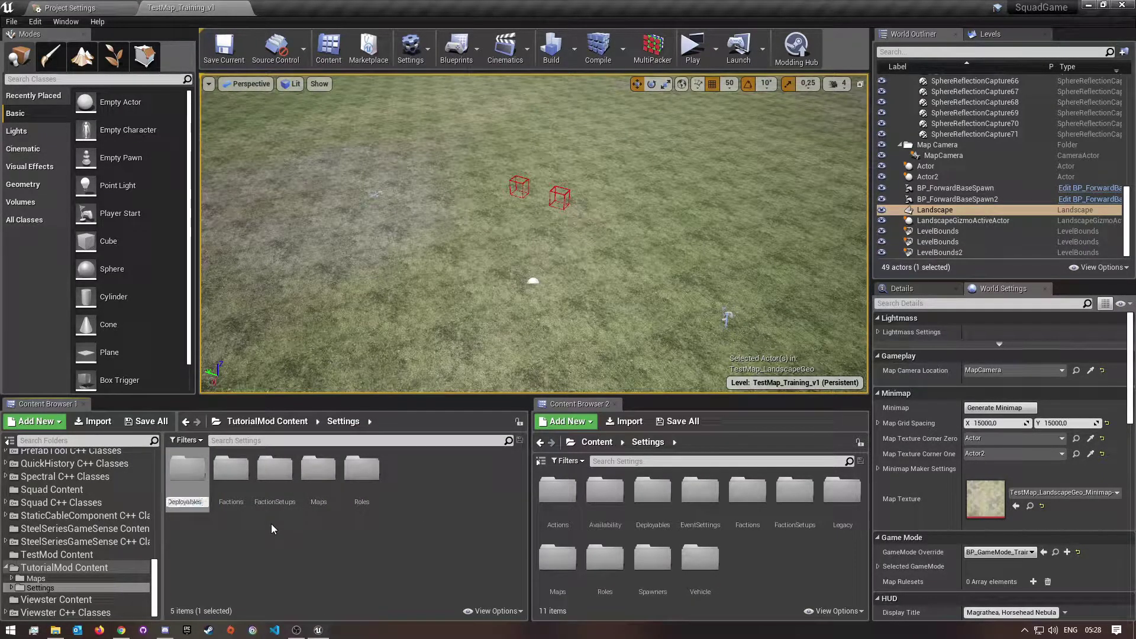
pyautogui.press('Return')
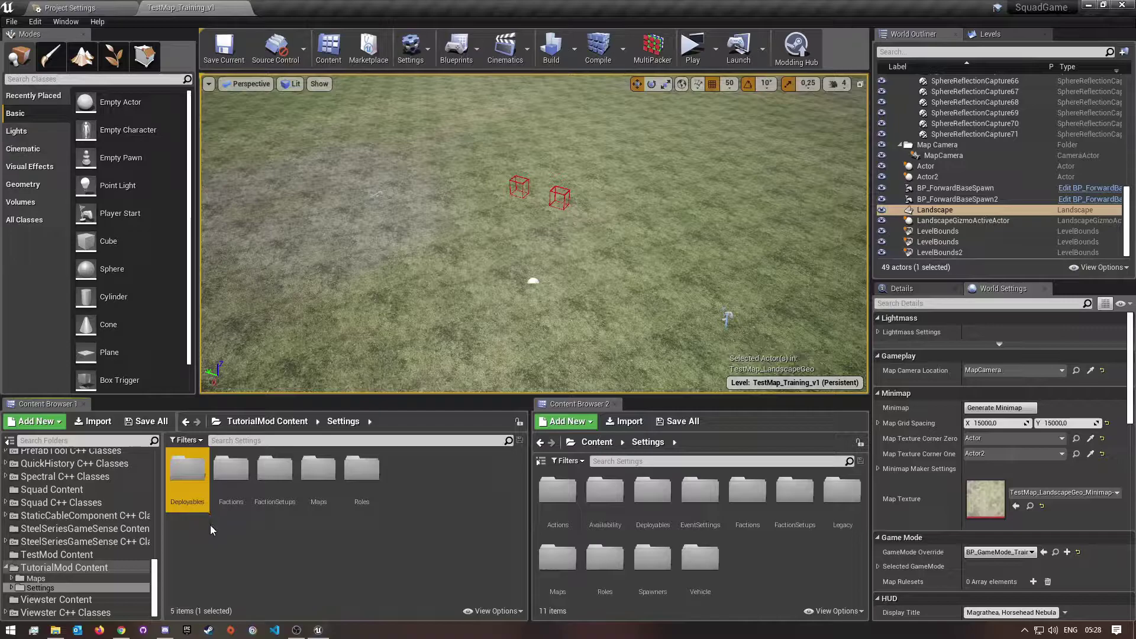
# Create a data table in the Deployables folder using SQDeployableEntry as its row structure.
pyautogui.doubleClick(188, 469)
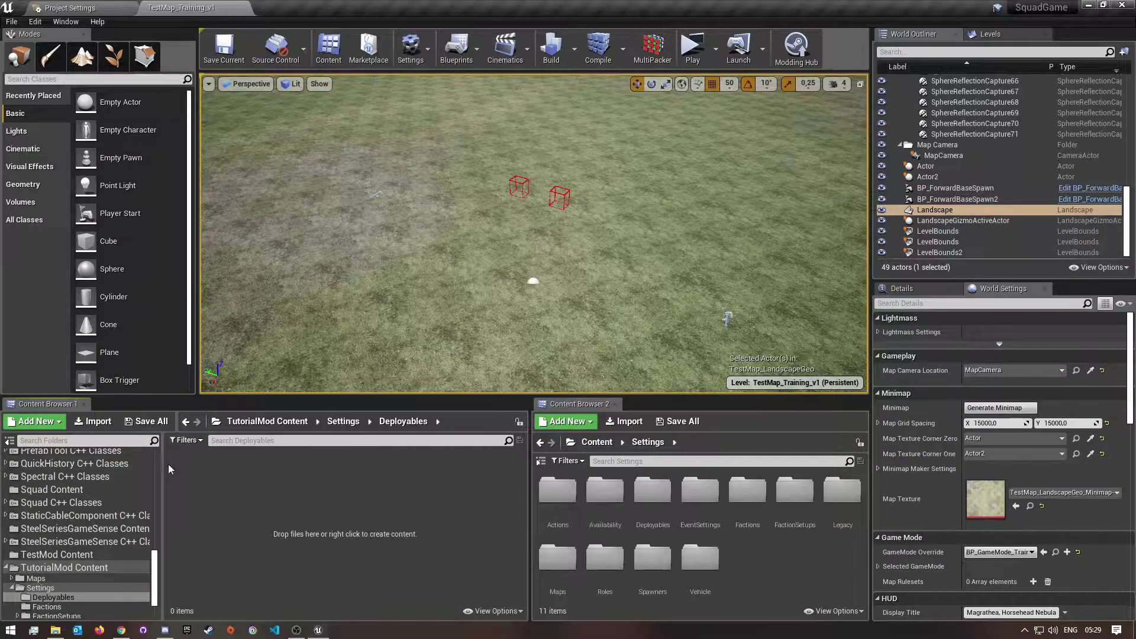
pyautogui.rightClick(214, 489)
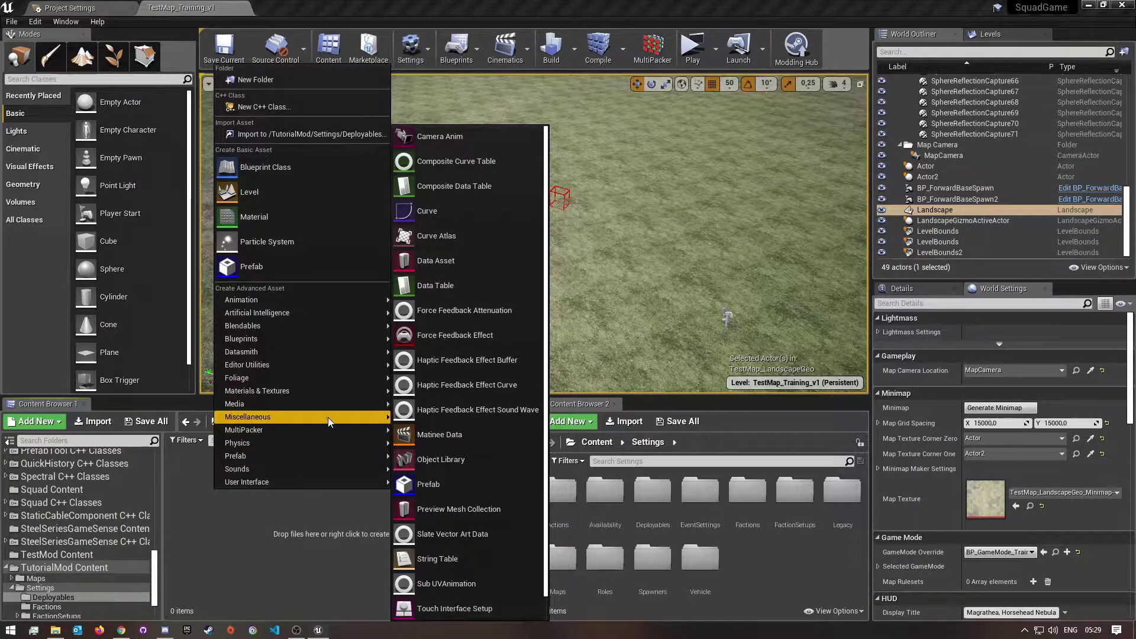
pyautogui.click(455, 289)
pyautogui.click(488, 301)
pyautogui.moveTo(500, 284); pyautogui.dragTo(414, 202)
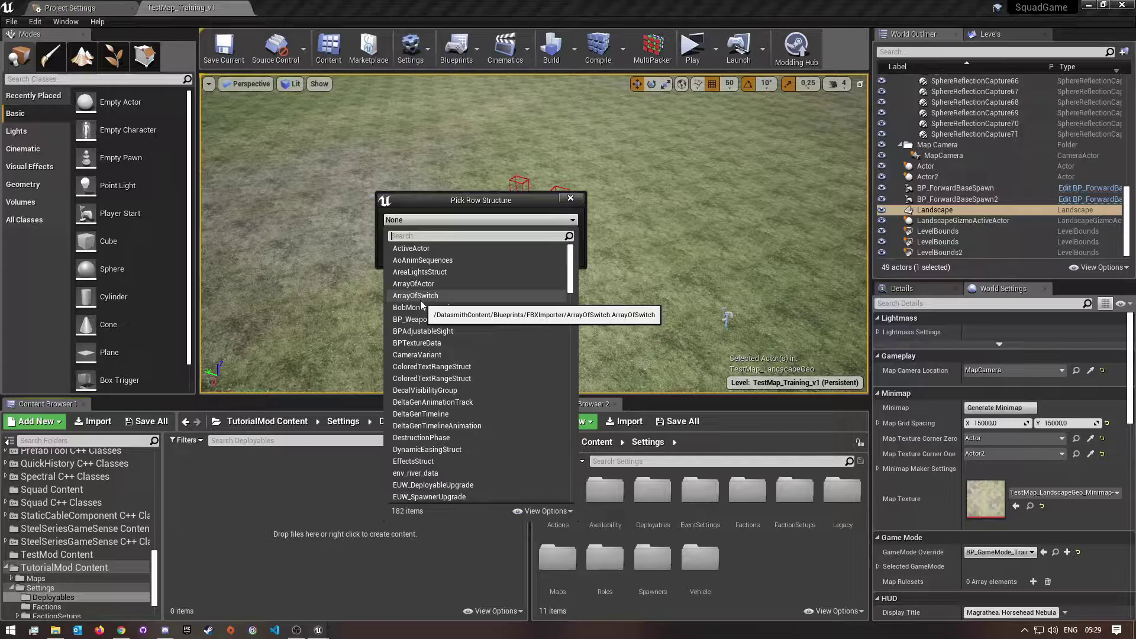
pyautogui.write('Deploy')
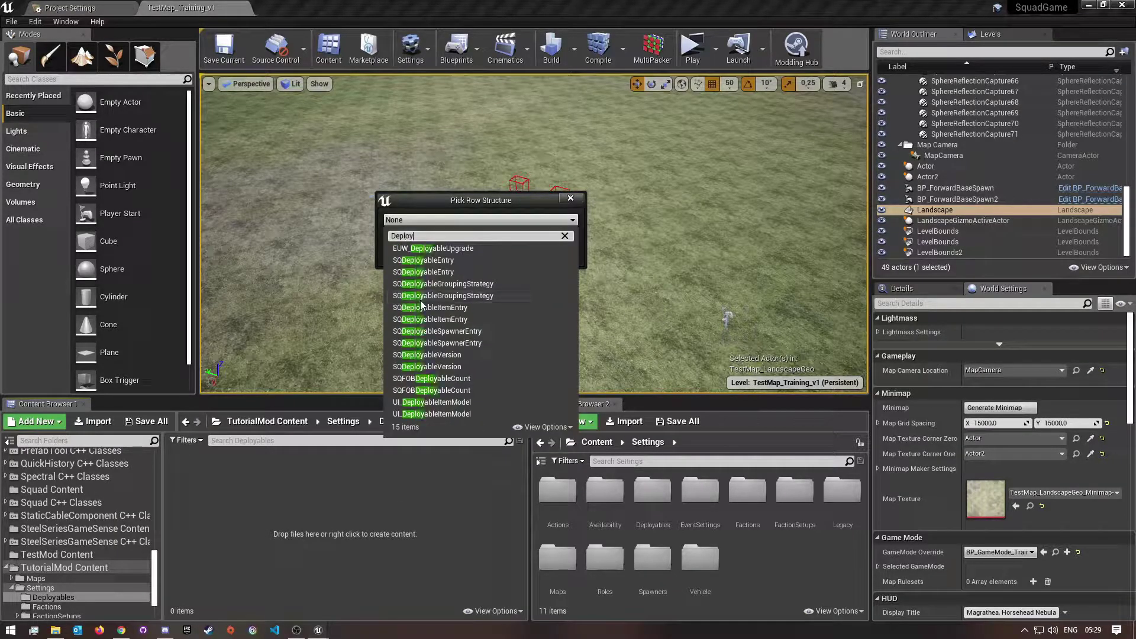
pyautogui.click(443, 261)
pyautogui.click(540, 232)
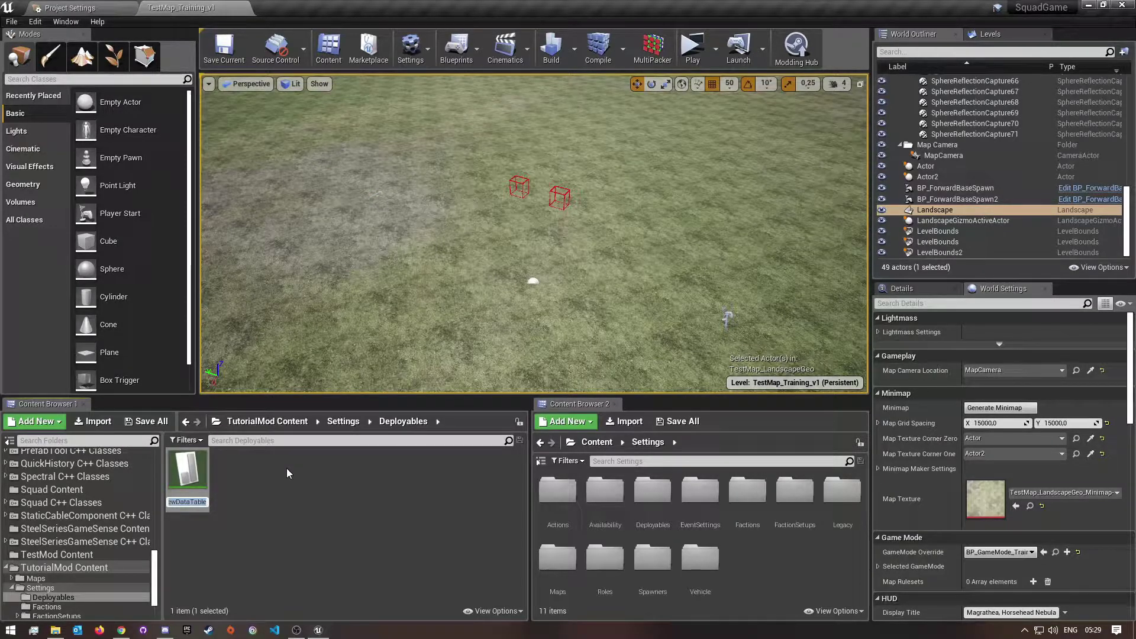
# Rename the new data table as DeployableTable_SANDF.
pyautogui.click(188, 470)
pyautogui.rightClick(189, 470)
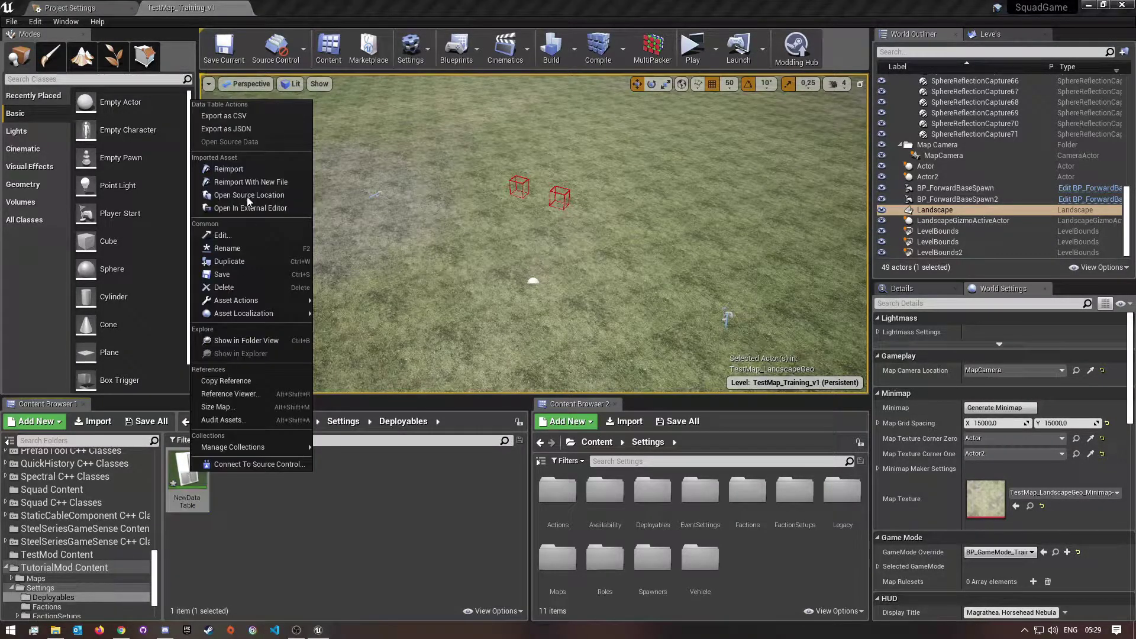
pyautogui.moveTo(232, 298)
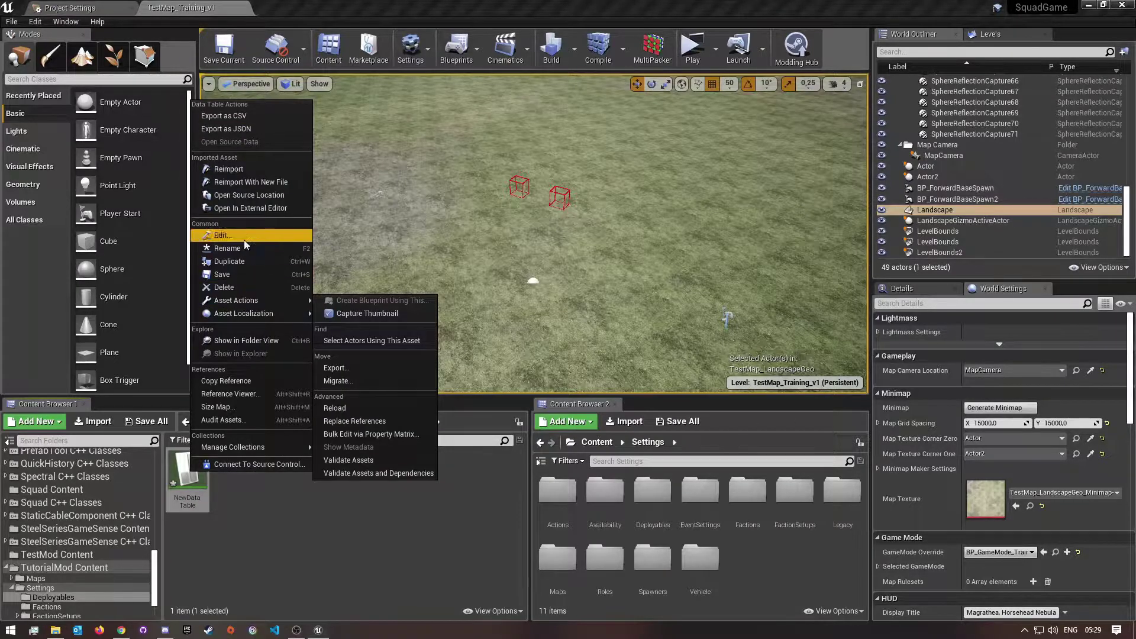
pyautogui.click(227, 248)
pyautogui.write('Deployable')
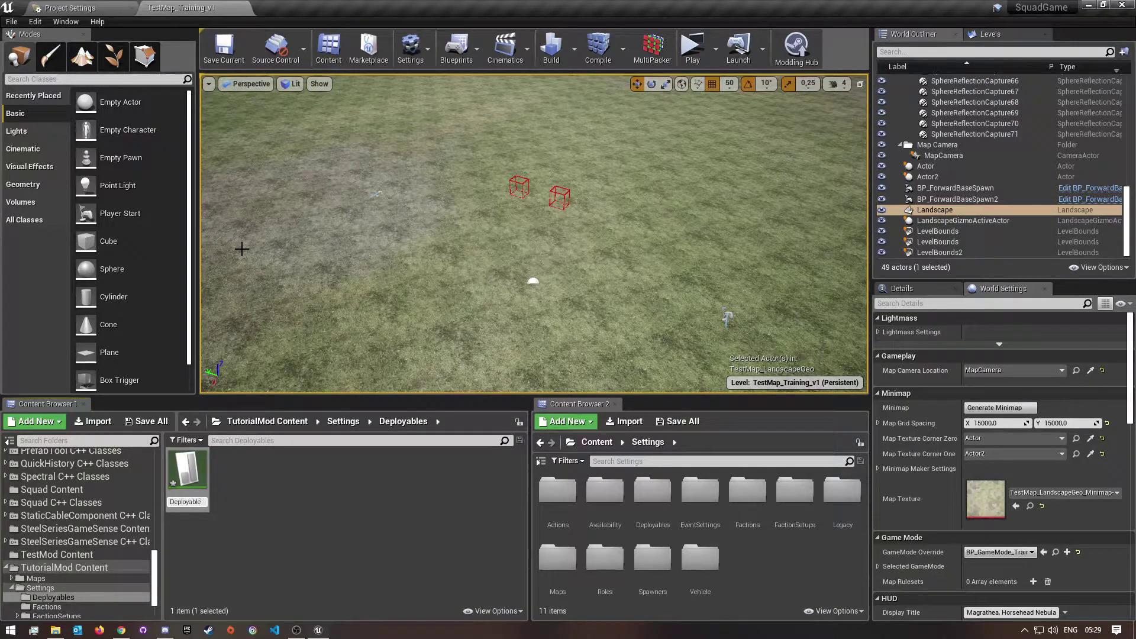
pyautogui.write('Table_SANDF')
pyautogui.press('Return')
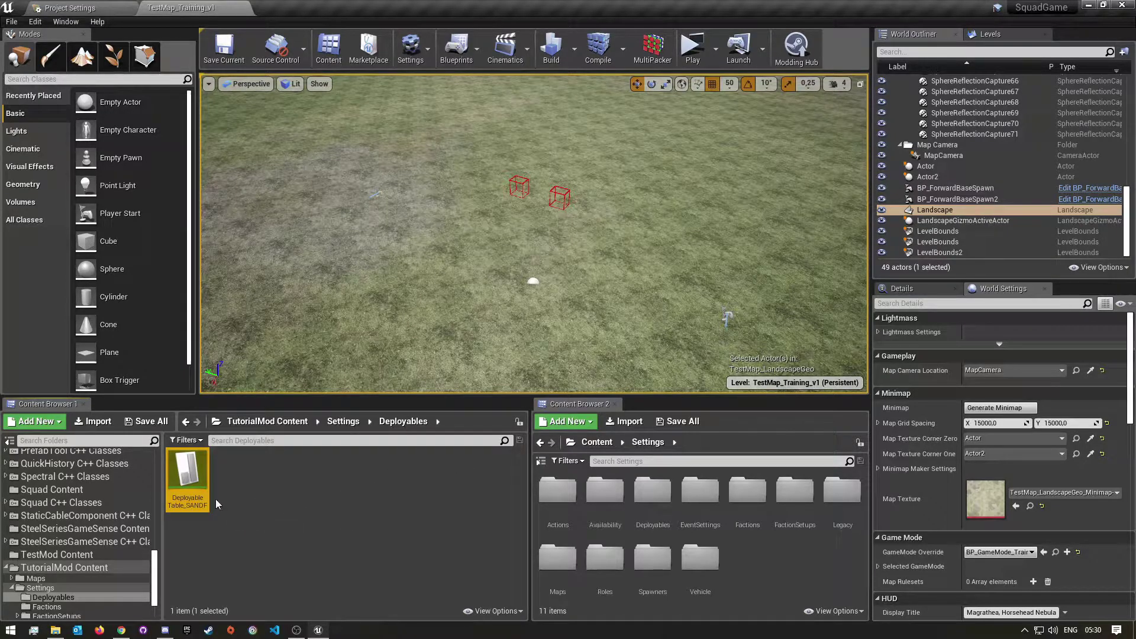
# Open DeployableTable_SANDF docked beside the level editor and add a row named AmmoCrate_SANDF.
pyautogui.doubleClick(192, 473)
pyautogui.moveTo(289, 122); pyautogui.dragTo(313, 9)
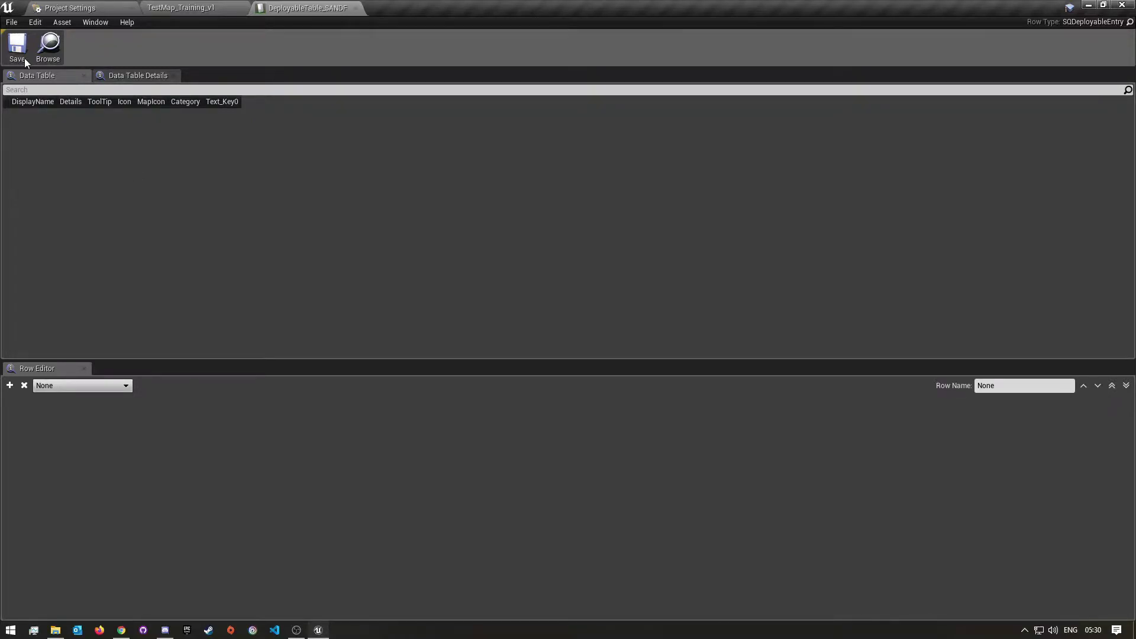
pyautogui.click(10, 386)
pyautogui.moveTo(228, 359); pyautogui.dragTo(256, 217)
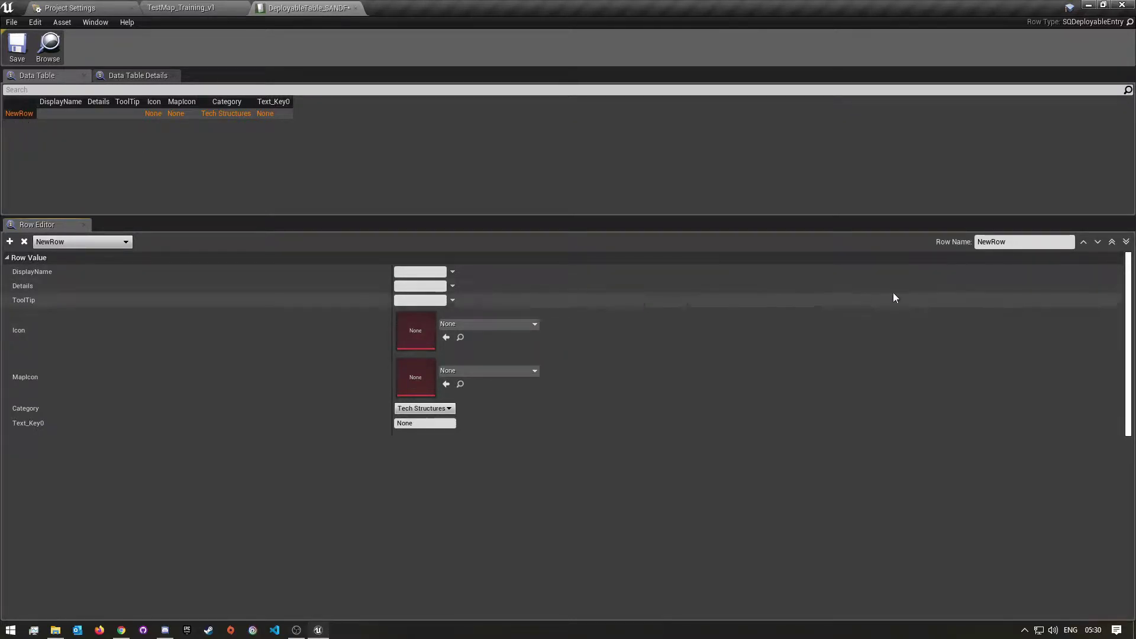
pyautogui.click(1022, 242)
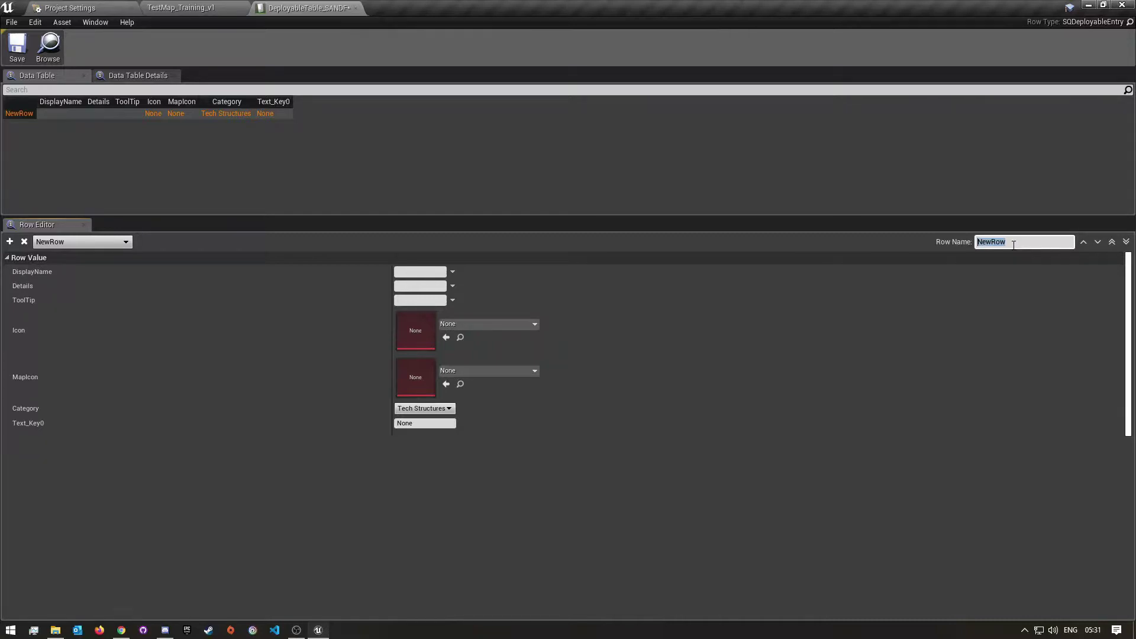
pyautogui.write('AmmoCrate_SANDF')
pyautogui.press('Return')
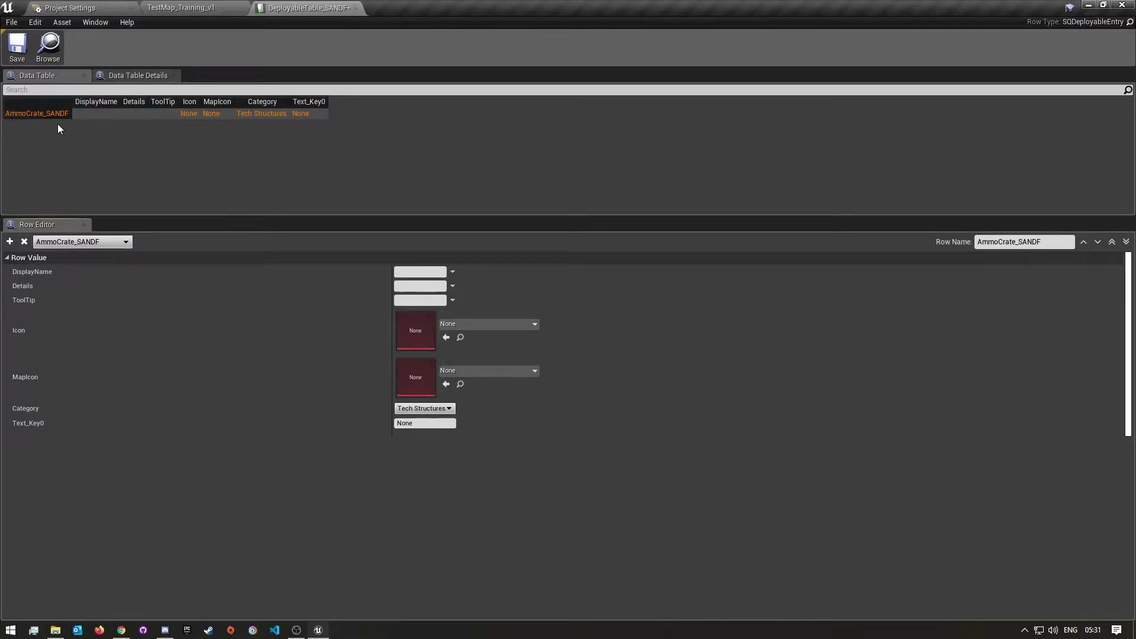
pyautogui.click(1051, 241)
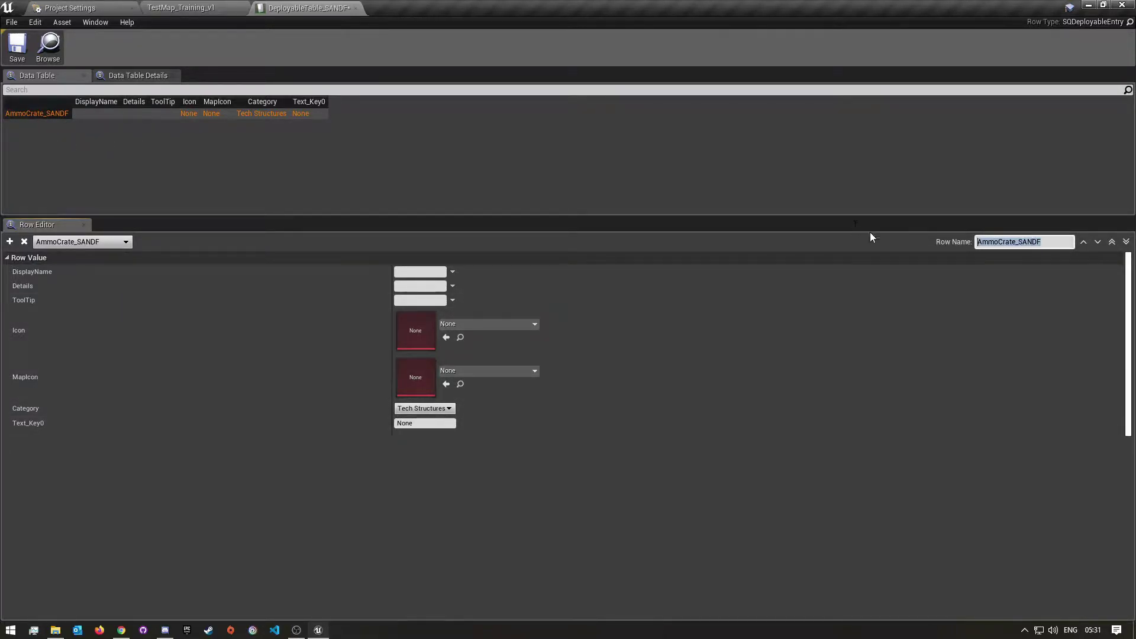
pyautogui.click(1062, 242)
pyautogui.moveTo(1065, 241); pyautogui.dragTo(869, 241)
pyautogui.click(204, 173)
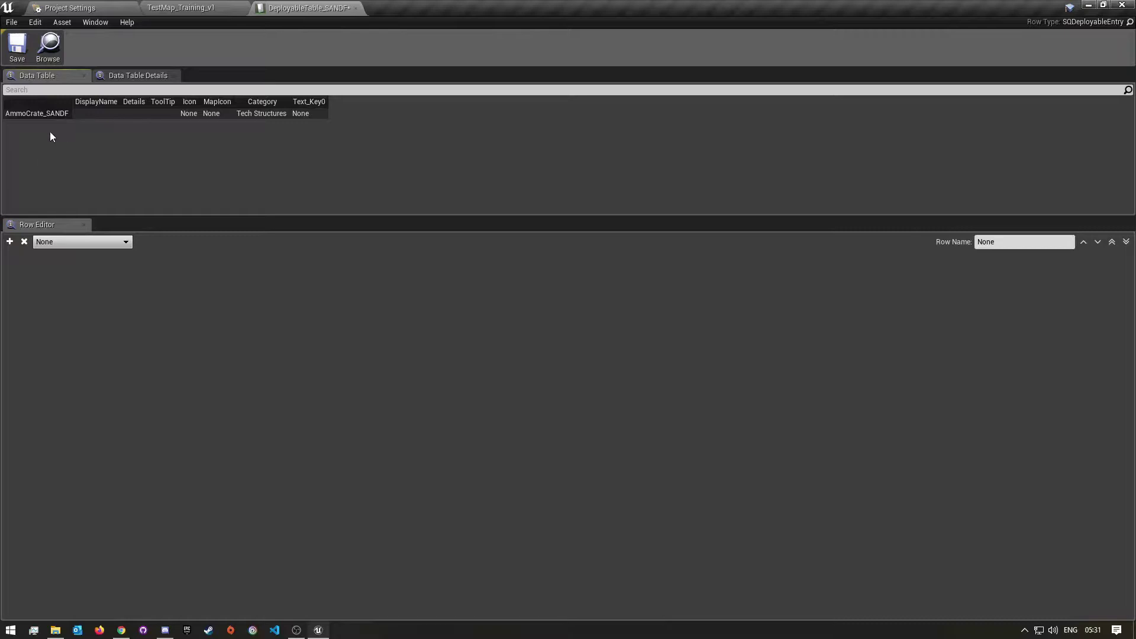
pyautogui.click(48, 115)
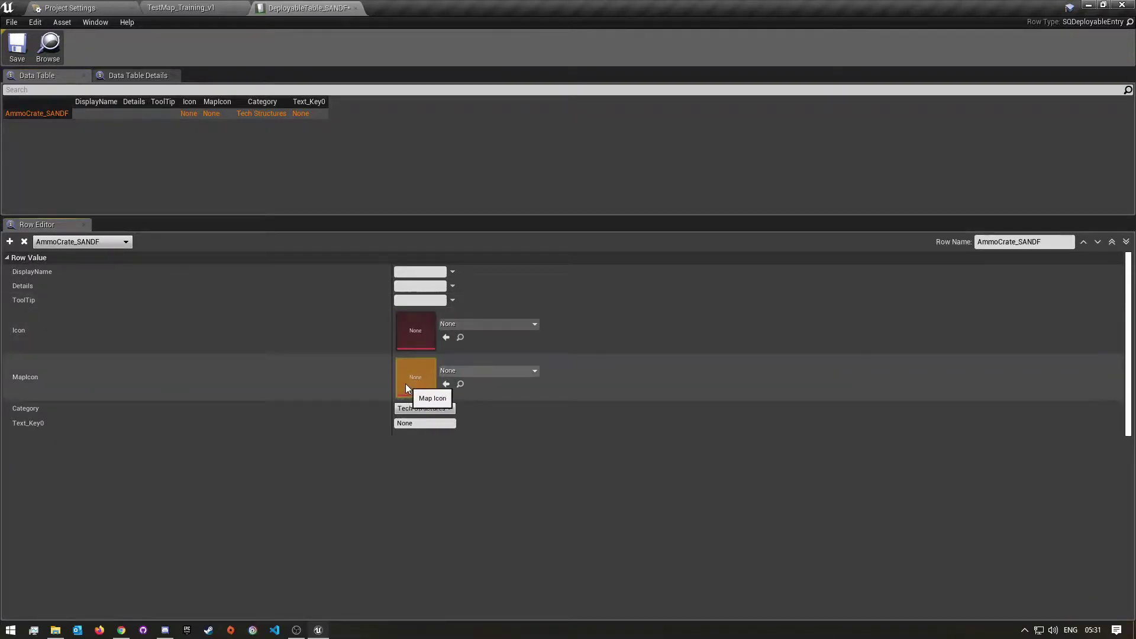
# Switch the AmmoCrate_SANDF row's category to Fortifications and back to Tech Structures.
pyautogui.click(438, 409)
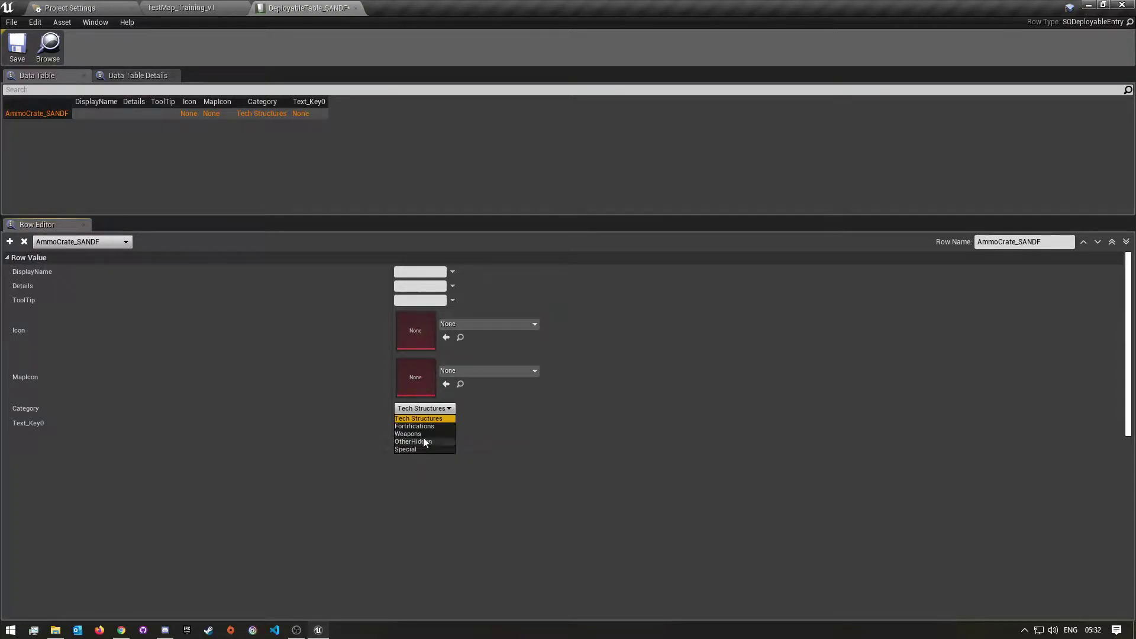
pyautogui.click(418, 412)
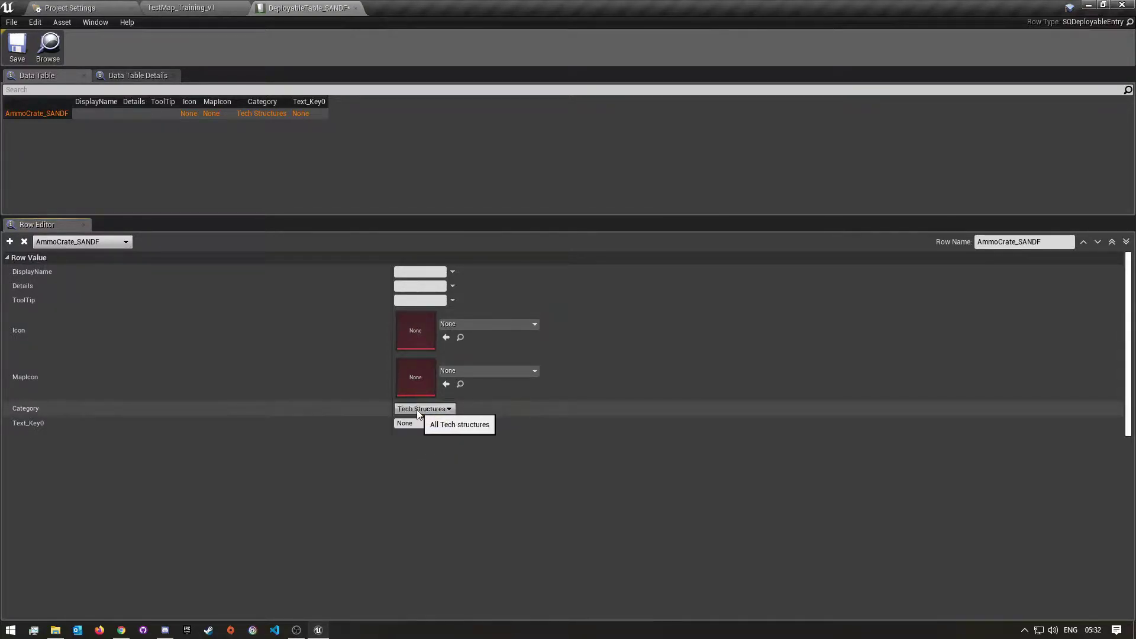
pyautogui.click(418, 410)
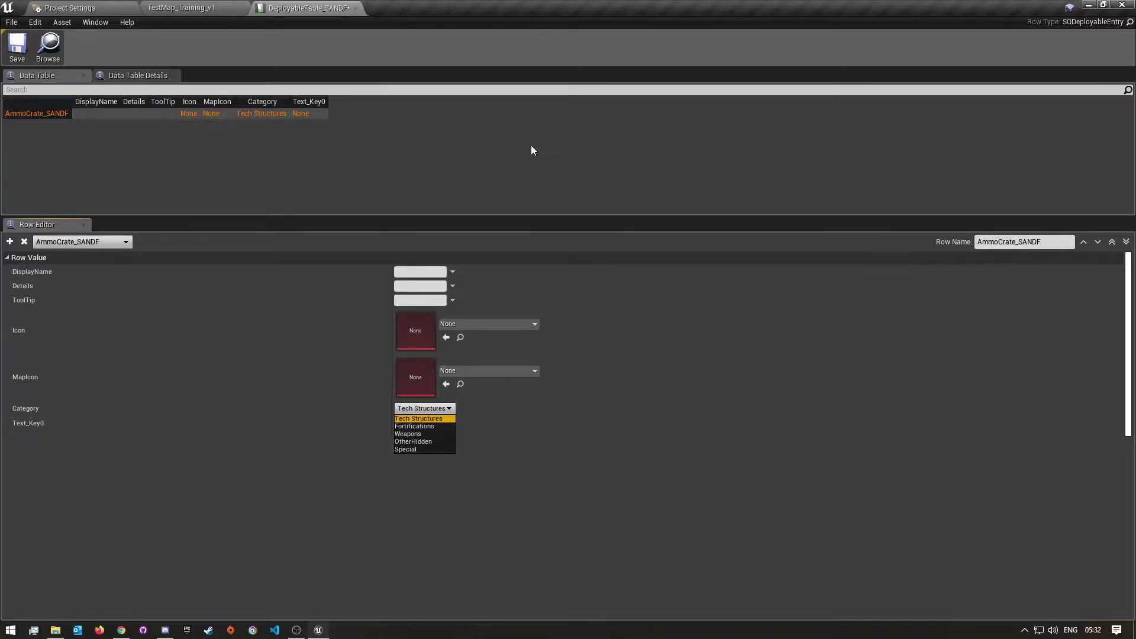
pyautogui.click(424, 427)
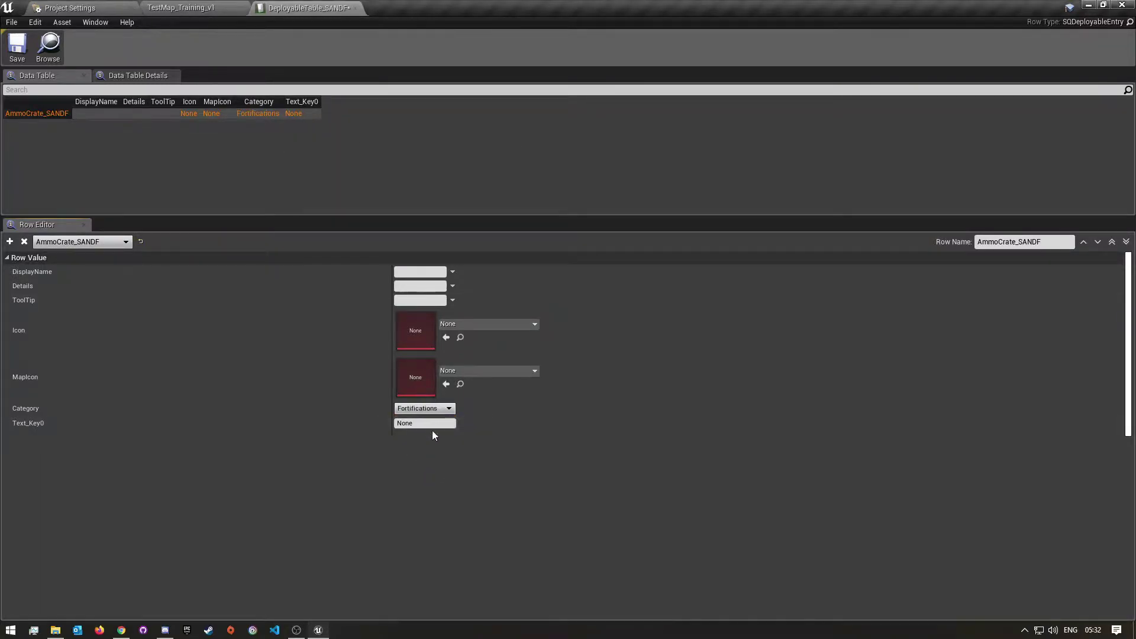
pyautogui.click(432, 409)
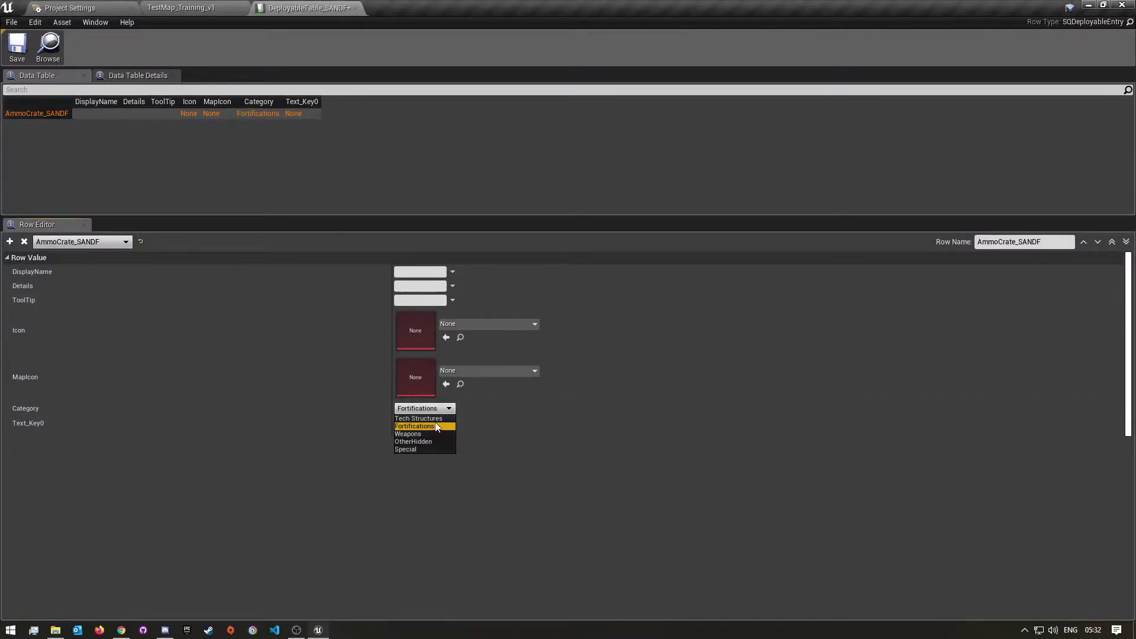
pyautogui.click(419, 418)
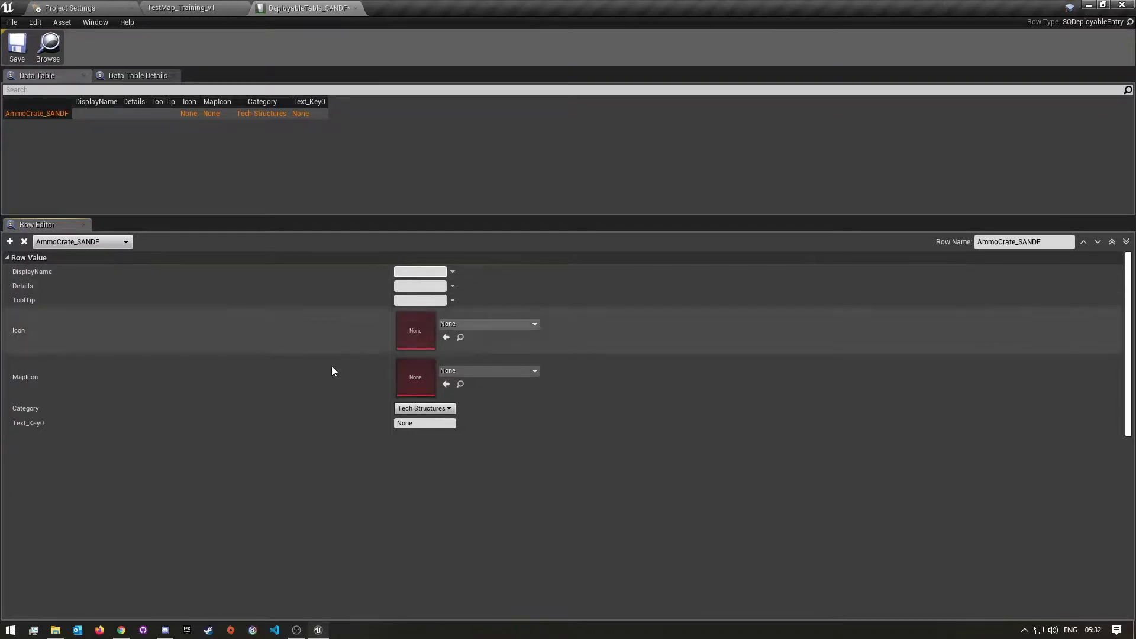
# Set the AmmoCrate_SANDF row's DisplayName to Ammo Crate.
pyautogui.write('Ammo C')
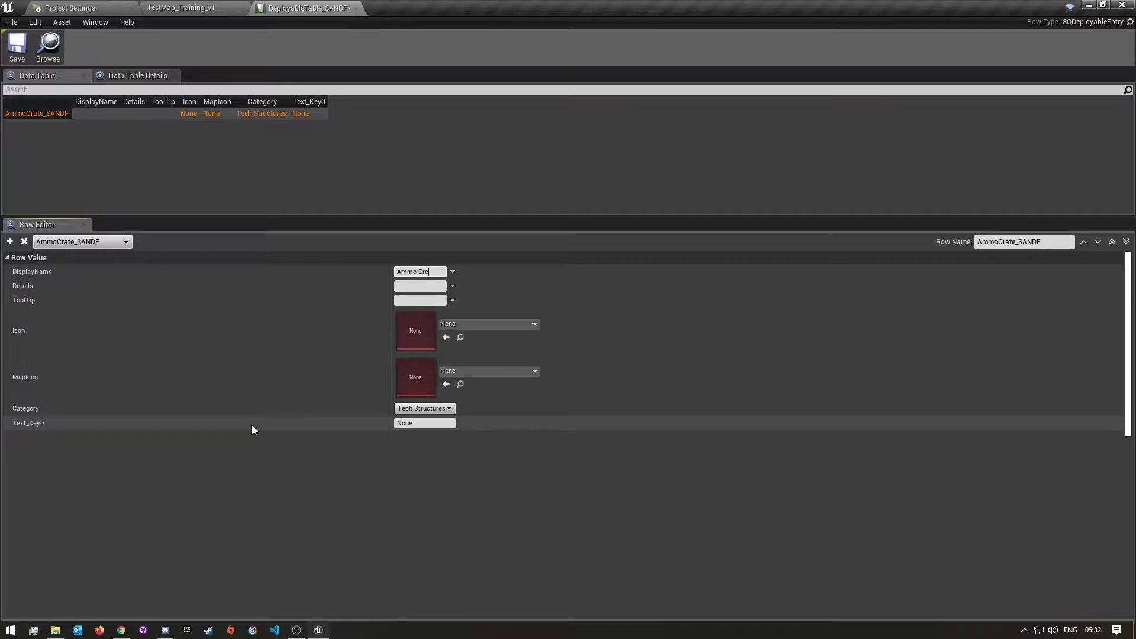
pyautogui.write('rate')
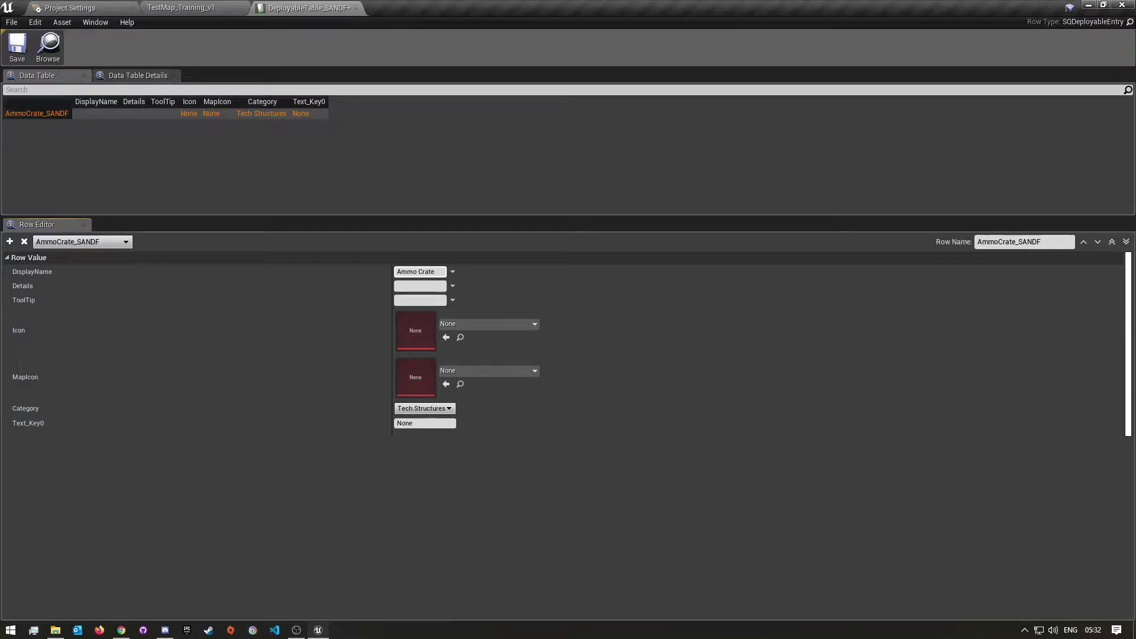
# Enter Ammo Box as the Details text of the AmmoCrate_SANDF row.
pyautogui.click(420, 286)
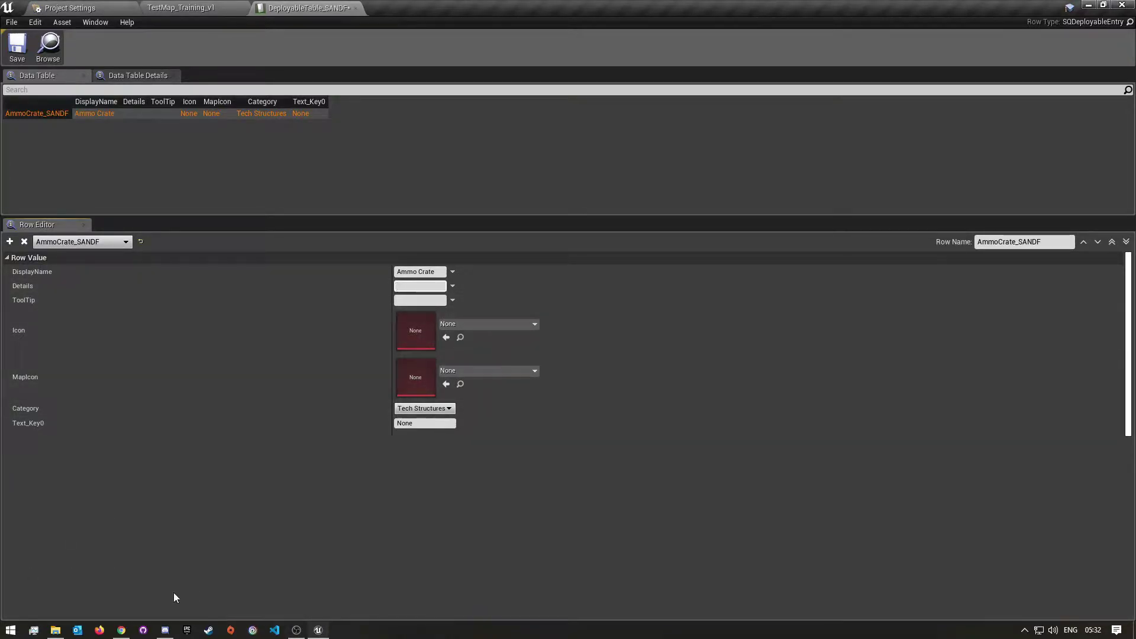
pyautogui.moveTo(122, 635)
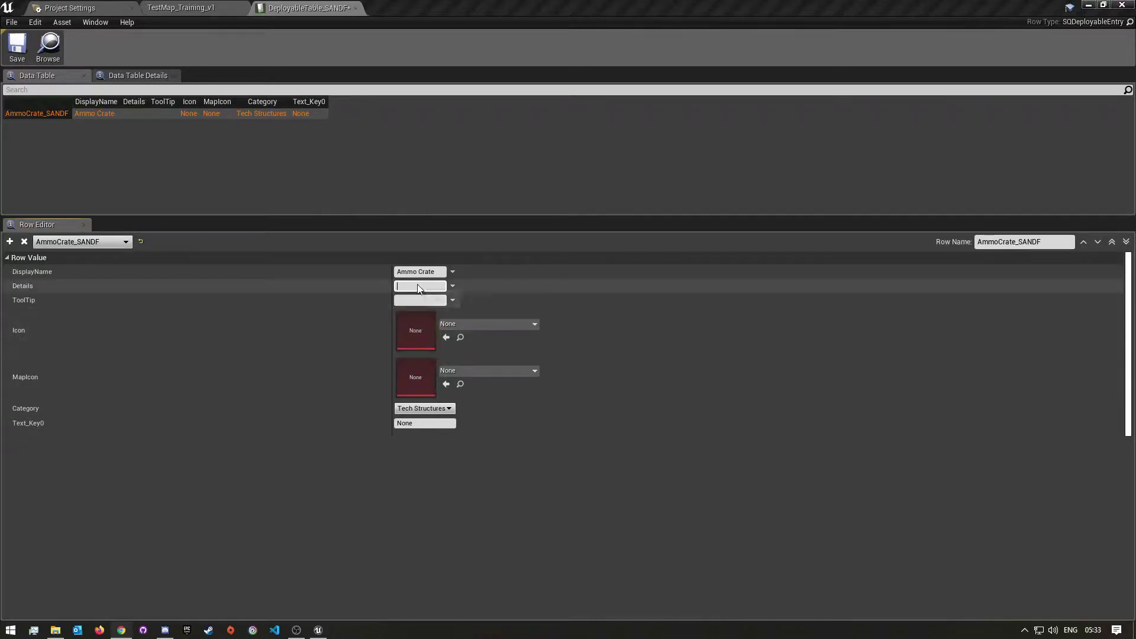
pyautogui.write('mmo Bo')
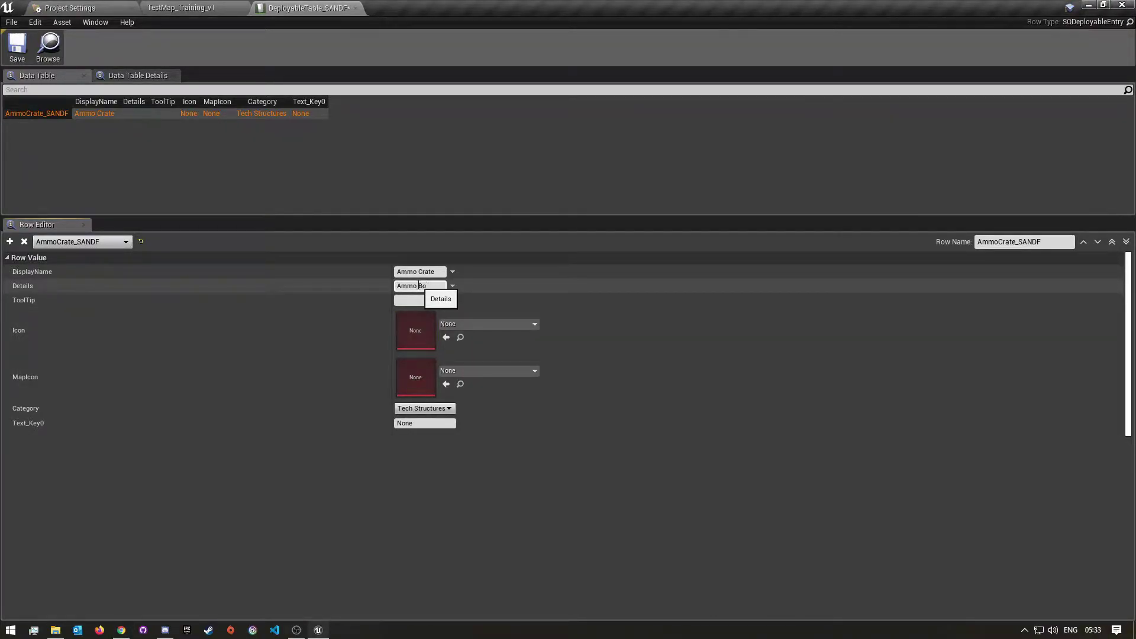
pyautogui.write('x')
# Copy the display name Ammo Crate into the Details and ToolTip fields of the AmmoCrate_SANDF row.
pyautogui.doubleClick(421, 286)
pyautogui.hotkey('shift', 'Tab')
pyautogui.hotkey('ctrl', 'c')
pyautogui.moveTo(437, 286); pyautogui.dragTo(313, 295)
pyautogui.hotkey('ctrl', 'v')
pyautogui.click(513, 293)
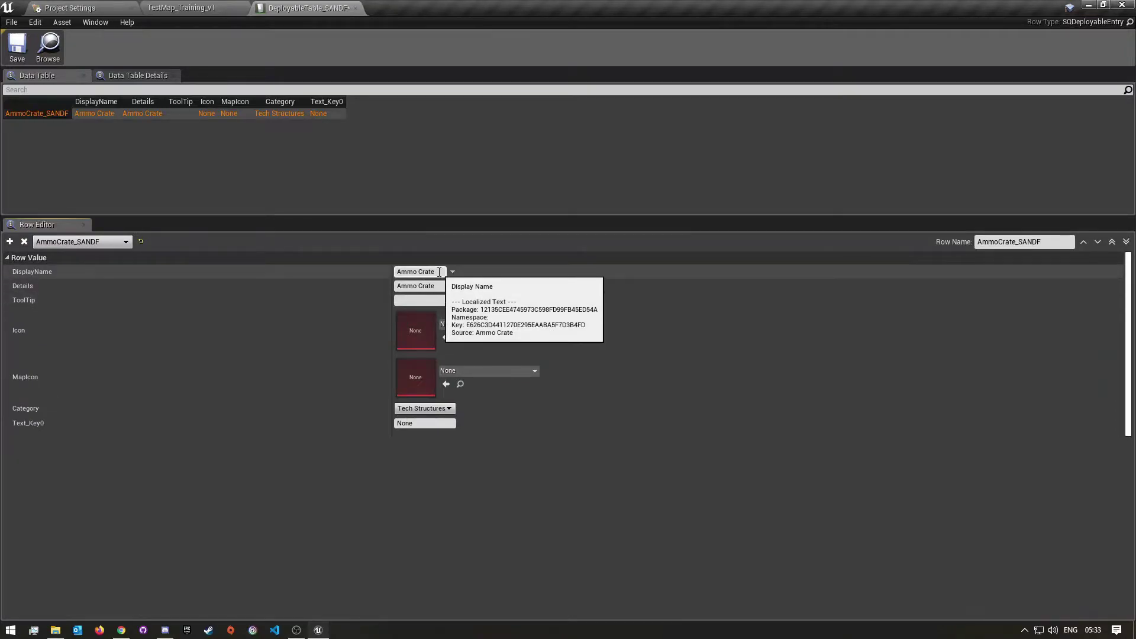
pyautogui.click(409, 301)
pyautogui.hotkey('ctrl', 'v')
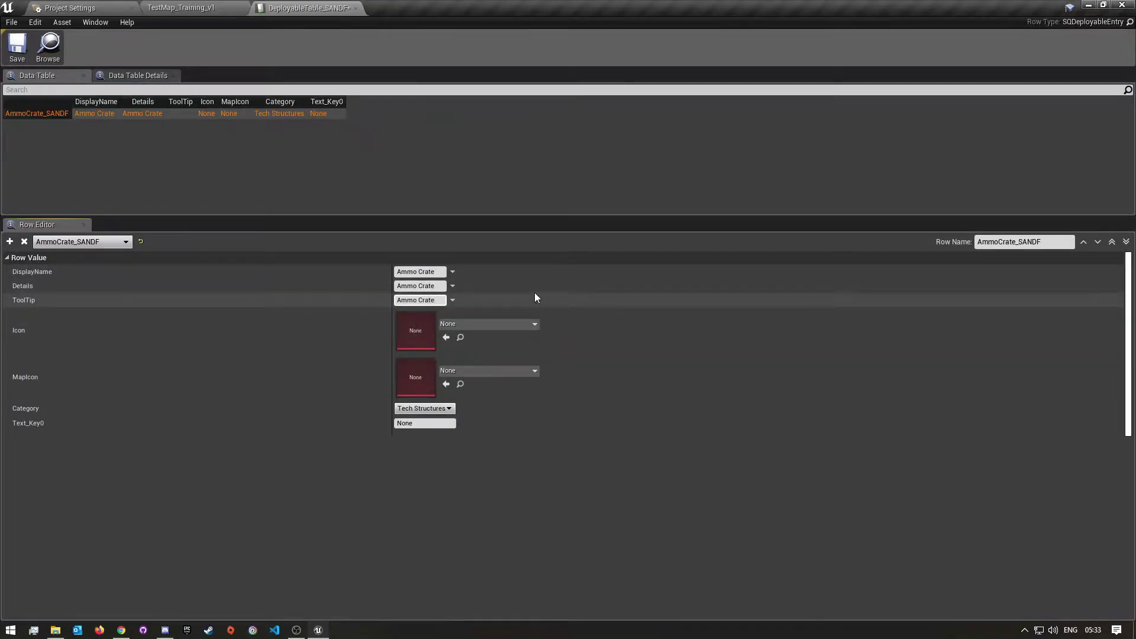
# Confirm the Ammo Crate tooltip and search the textures for radio as the AmmoCrate_SANDF row's Icon.
pyautogui.press('Return')
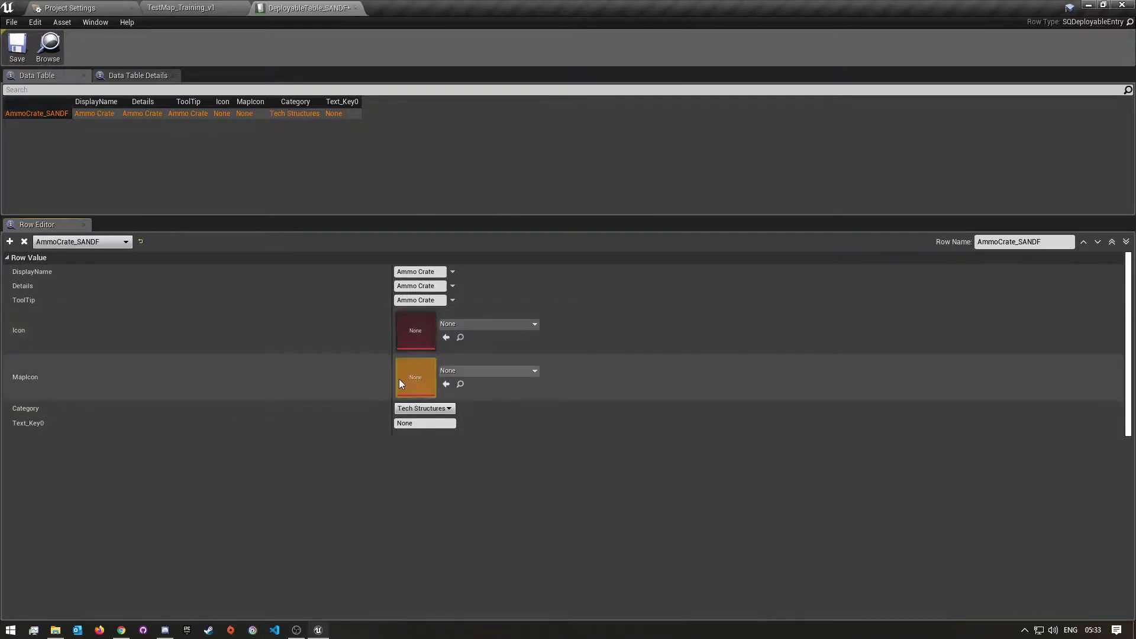
pyautogui.click(467, 324)
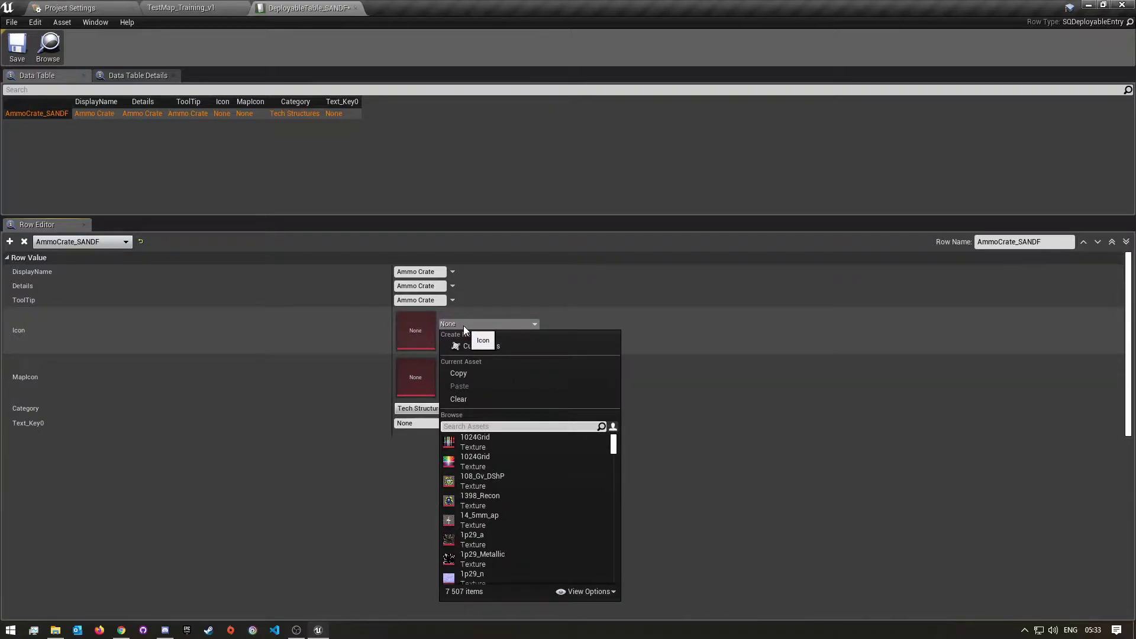
pyautogui.write('radio')
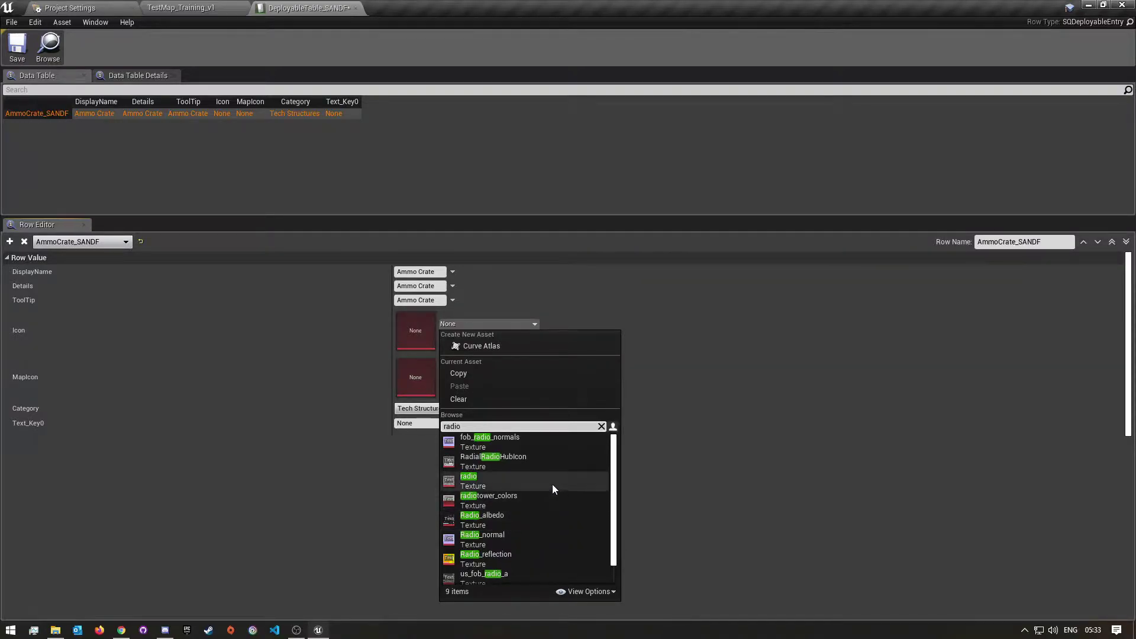
pyautogui.scroll(-1, 541, 467)
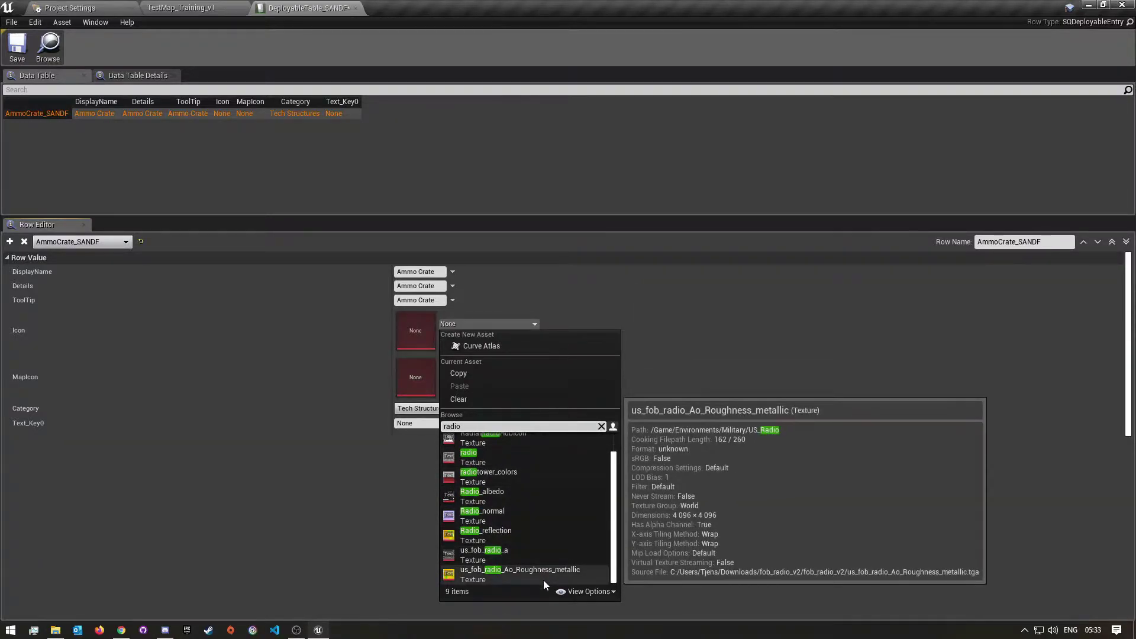
pyautogui.scroll(1, 515, 513)
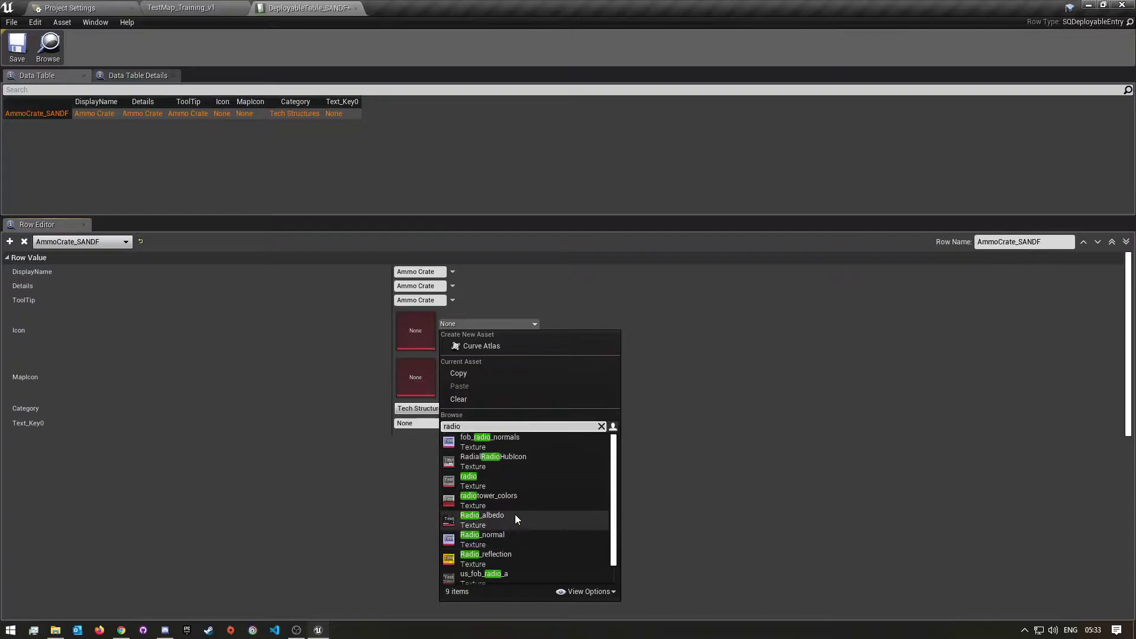
# Search the textures for ammoCrate and set the AmmoCrate_SANDF row's Icon to RadialAmmoCrateIcon.
pyautogui.doubleClick(511, 424)
pyautogui.write('ammo')
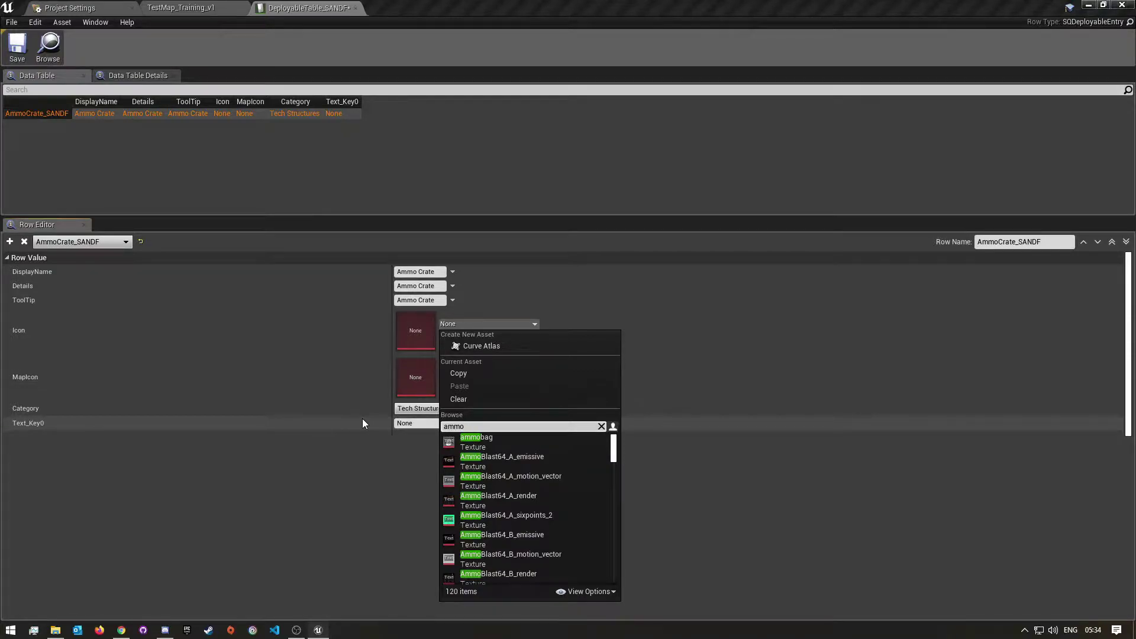
pyautogui.write('Crate')
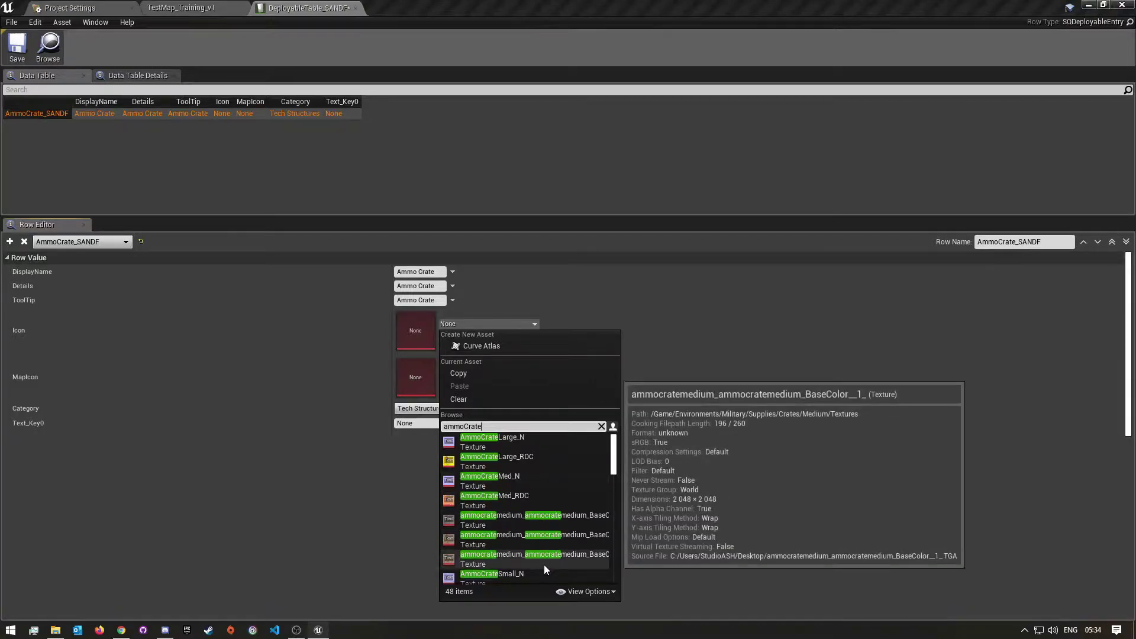
pyautogui.scroll(-5, 537, 573)
pyautogui.scroll(-8, 537, 573)
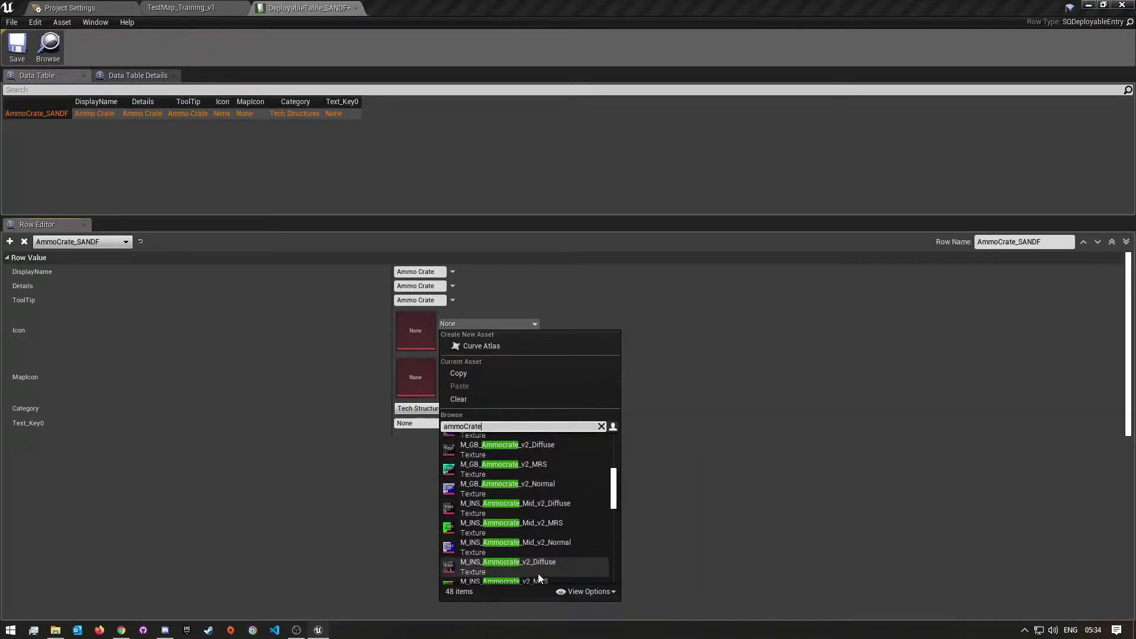
pyautogui.scroll(-4, 538, 573)
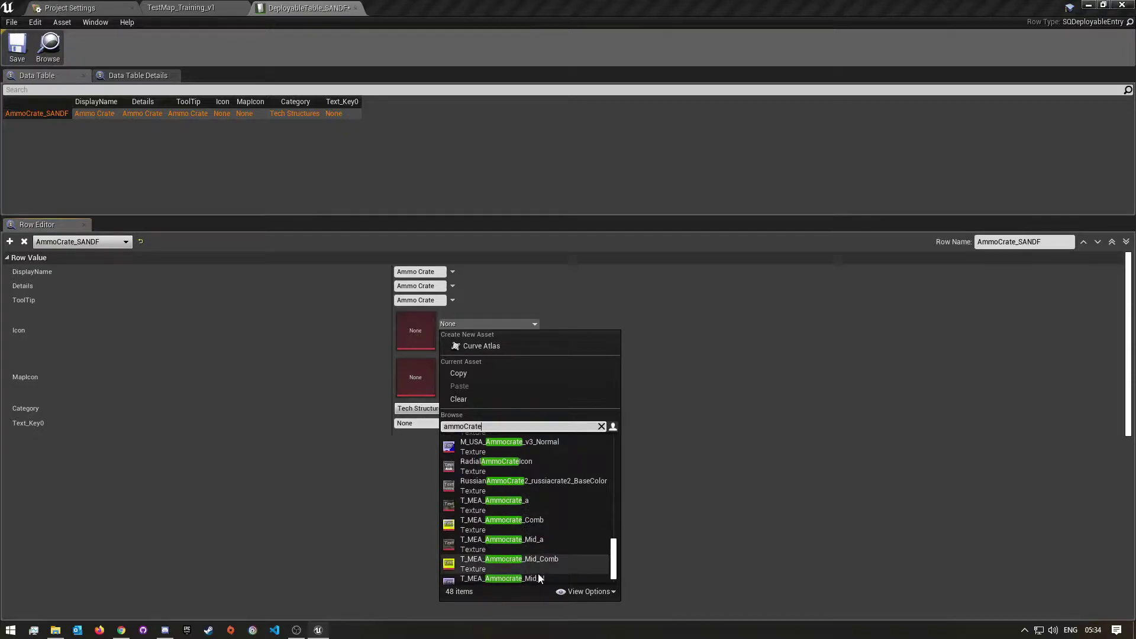
pyautogui.scroll(1, 538, 573)
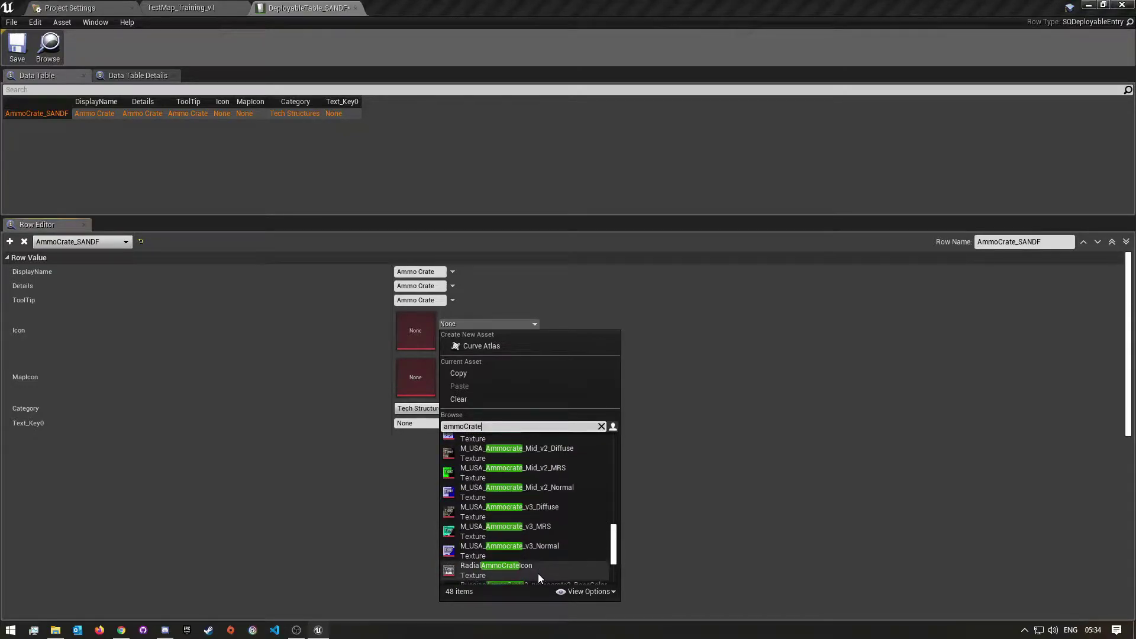
pyautogui.click(491, 567)
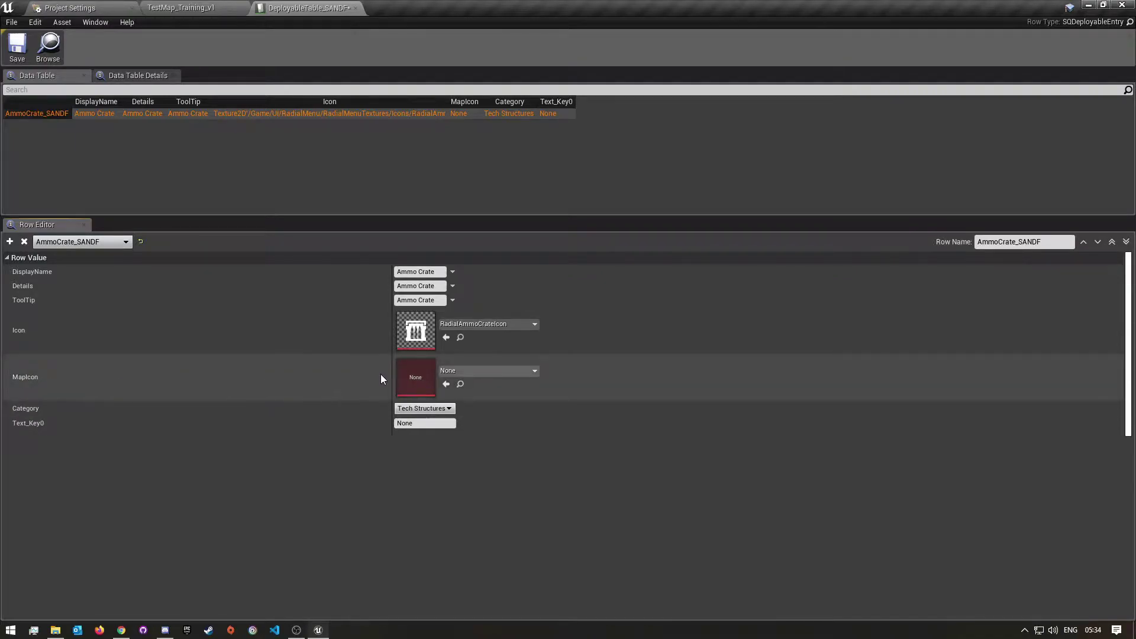
# Search the textures for deployable and set the AmmoCrate_SANDF row's MapIcon to deployable_ammocrate.
pyautogui.click(477, 371)
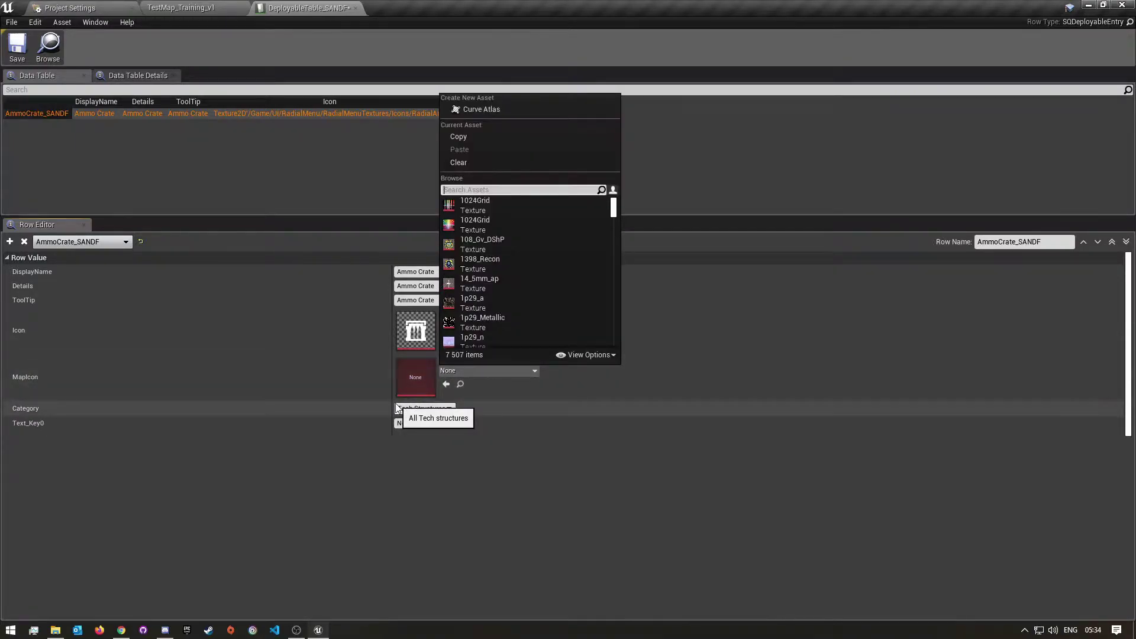
pyautogui.write('depl')
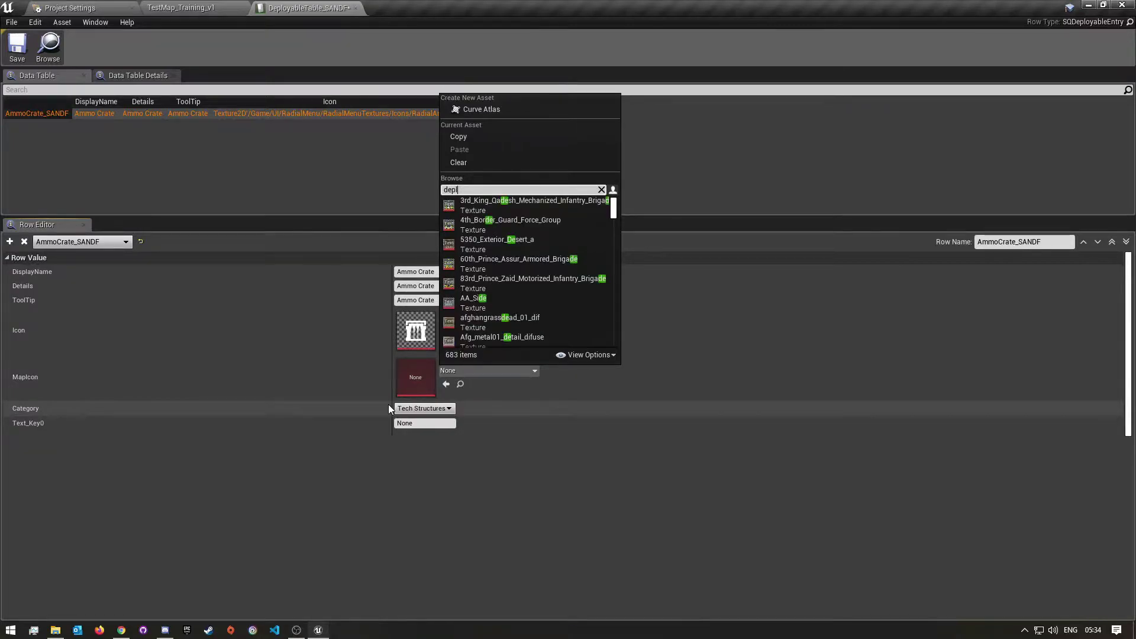
pyautogui.write('oyable')
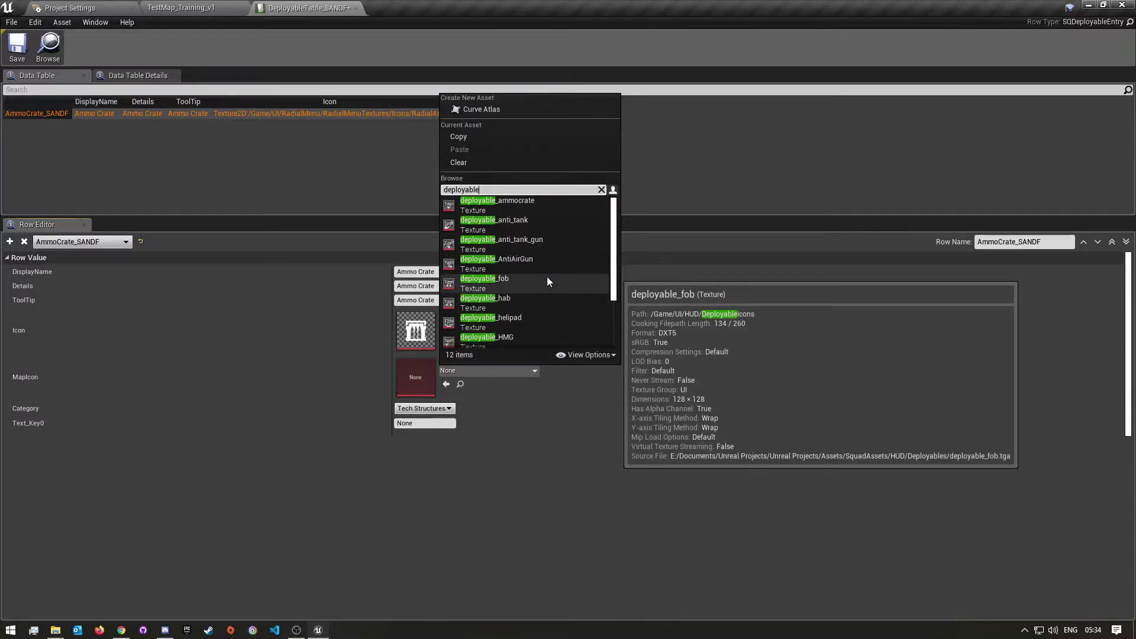
pyautogui.click(529, 203)
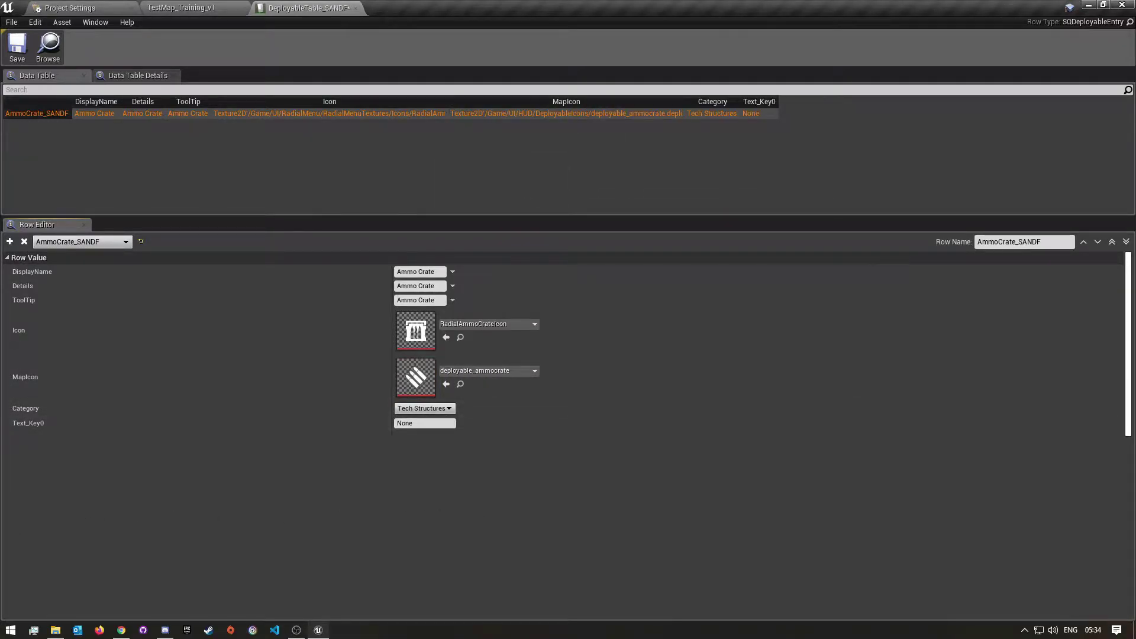
# Set the AmmoCrate_SANDF row's Text_Key0 to Interact, with a capital I.
pyautogui.click(426, 423)
pyautogui.press('Return')
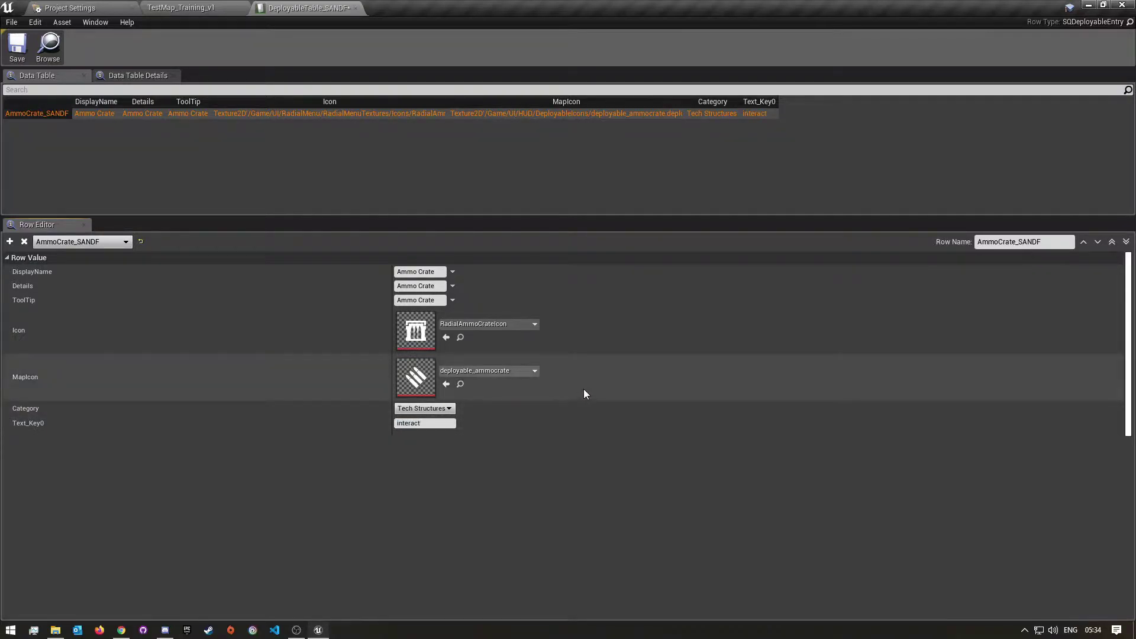
pyautogui.click(421, 423)
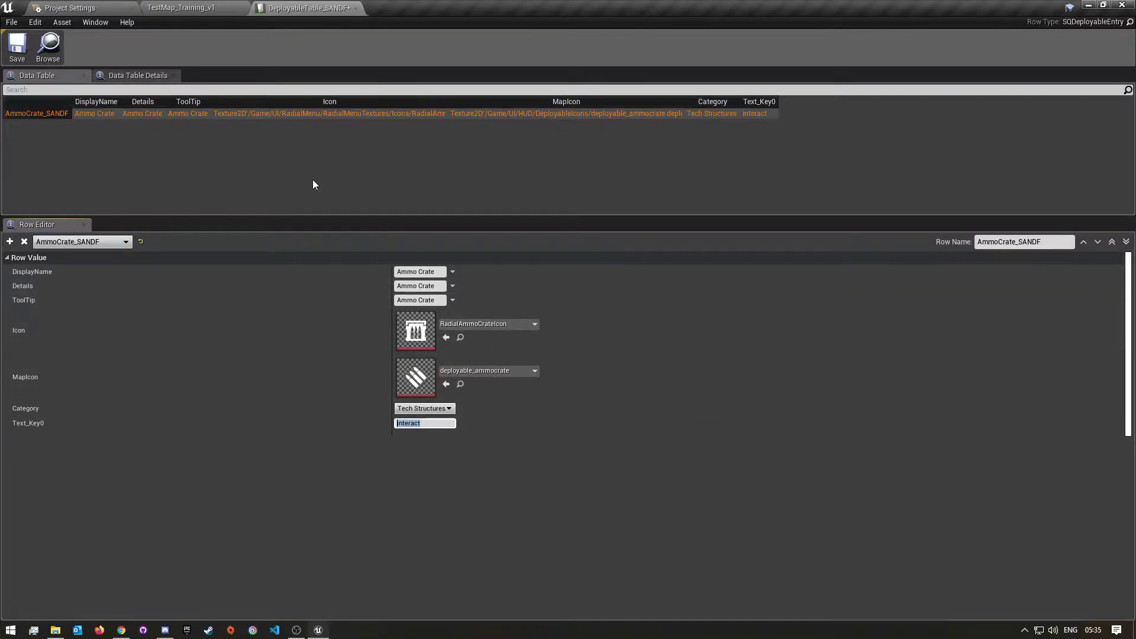
pyautogui.moveTo(426, 422); pyautogui.dragTo(283, 424)
pyautogui.write('Interact')
pyautogui.hotkey('shift', 'Home')
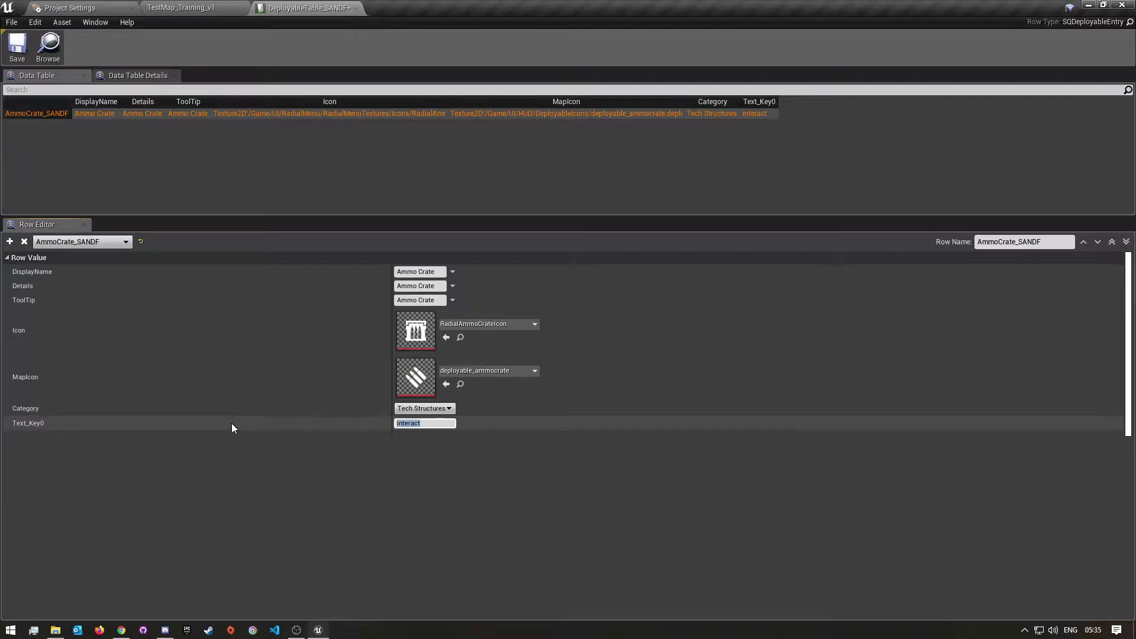
pyautogui.click(430, 425)
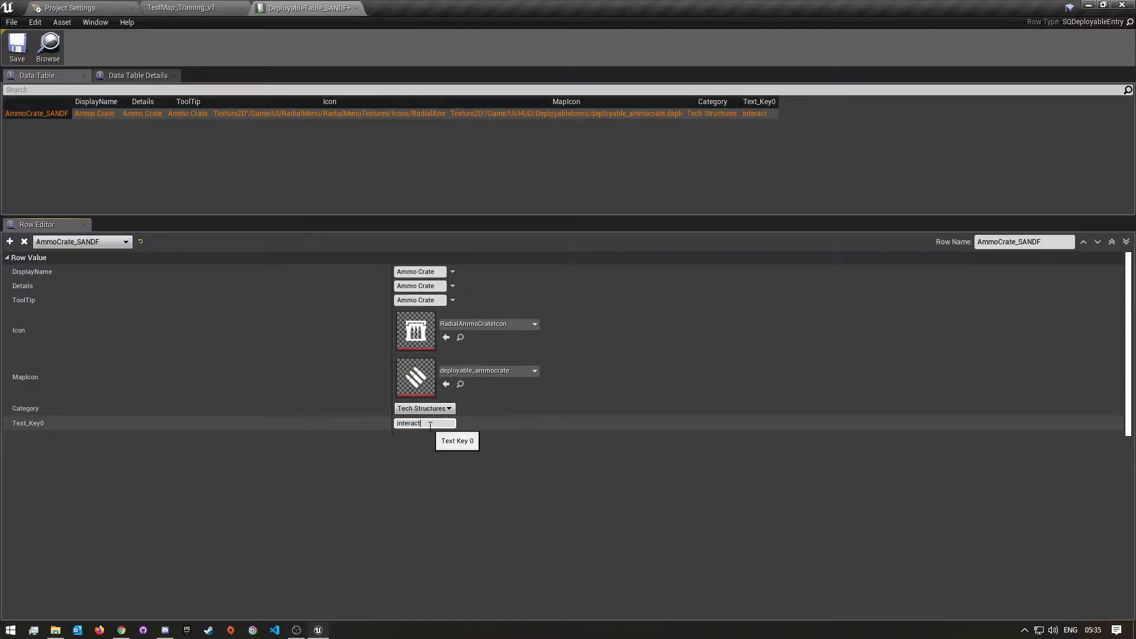
pyautogui.moveTo(426, 422); pyautogui.dragTo(271, 423)
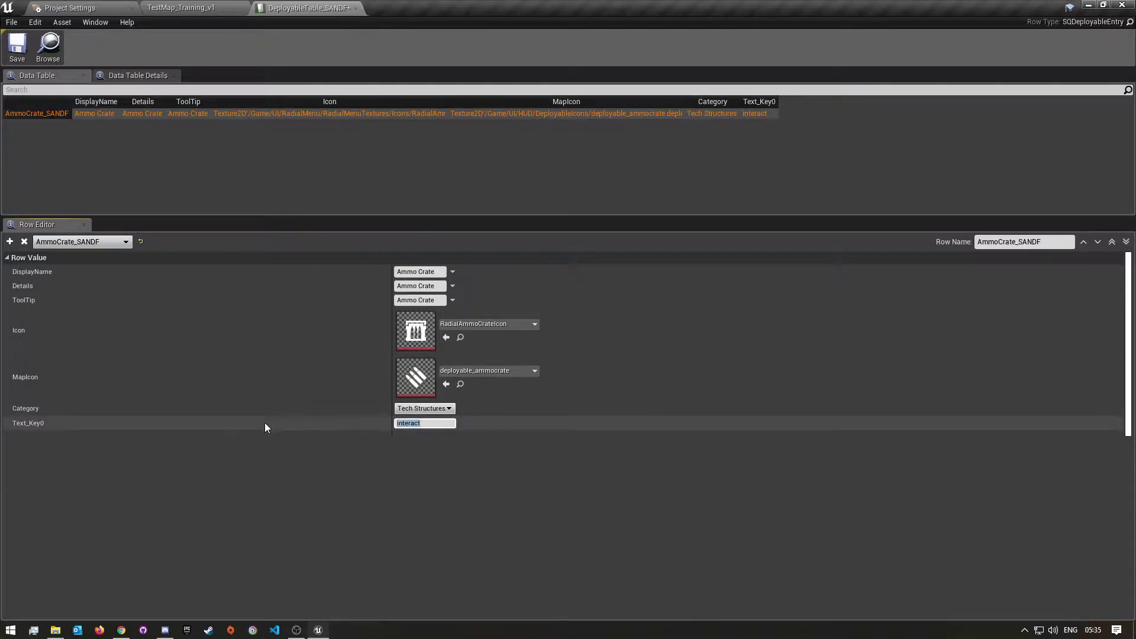
pyautogui.write('Interact')
pyautogui.press('Return')
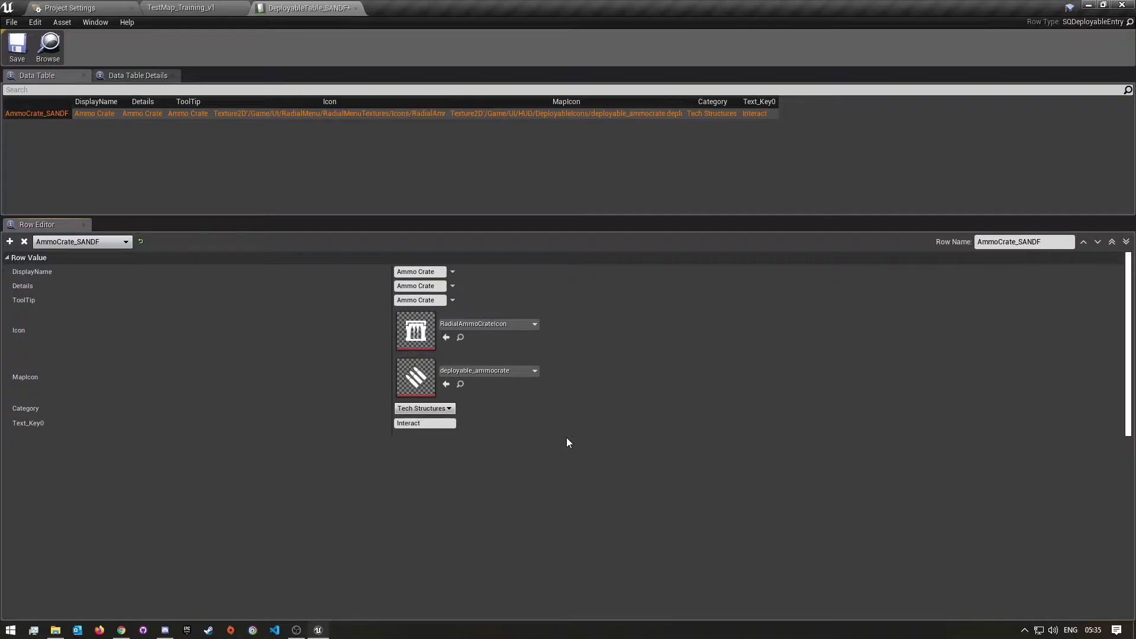
# Add a trial row to the deployables table to view its Category options, and delete that row again.
pyautogui.click(32, 57)
pyautogui.click(418, 422)
pyautogui.click(9, 241)
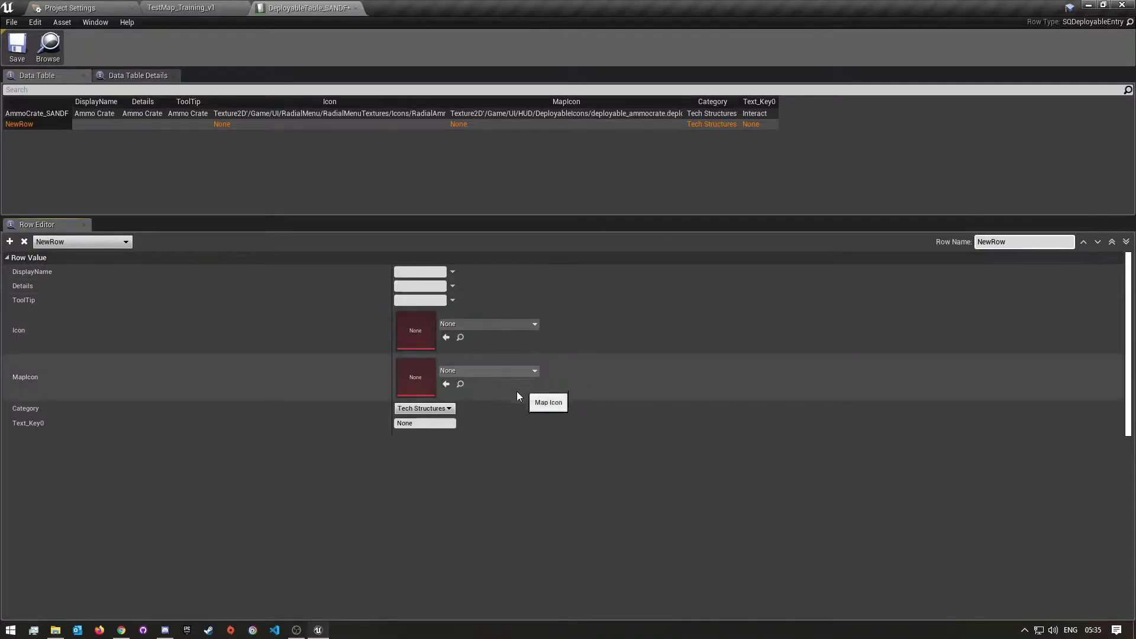
pyautogui.click(437, 408)
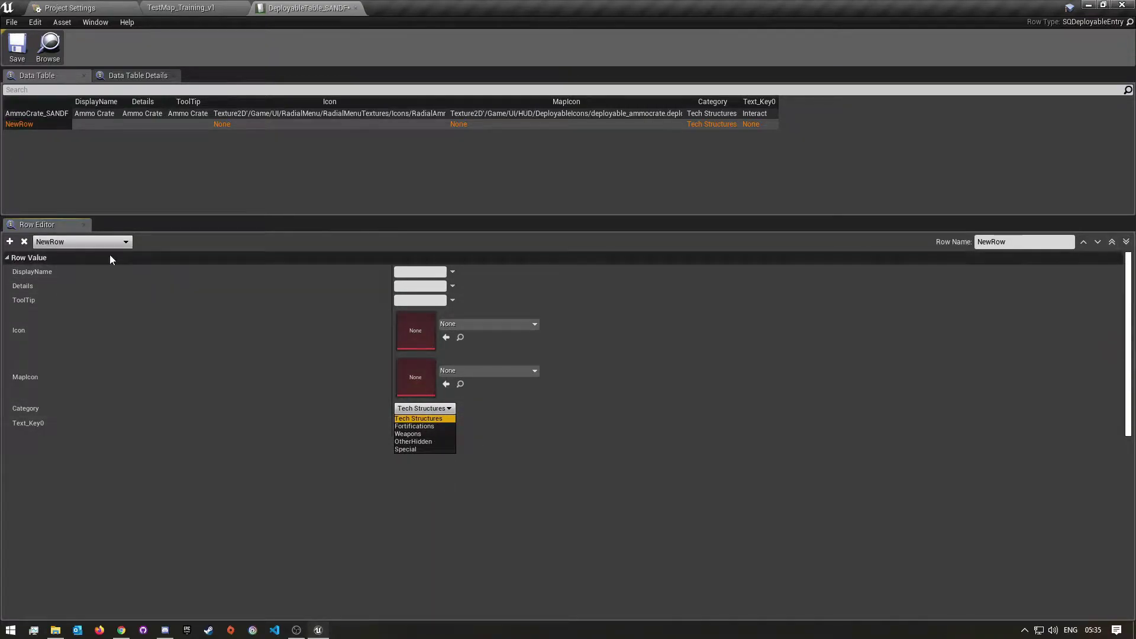
pyautogui.click(24, 241)
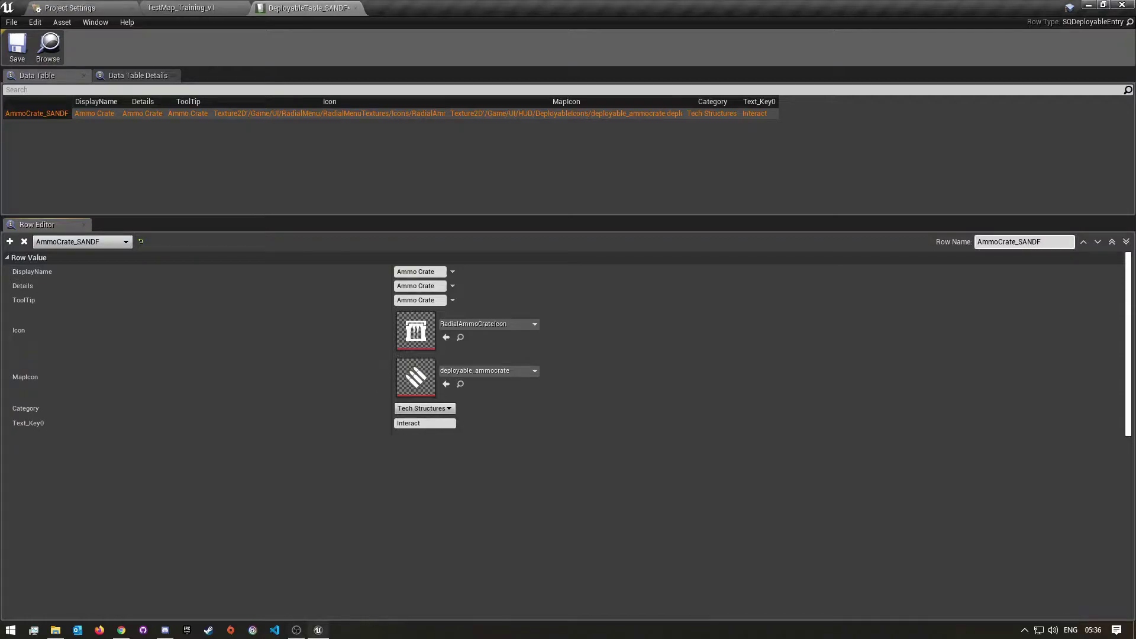
# Return from the deployables table to the TestMap_Training_v1 level editor showing the mod's Deployables folder.
pyautogui.click(189, 7)
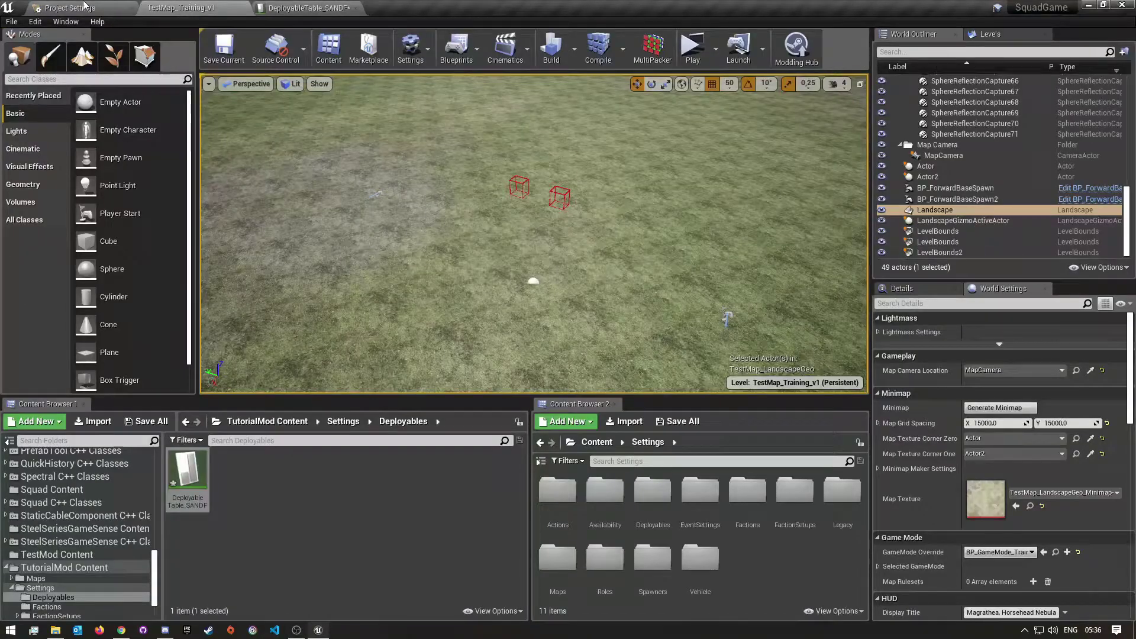
pyautogui.click(70, 8)
pyautogui.click(307, 7)
pyautogui.click(180, 8)
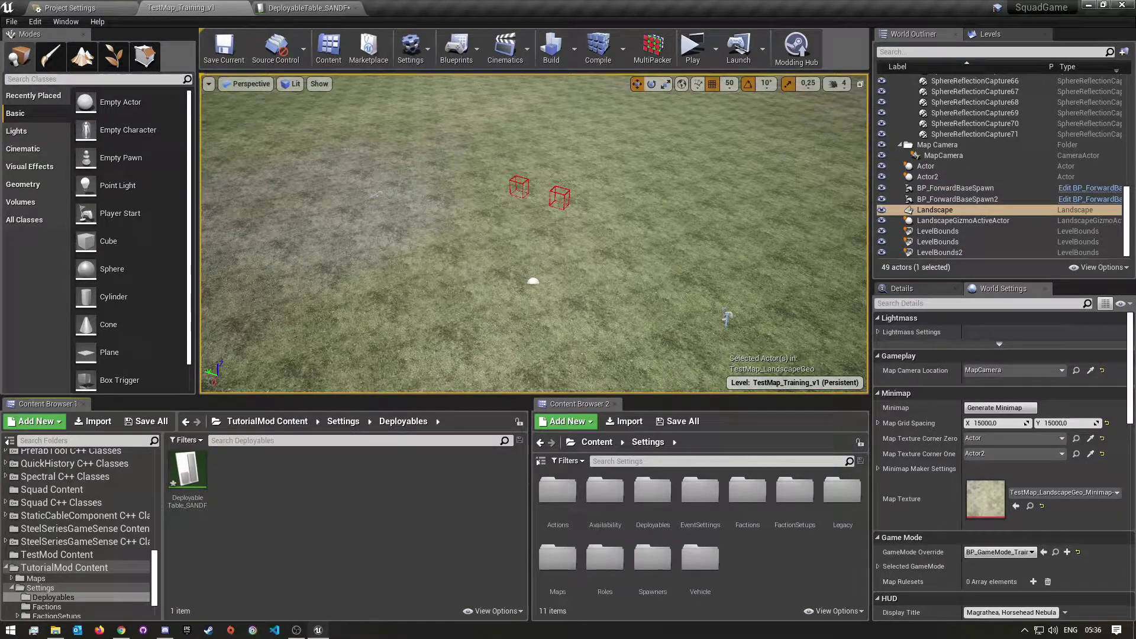
# Create a data asset of class BP_SQDeployableSettings in the TutorialMod Settings Deployables folder.
pyautogui.rightClick(275, 489)
pyautogui.moveTo(346, 420)
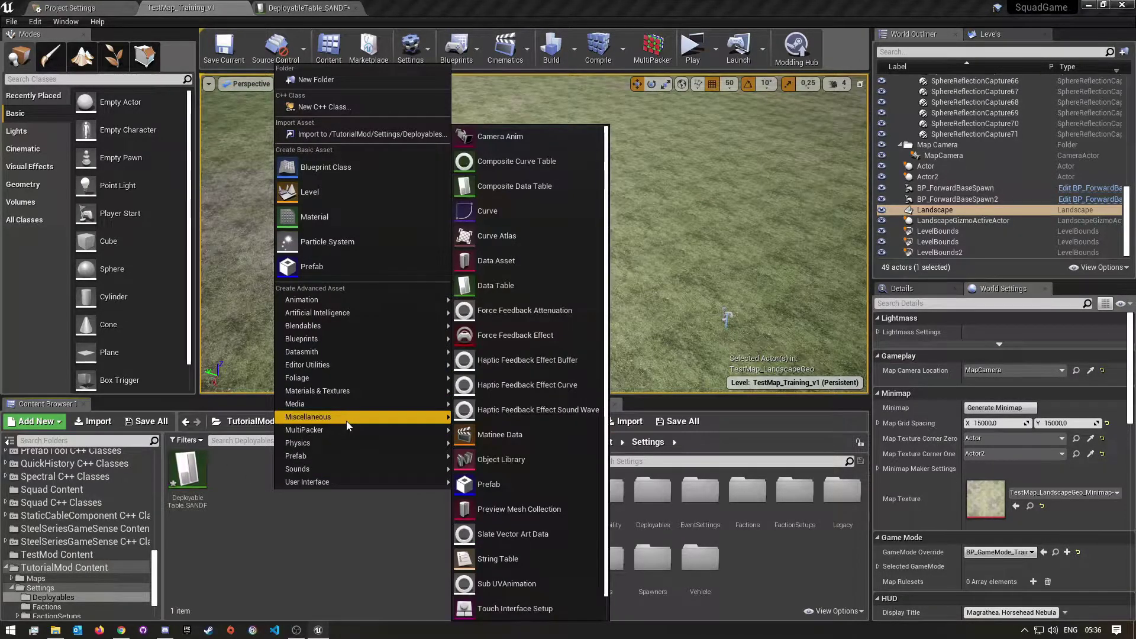
pyautogui.click(492, 280)
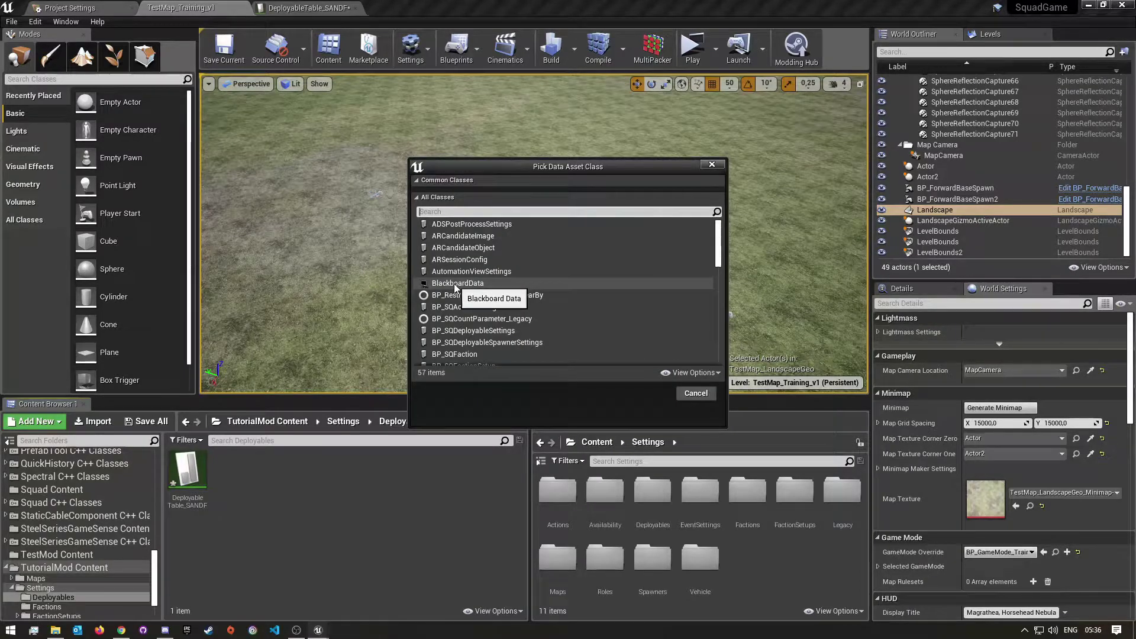
pyautogui.write('BP')
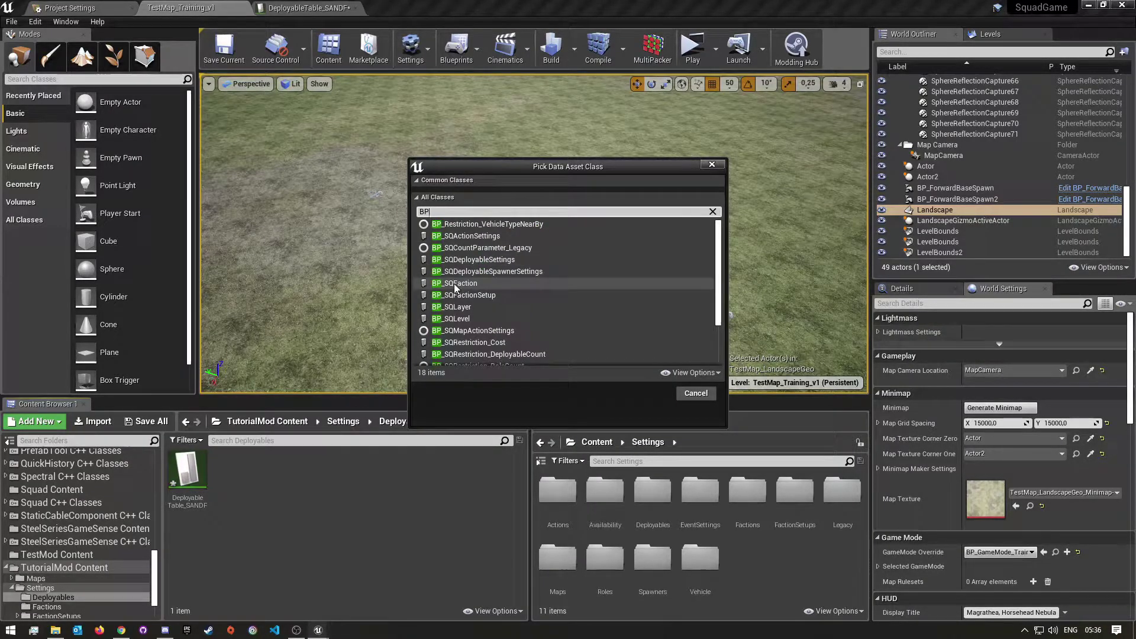
pyautogui.write('+')
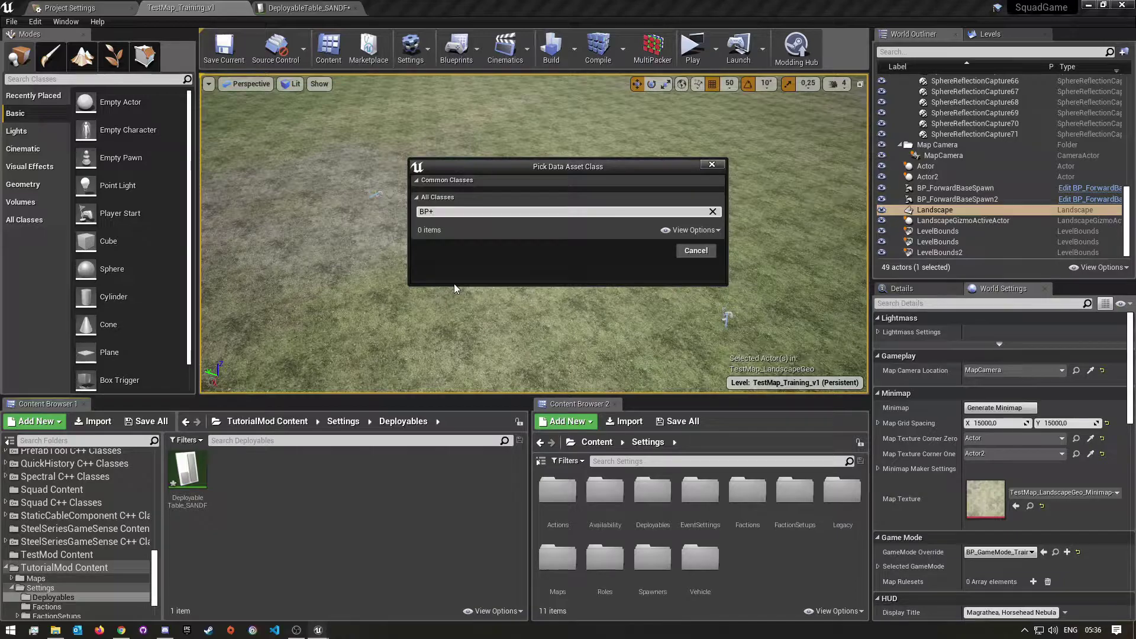
pyautogui.press('BackSpace')
pyautogui.write('_')
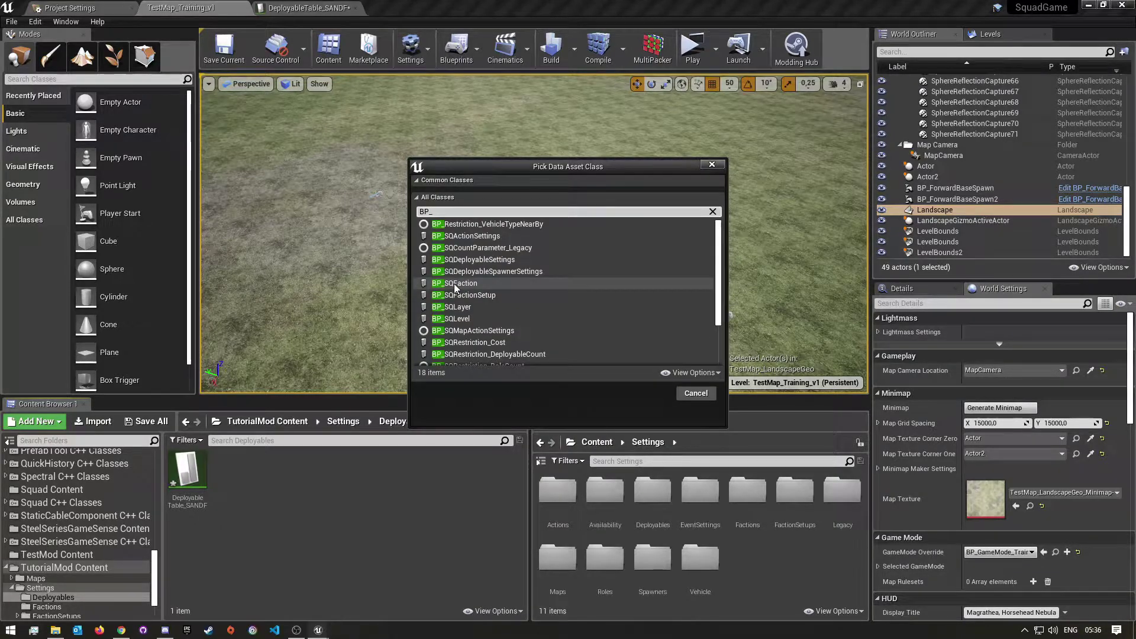
pyautogui.write('SQ')
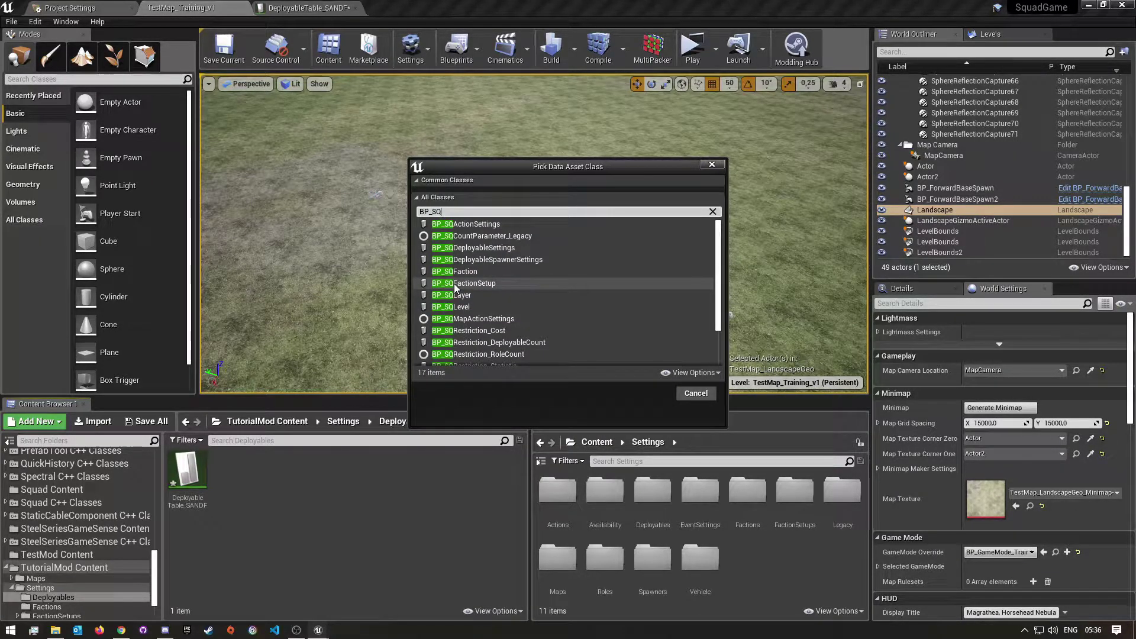
pyautogui.write('Dep')
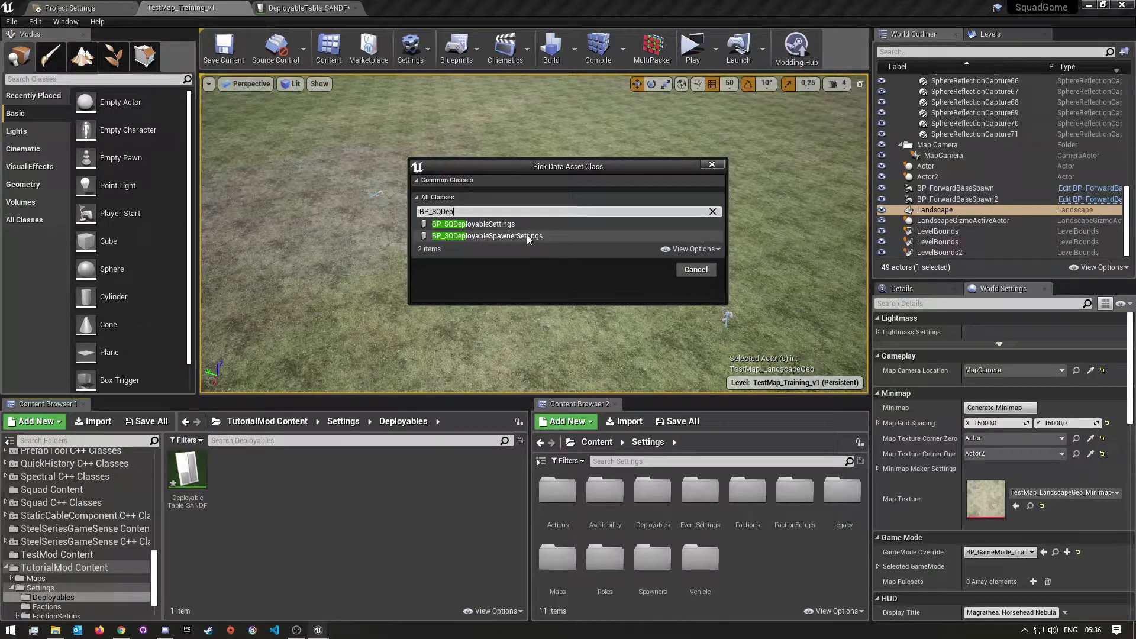
pyautogui.click(502, 224)
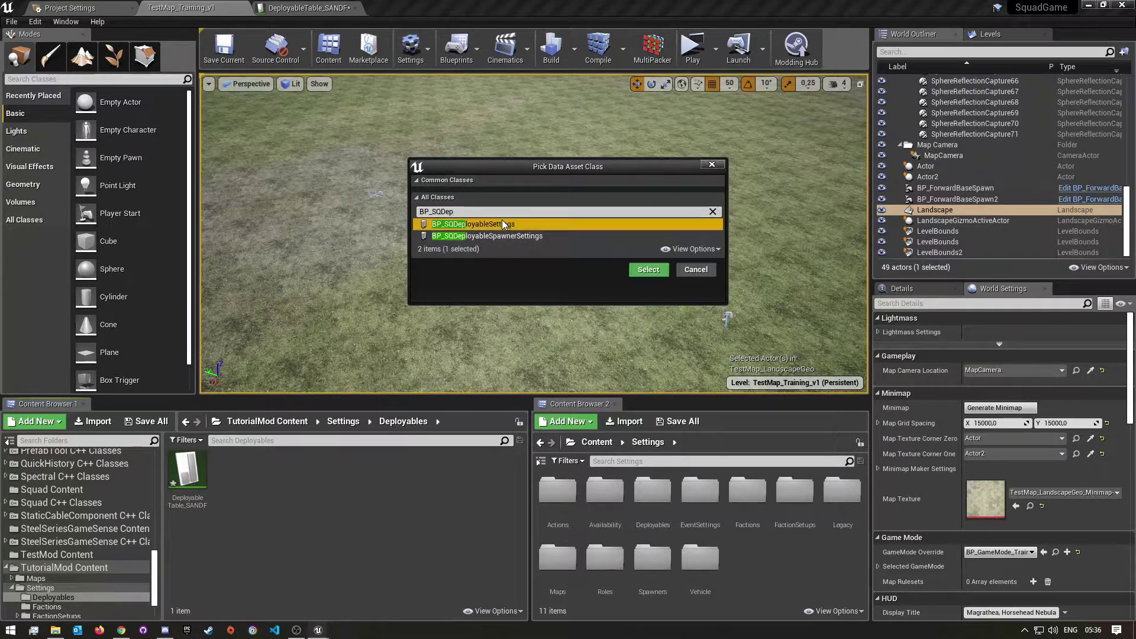
pyautogui.click(648, 269)
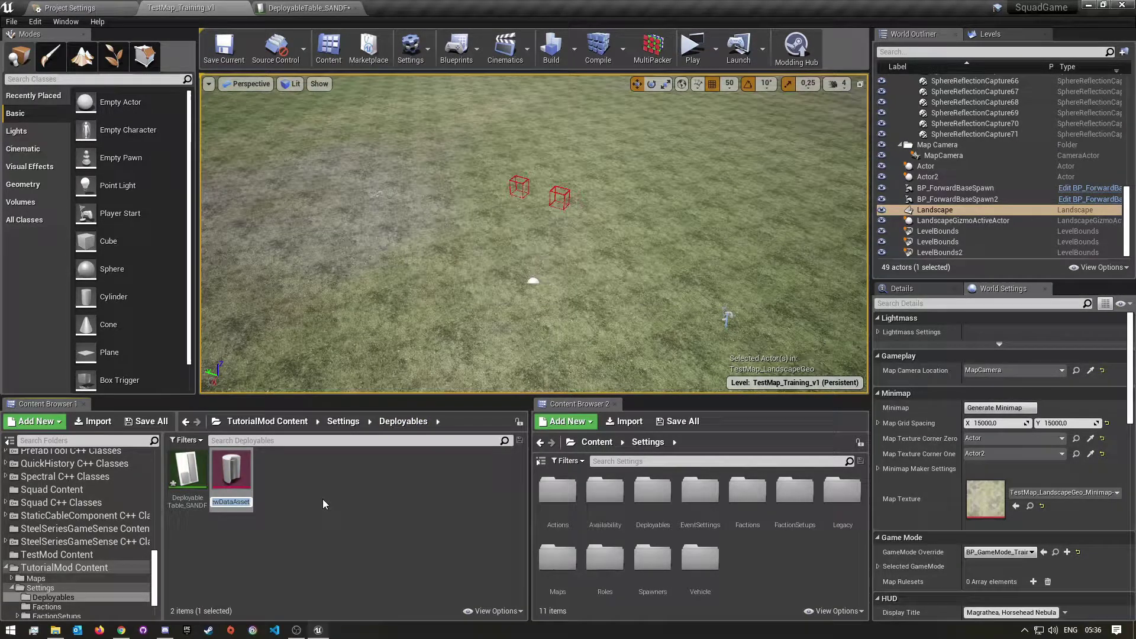
# Rename the new data asset to AmmoCrate_SANDF, reusing the row name copied from the DeployableTable_SANDF table.
pyautogui.press('Return')
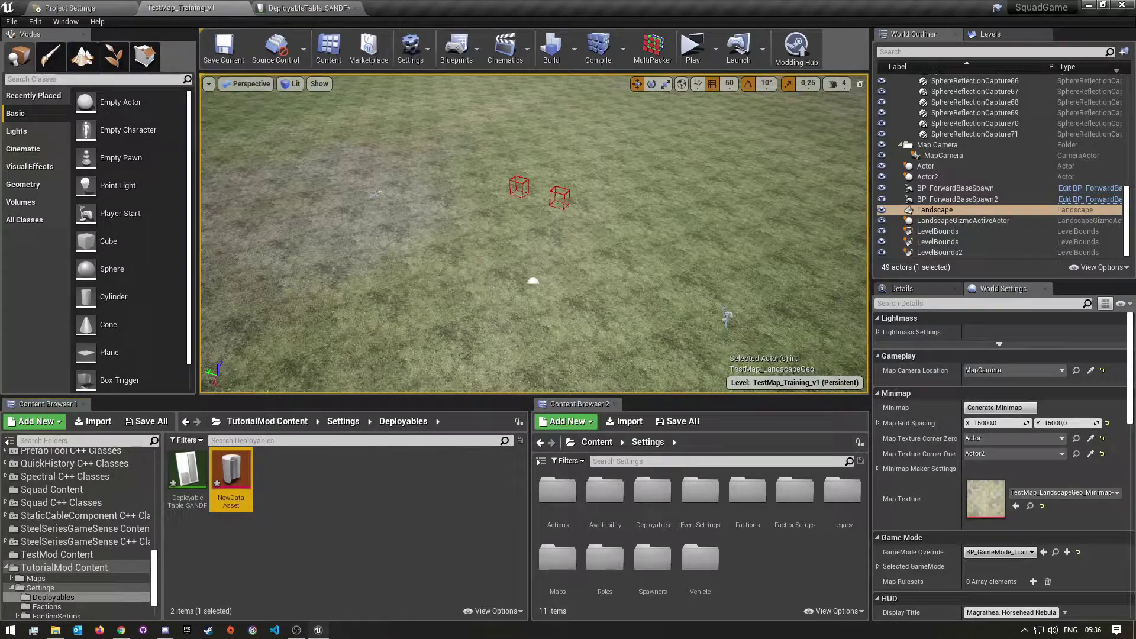
pyautogui.click(310, 7)
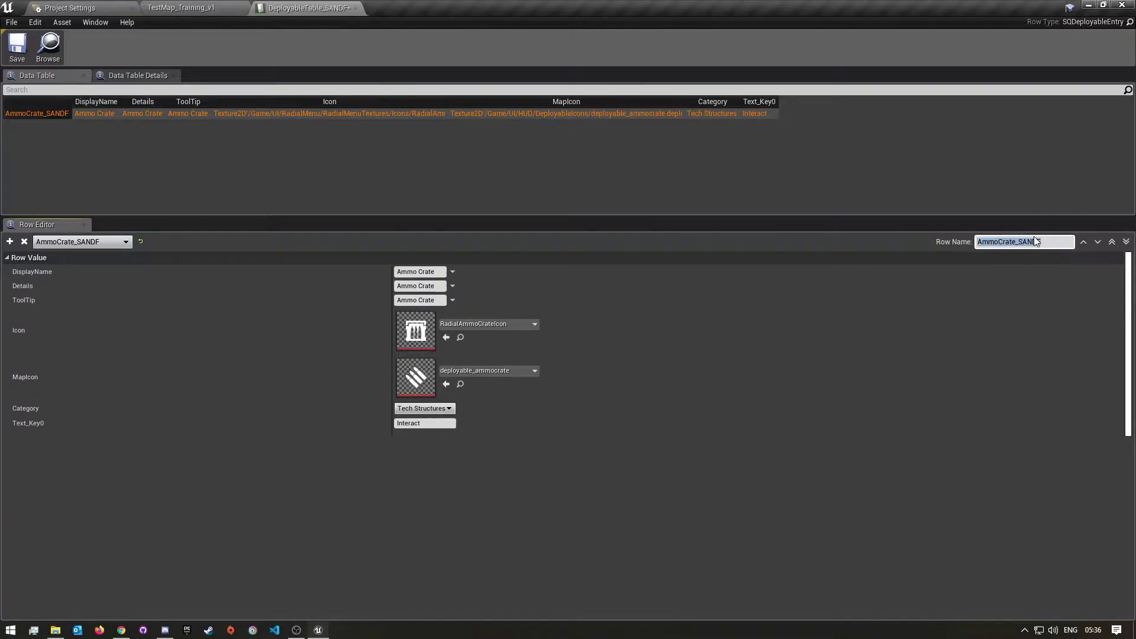
pyautogui.click(192, 7)
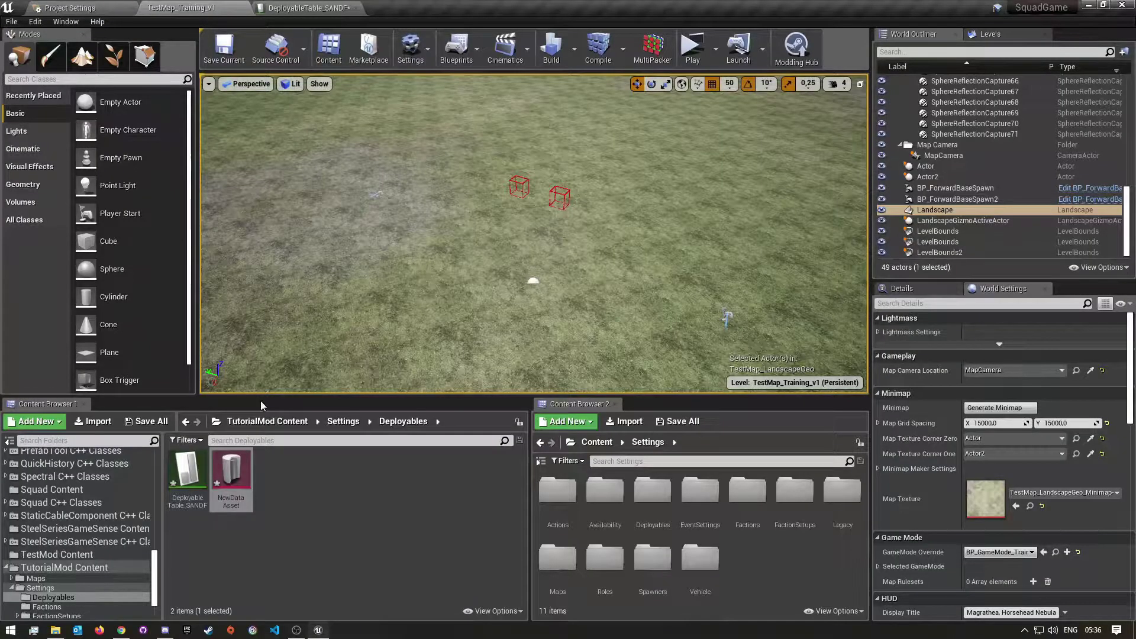
pyautogui.rightClick(228, 476)
pyautogui.click(263, 259)
pyautogui.hotkey('ctrl', 'v')
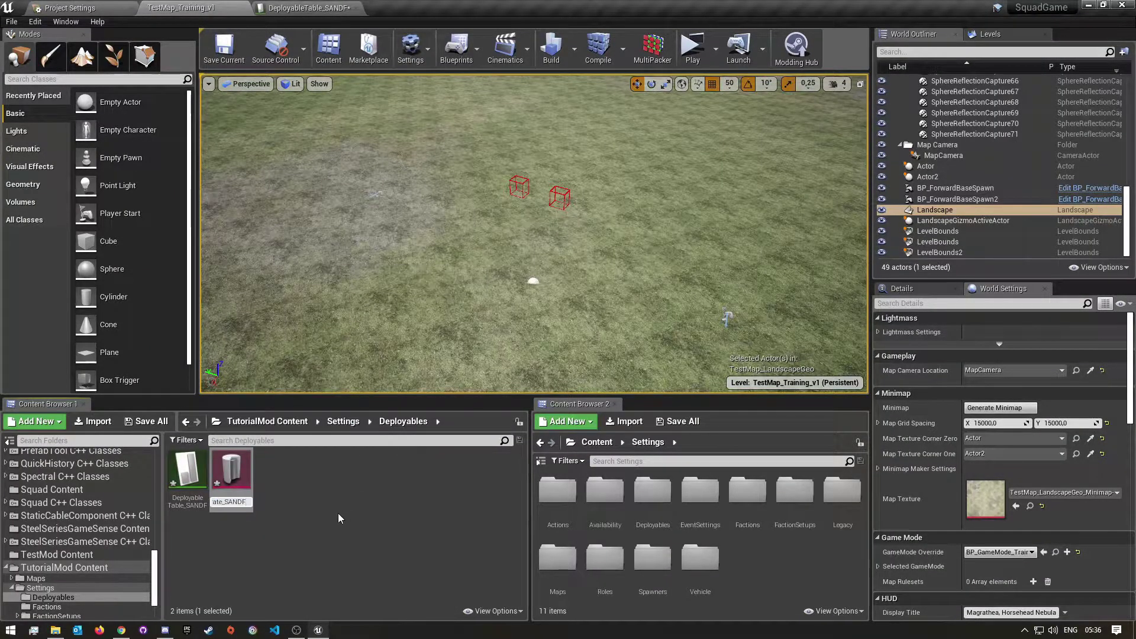
pyautogui.press('Return')
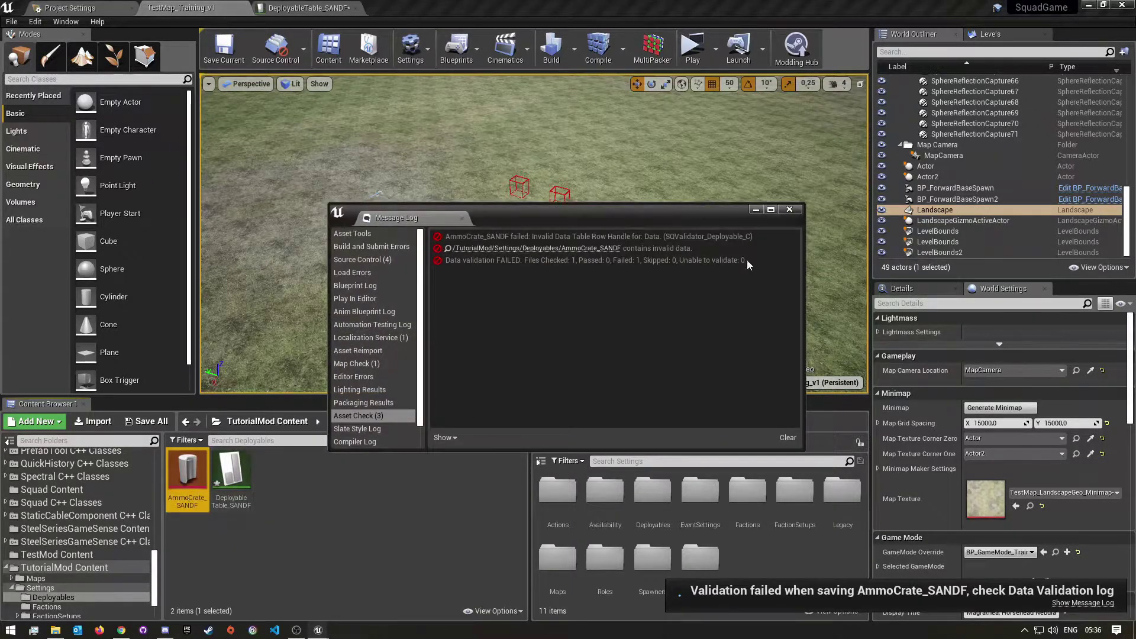
# Dismiss the message log and save all modified assets.
pyautogui.click(789, 208)
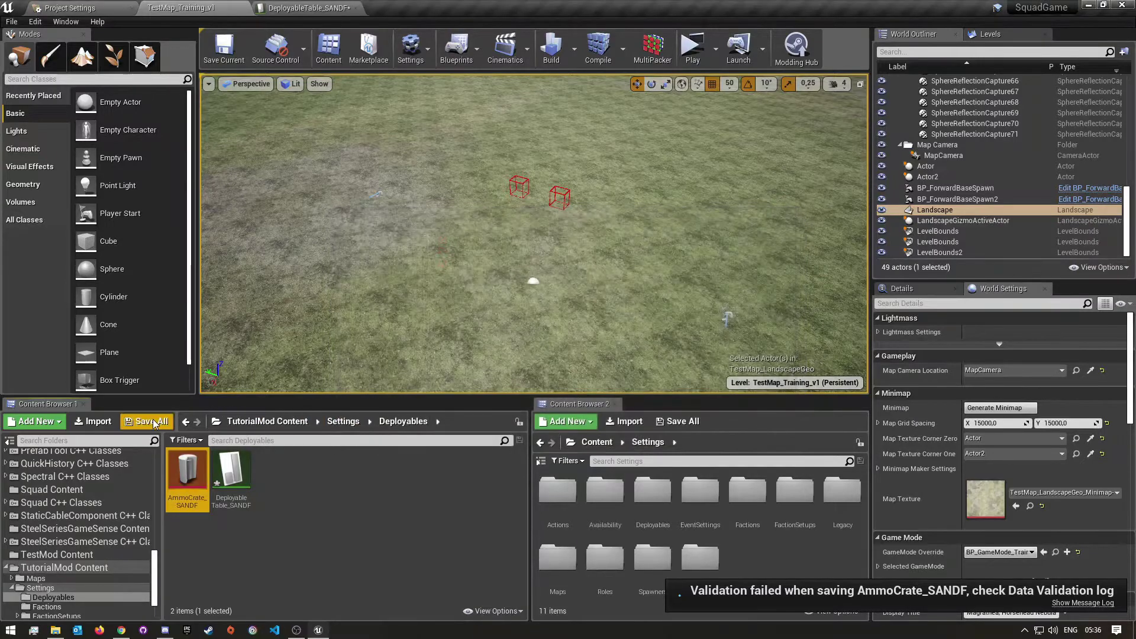
pyautogui.hotkey('ctrl', 'shift', 's')
pyautogui.press('Return')
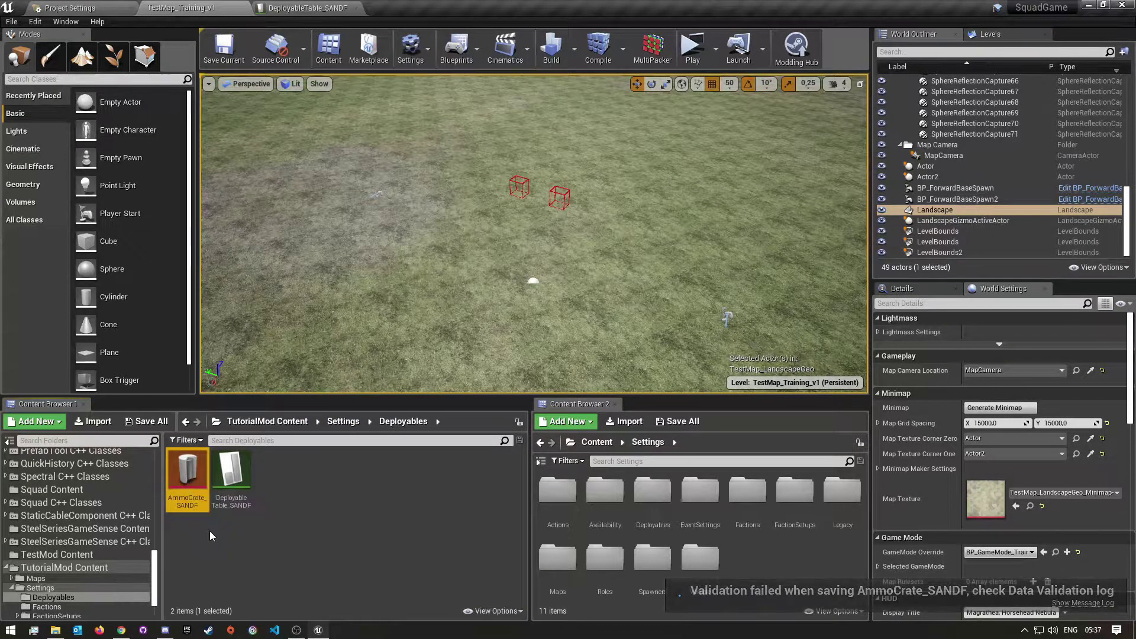
# Open the AmmoCrate_SANDF data asset and link its Data to the AmmoCrate_SANDF row of DeployableTable_SANDF.
pyautogui.click(211, 530)
pyautogui.doubleClick(187, 478)
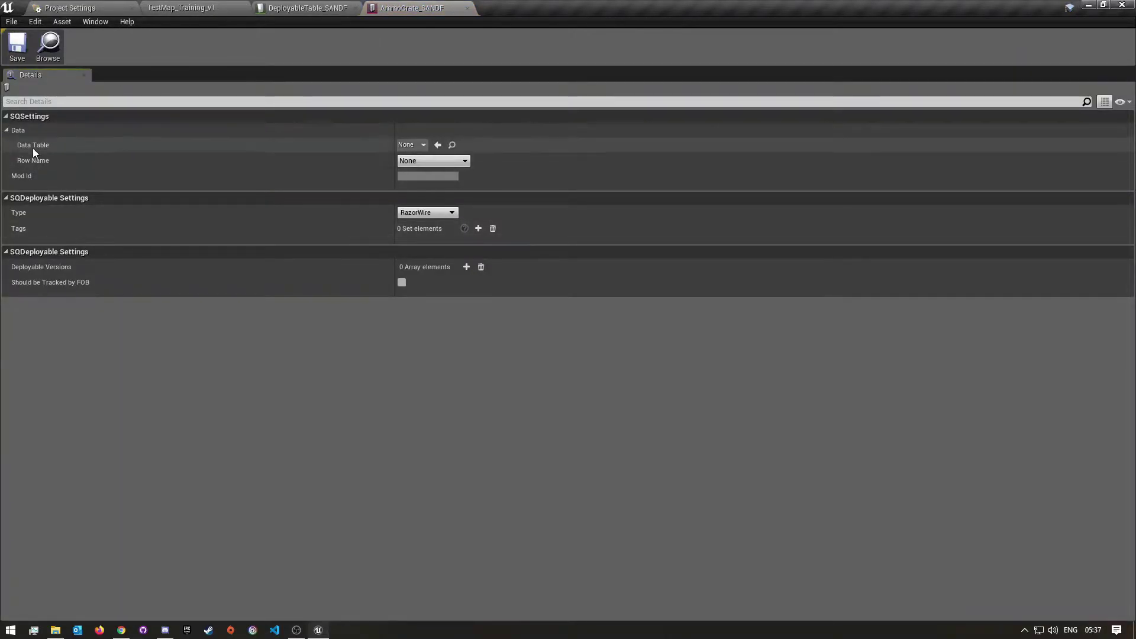
pyautogui.click(414, 144)
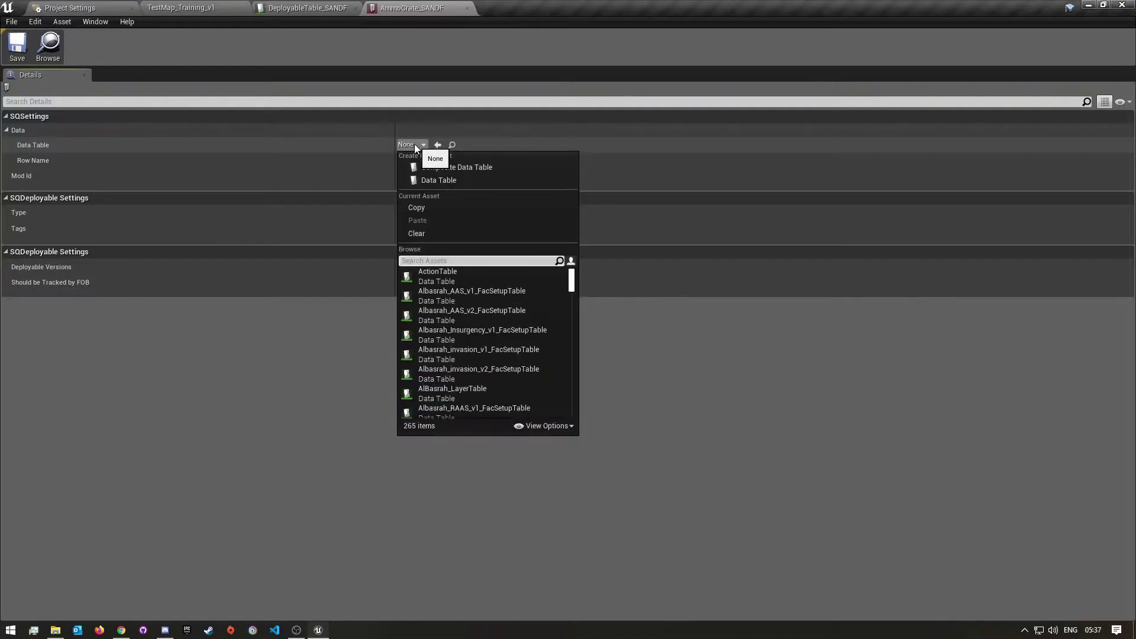
pyautogui.write('Deployable')
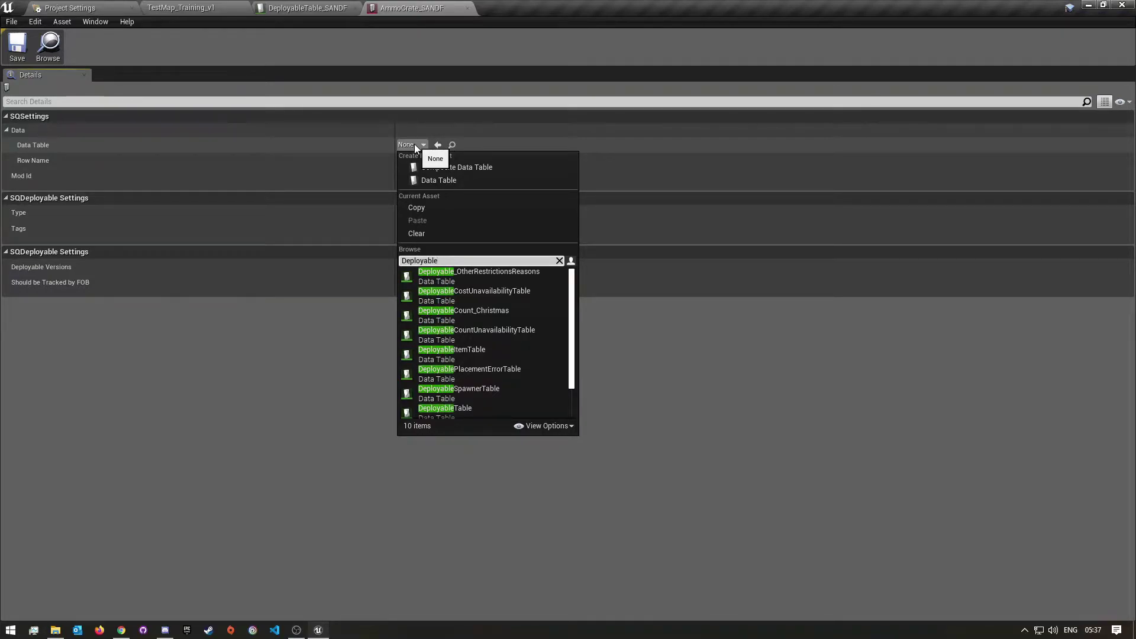
pyautogui.write('ta')
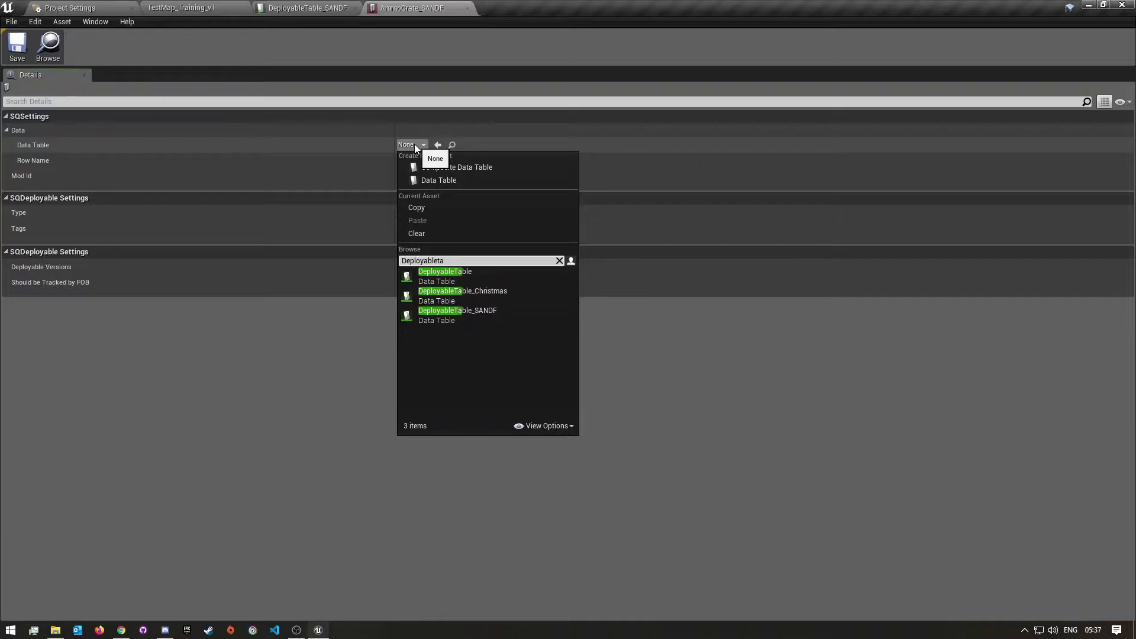
pyautogui.click(478, 318)
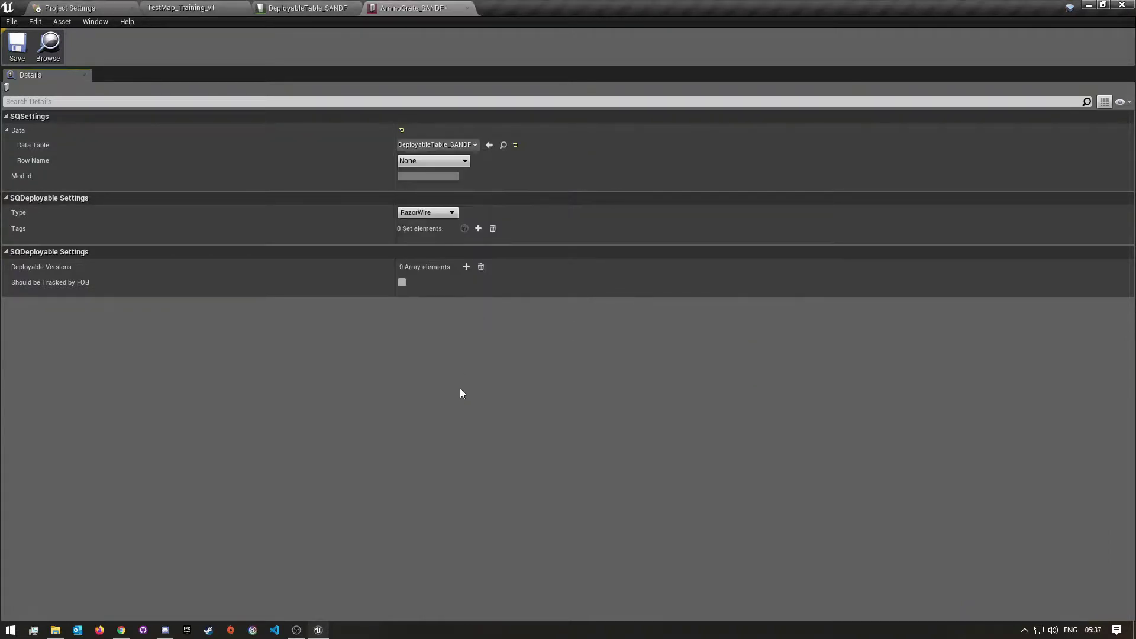
pyautogui.click(426, 161)
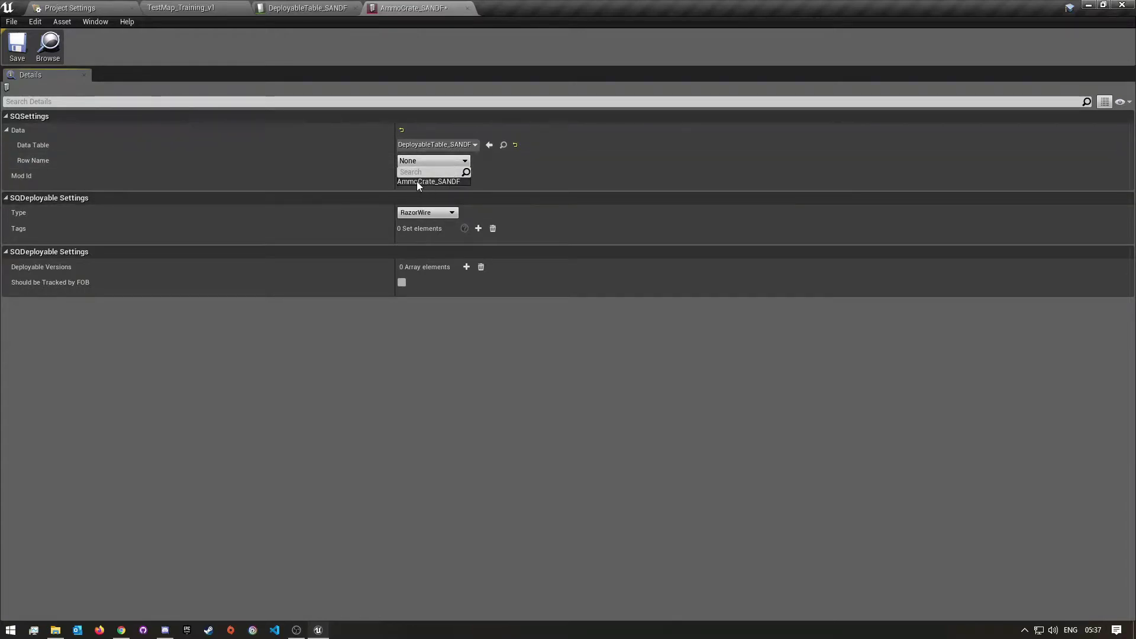
pyautogui.click(417, 181)
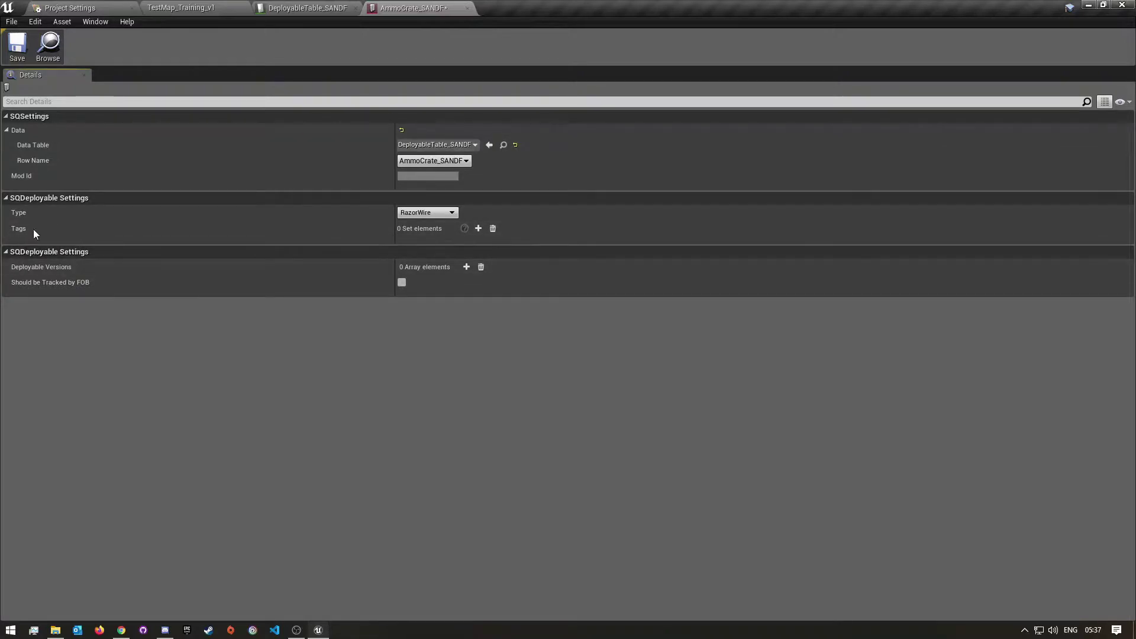
# Set the deployable's Type to Ammo Crate and review the other available types.
pyautogui.click(439, 214)
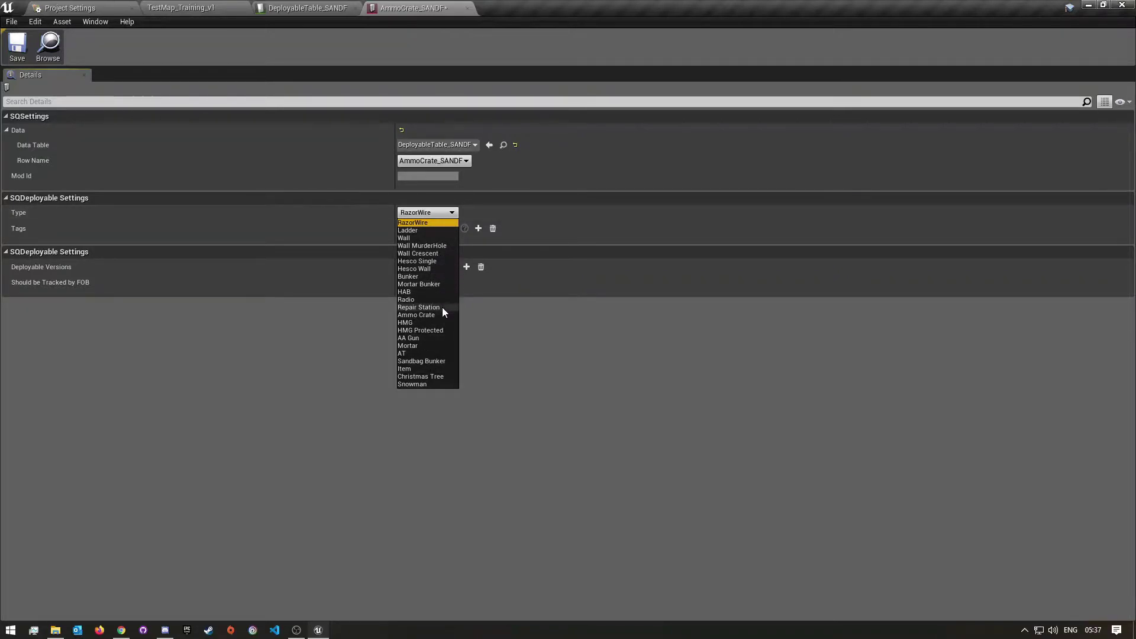
pyautogui.click(423, 315)
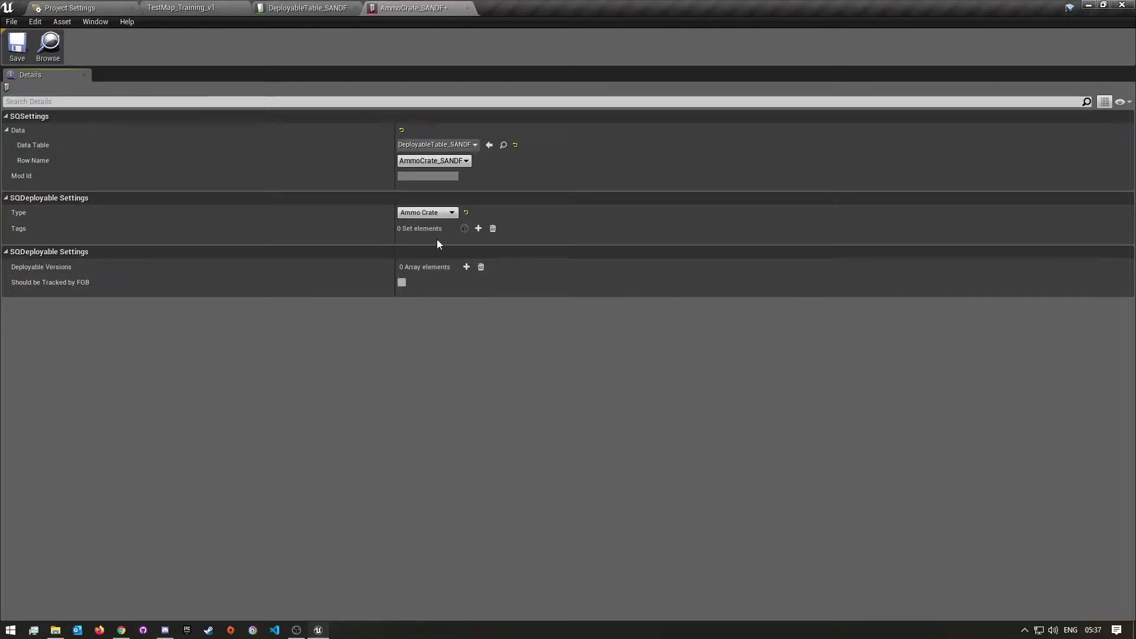
pyautogui.click(438, 215)
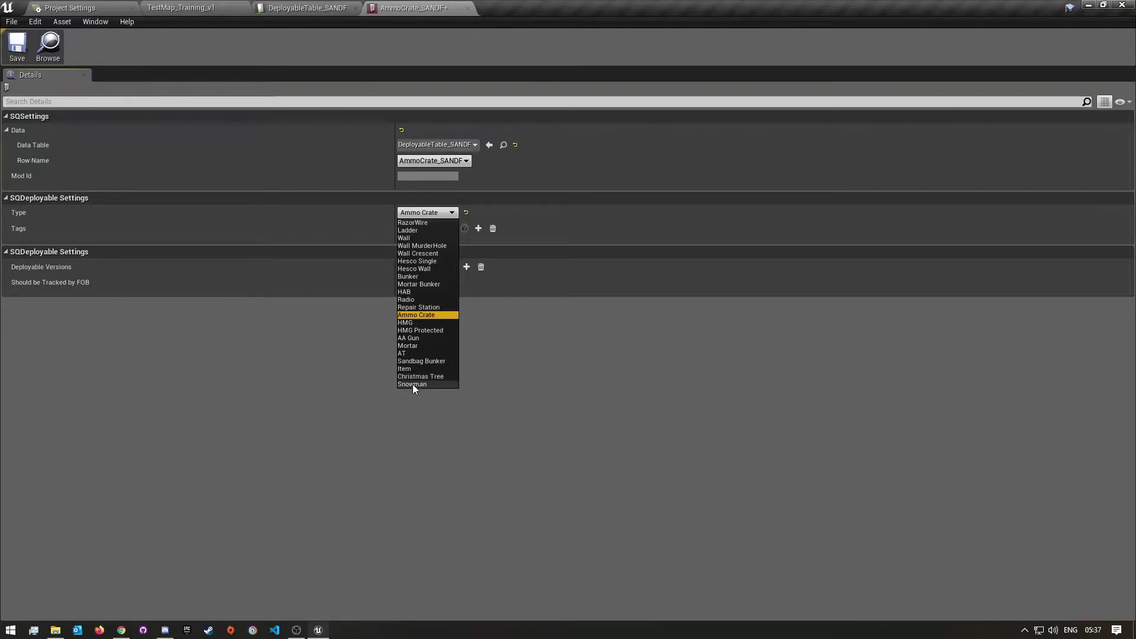
pyautogui.click(433, 217)
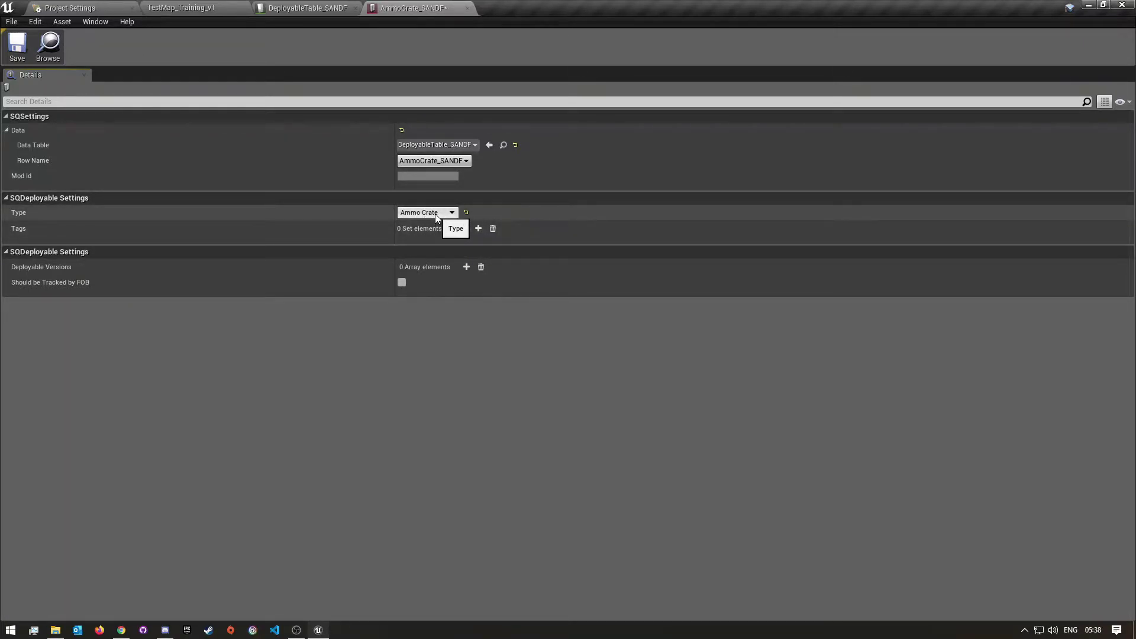
# Add one Tags element set to Tech Structures and review the alternative tag options.
pyautogui.click(479, 229)
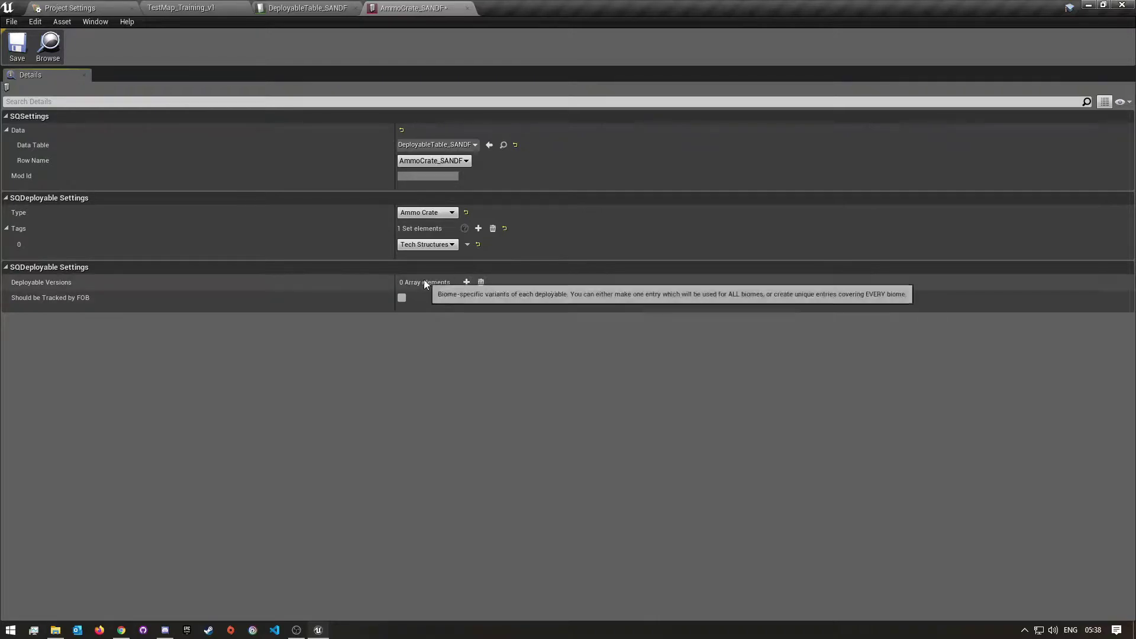
pyautogui.click(452, 244)
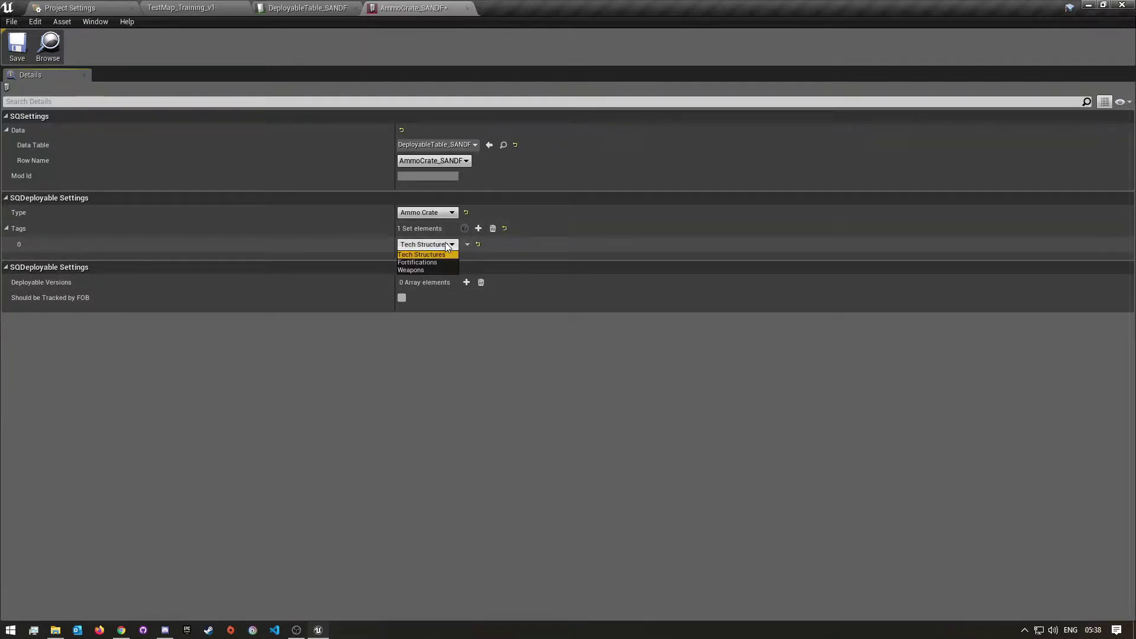
pyautogui.click(424, 277)
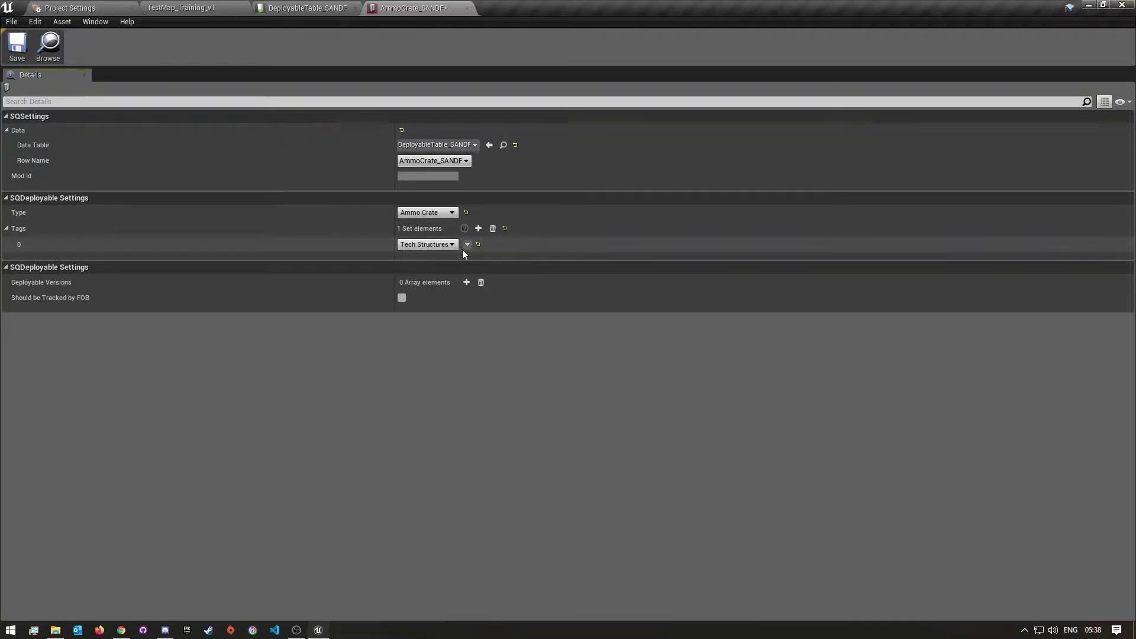
pyautogui.click(426, 244)
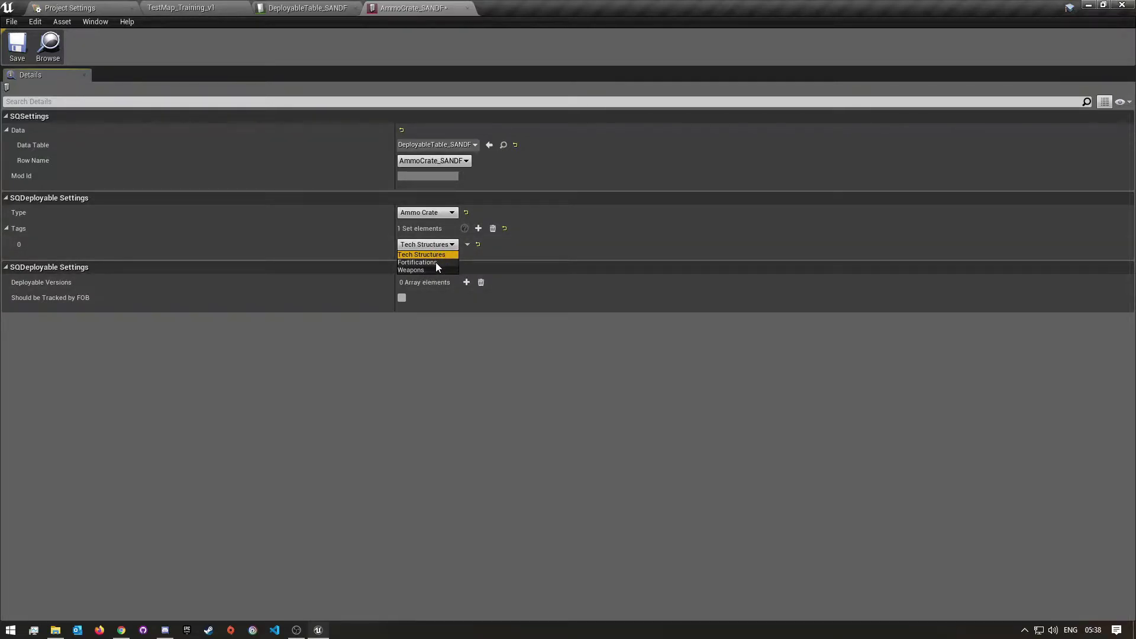
pyautogui.click(447, 255)
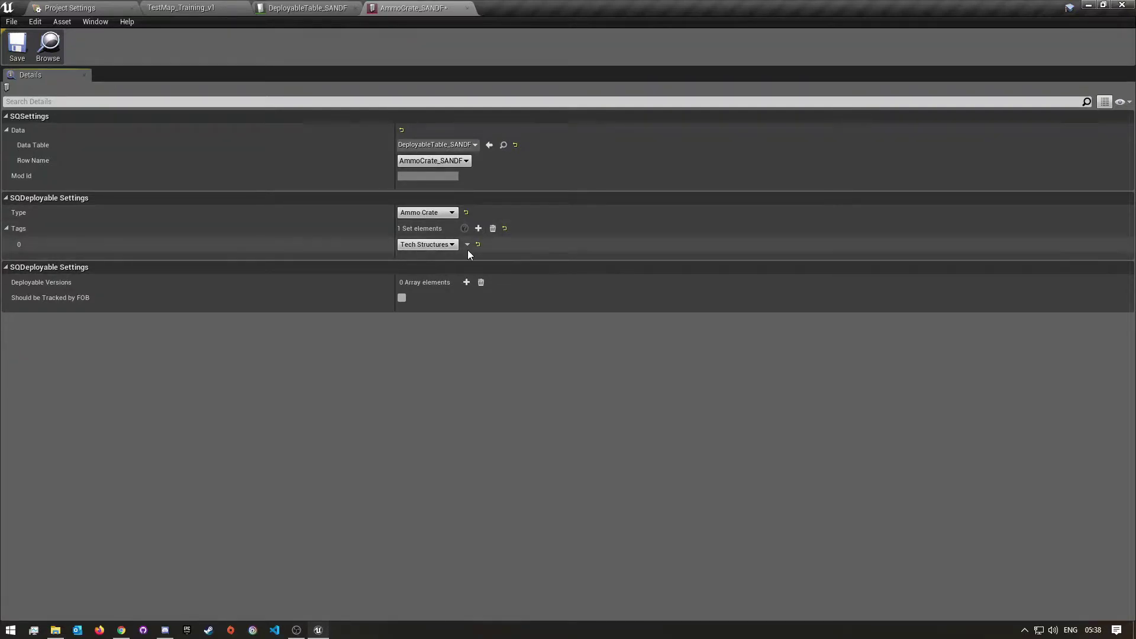
pyautogui.click(446, 243)
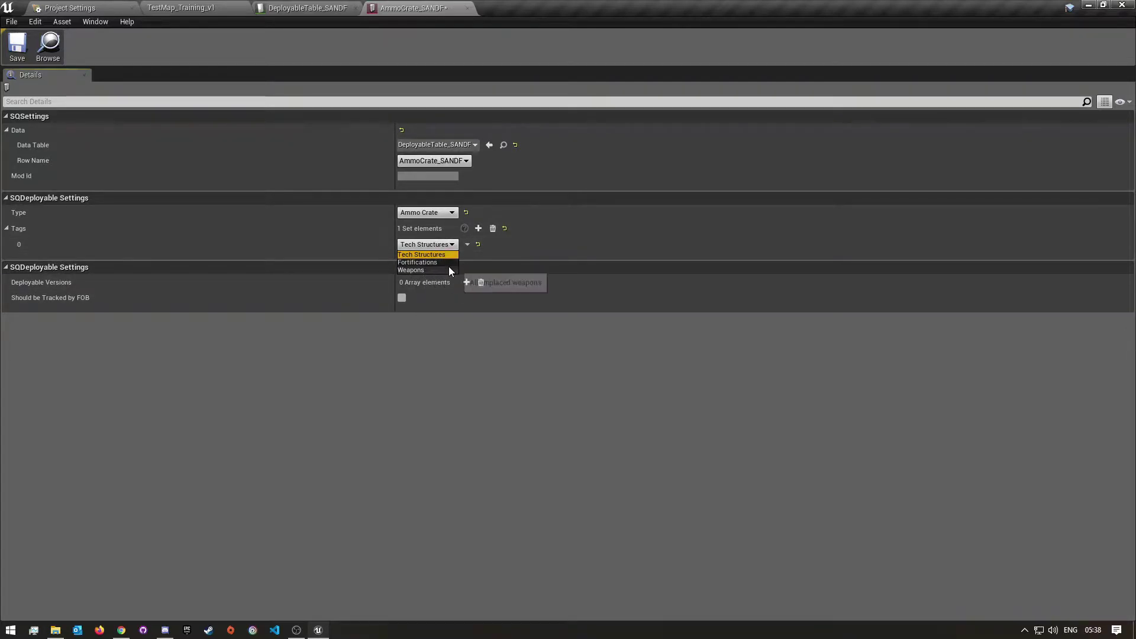
pyautogui.click(518, 243)
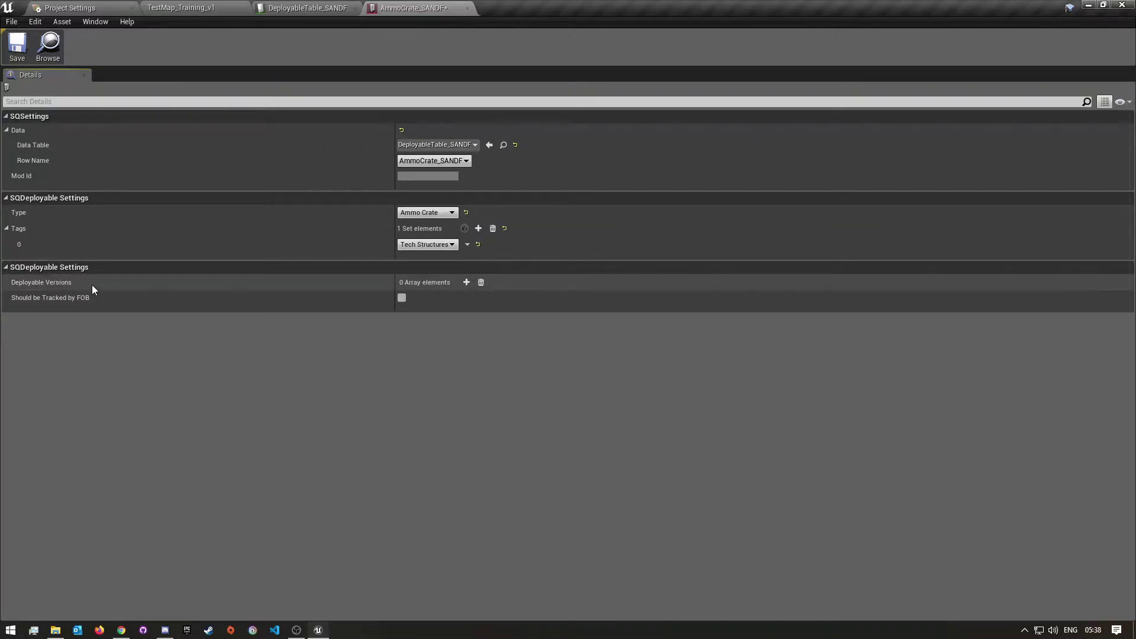
# Add one Deployable Versions entry, try the Forest biome, and set its Biome to Desert.
pyautogui.click(466, 283)
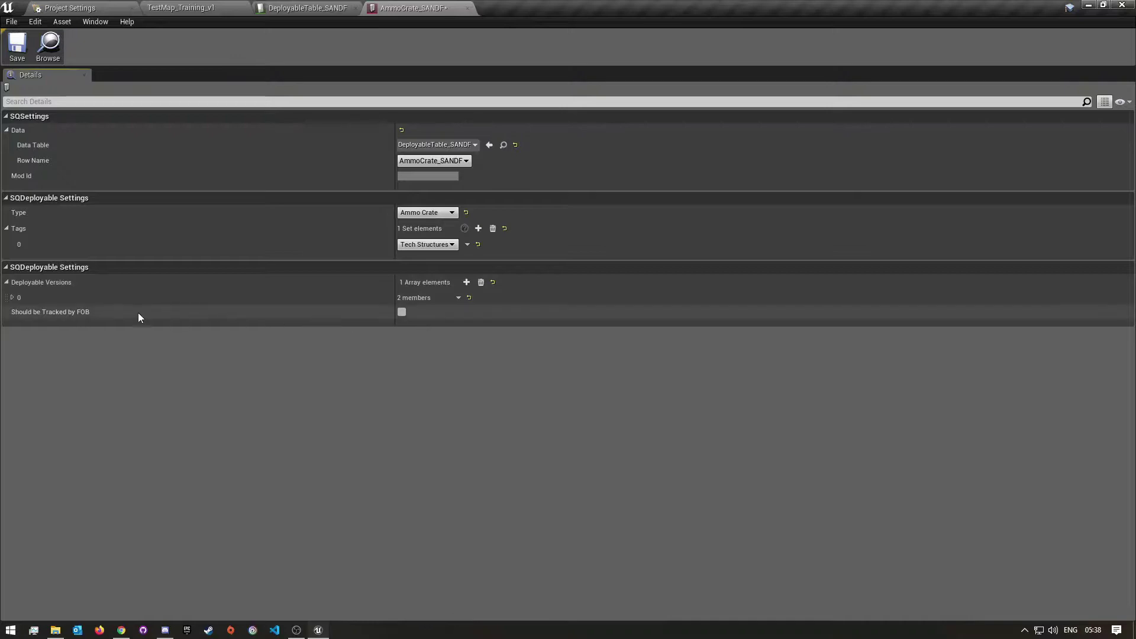
pyautogui.click(12, 297)
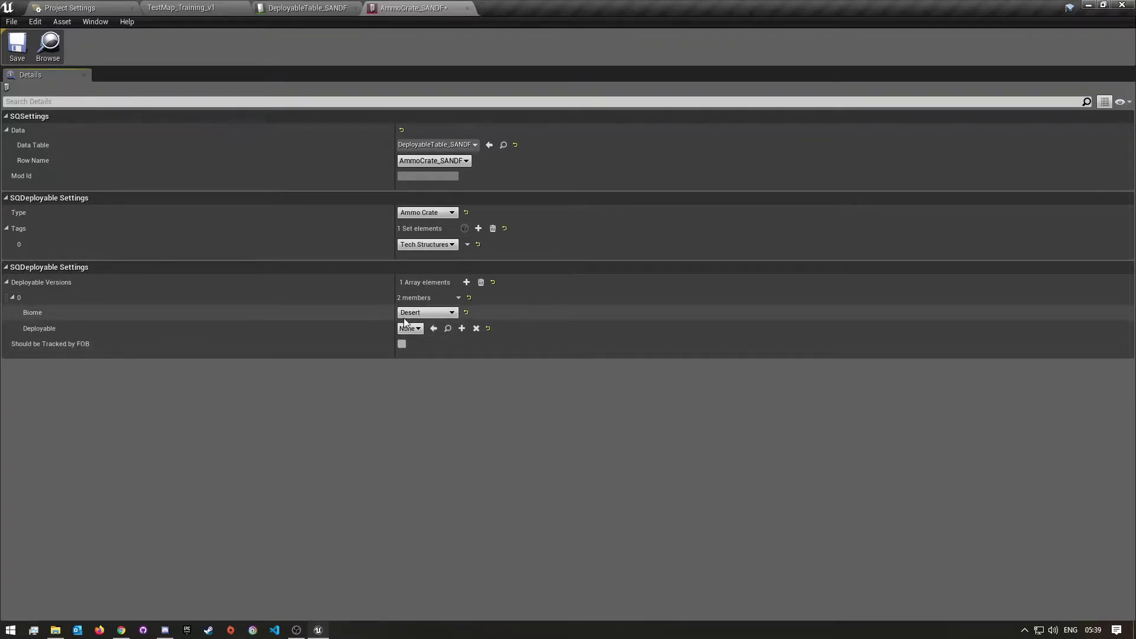
pyautogui.click(451, 312)
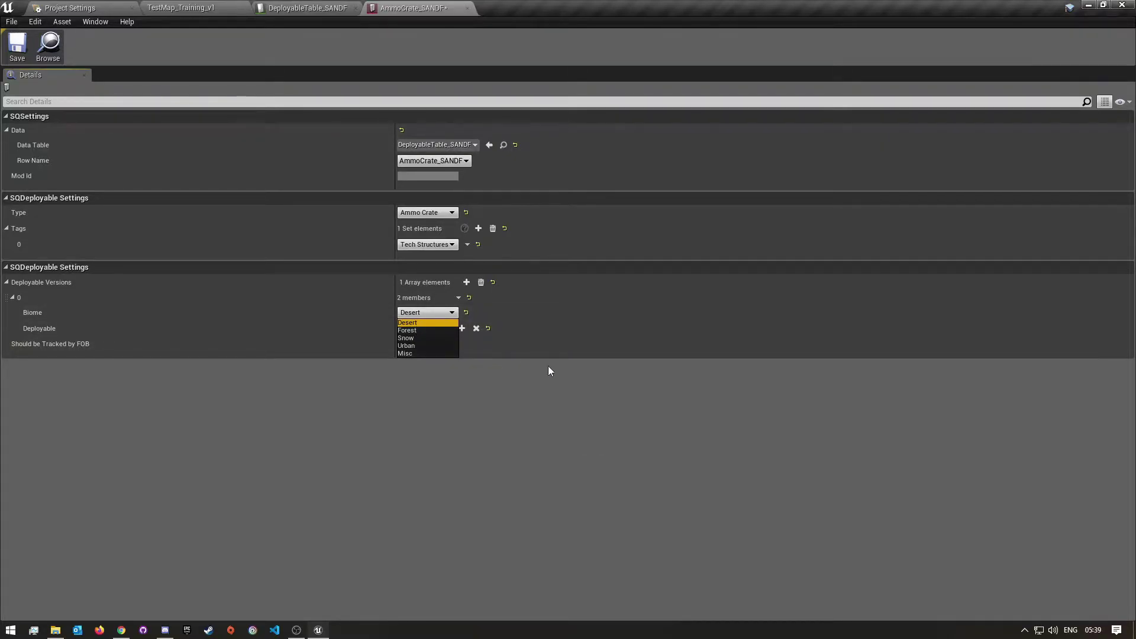
pyautogui.click(423, 330)
pyautogui.click(425, 313)
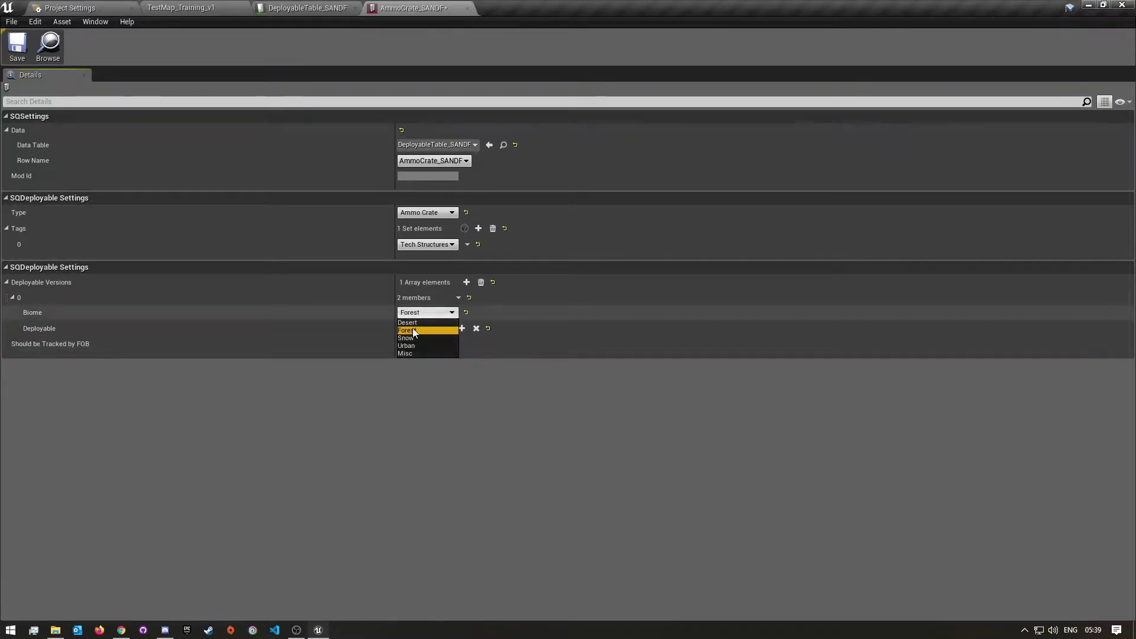
pyautogui.click(414, 322)
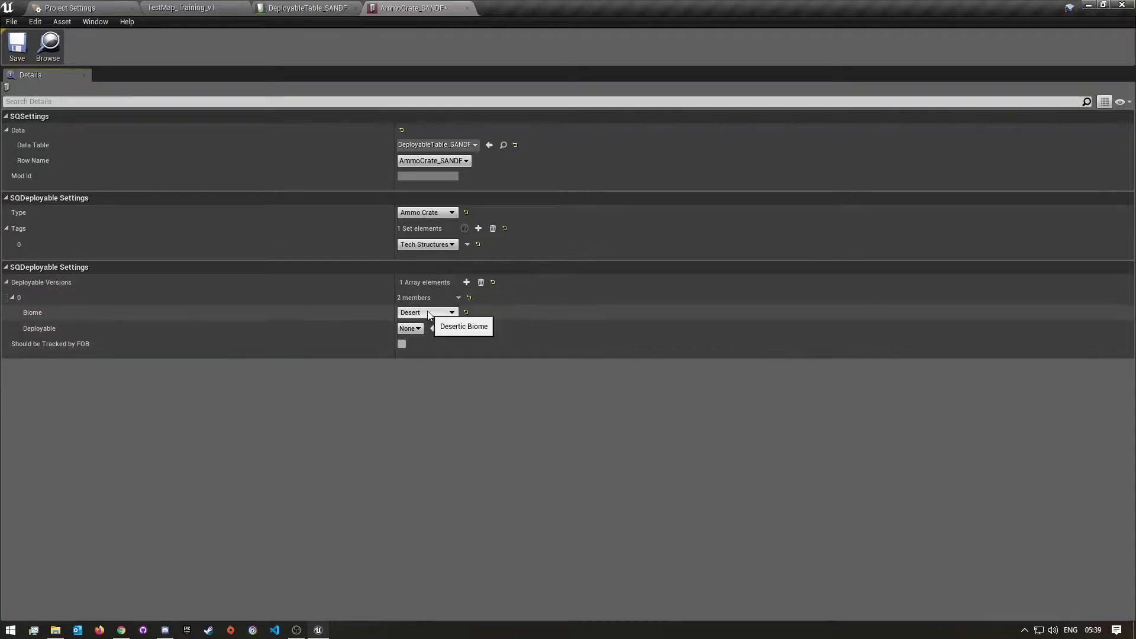
# Assign BP_Ammocrate as the Deployable of the Desert version entry.
pyautogui.click(417, 330)
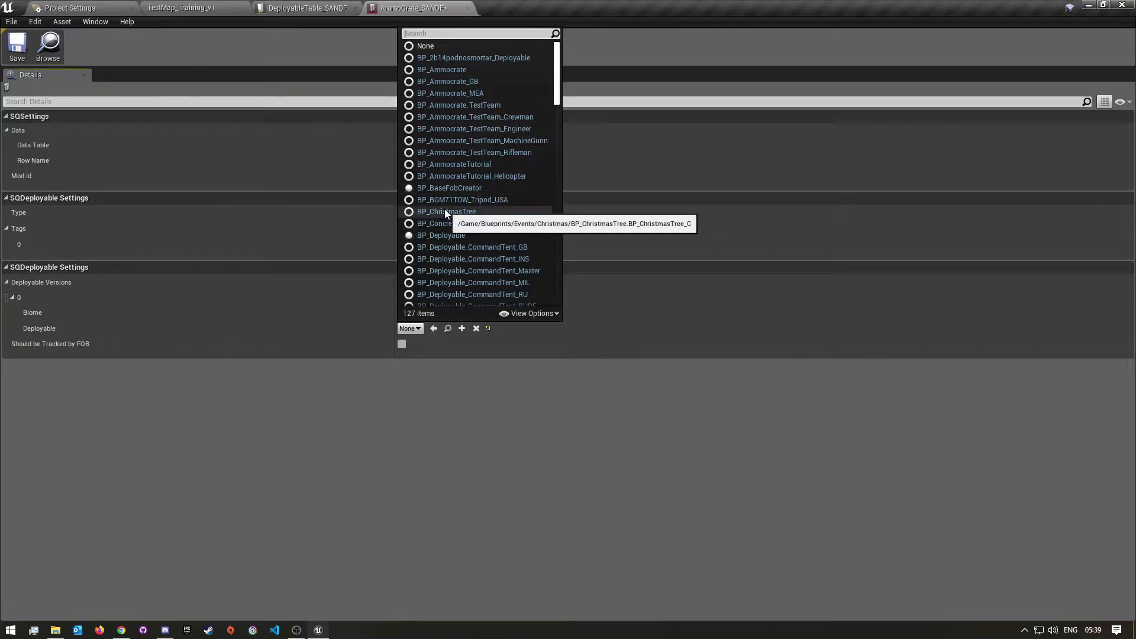
pyautogui.write('BP')
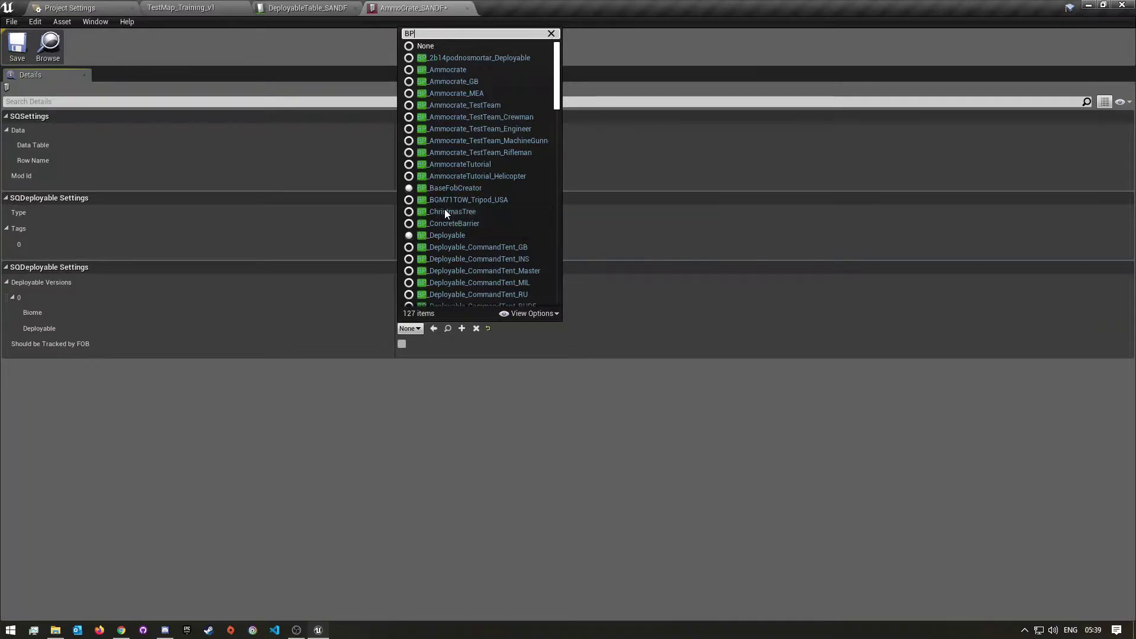
pyautogui.write('_Ammo')
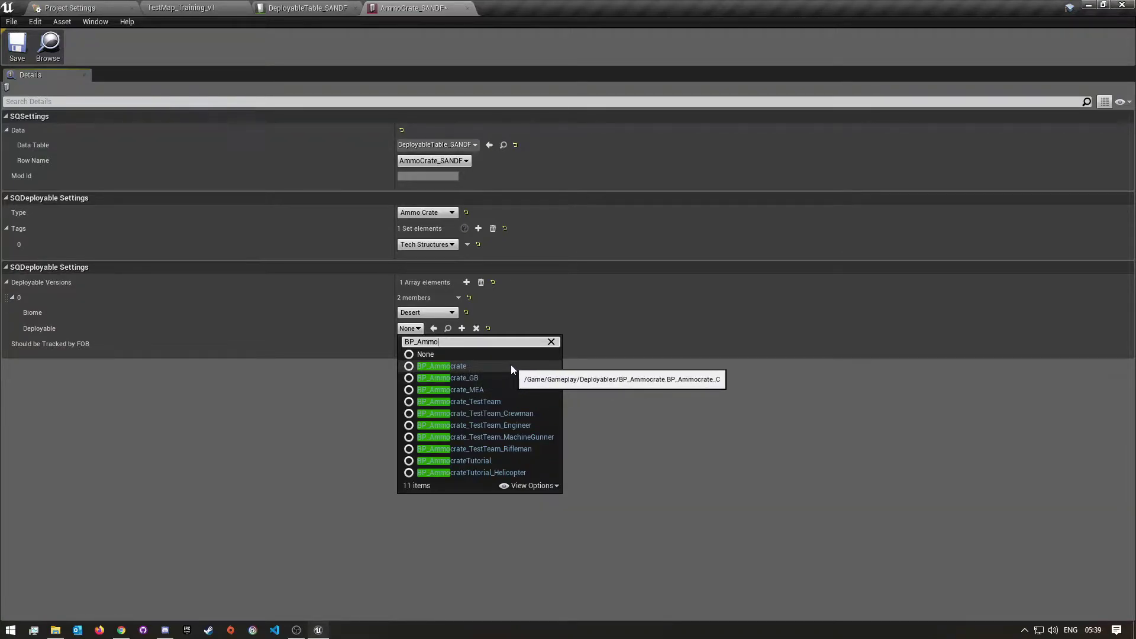
pyautogui.click(457, 367)
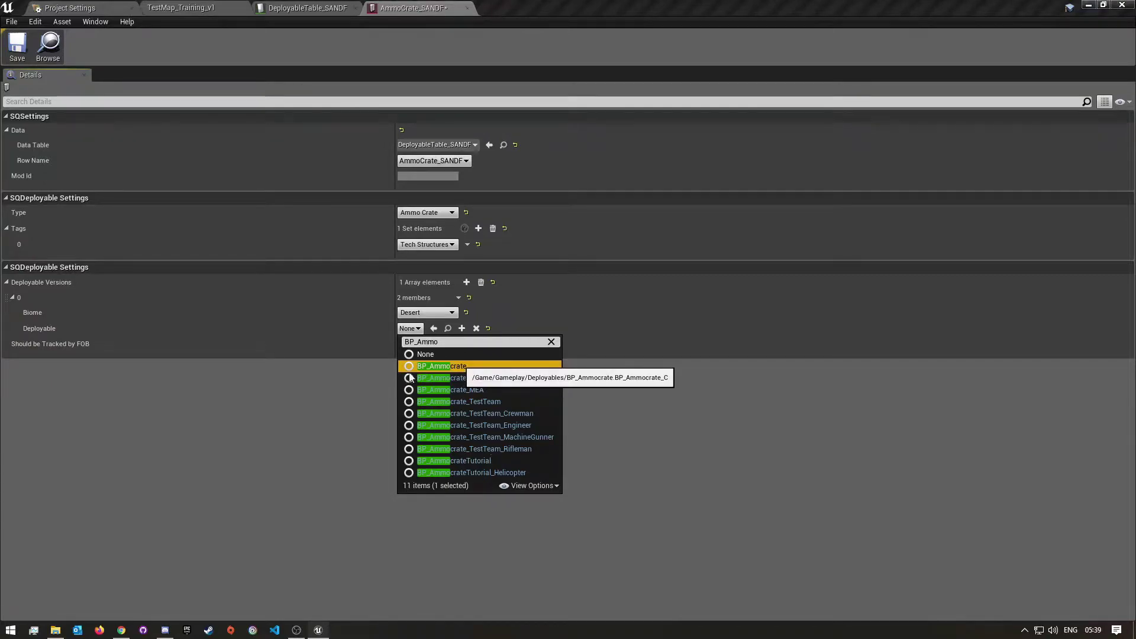
pyautogui.click(456, 367)
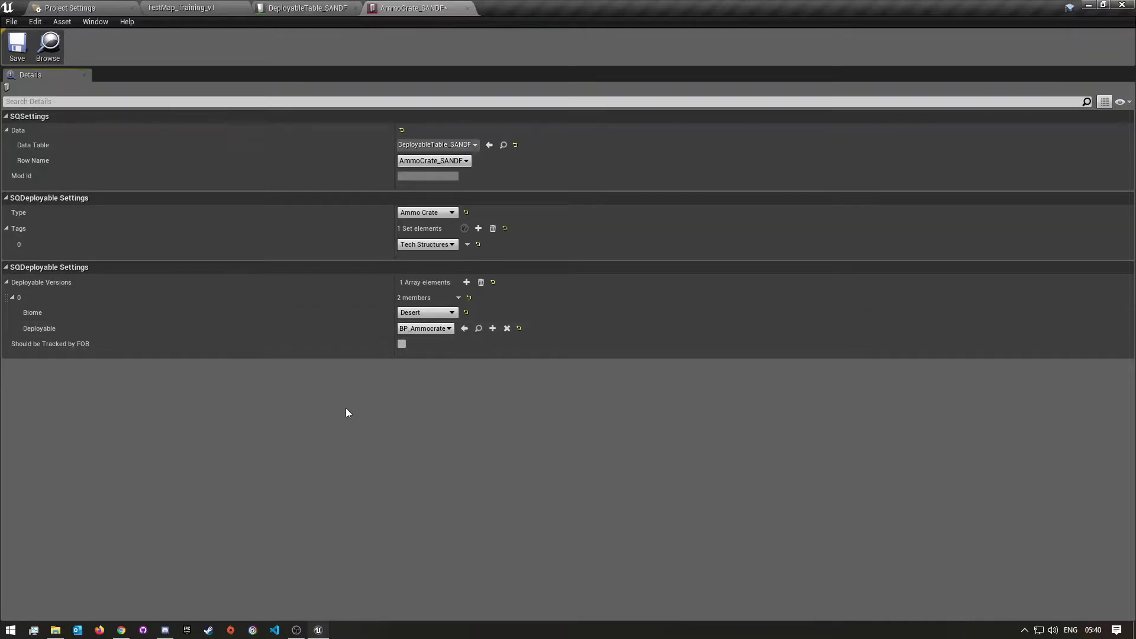
# Locate the assigned BP_Ammocrate deployable among the project assets and open its blueprint.
pyautogui.click(429, 333)
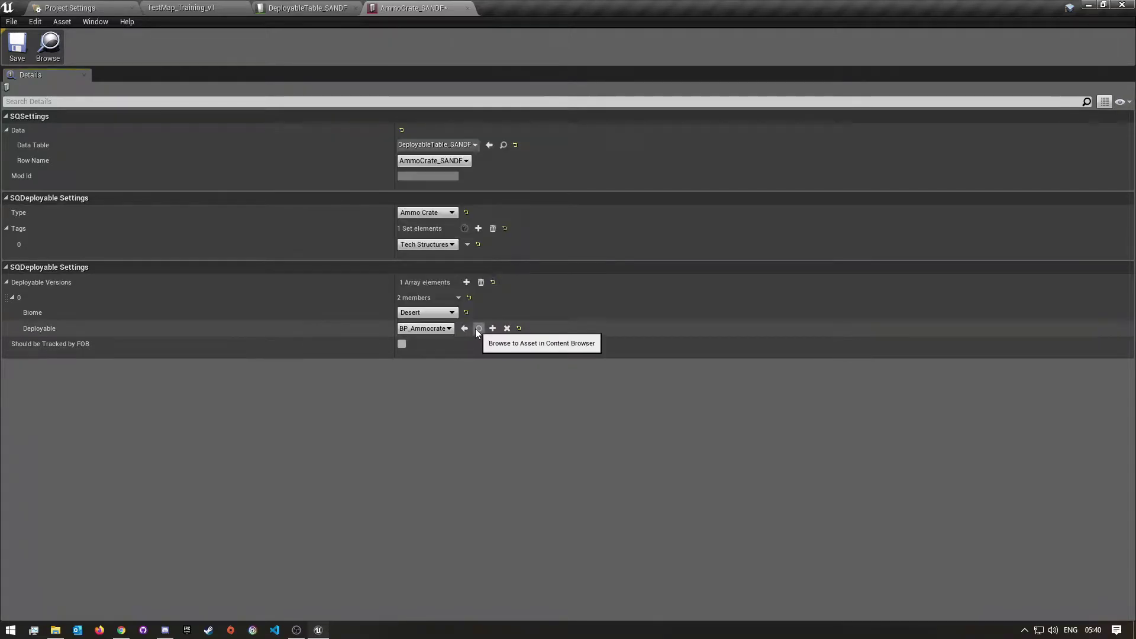
pyautogui.click(478, 328)
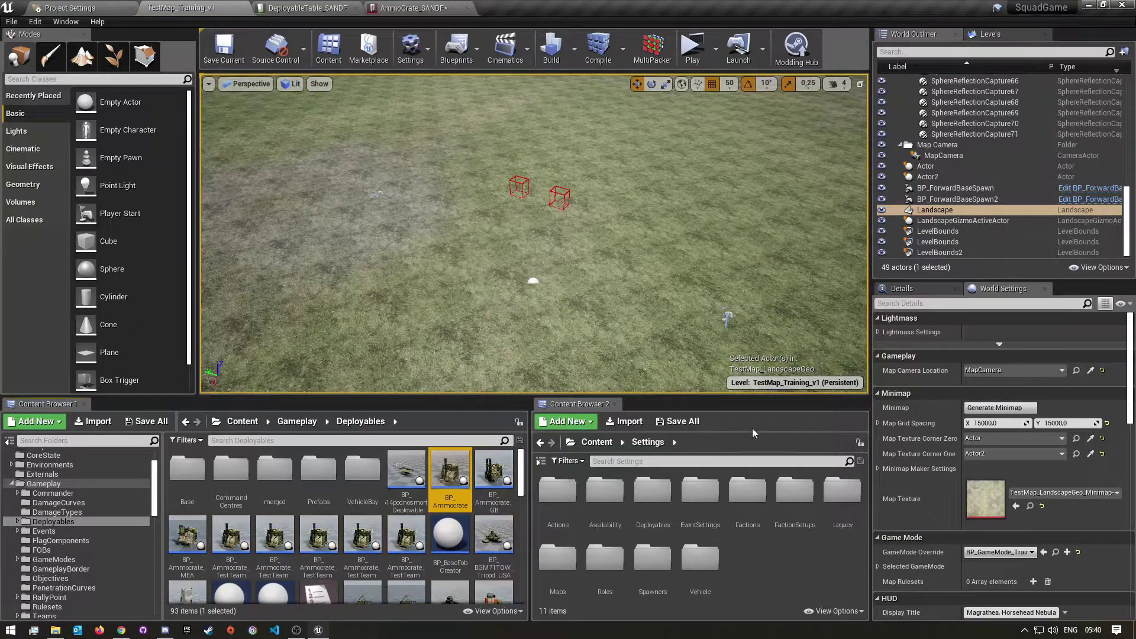
pyautogui.moveTo(455, 473)
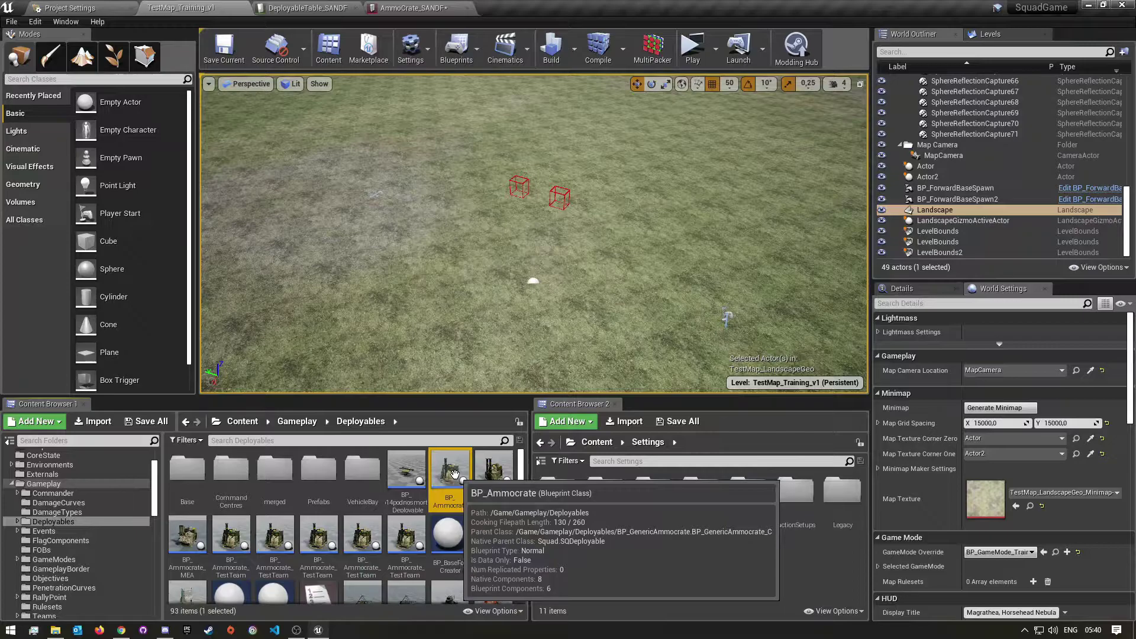
pyautogui.doubleClick(453, 481)
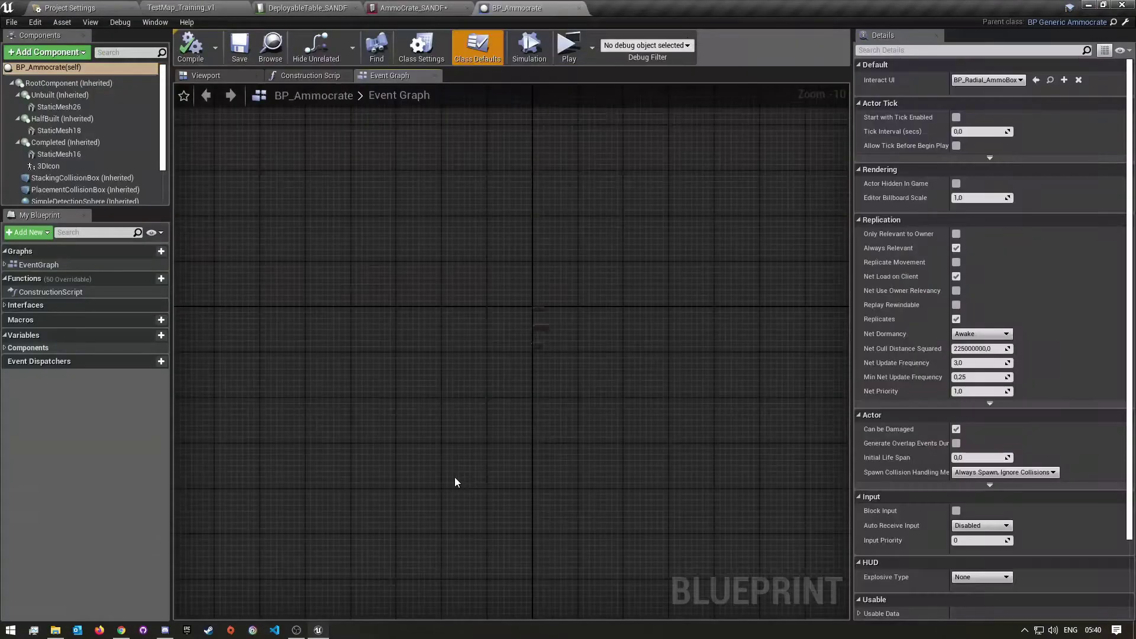
pyautogui.click(74, 7)
pyautogui.click(175, 8)
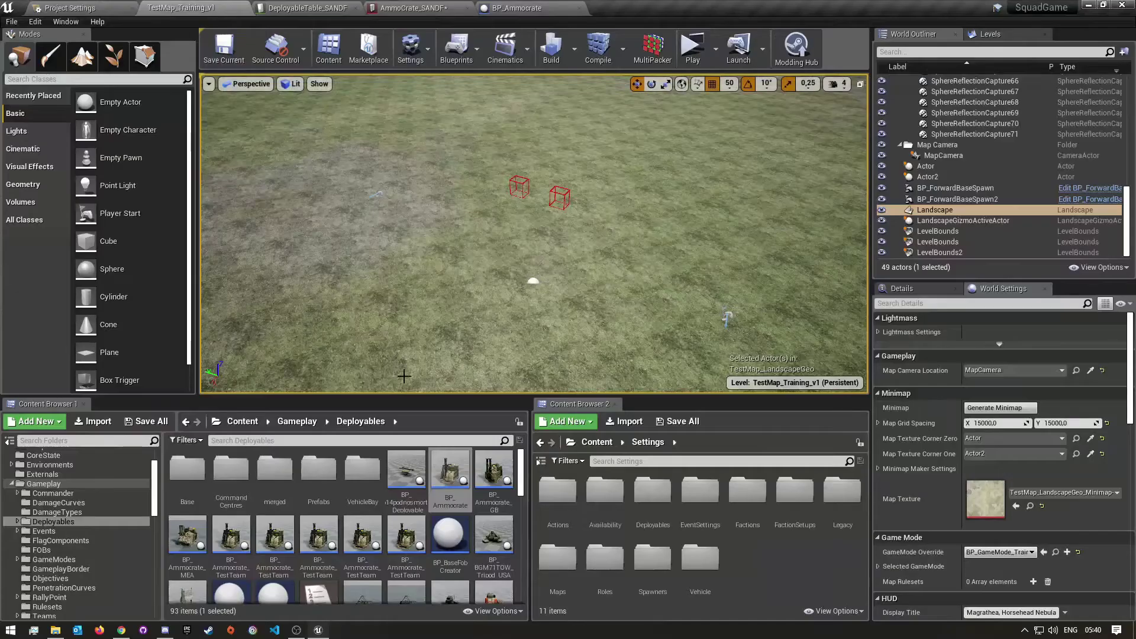
pyautogui.doubleClick(442, 477)
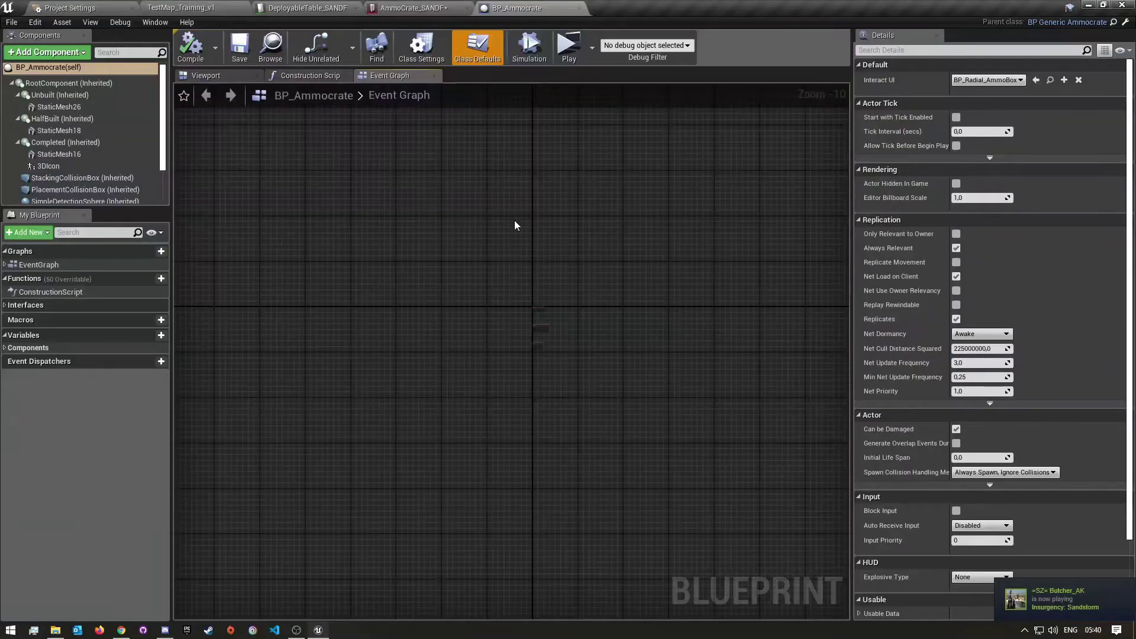
# Examine the completed ammo crate mesh of BP_Ammocrate in the 3D preview from several sides.
pyautogui.click(222, 77)
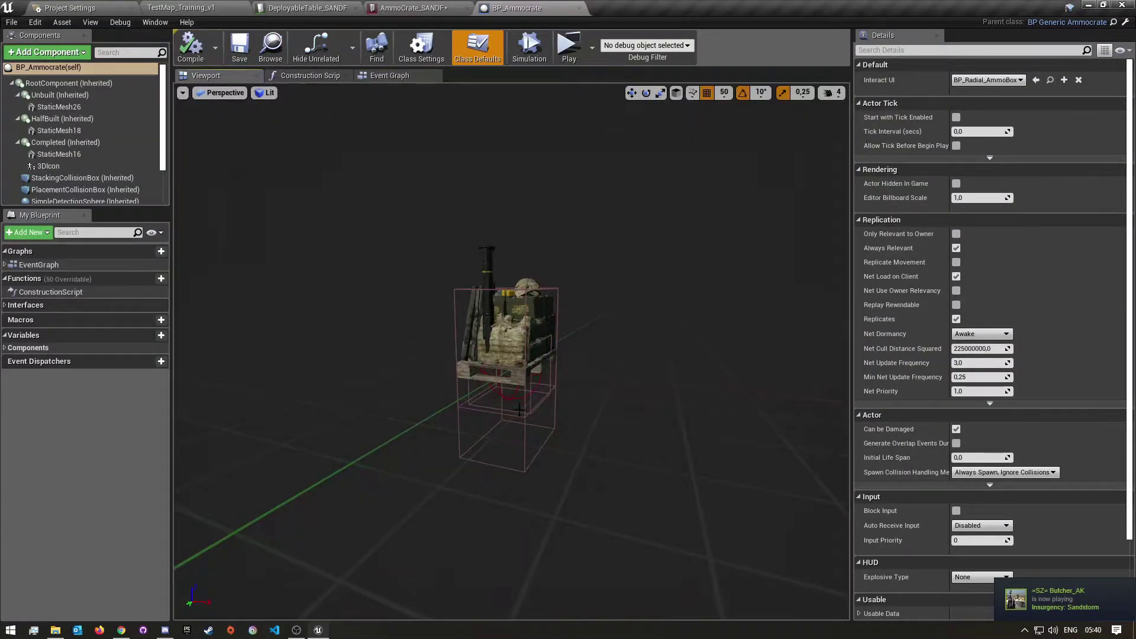
pyautogui.press('w')
pyautogui.moveTo(511, 355); pyautogui.dragTo(530, 414, button='right')
pyautogui.press('s')
pyautogui.click(541, 275)
pyautogui.click(521, 296)
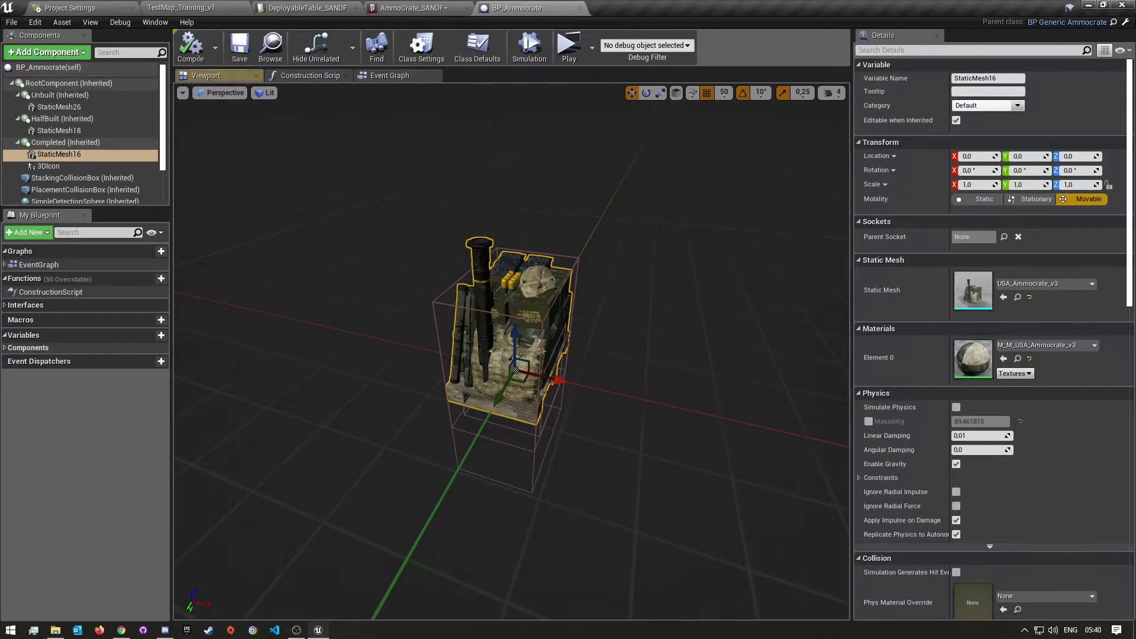
pyautogui.keyDown('alt'); pyautogui.moveTo(613, 275); pyautogui.dragTo(444, 382); pyautogui.keyUp('alt')
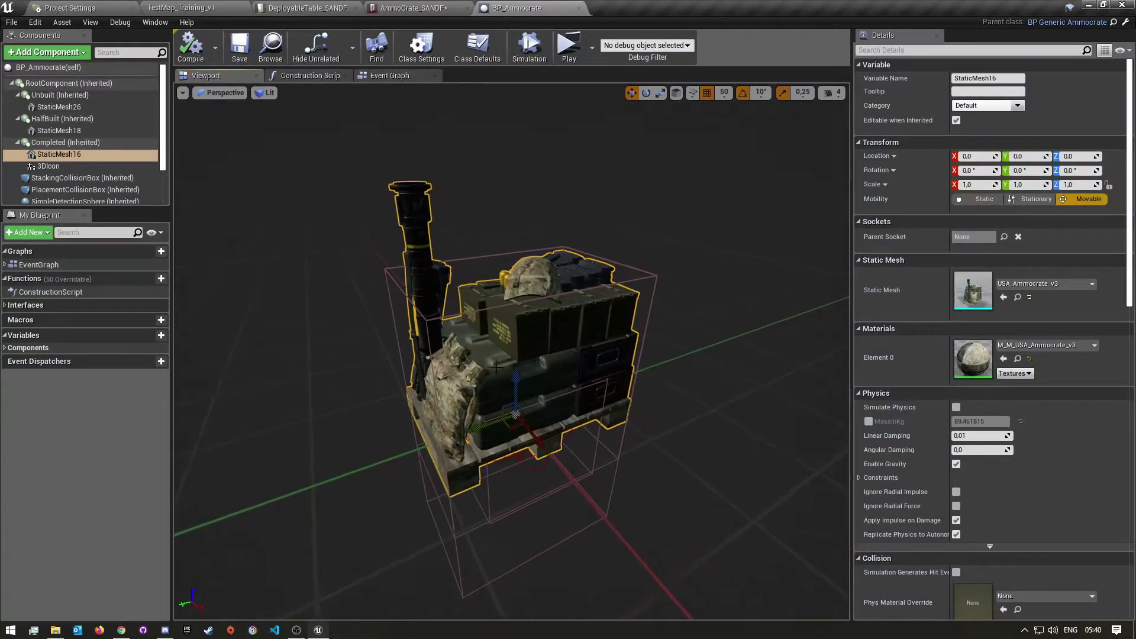
pyautogui.keyDown('alt'); pyautogui.moveTo(690, 395); pyautogui.dragTo(485, 403); pyautogui.keyUp('alt')
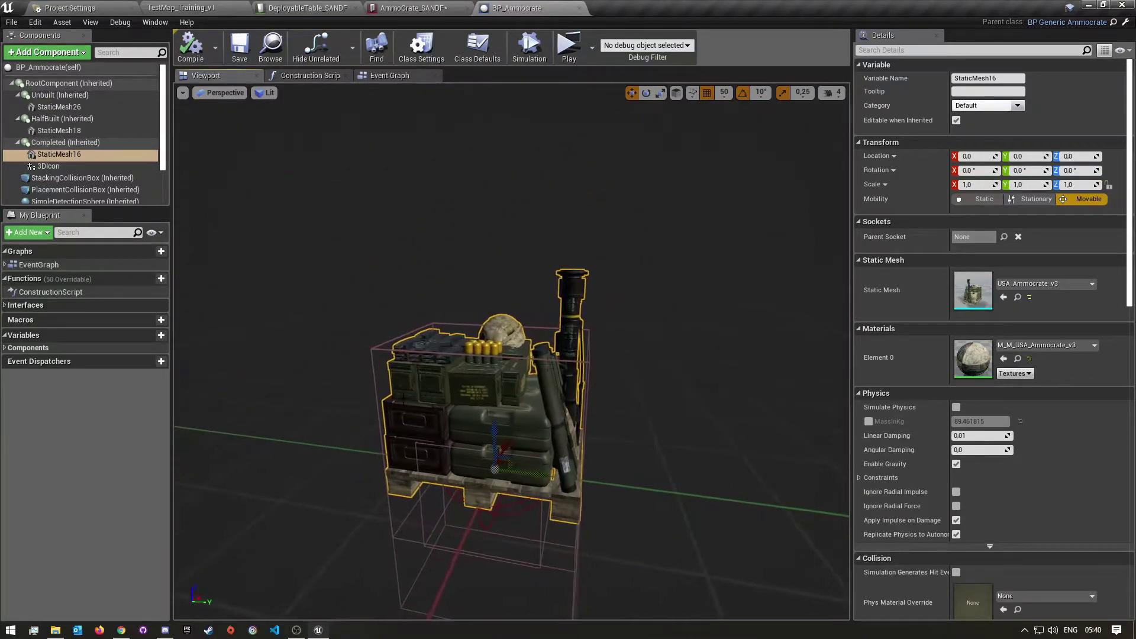
pyautogui.keyDown('alt'); pyautogui.moveTo(518, 453); pyautogui.dragTo(237, 319); pyautogui.keyUp('alt')
pyautogui.moveTo(518, 437)
pyautogui.mouseDown(button='right')
pyautogui.moveTo(503, 467)
pyautogui.moveTo(515, 423)
pyautogui.mouseUp(button='right')
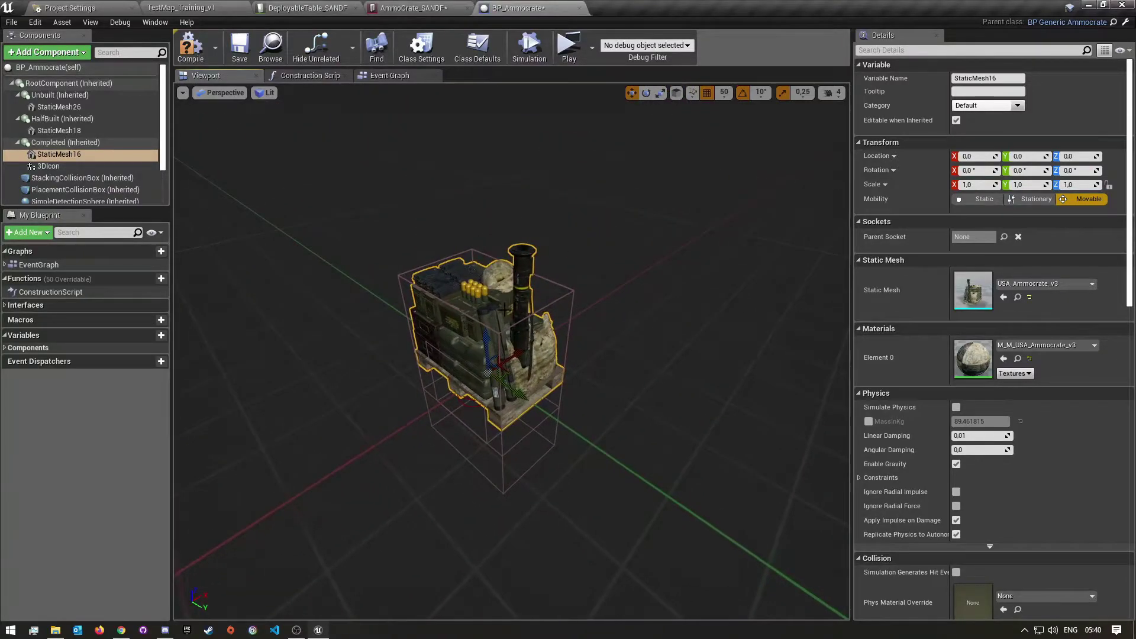
# Compile and save the BP_Ammocrate blueprint and close it.
pyautogui.click(189, 46)
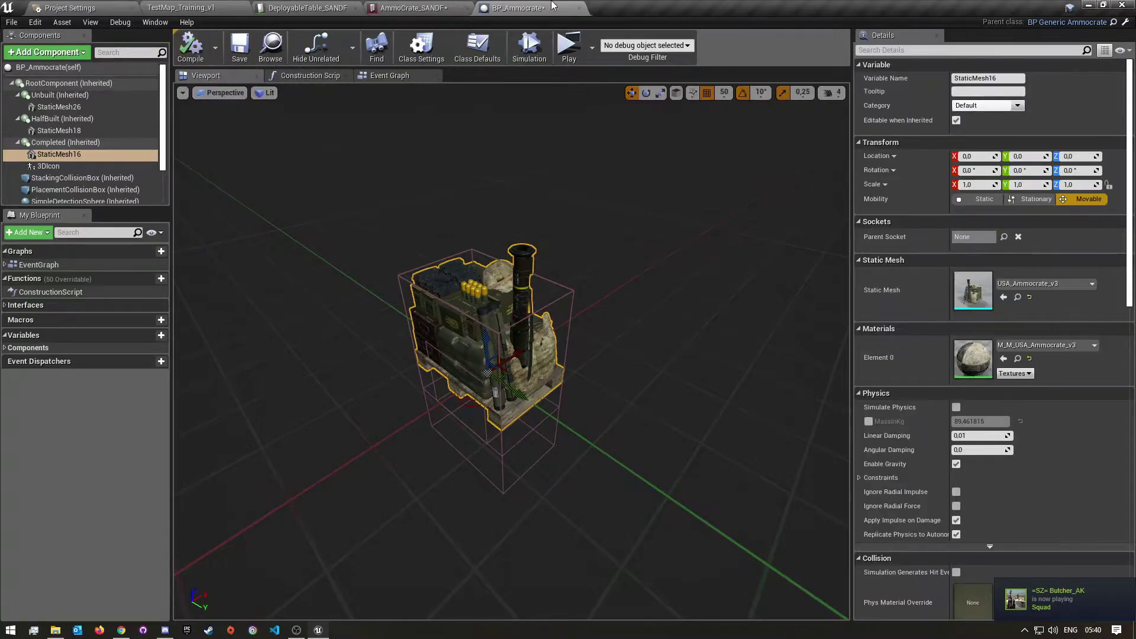
pyautogui.hotkey('ctrl', 's')
pyautogui.click(578, 8)
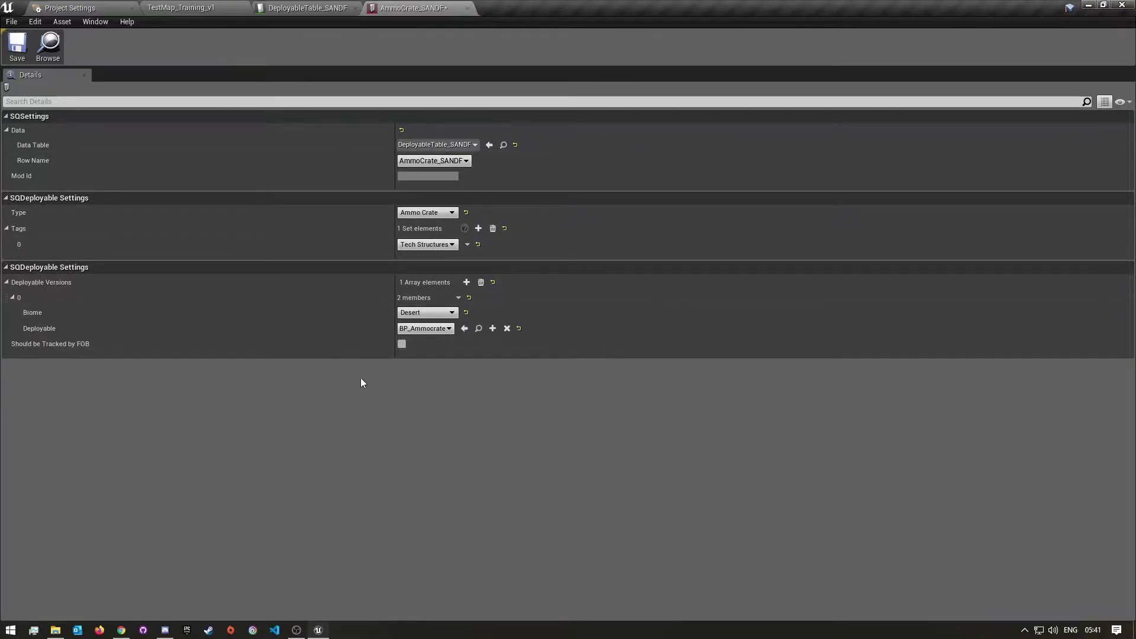
# Review the available deployable blueprints, enable Should be Tracked by FOB for AmmoCrate_SANDF and save the asset.
pyautogui.click(425, 328)
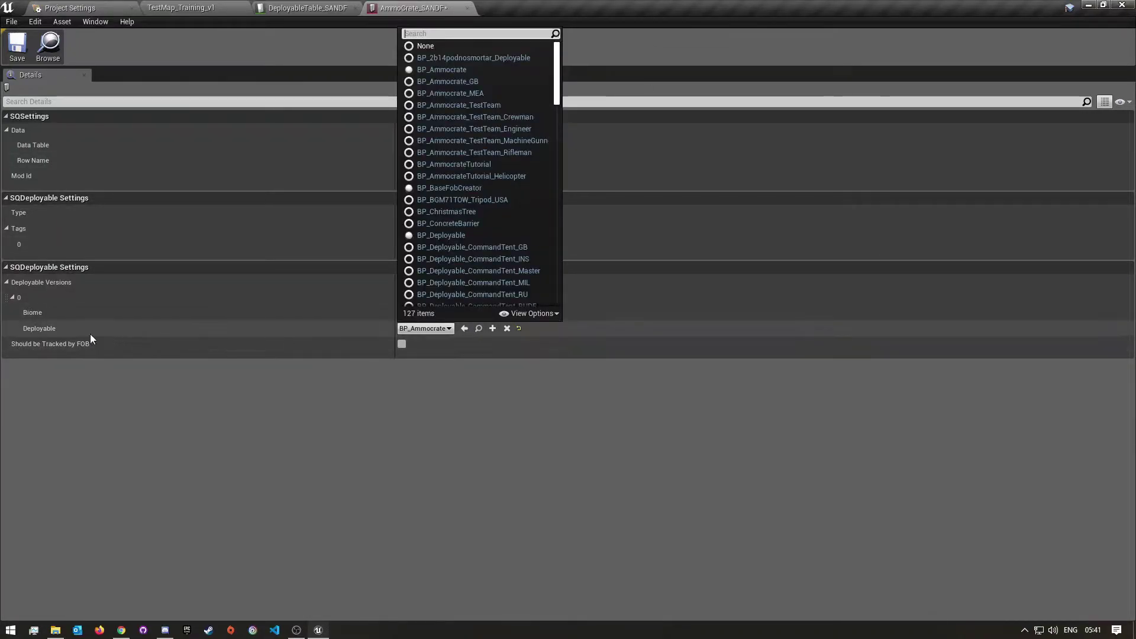
pyautogui.click(421, 328)
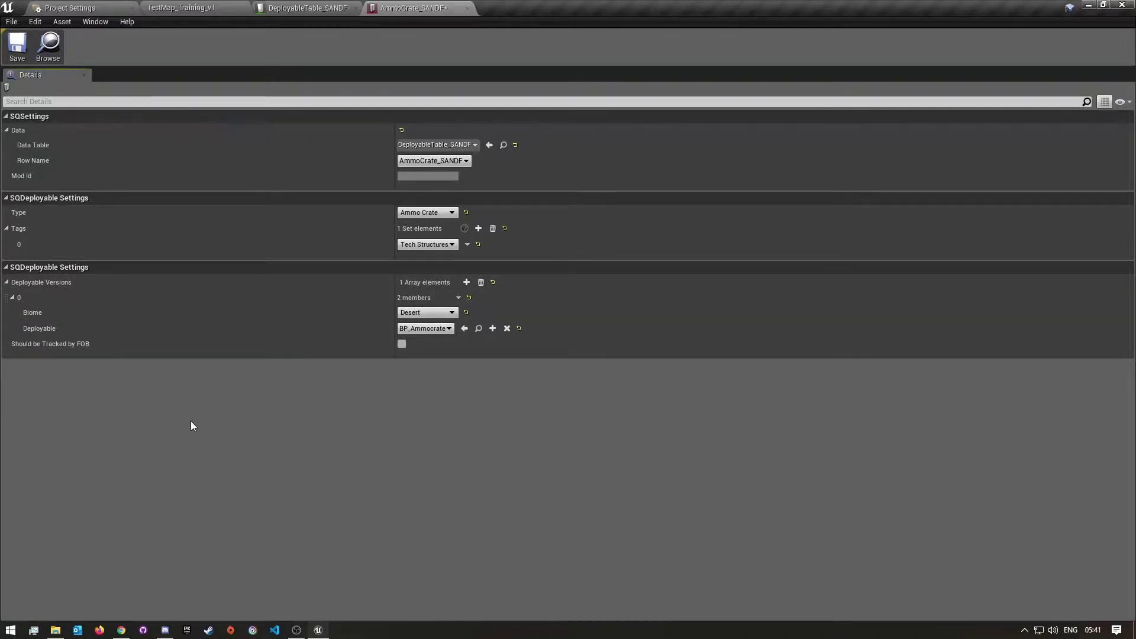
pyautogui.click(401, 343)
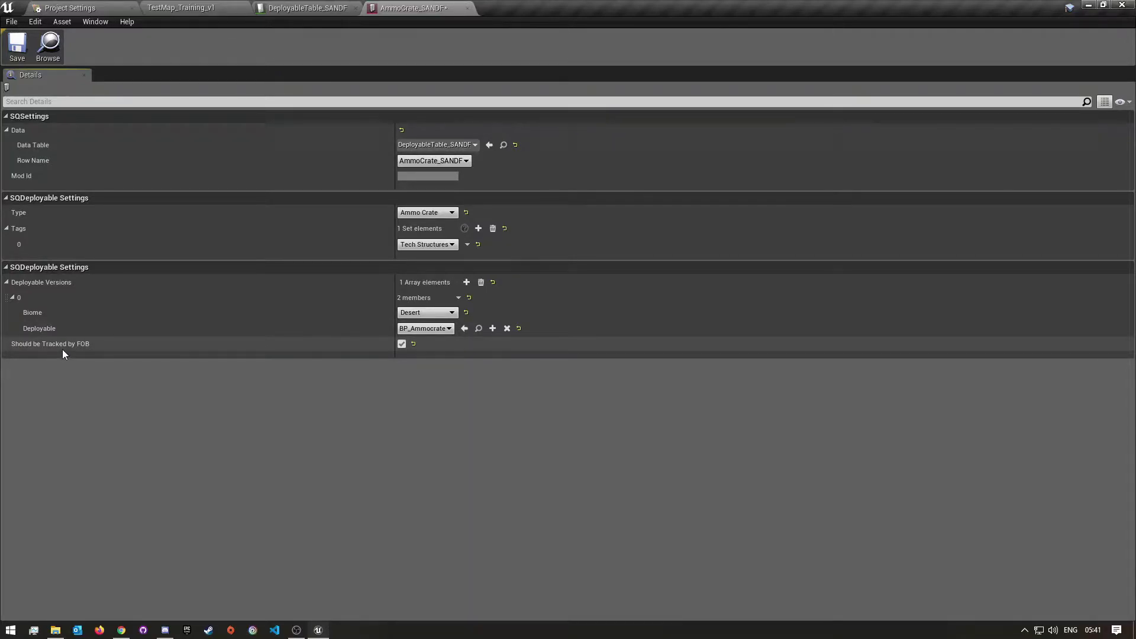
pyautogui.click(17, 46)
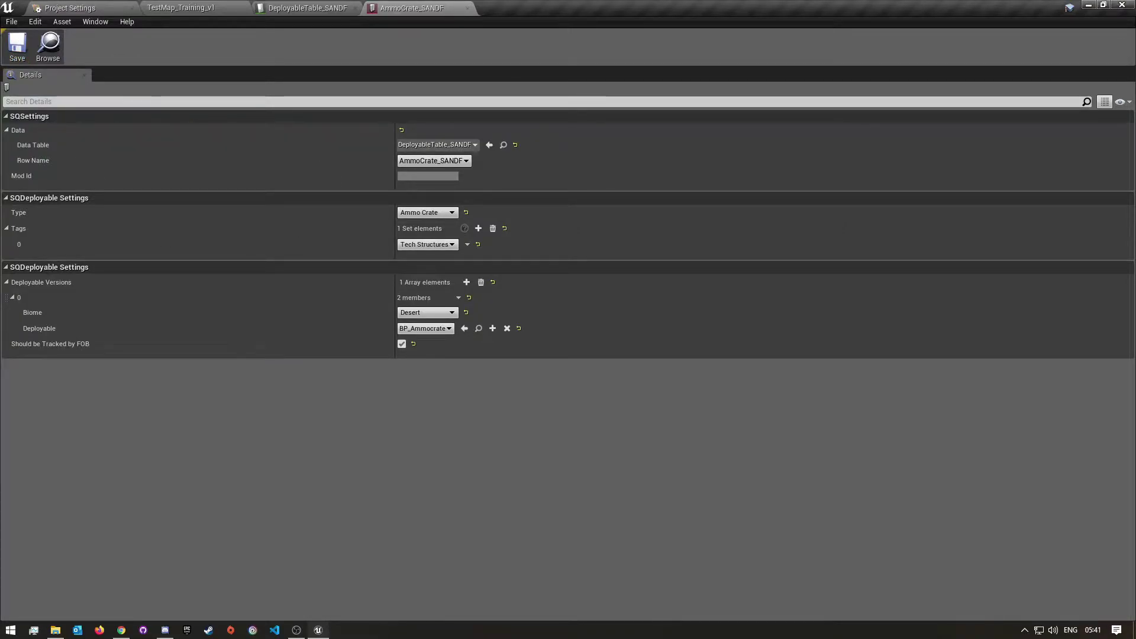
# Compare the ammo crate row in DeployableTable_SANDF with the AmmoCrate_SANDF settings asset.
pyautogui.click(307, 8)
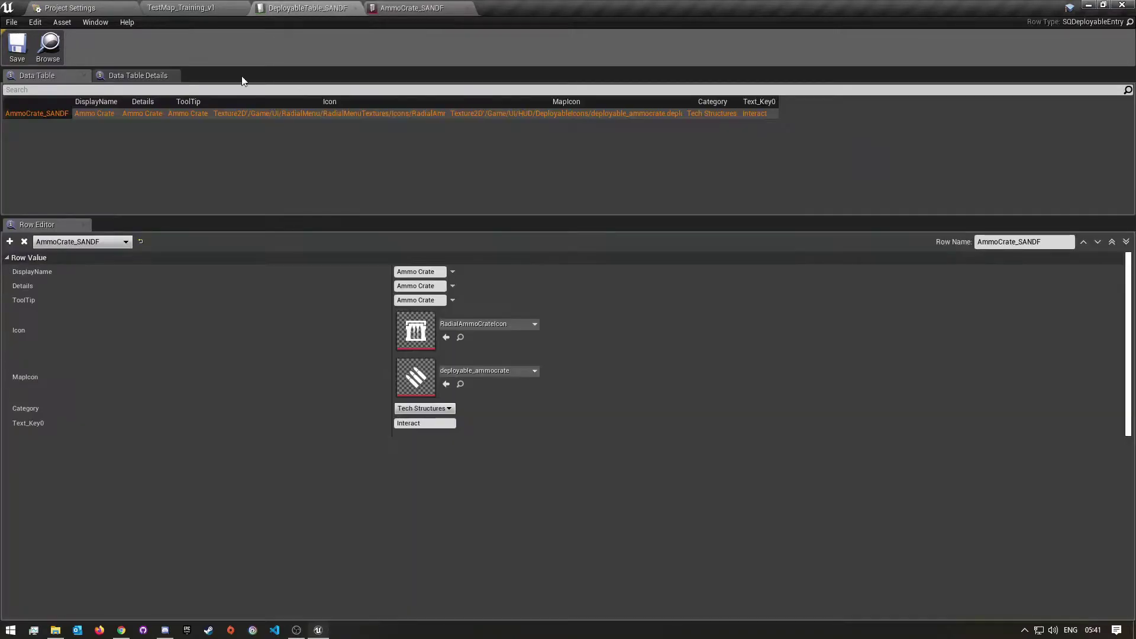
pyautogui.click(397, 7)
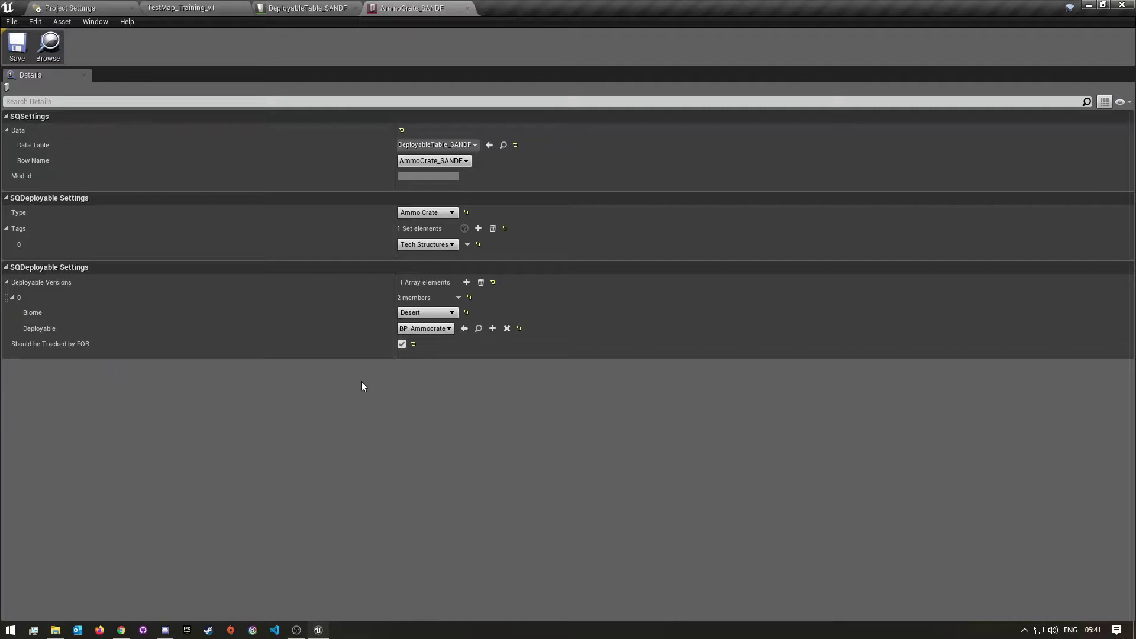
pyautogui.click(304, 8)
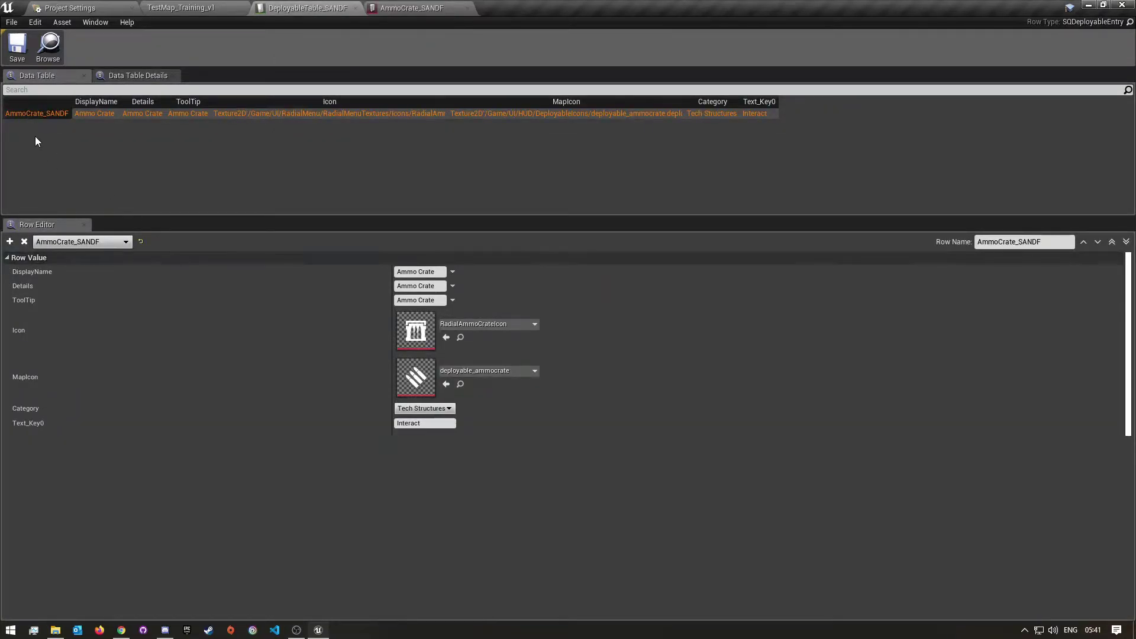
# Add a second row to DeployableTable_SANDF and try to name it AmmoBag_SANDF.
pyautogui.click(9, 242)
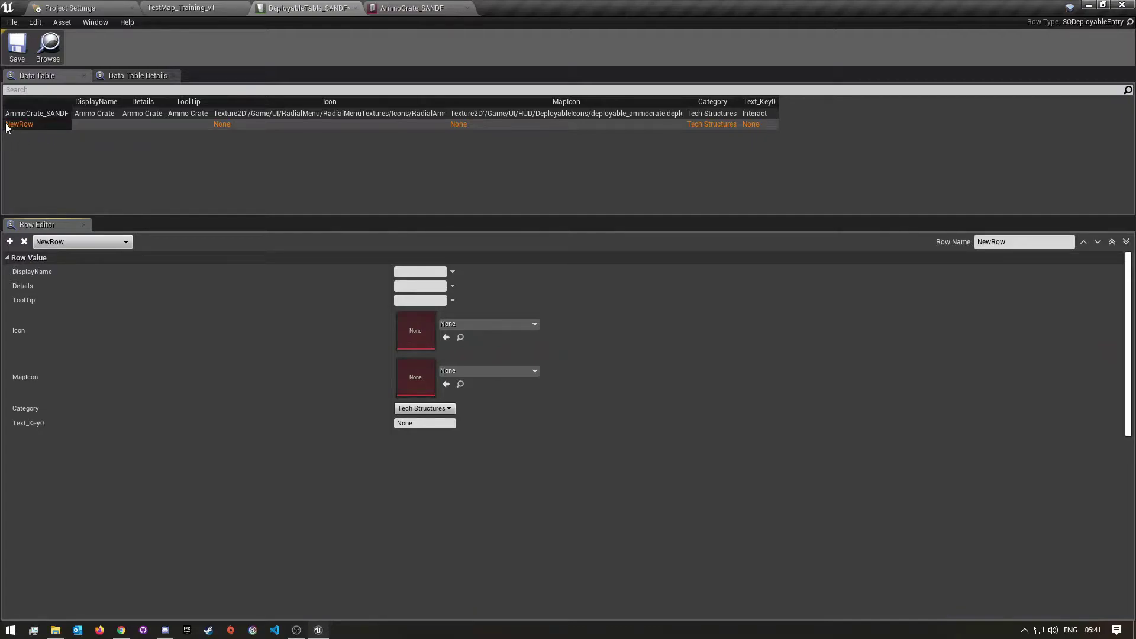
pyautogui.doubleClick(1025, 242)
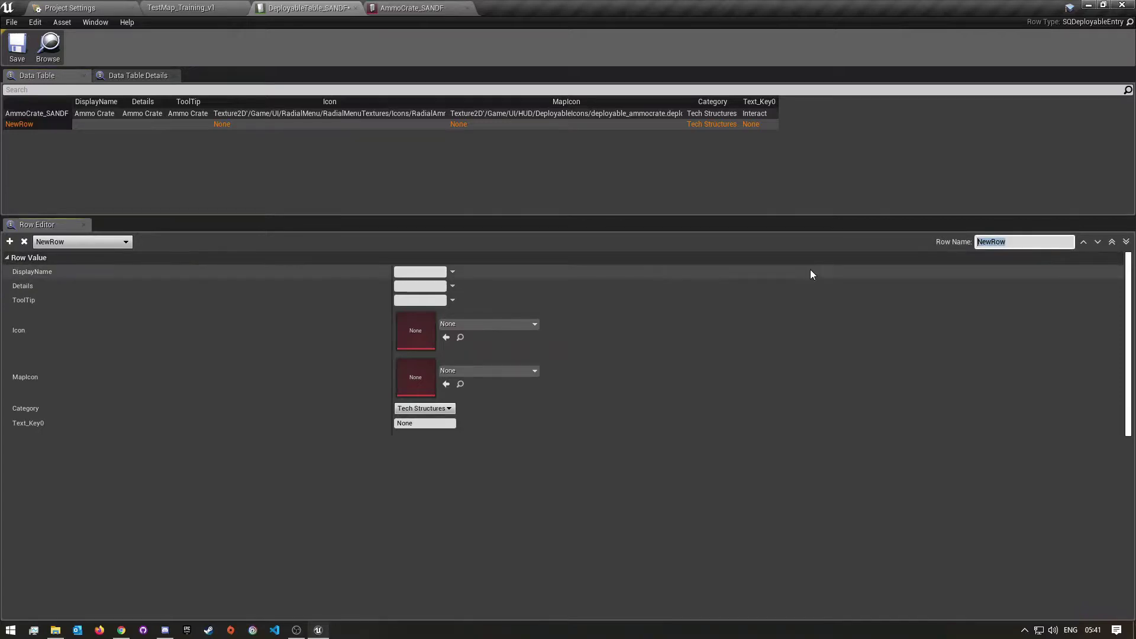
pyautogui.write('Amm')
pyautogui.write('oBag_SANDF')
pyautogui.moveTo(1047, 243); pyautogui.dragTo(933, 242)
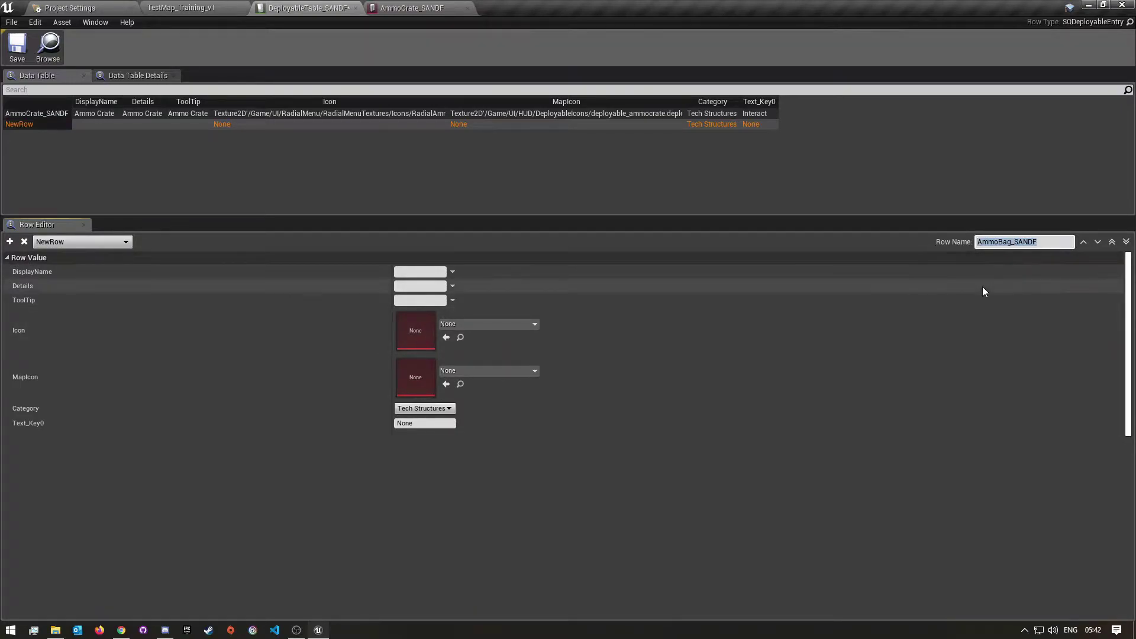
pyautogui.click(1041, 247)
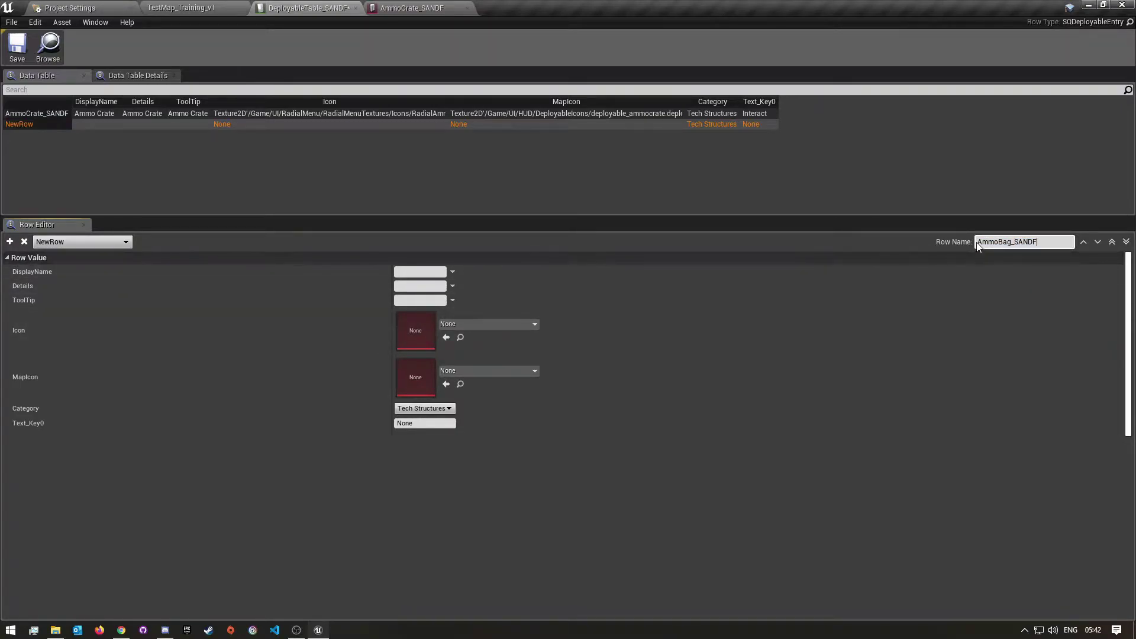
pyautogui.moveTo(978, 240); pyautogui.dragTo(1013, 241)
pyautogui.click(1050, 239)
pyautogui.click(318, 186)
pyautogui.click(44, 128)
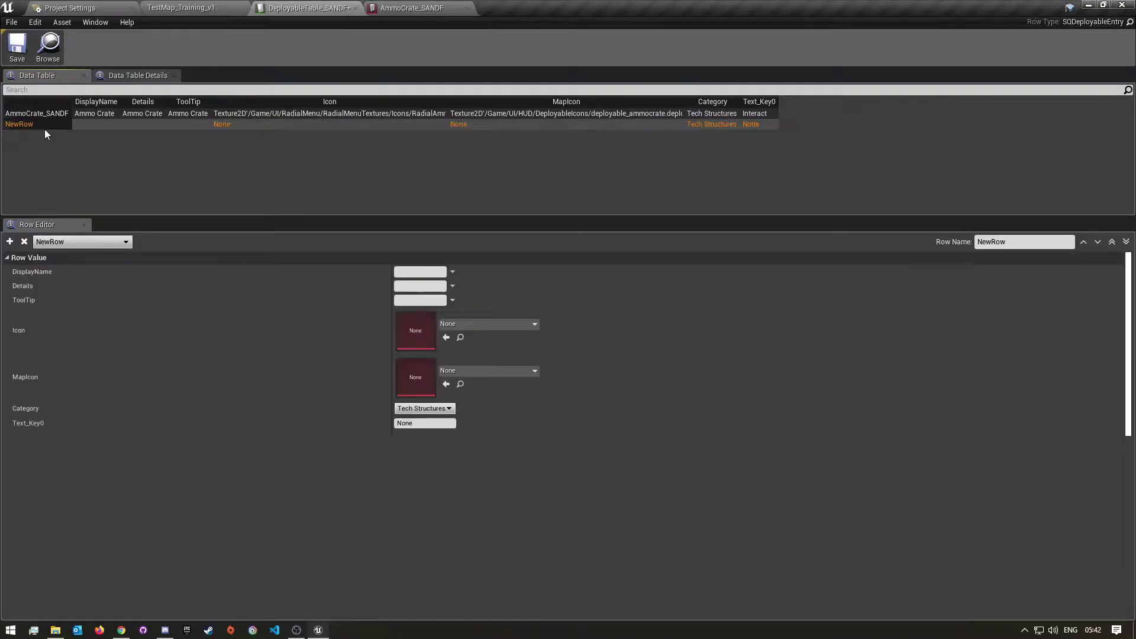
# Rename the new row to AmmoBag_SANDF and review its empty row values.
pyautogui.doubleClick(1032, 241)
pyautogui.write('AmmoBag')
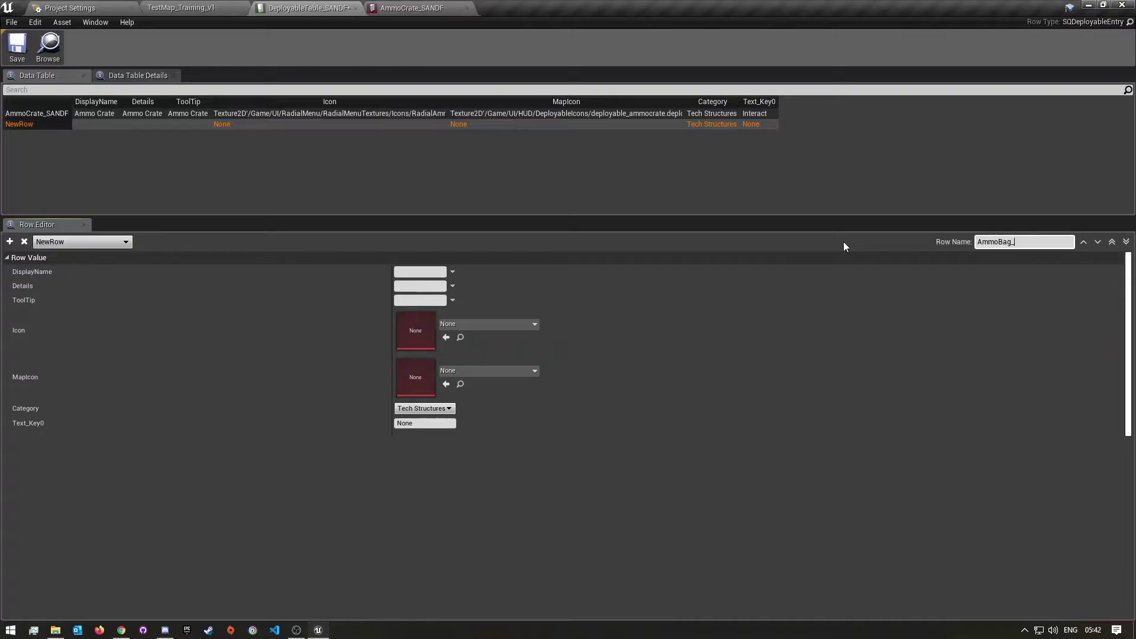
pyautogui.write('_SANDF')
pyautogui.press('Return')
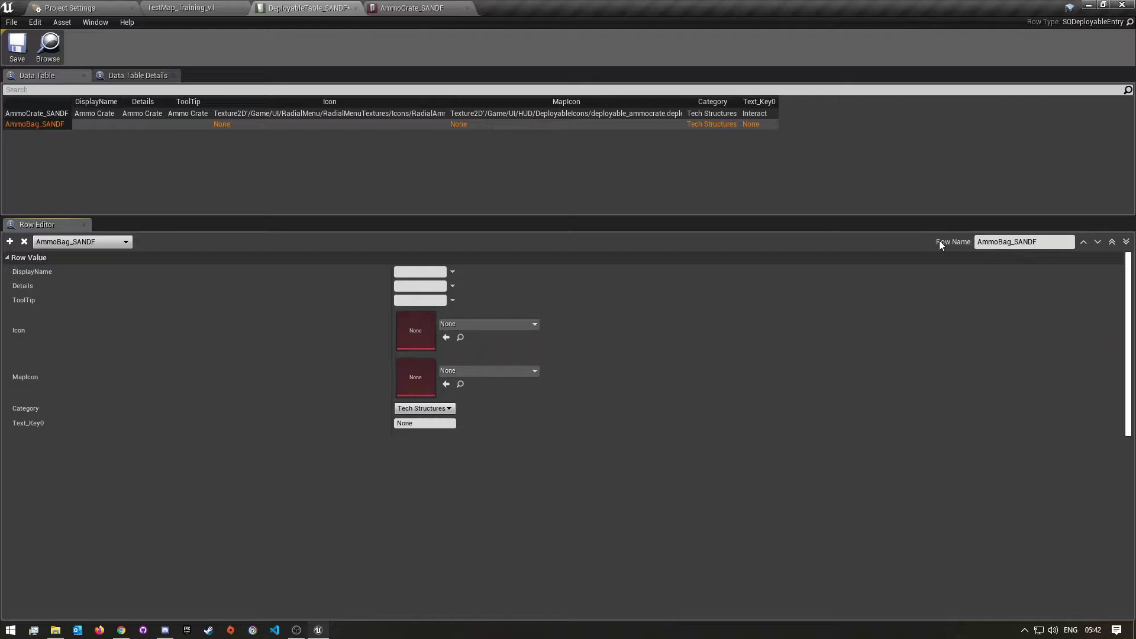
pyautogui.moveTo(1029, 245); pyautogui.dragTo(1017, 244)
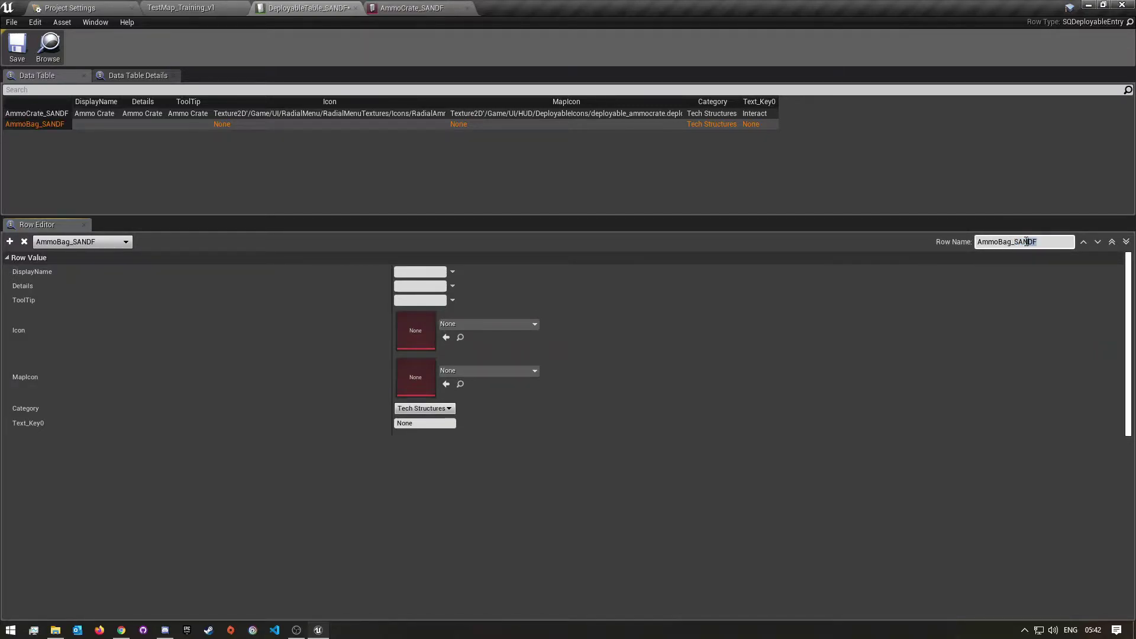
pyautogui.click(81, 161)
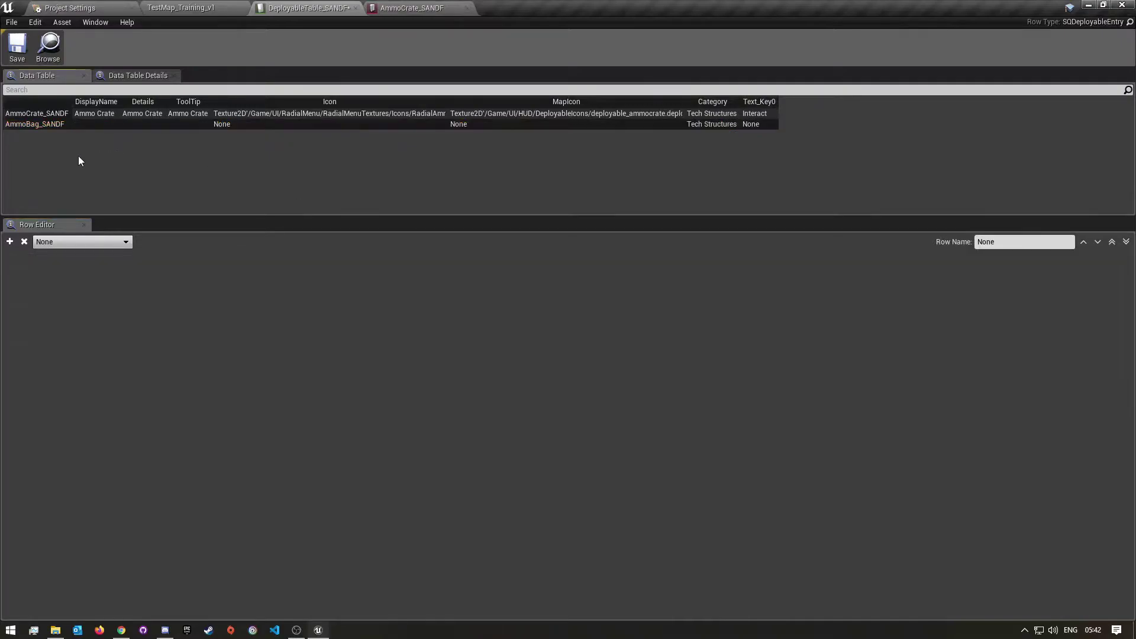
pyautogui.click(37, 125)
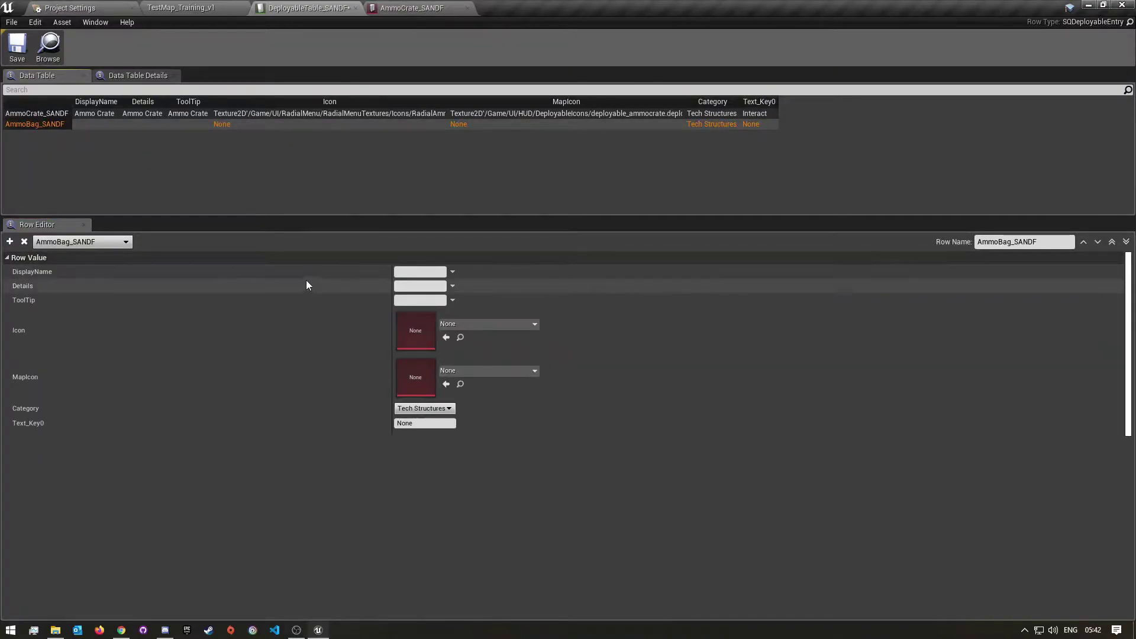
pyautogui.click(403, 272)
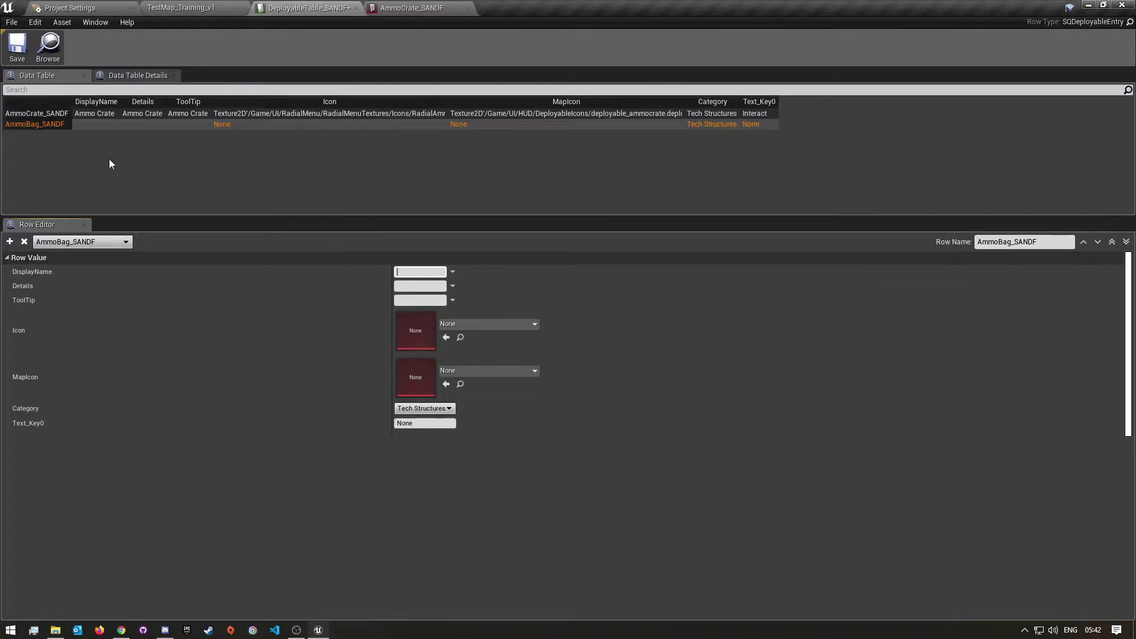
# Delete the AmmoBag_SANDF row from the data table.
pyautogui.click(34, 136)
pyautogui.click(38, 114)
pyautogui.click(100, 145)
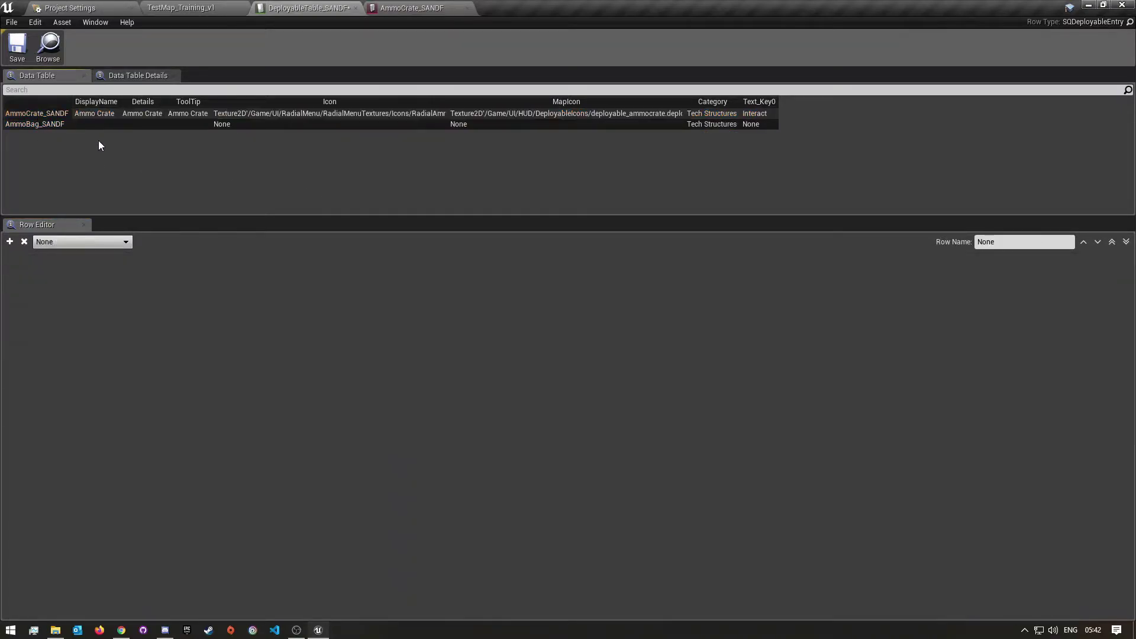
pyautogui.click(47, 125)
pyautogui.click(24, 242)
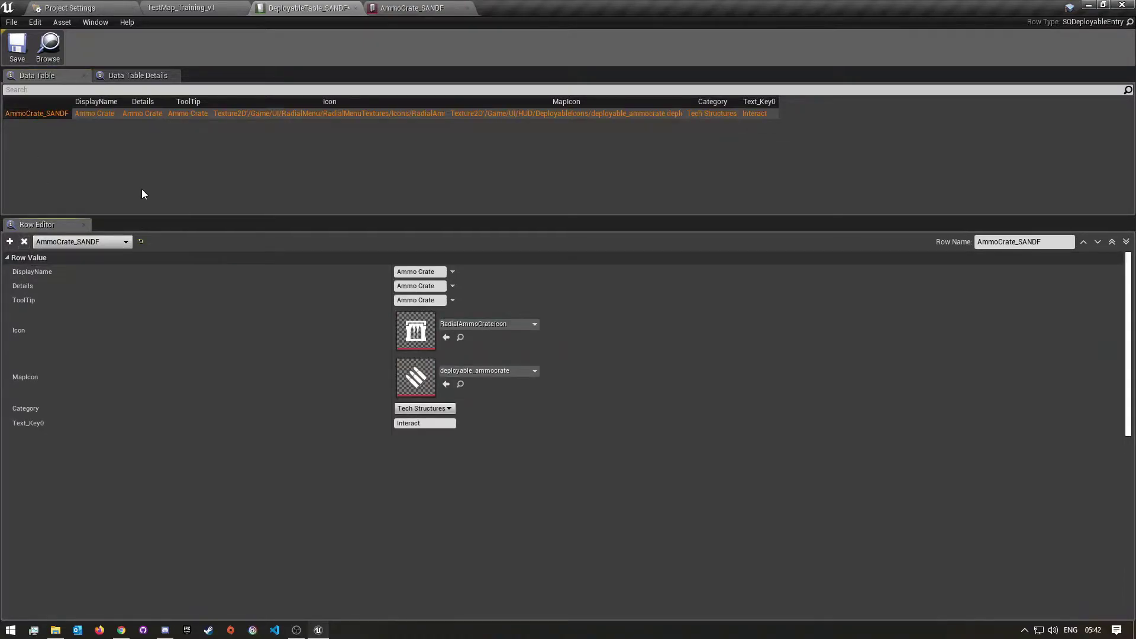
# Save DeployableTable_SANDF and return to the TutorialMod Content > Settings > Deployables folder from the level editor.
pyautogui.click(18, 46)
pyautogui.click(430, 4)
pyautogui.click(180, 8)
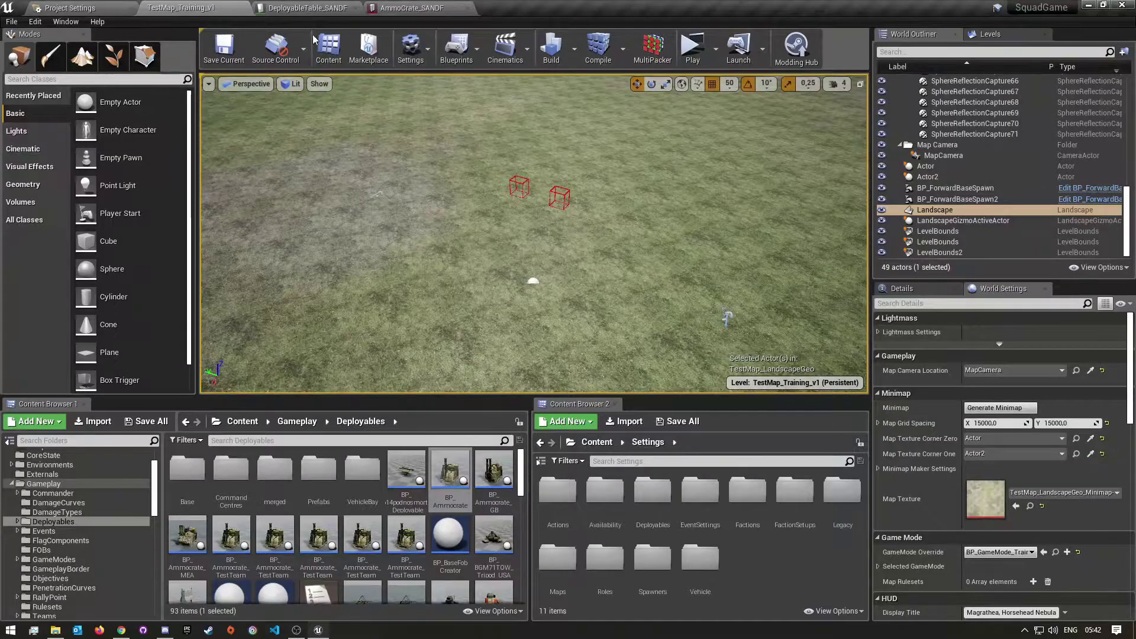
pyautogui.hotkey('alt', 'Left')
pyautogui.hotkey('alt', 'Left')
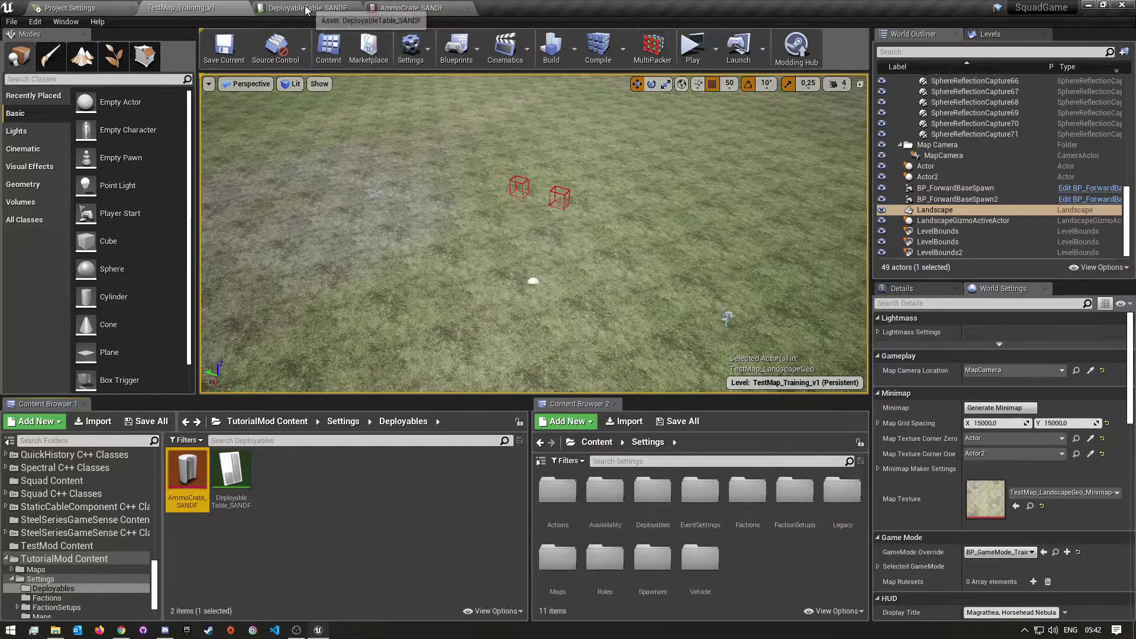
# Create a data table in the TutorialMod Content > Settings > Deployables folder with the SQDeployableItemEntry row structure.
pyautogui.click(346, 6)
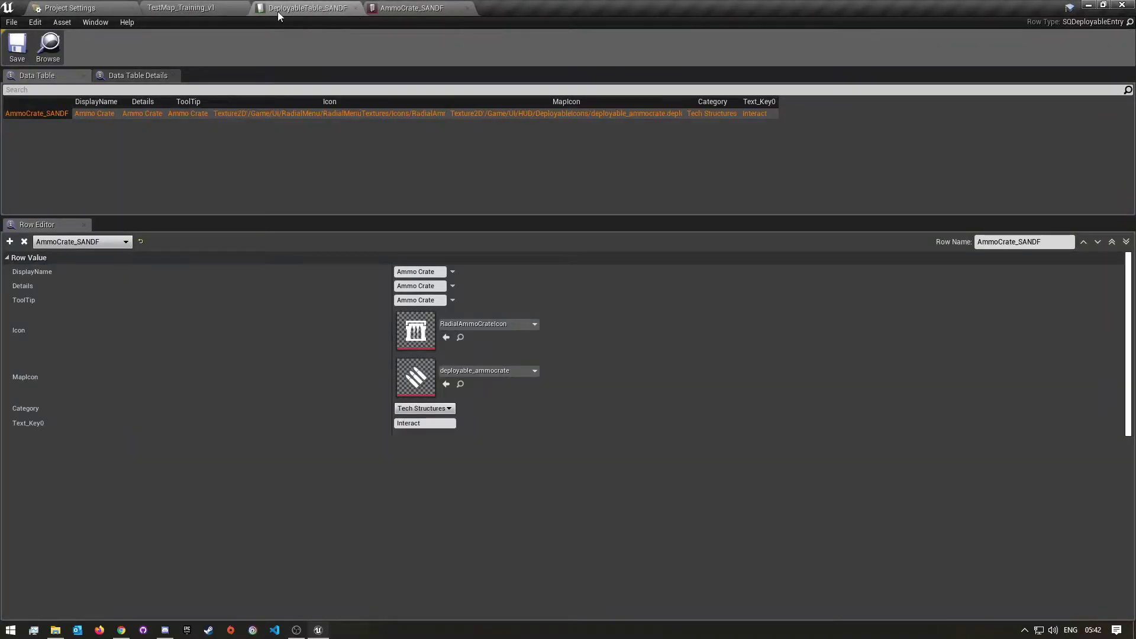
pyautogui.click(213, 9)
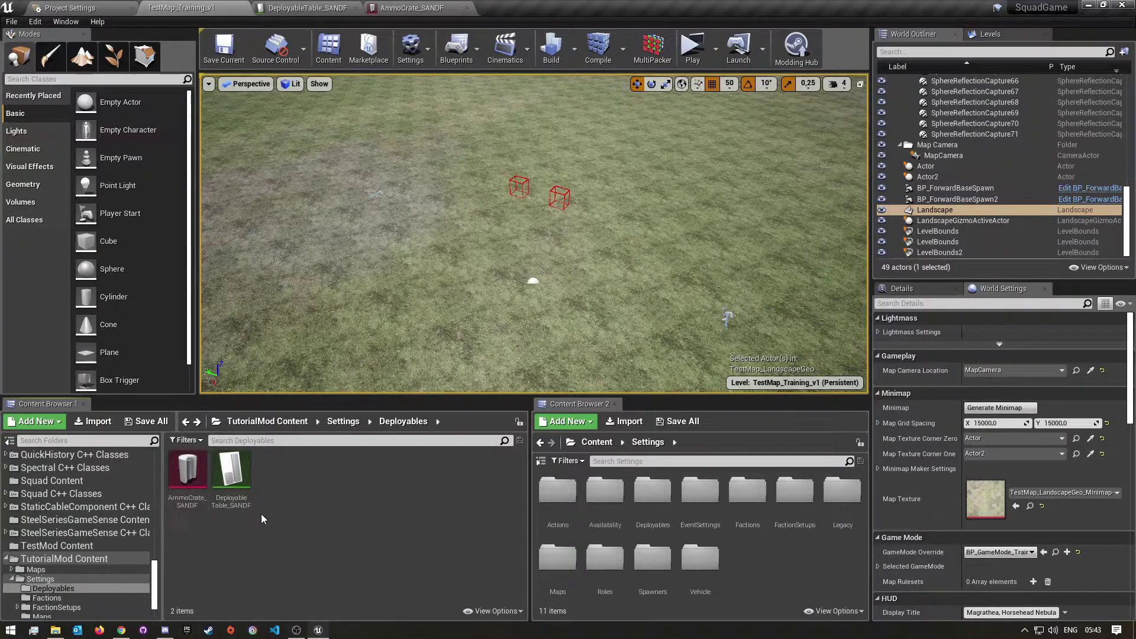
pyautogui.rightClick(354, 520)
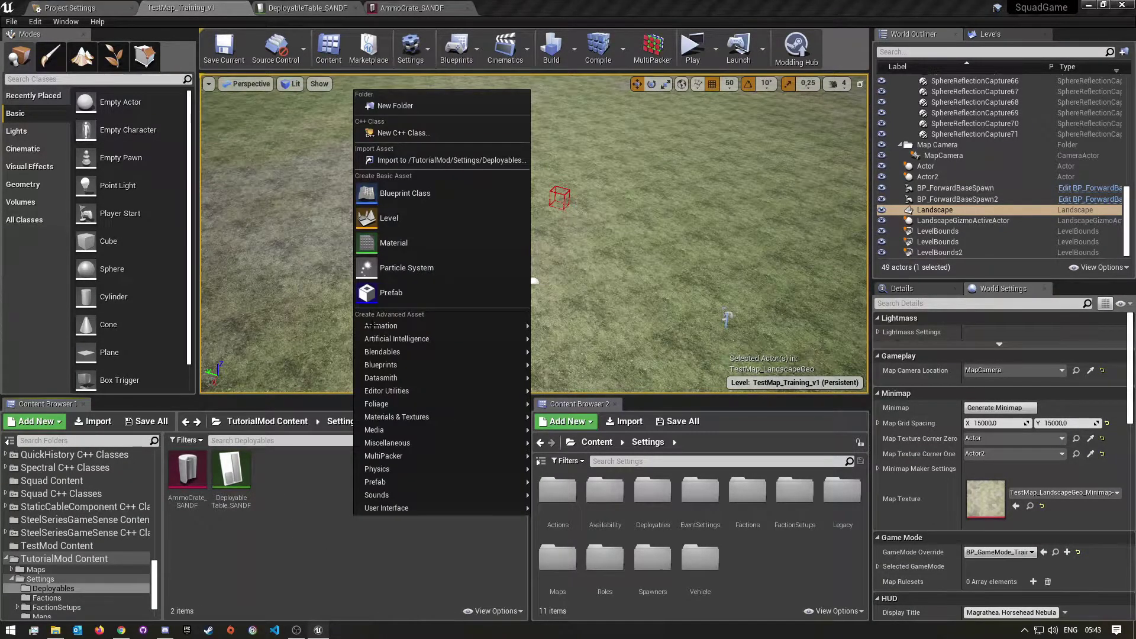
pyautogui.moveTo(400, 444)
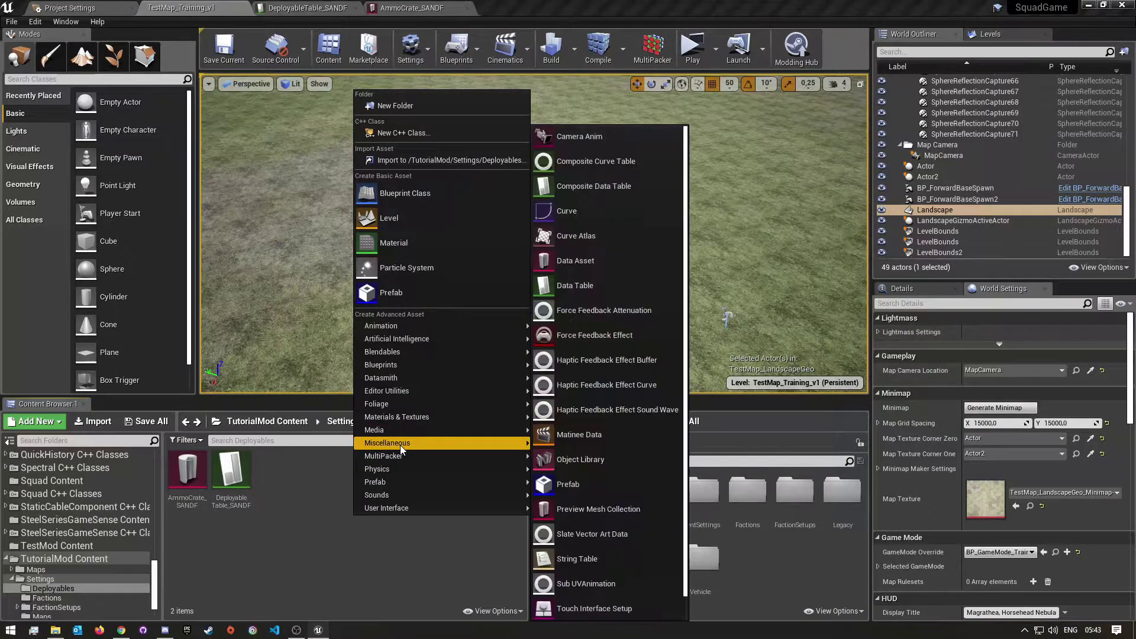
pyautogui.click(591, 282)
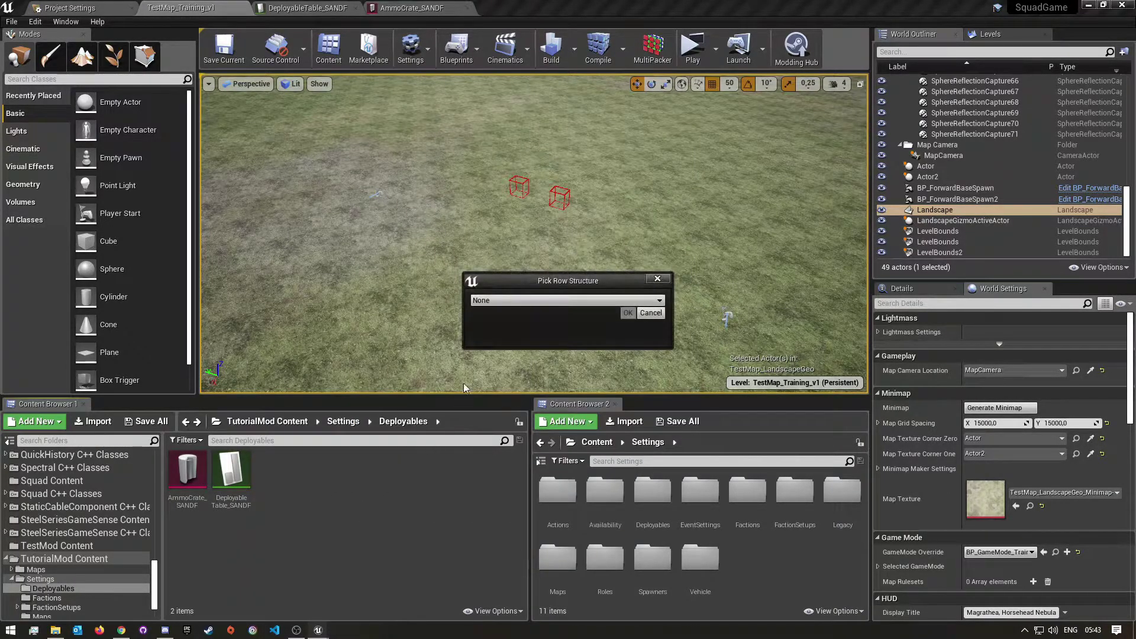
pyautogui.click(488, 306)
pyautogui.moveTo(519, 279); pyautogui.dragTo(415, 195)
pyautogui.write('Deployable')
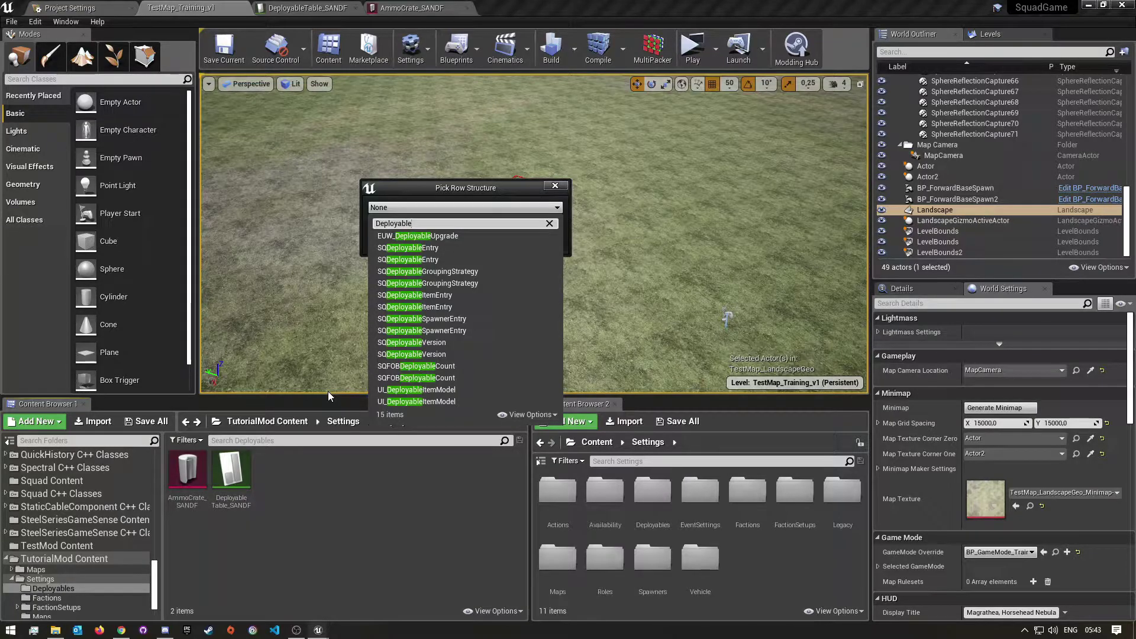
pyautogui.write('I')
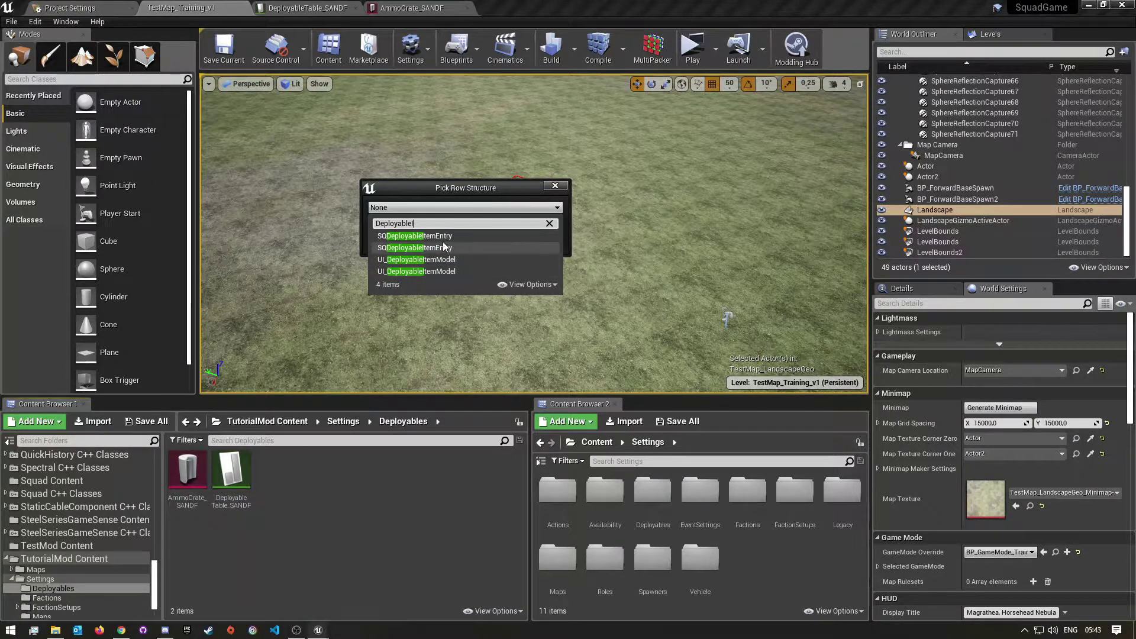
pyautogui.click(445, 236)
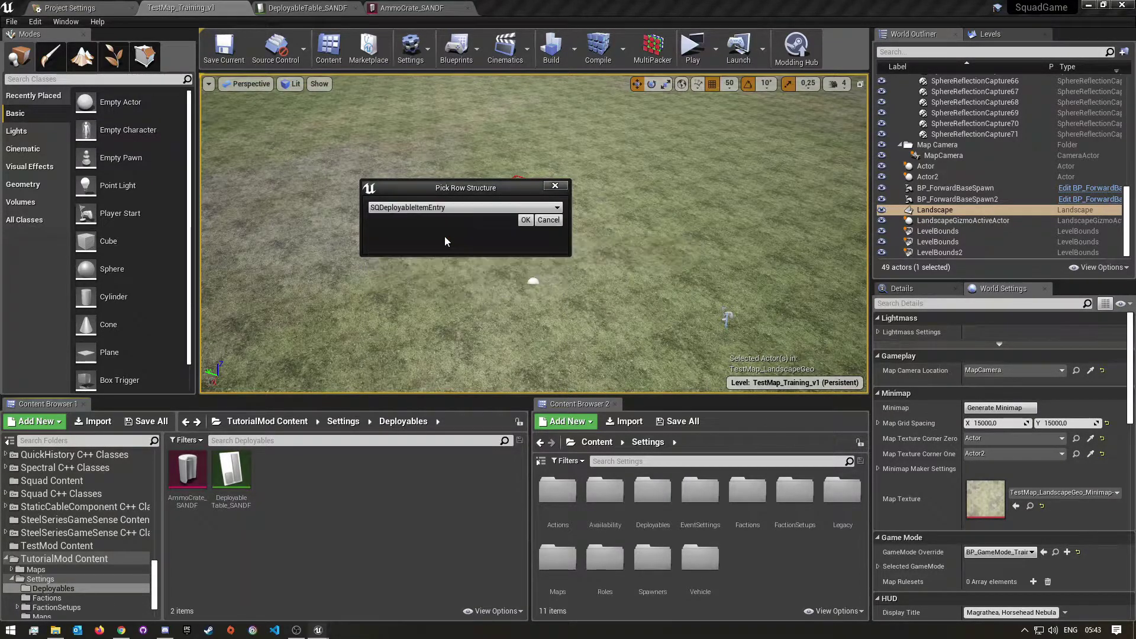
pyautogui.click(524, 220)
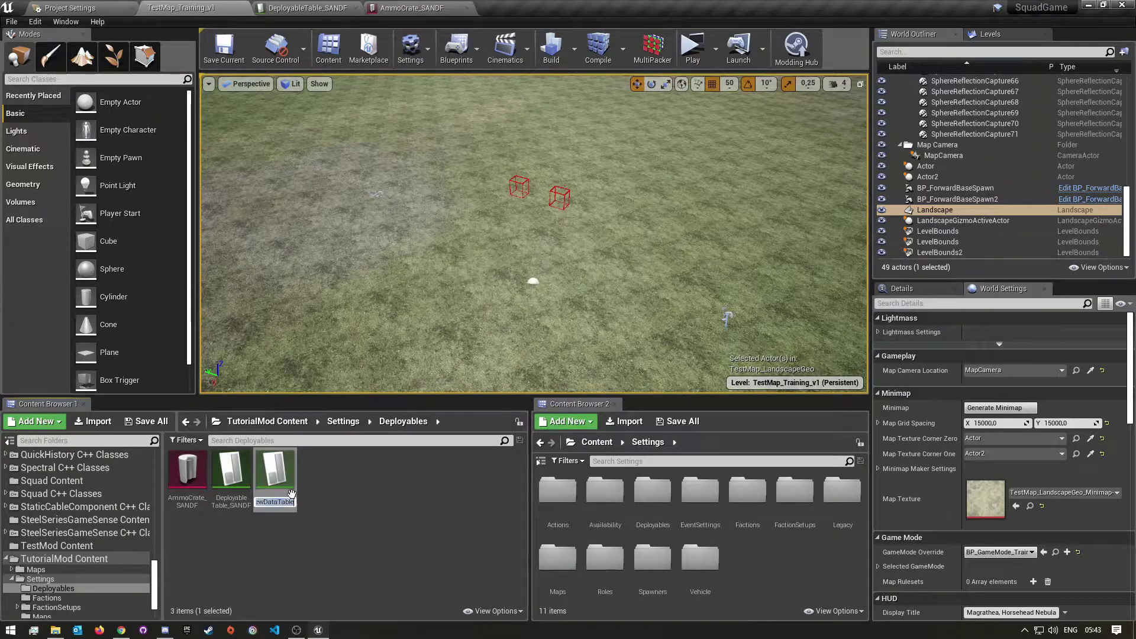
# Name the new data table DeployableItemTable_SANDF.
pyautogui.write('Deplo')
pyautogui.write('yableT')
pyautogui.write('tem')
pyautogui.write('Tabl')
pyautogui.write('e_')
pyautogui.write('SANDF')
pyautogui.press('Return')
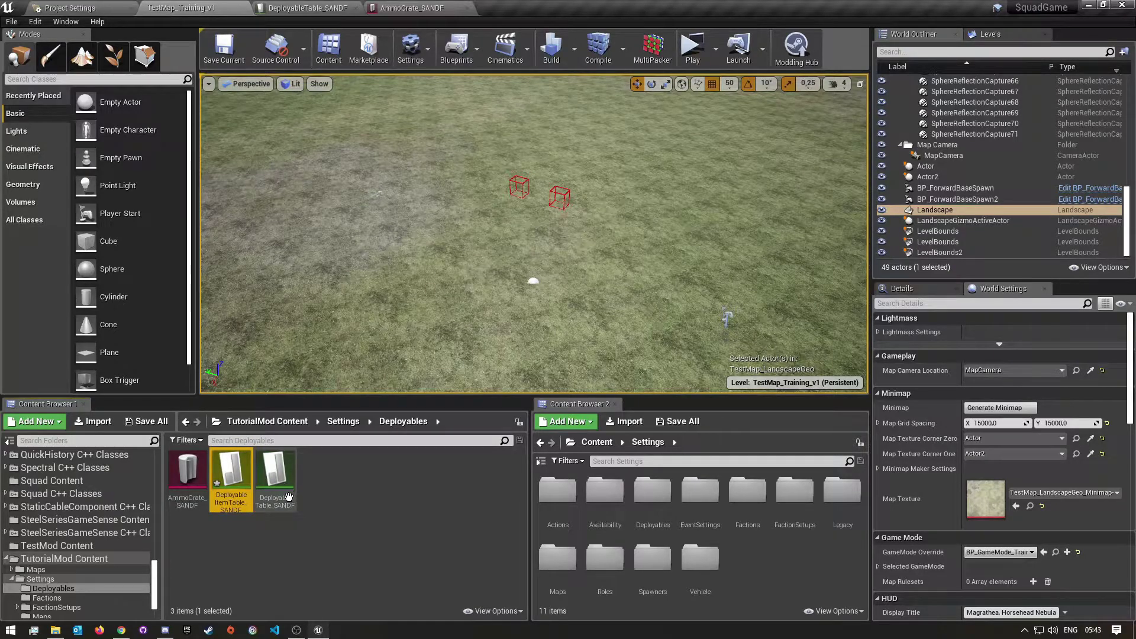
# Open DeployableItemTable_SANDF and add a row named AmmoBag_SANDF.
pyautogui.click(189, 425)
pyautogui.click(655, 424)
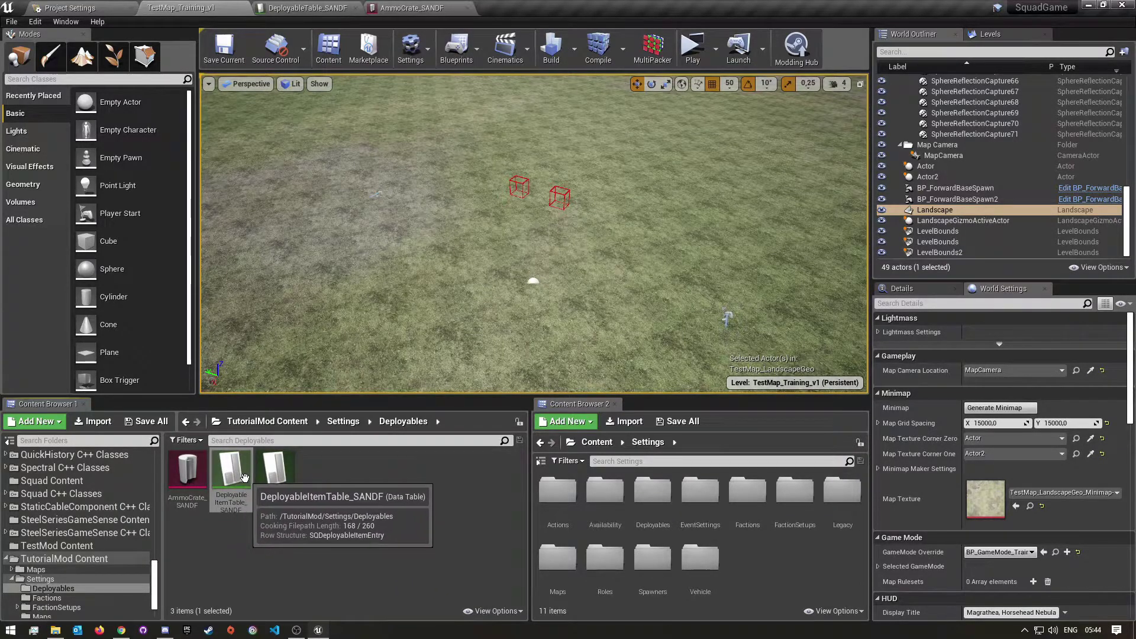
pyautogui.click(234, 477)
pyautogui.doubleClick(234, 476)
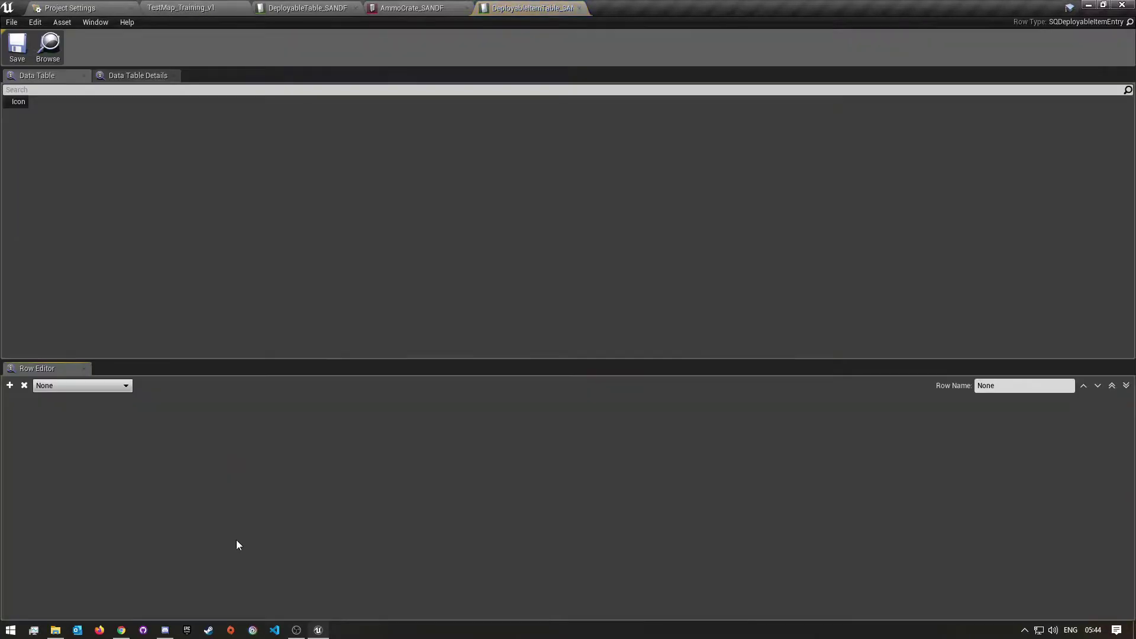
pyautogui.click(9, 385)
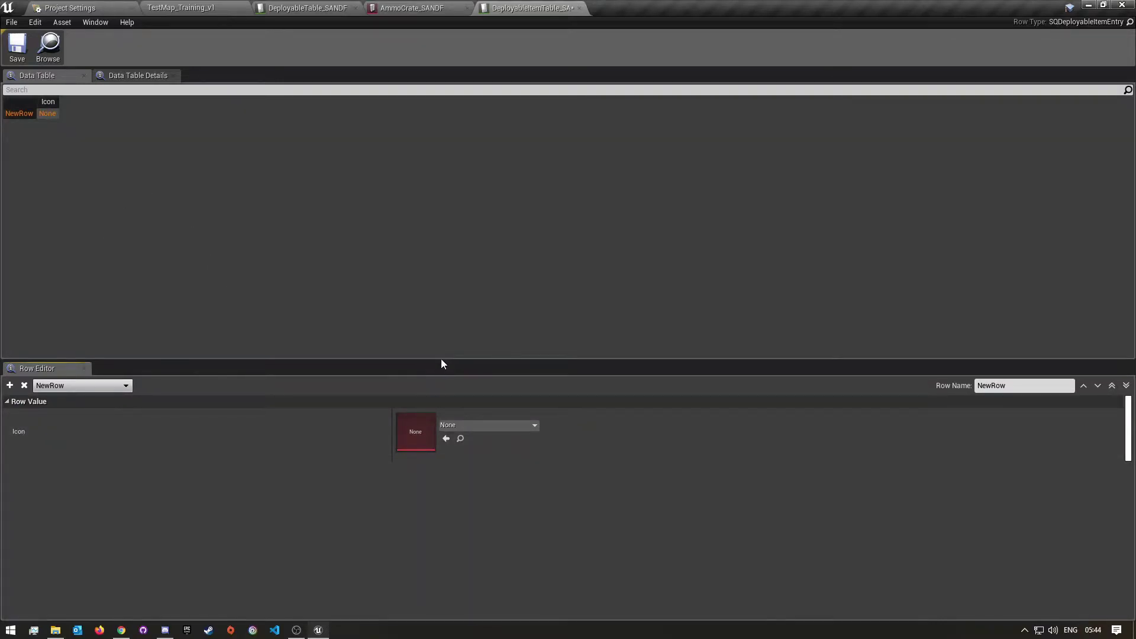
pyautogui.moveTo(440, 360); pyautogui.dragTo(416, 208)
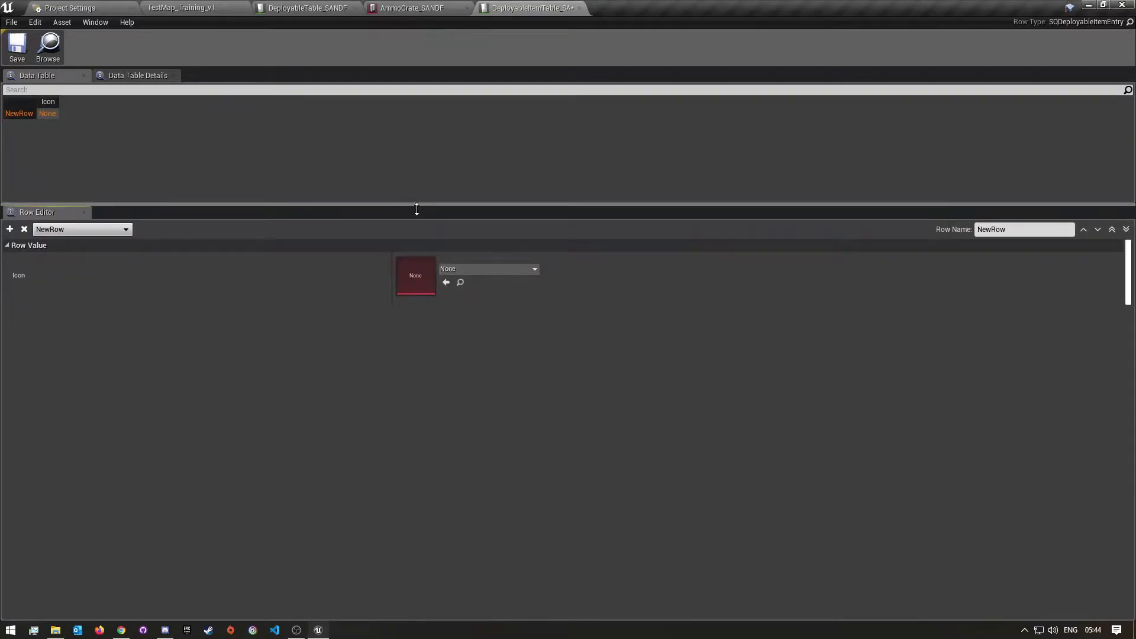
pyautogui.click(1042, 231)
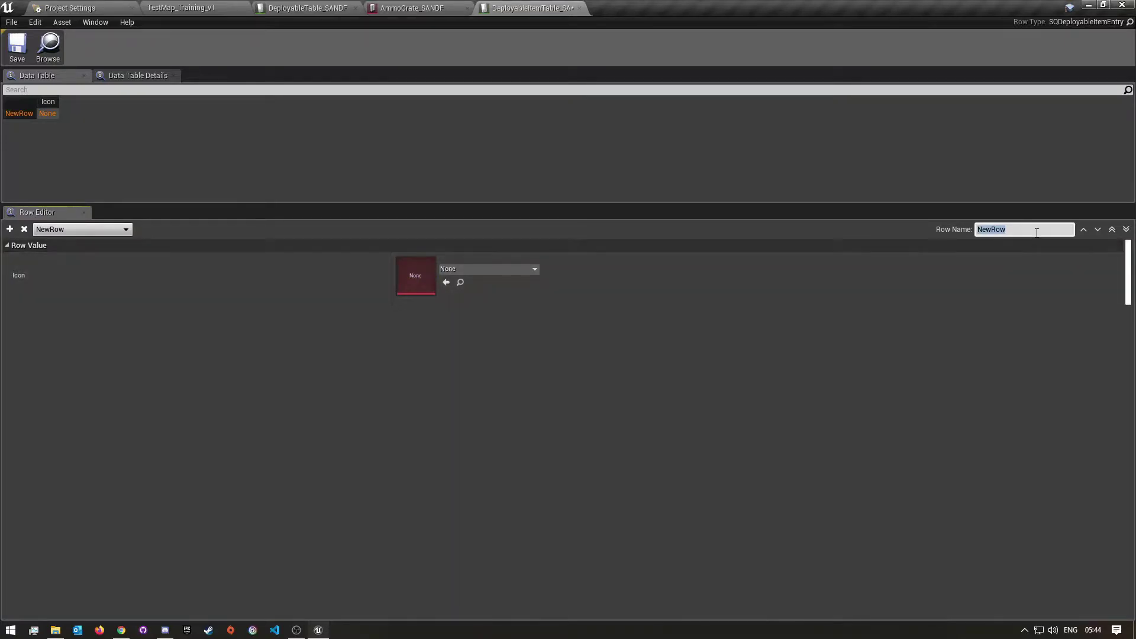
pyautogui.write('AmmoBag_SANDF')
pyautogui.press('Return')
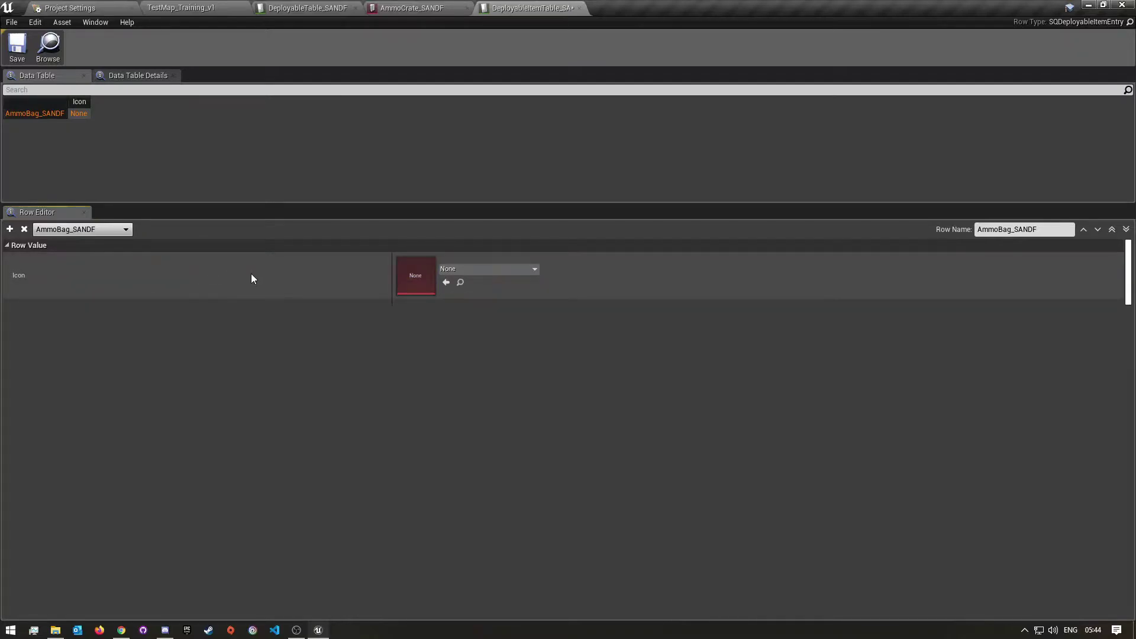
# Try to assign the ammobag texture as the icon of the AmmoBag_SANDF row.
pyautogui.click(510, 266)
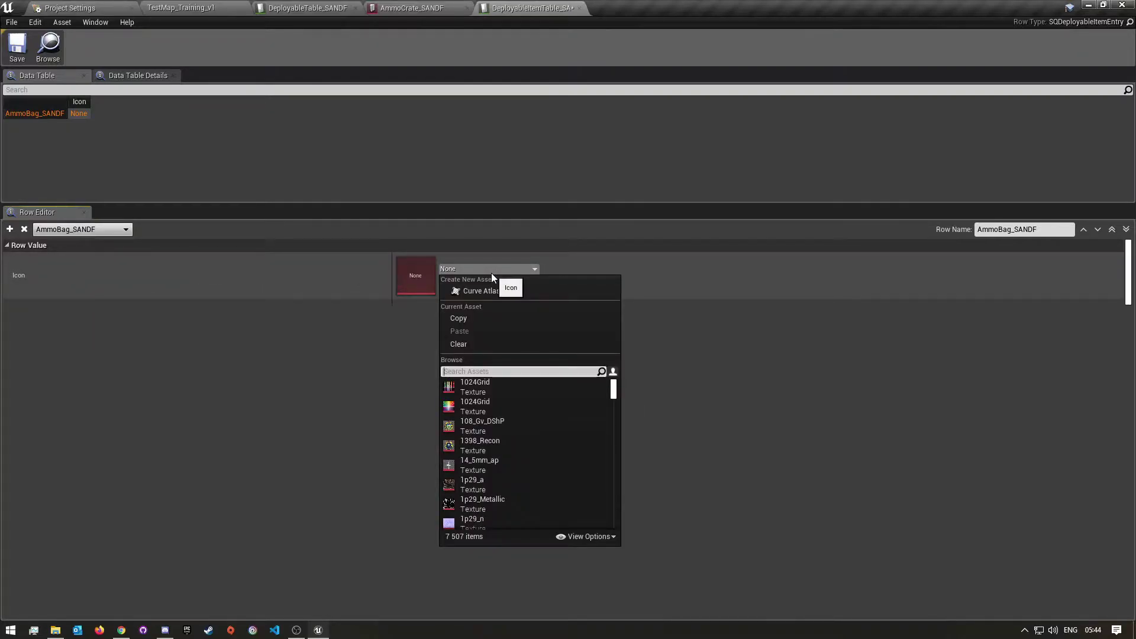
pyautogui.write('ammo')
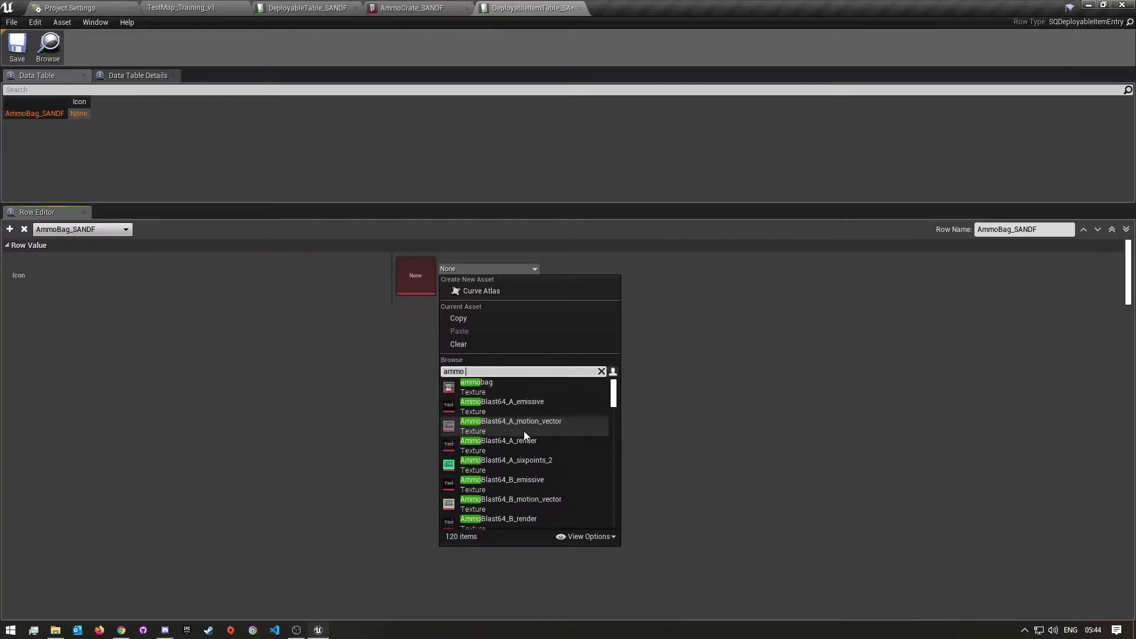
pyautogui.click(478, 384)
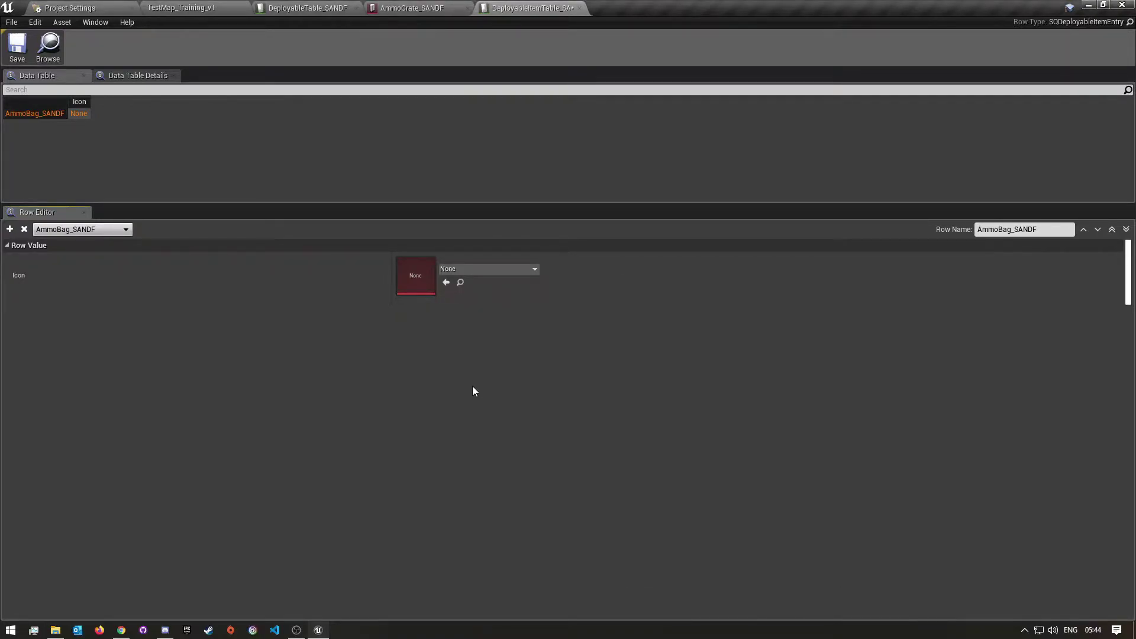
pyautogui.click(457, 268)
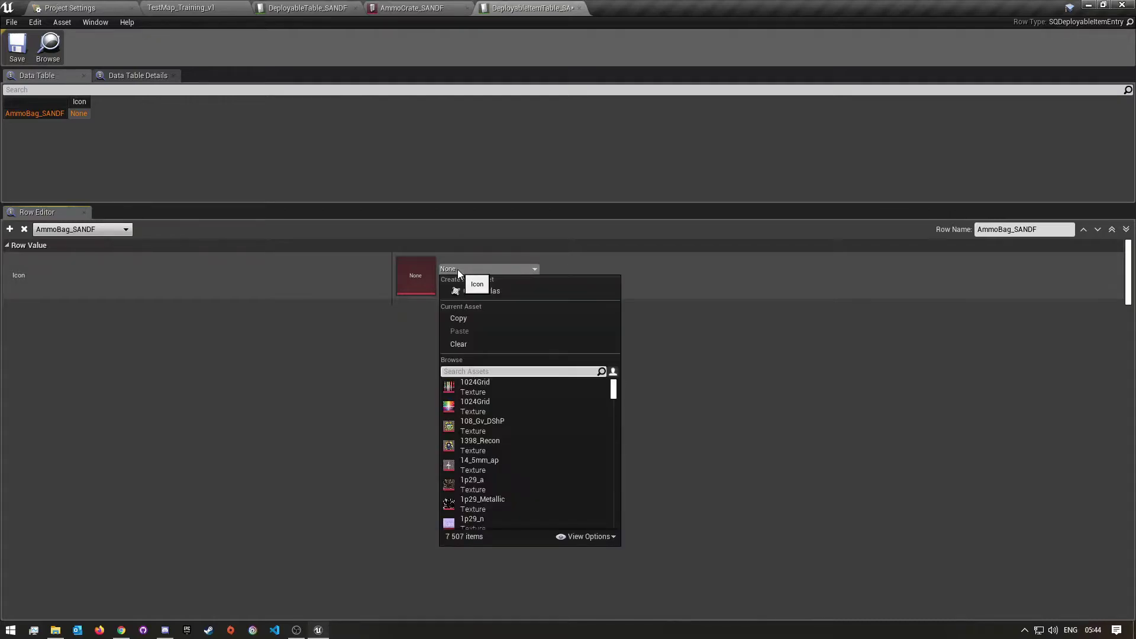
pyautogui.click(494, 371)
pyautogui.write('ammo bag')
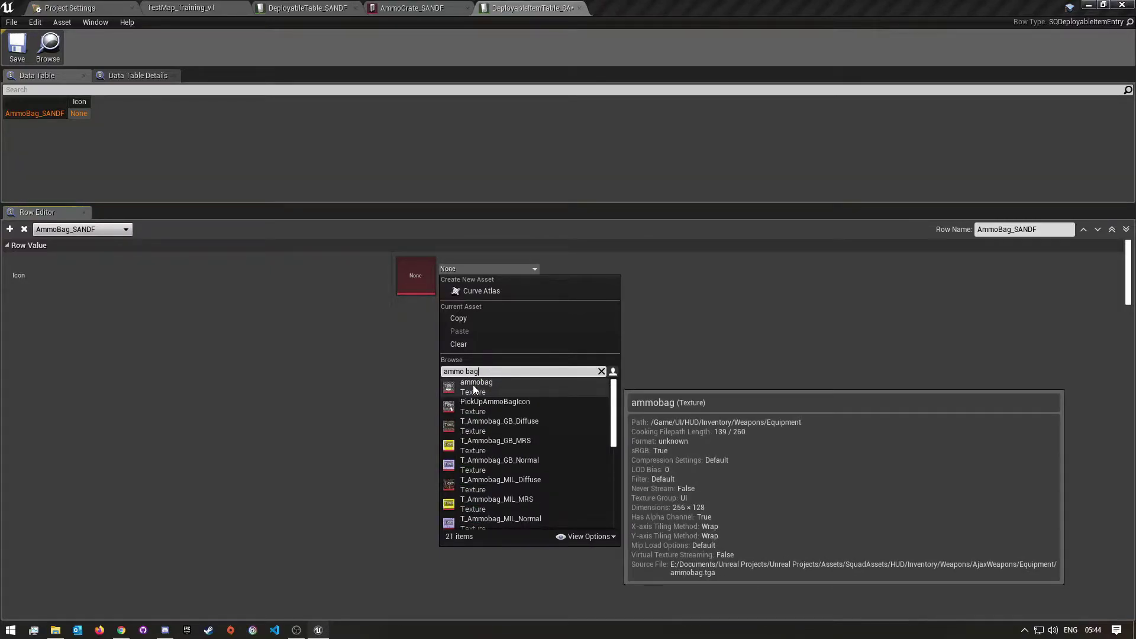
pyautogui.click(473, 383)
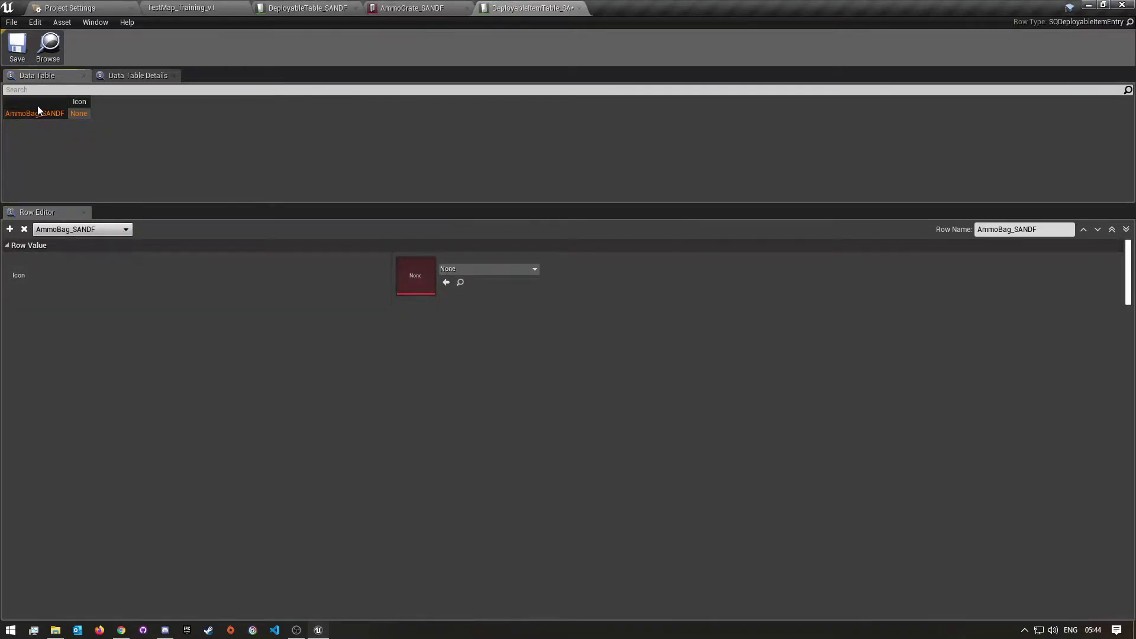
# Search the textures for ammobag again and retry assigning ammobag to the row's icon.
pyautogui.click(442, 270)
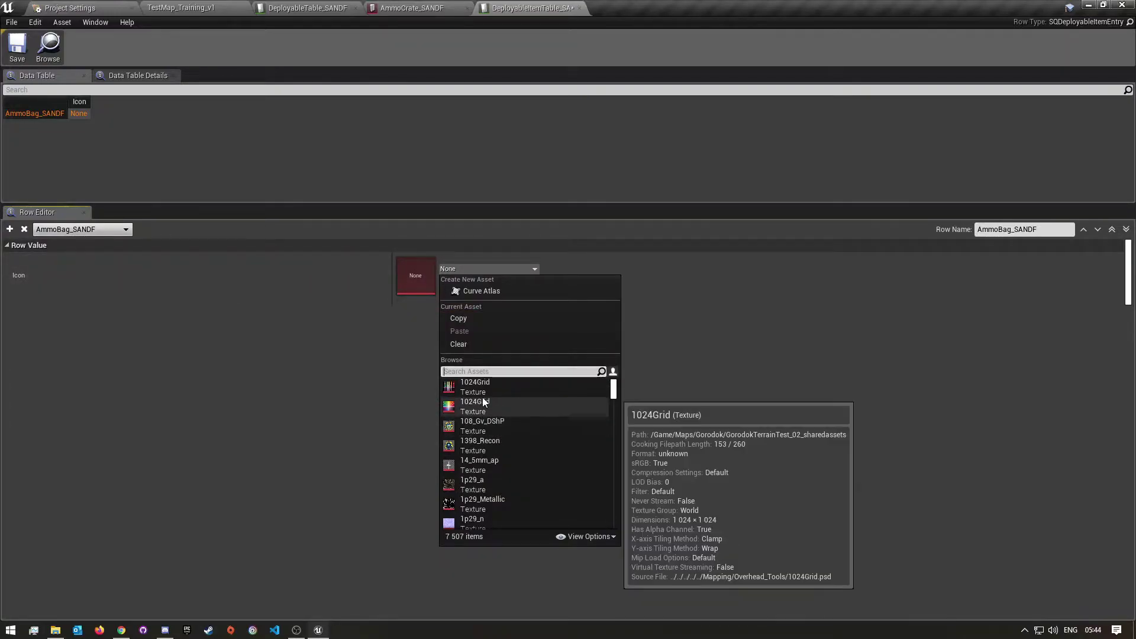
pyautogui.write('ammo')
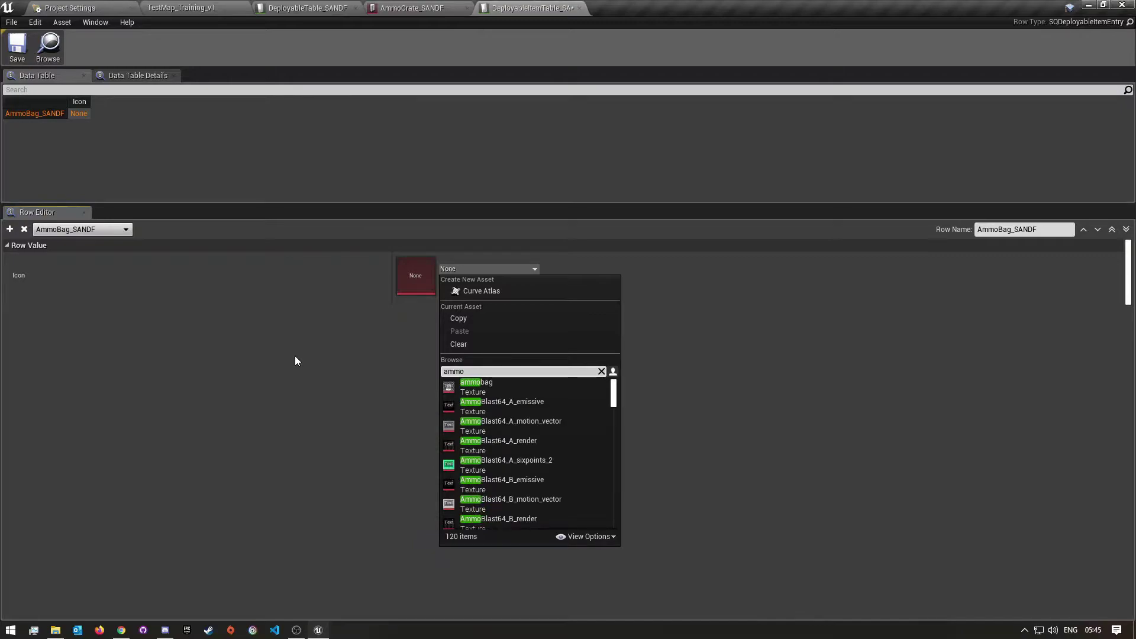
pyautogui.write('bag')
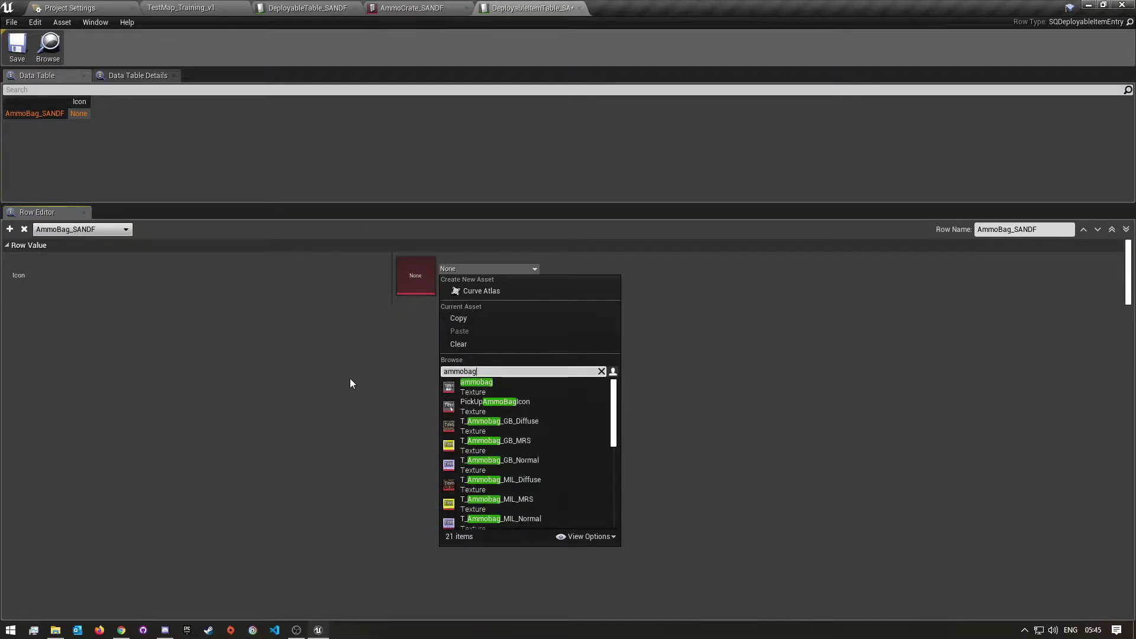
pyautogui.click(473, 383)
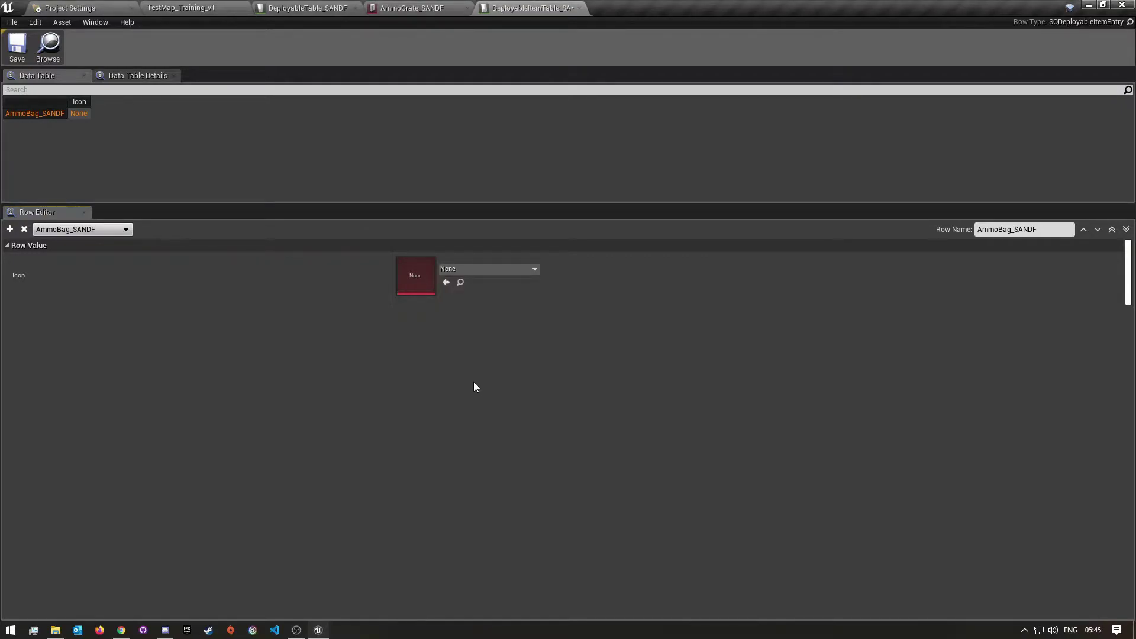
# Look through the textures matching ammobag and try once more to use ammobag as the row's icon.
pyautogui.click(455, 271)
pyautogui.write('ammo')
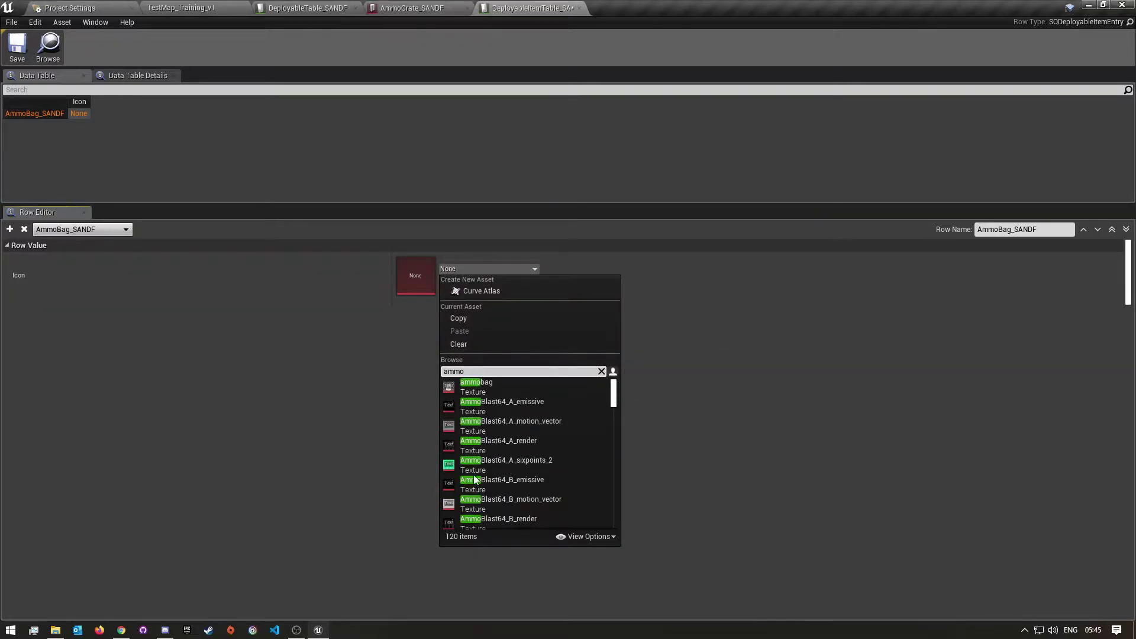
pyautogui.scroll(-3, 510, 455)
pyautogui.write('bag')
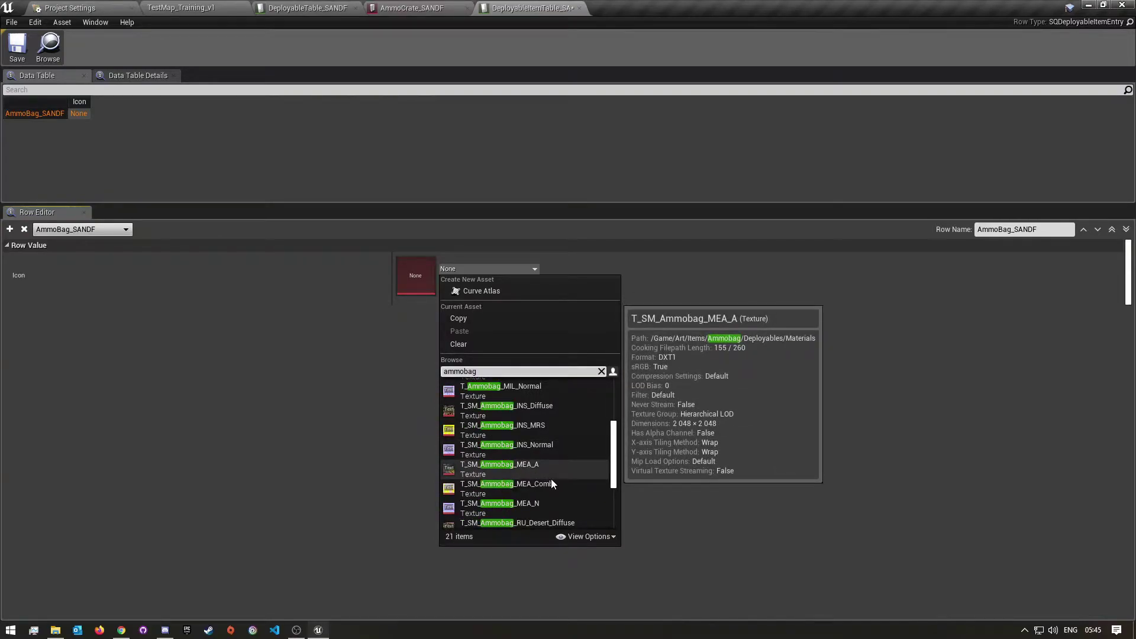
pyautogui.scroll(3, 549, 481)
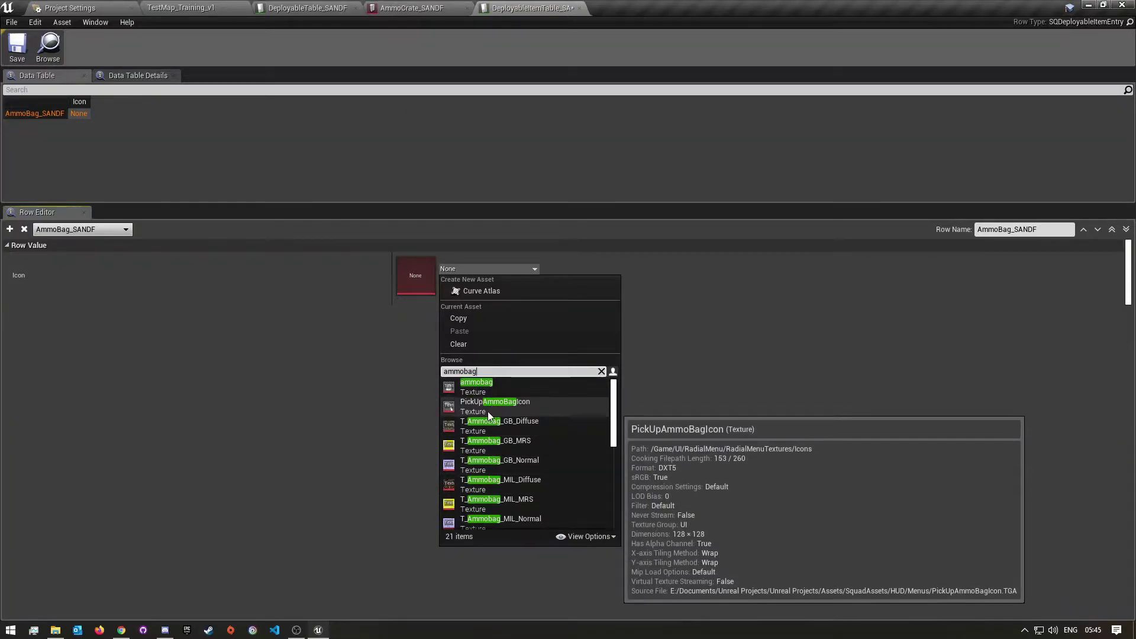
pyautogui.scroll(-6, 485, 460)
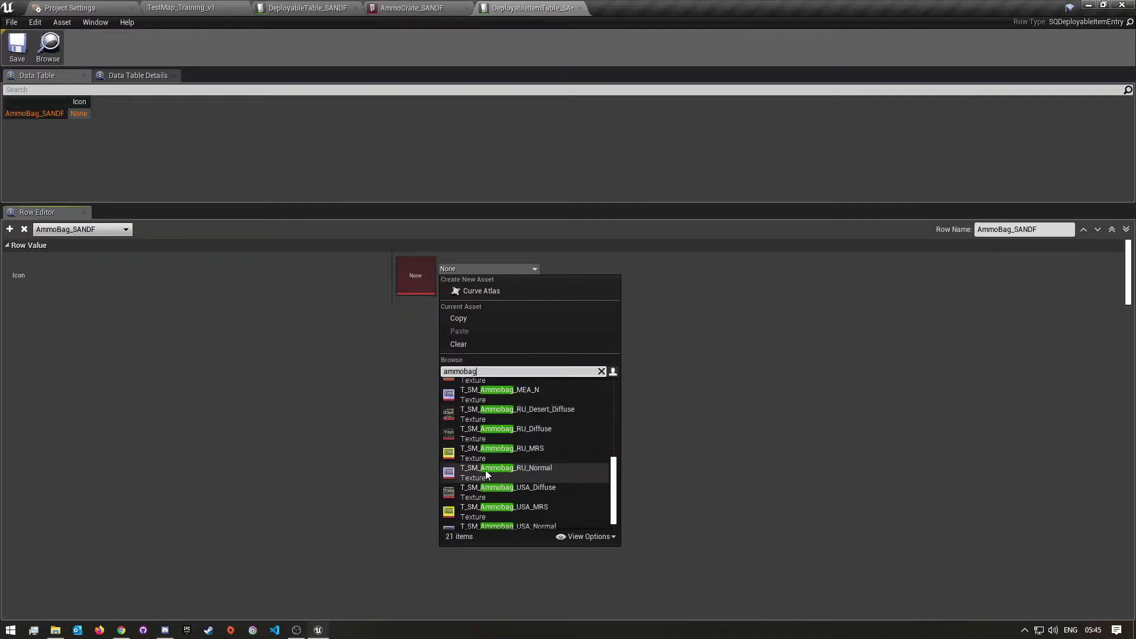
pyautogui.scroll(6, 485, 470)
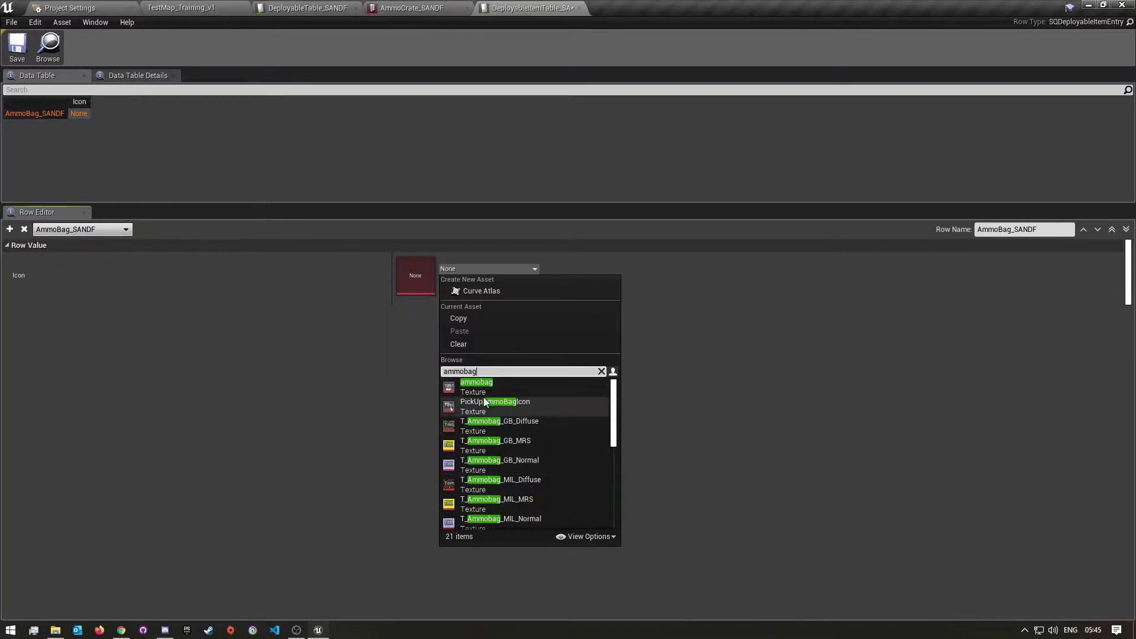
pyautogui.click(474, 386)
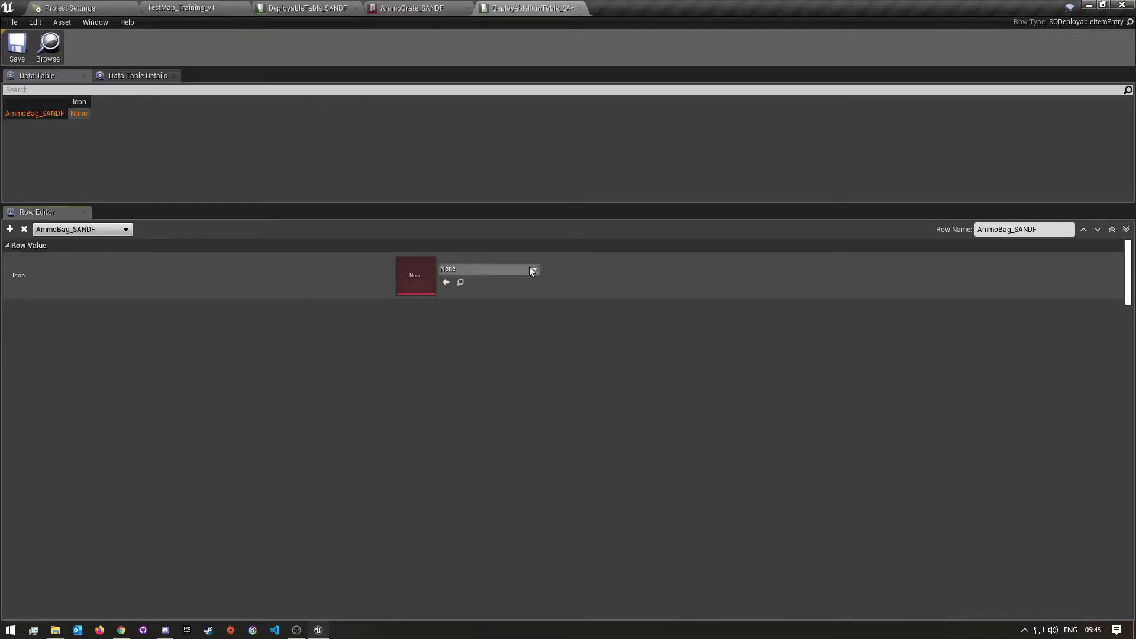
# Try to select the ammobag texture as the AmmoBag_SANDF row's icon by repeatedly searching the texture list for ammo.
pyautogui.click(470, 270)
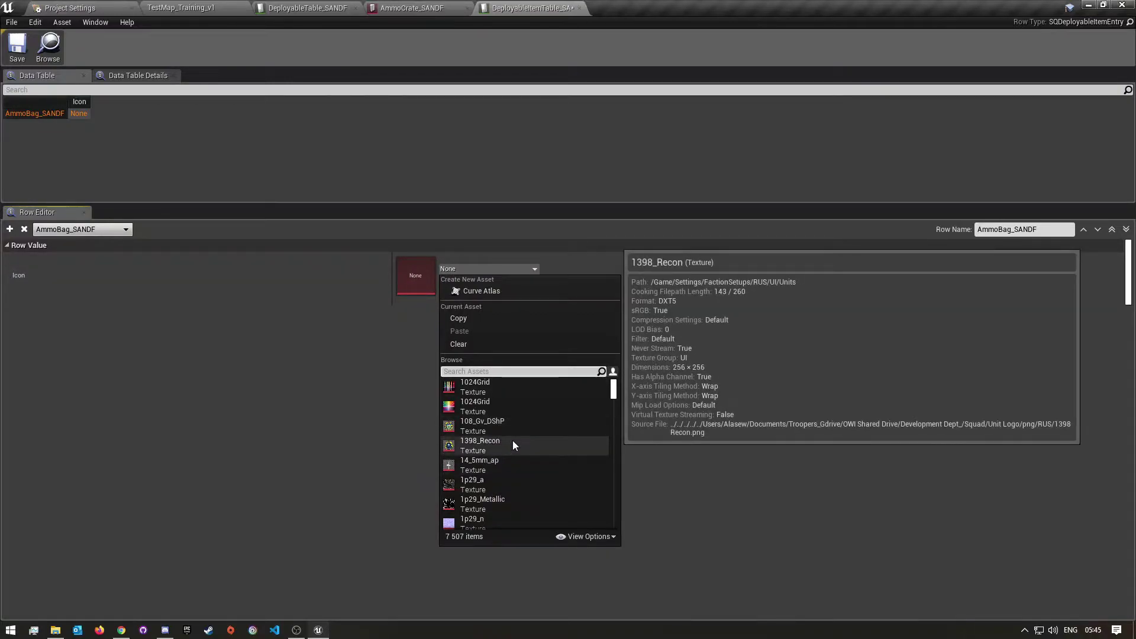
pyautogui.click(459, 270)
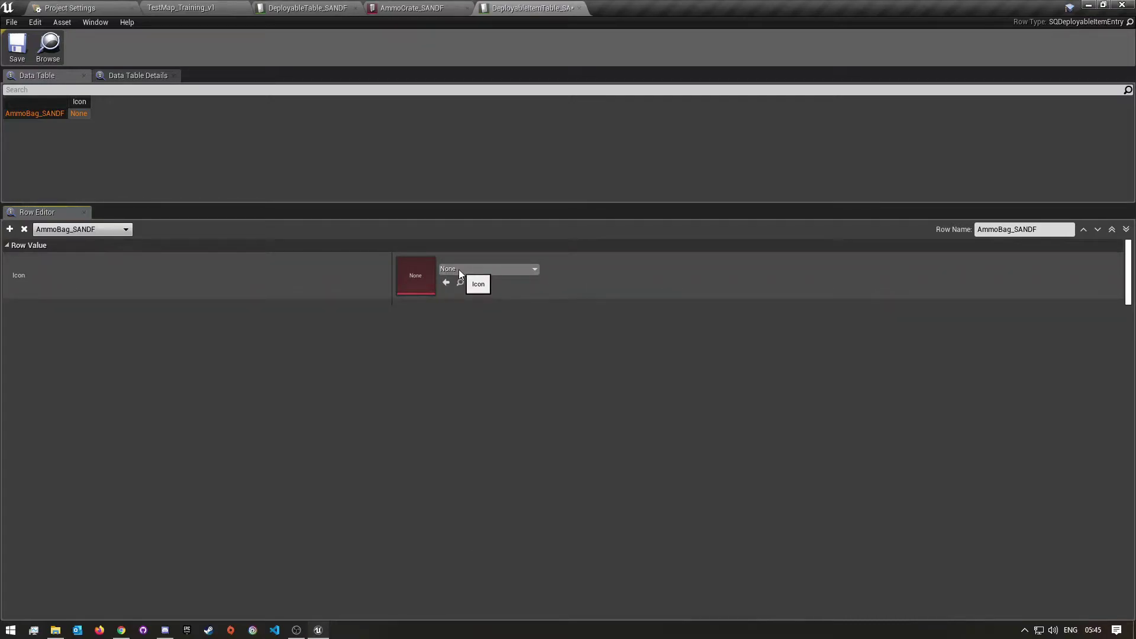
pyautogui.click(459, 270)
pyautogui.write('ammo')
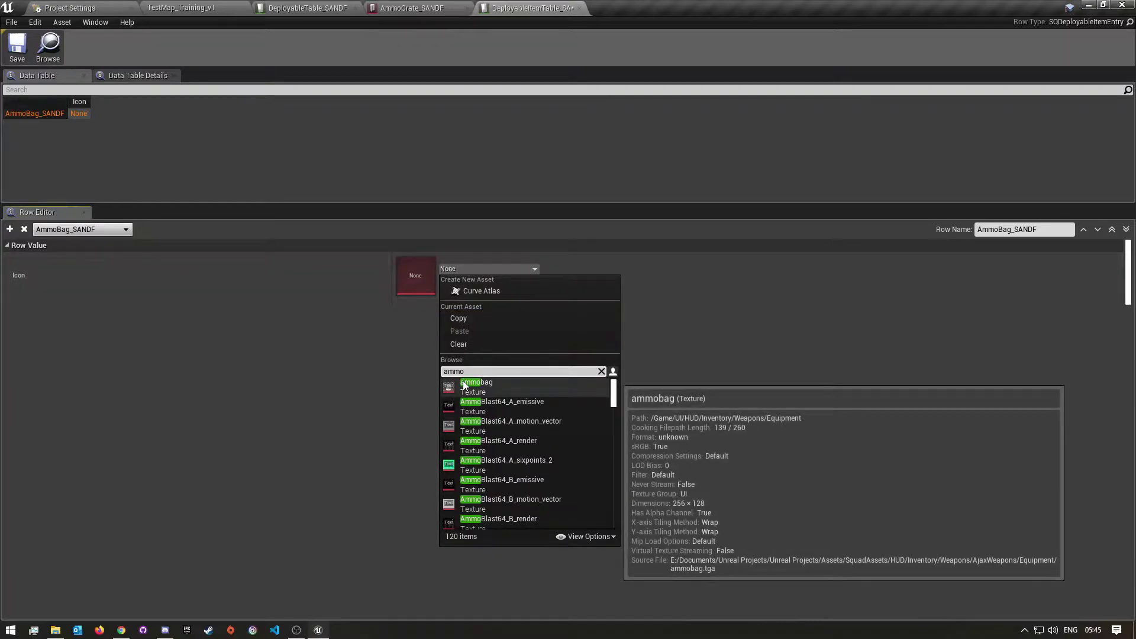
pyautogui.click(471, 385)
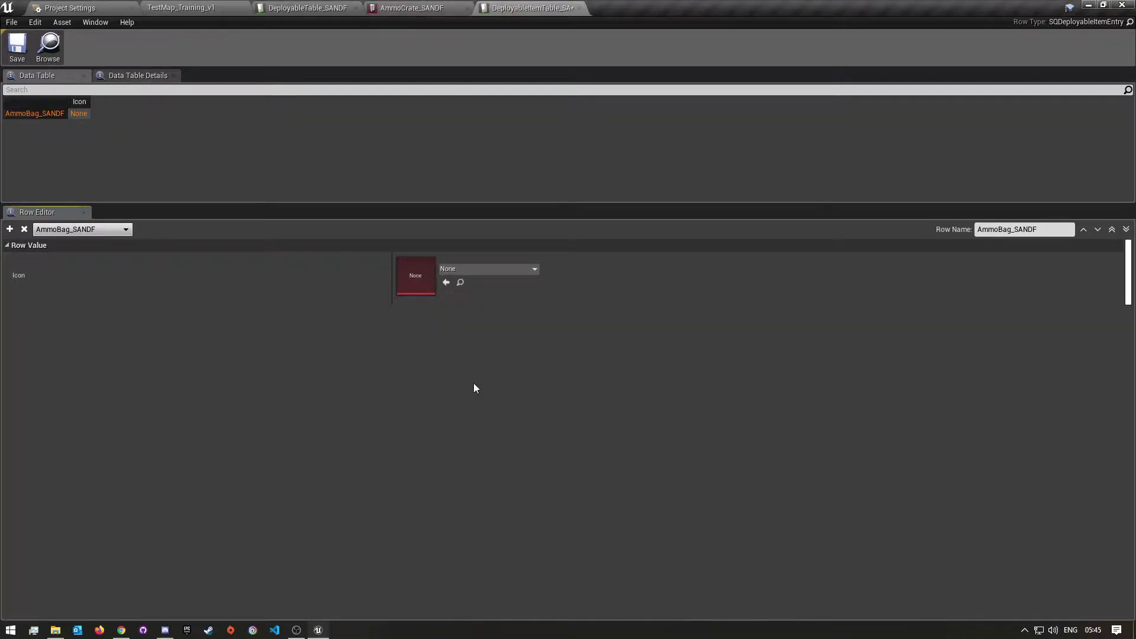
pyautogui.click(460, 271)
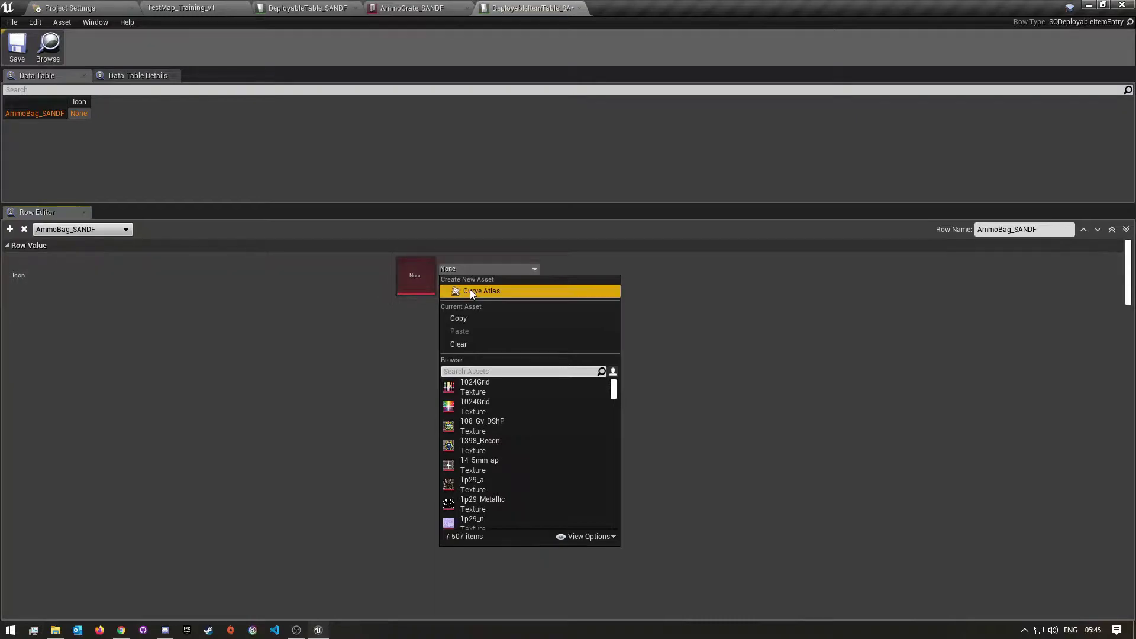
pyautogui.write('amm')
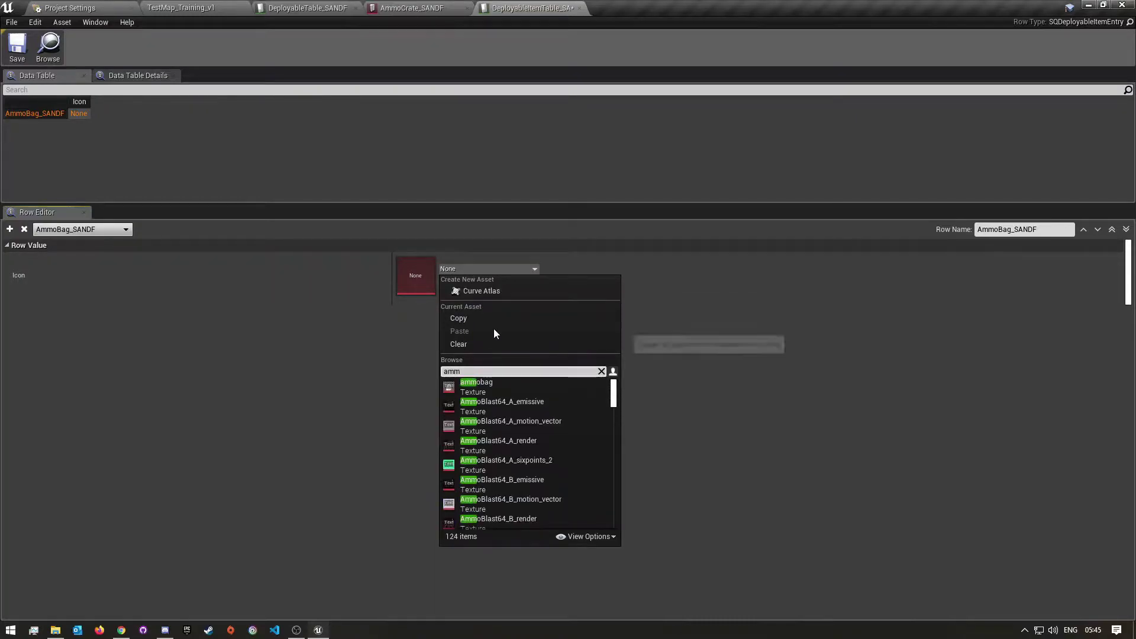
pyautogui.click(499, 385)
pyautogui.click(465, 272)
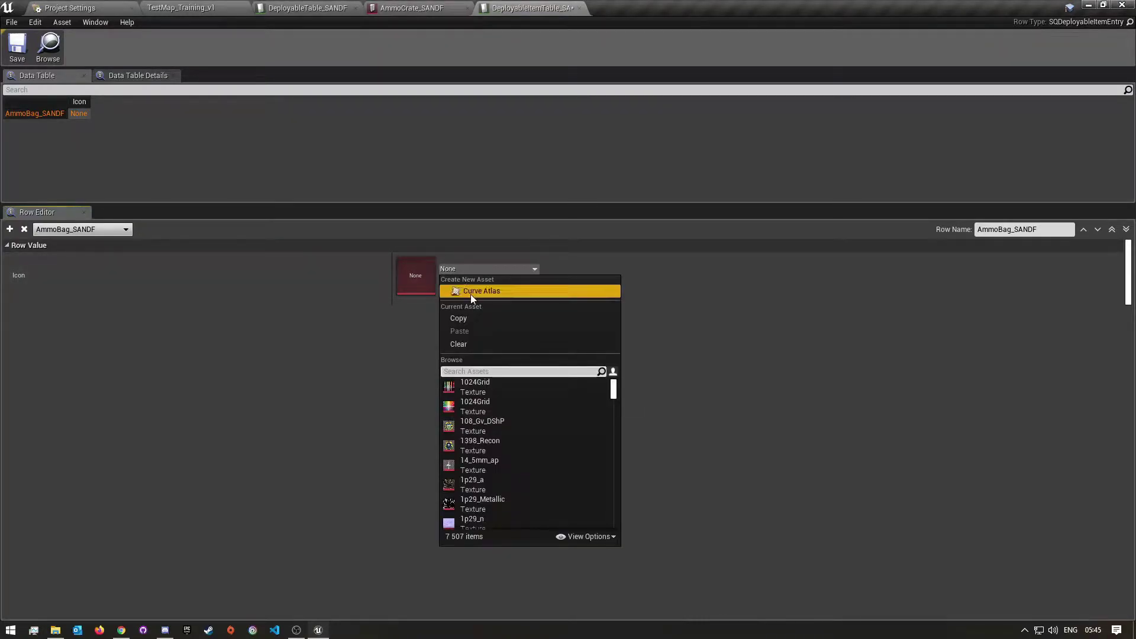
pyautogui.write('ammo')
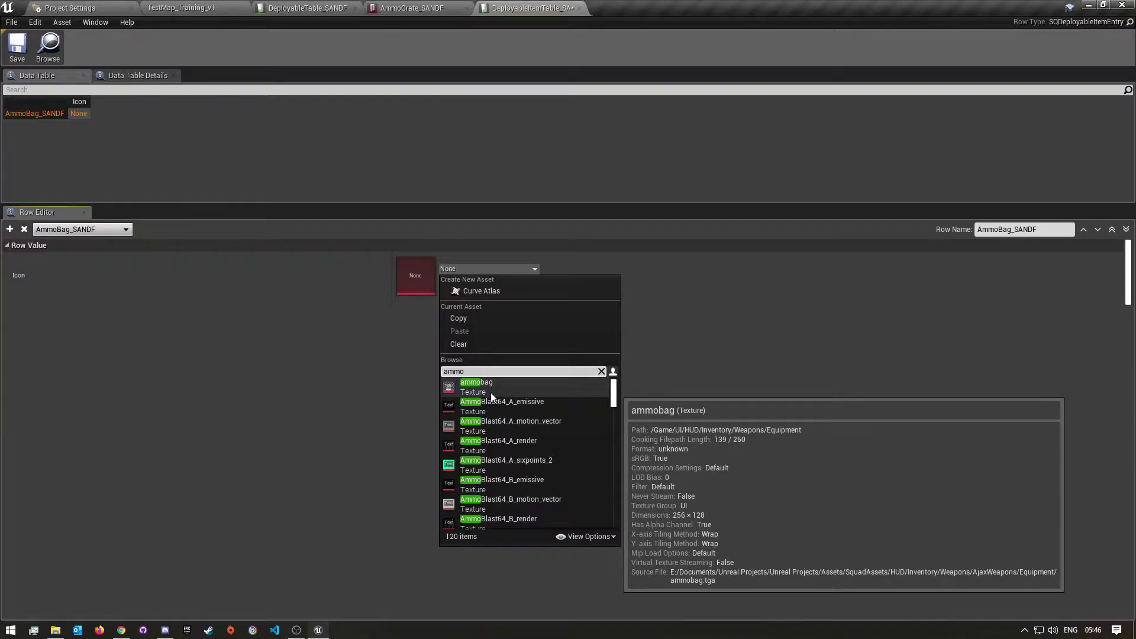
# Return to the TestMap_Training_v1 level and browse the game content to the UI/HUD/Weapon folder.
pyautogui.click(86, 4)
pyautogui.click(171, 7)
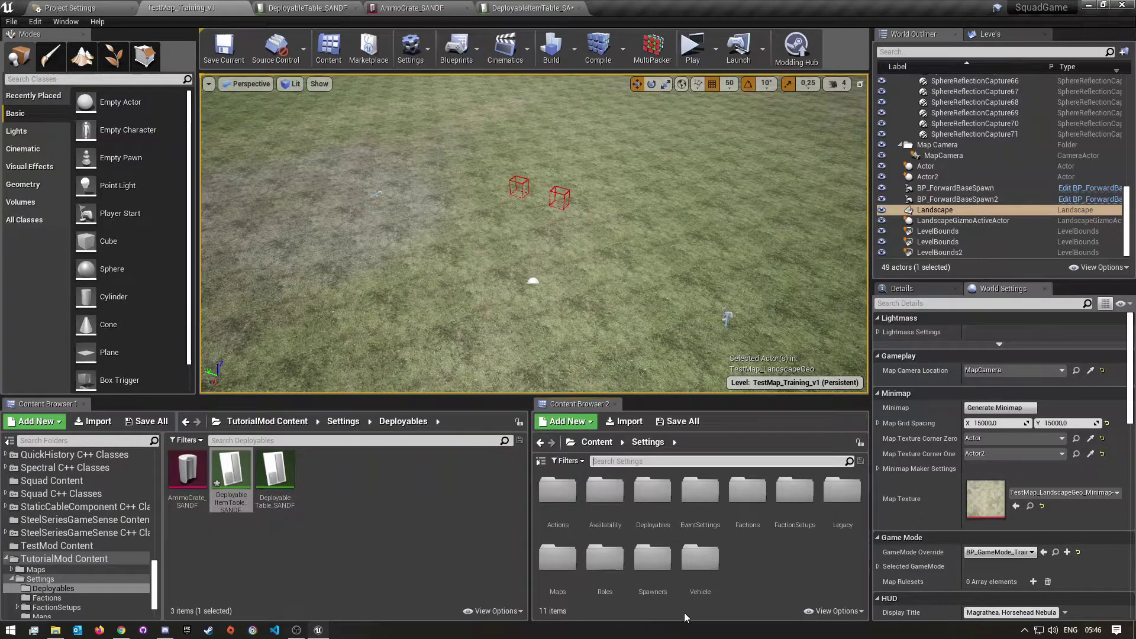
pyautogui.click(596, 442)
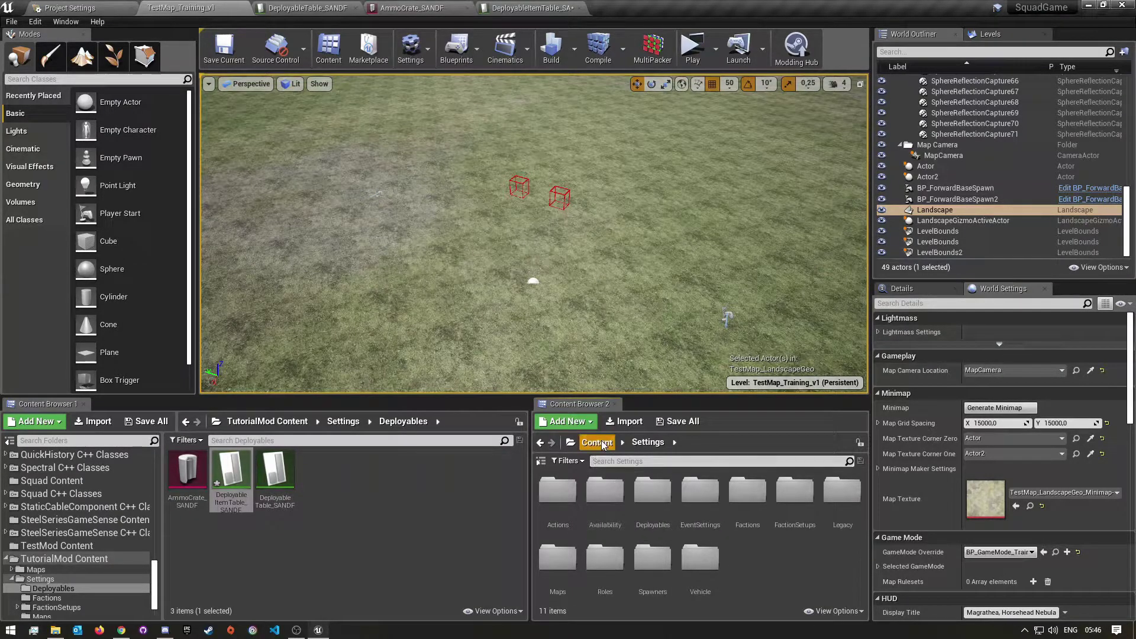
pyautogui.scroll(-2, 681, 567)
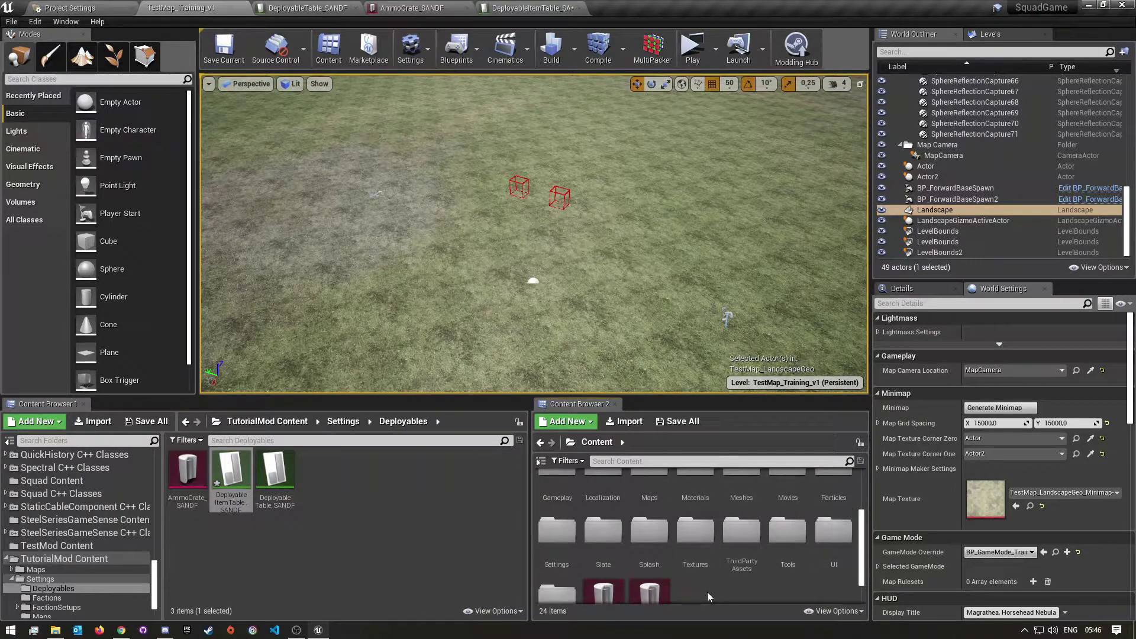
pyautogui.doubleClick(833, 529)
pyautogui.scroll(2, 672, 584)
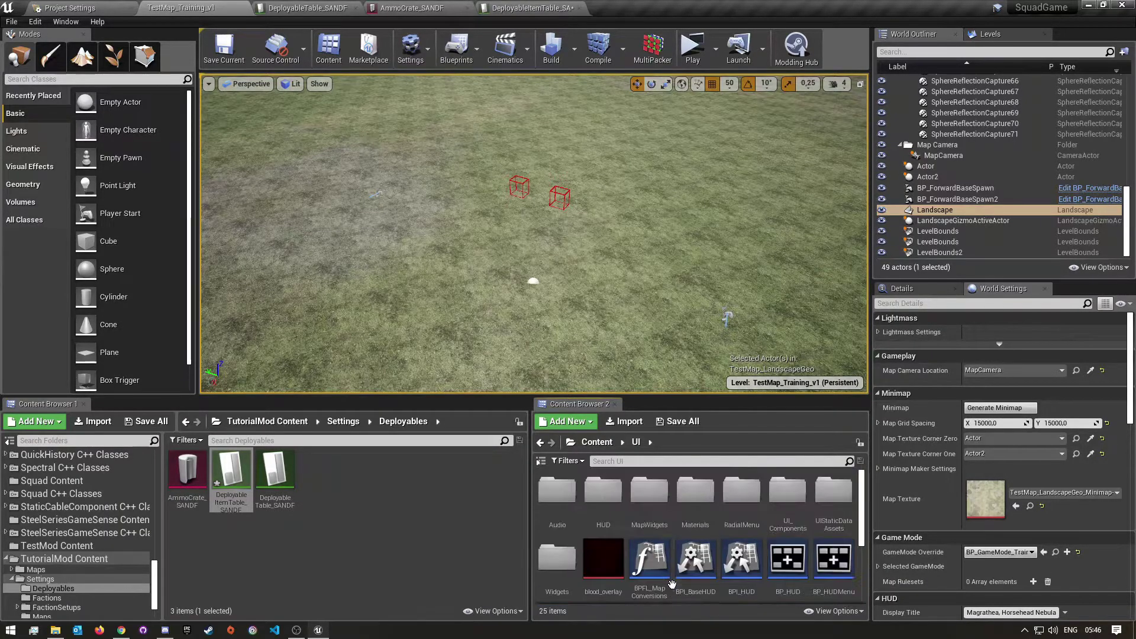
pyautogui.doubleClick(604, 513)
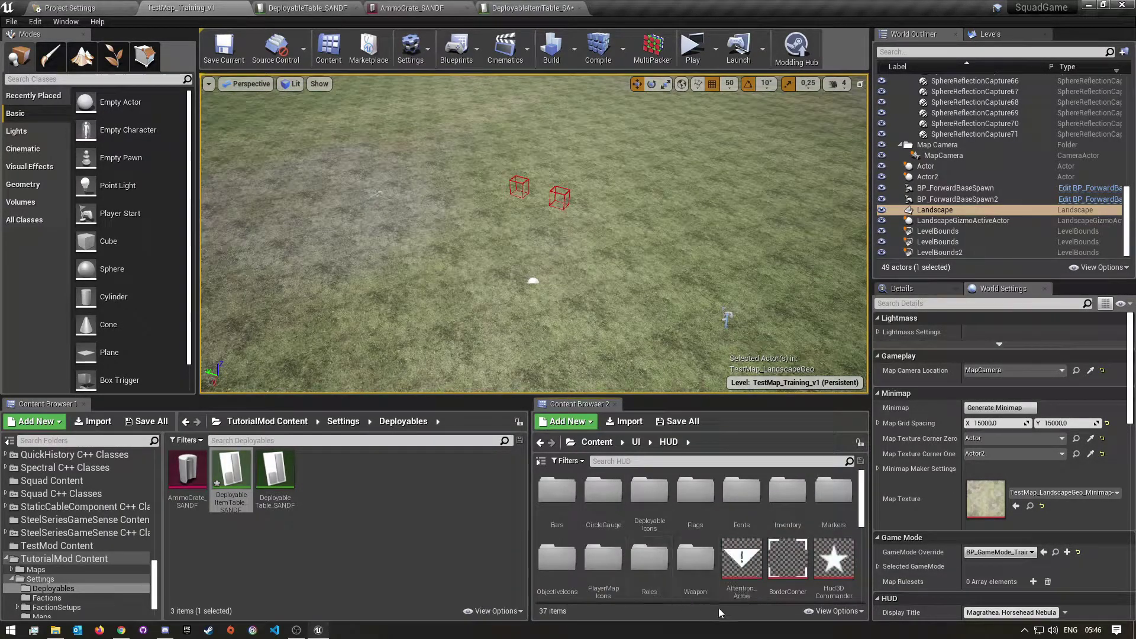
pyautogui.doubleClick(707, 574)
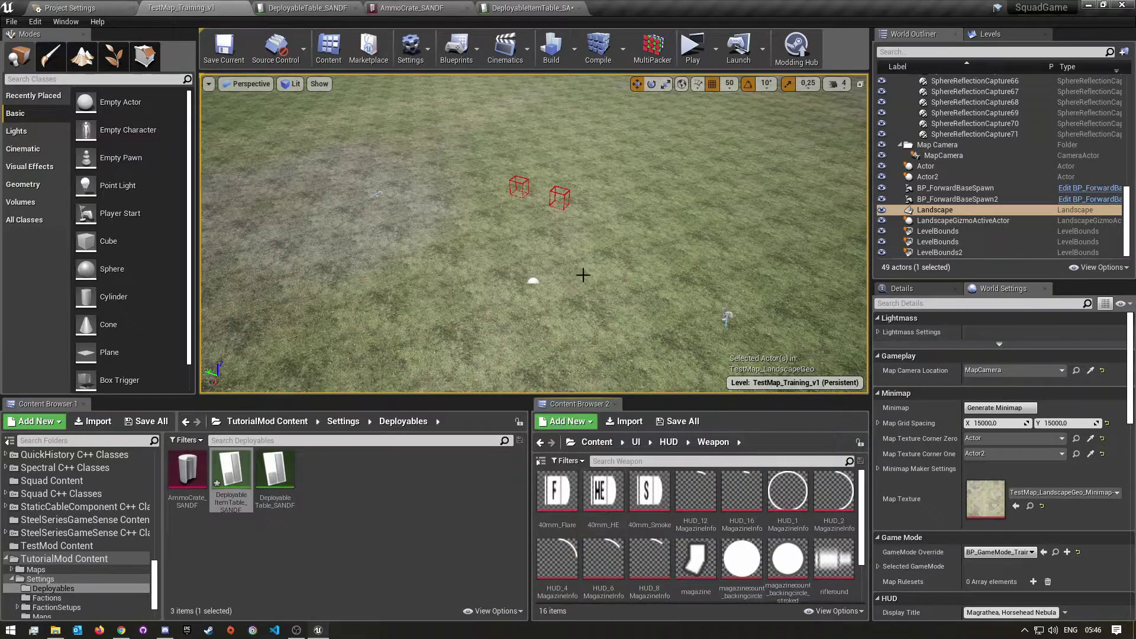
# Go back to DeployableItemTable_SANDF and search the row's icon textures for amm.
pyautogui.click(431, 10)
pyautogui.click(545, 9)
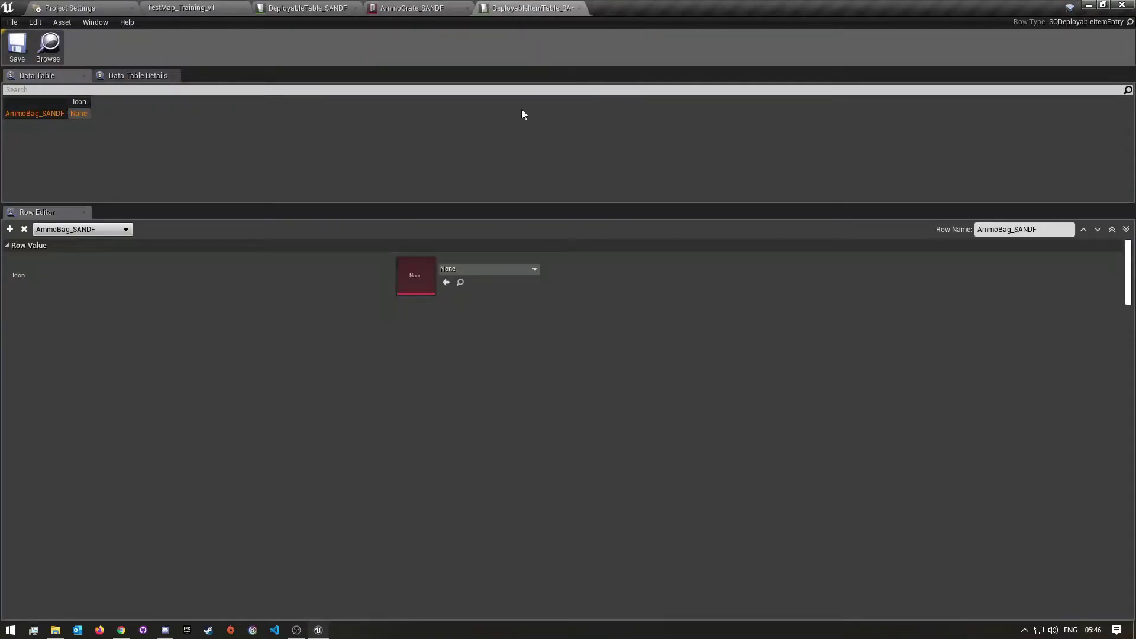
pyautogui.click(463, 271)
pyautogui.write('amm')
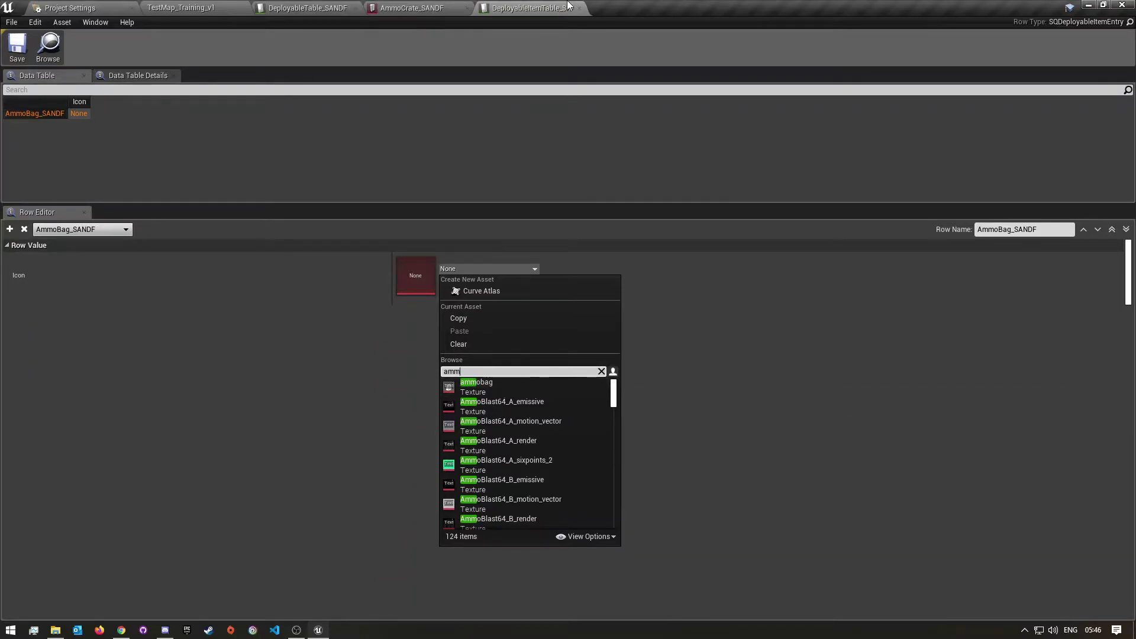
# Return to the level and look through the UI/HUD/Weapon and HUD folders for the ammobag texture.
pyautogui.click(420, 7)
pyautogui.click(325, 7)
pyautogui.click(216, 7)
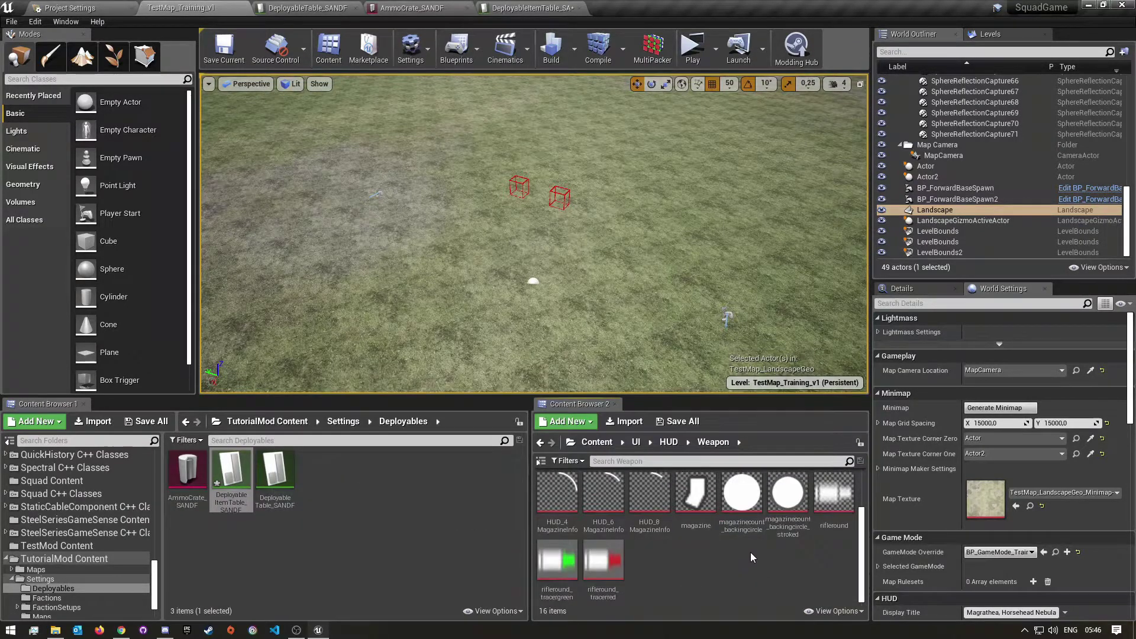
pyautogui.scroll(1, 750, 552)
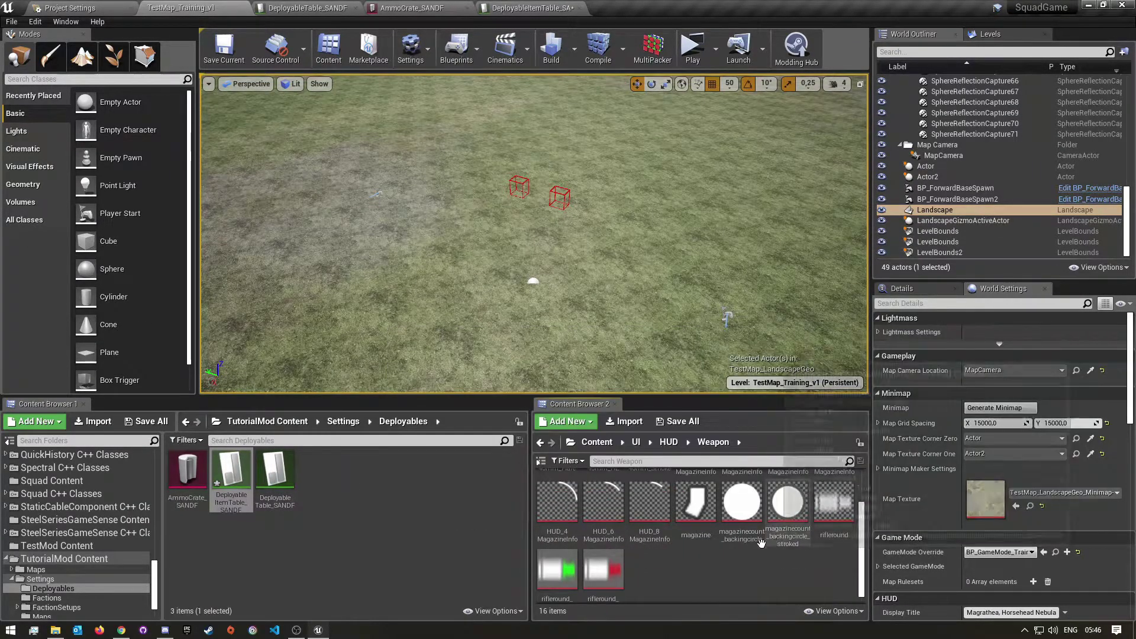
pyautogui.hotkey('alt', 'Left')
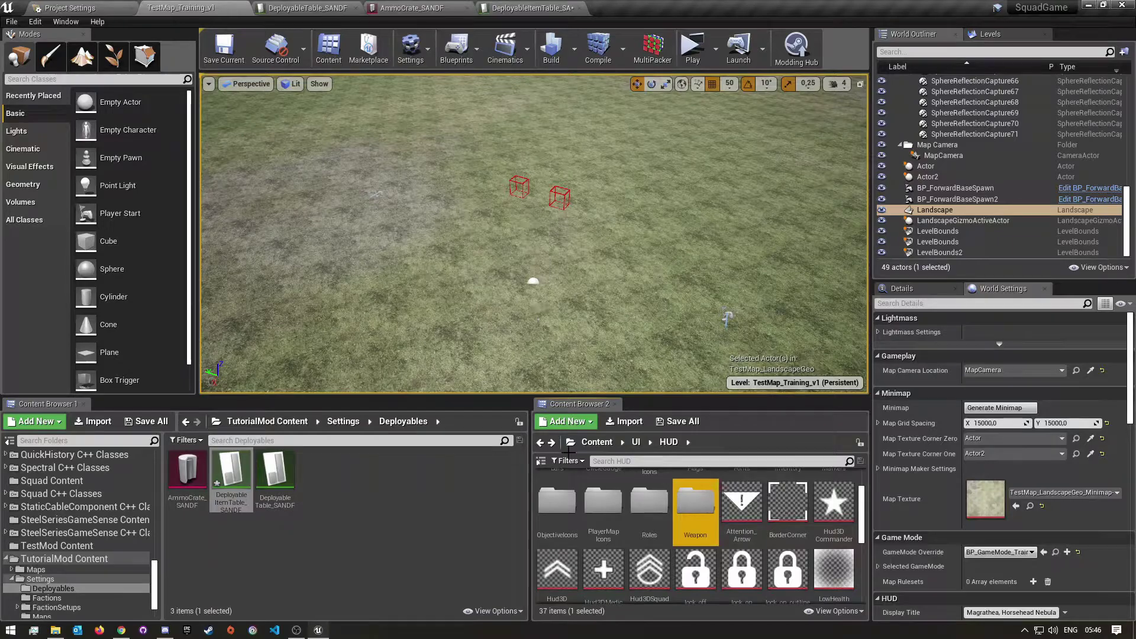
pyautogui.scroll(-1, 830, 553)
pyautogui.scroll(-8, 830, 553)
pyautogui.scroll(8, 834, 547)
# Search the whole game content for ammobag and assign the ammobag texture to the AmmoBag_SANDF row's icon.
pyautogui.click(597, 442)
pyautogui.click(621, 462)
pyautogui.write('ammo')
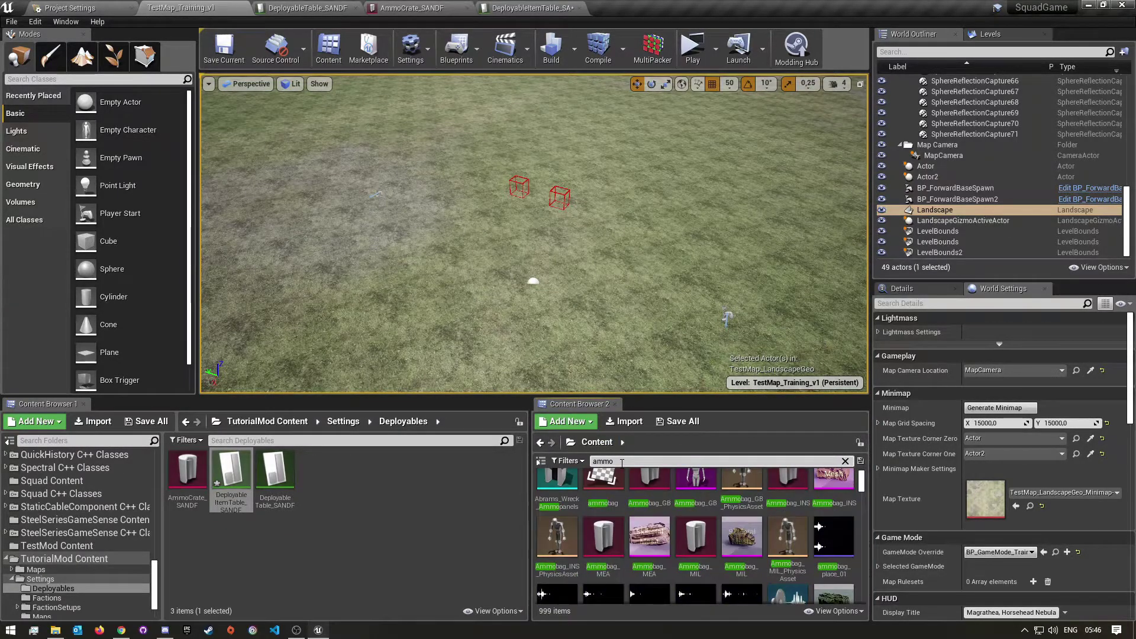
pyautogui.write('bag')
pyautogui.moveTo(557, 509); pyautogui.dragTo(445, 266)
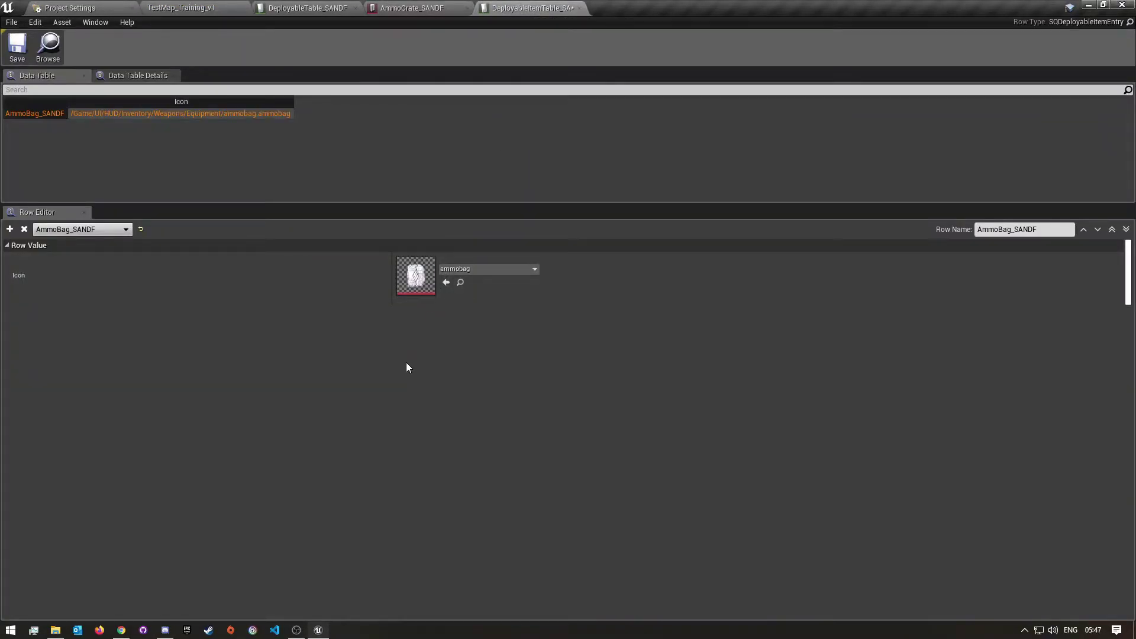
# Inspect the ammobag entry in the icon's texture list and close the list without changing the selection.
pyautogui.click(485, 272)
pyautogui.moveTo(508, 479)
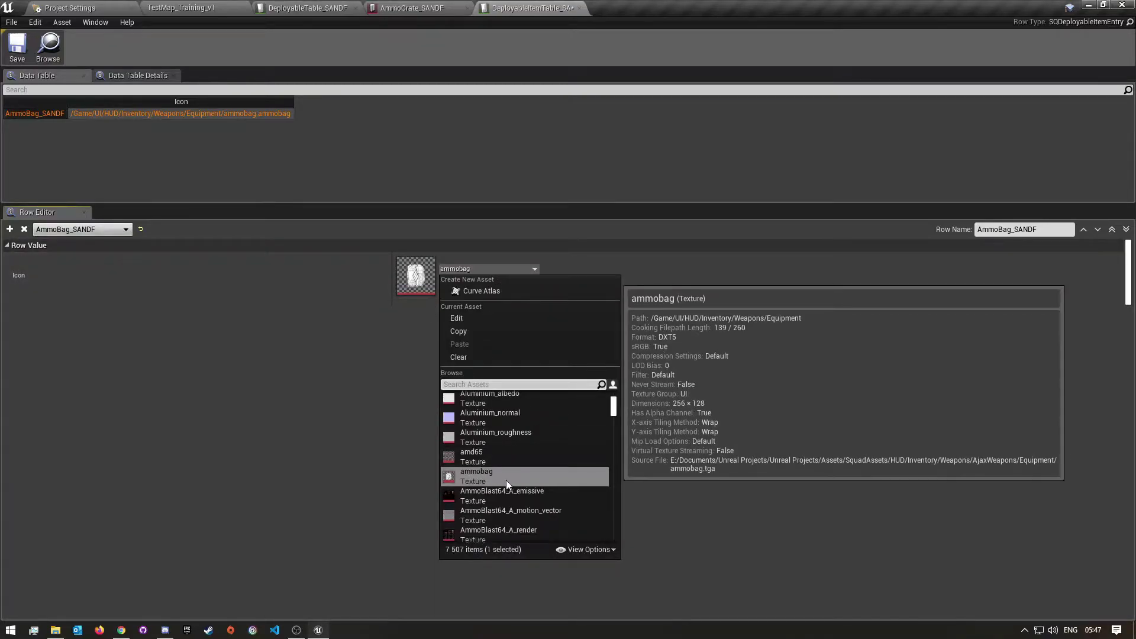
pyautogui.click(680, 408)
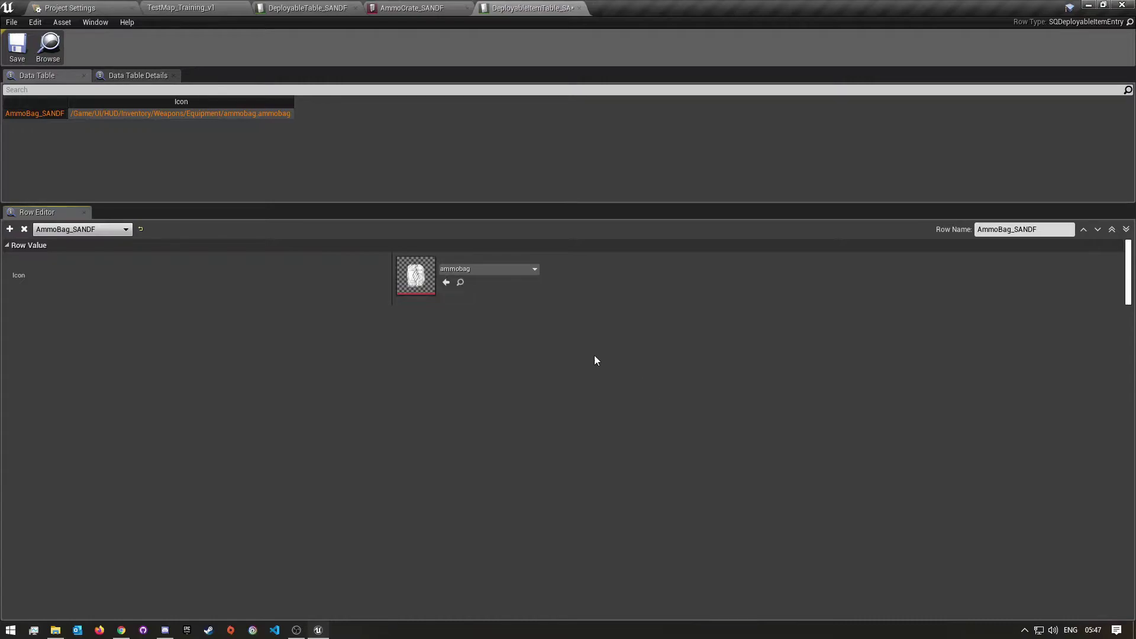
# Apply the ammobag texture from the game content to the row's icon again and save DeployableItemTable_SANDF.
pyautogui.click(141, 6)
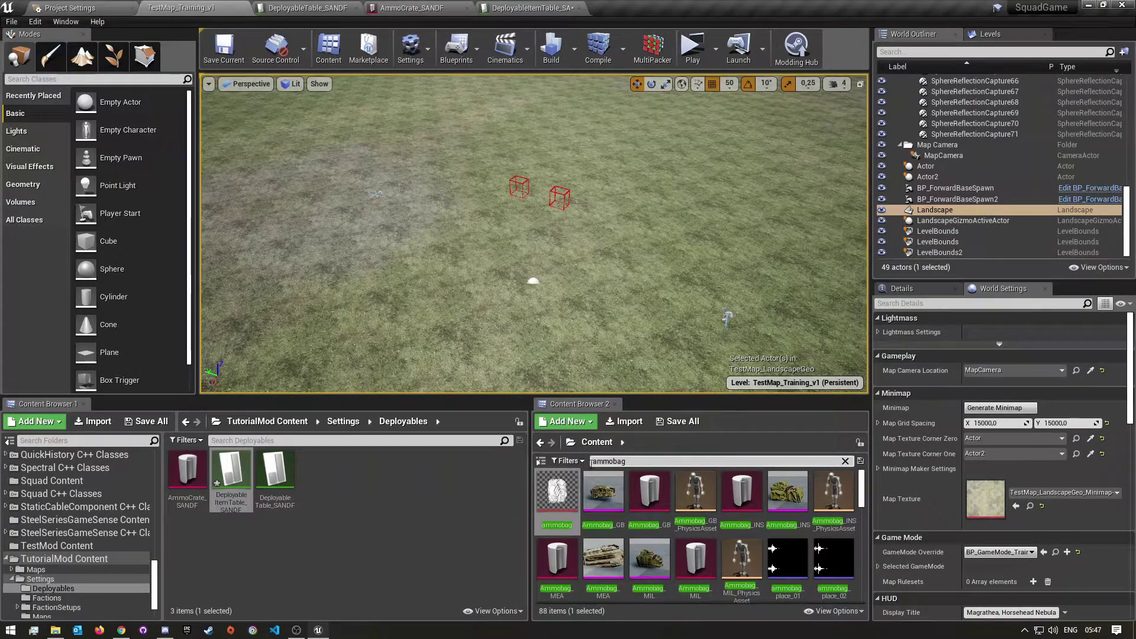
pyautogui.moveTo(556, 502)
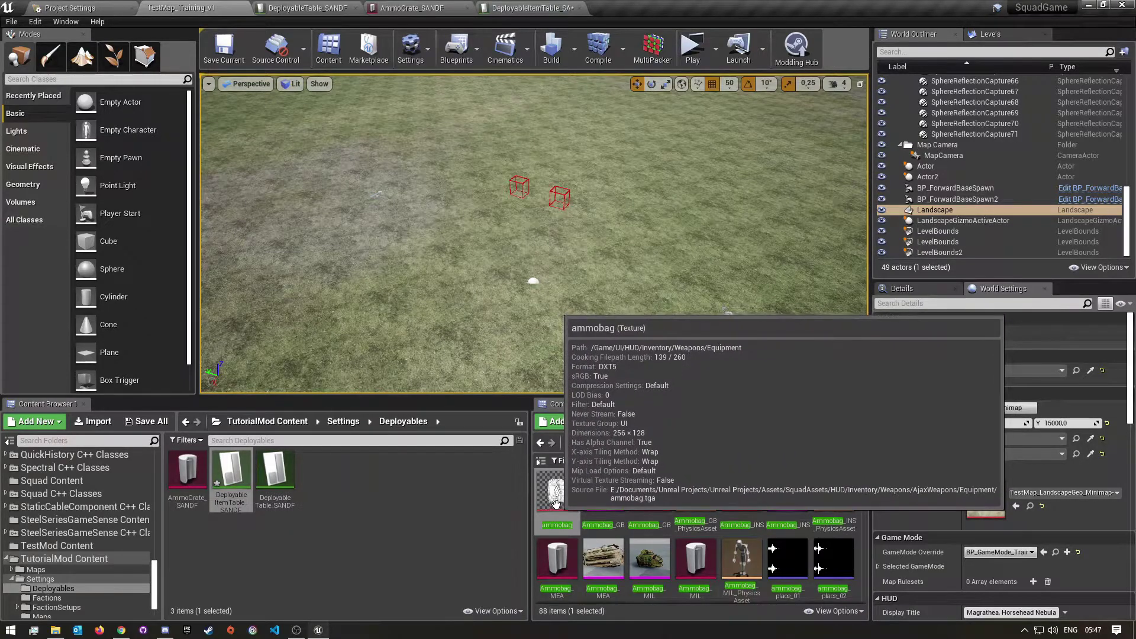
pyautogui.moveTo(556, 503); pyautogui.dragTo(454, 283)
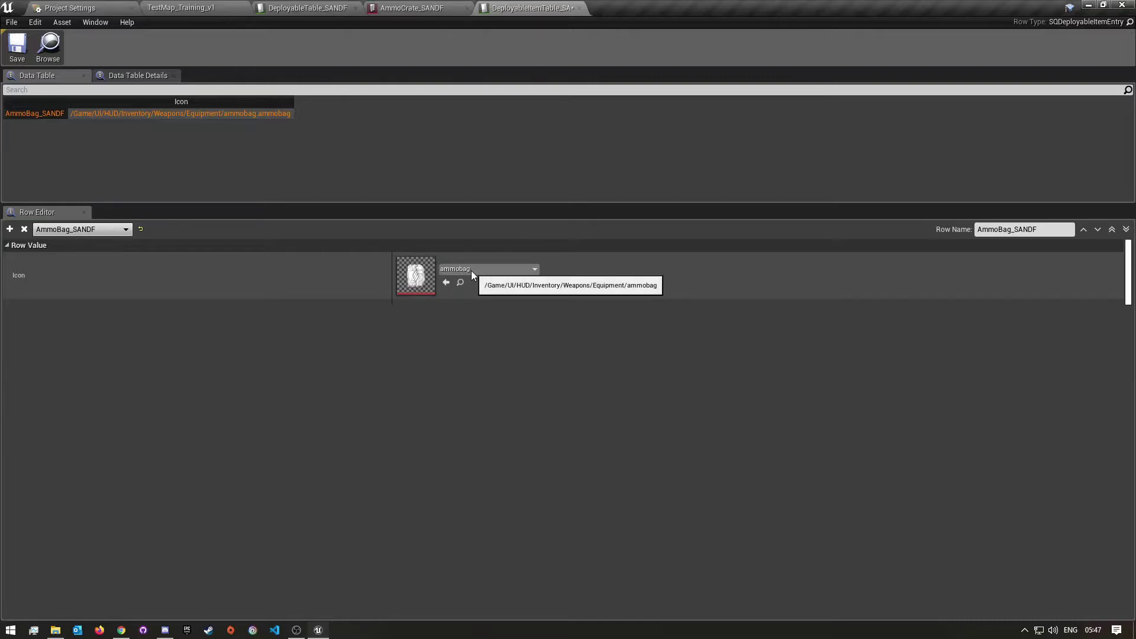
pyautogui.click(17, 46)
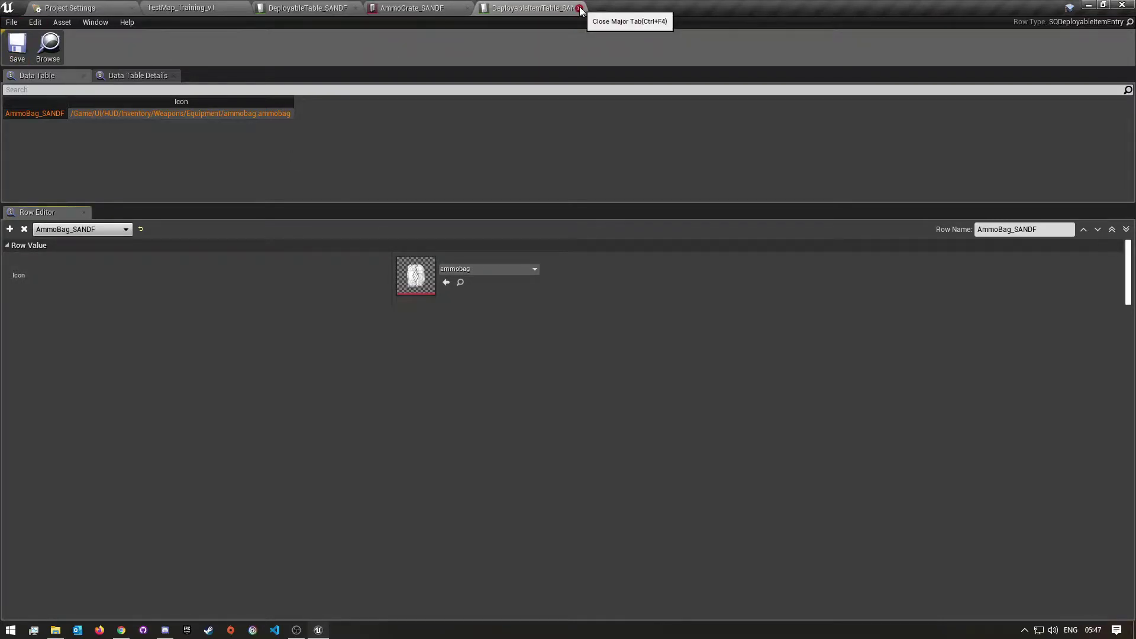
# Return to the TestMap_Training_v1 level with the mod's Settings/Deployables folder active.
pyautogui.click(178, 7)
pyautogui.click(349, 496)
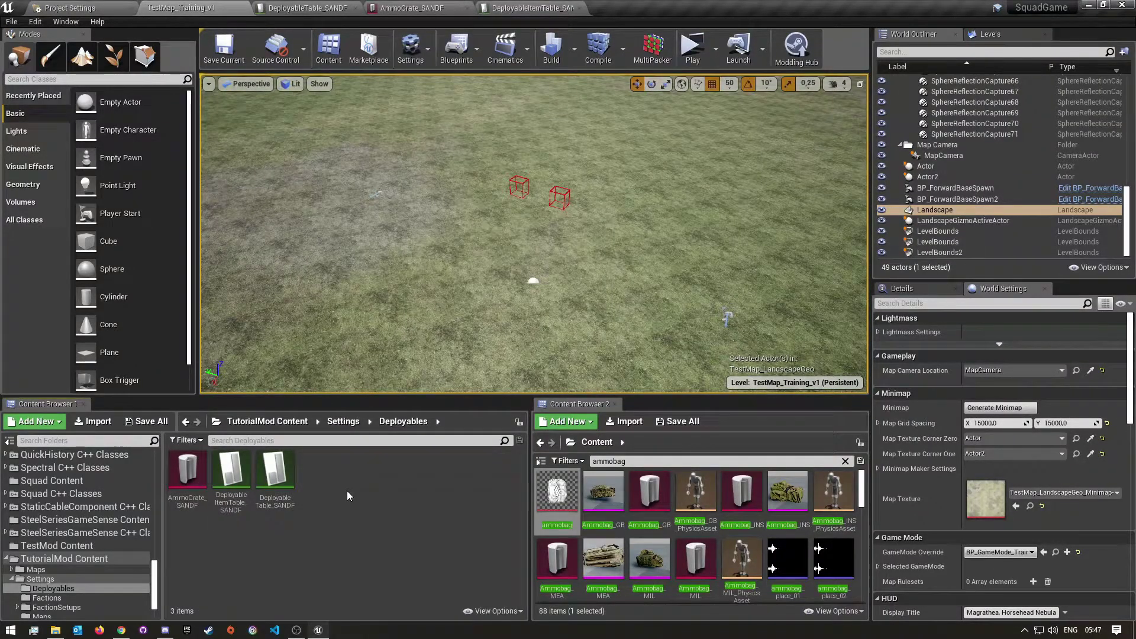
pyautogui.rightClick(348, 496)
pyautogui.moveTo(392, 382)
pyautogui.moveTo(382, 483)
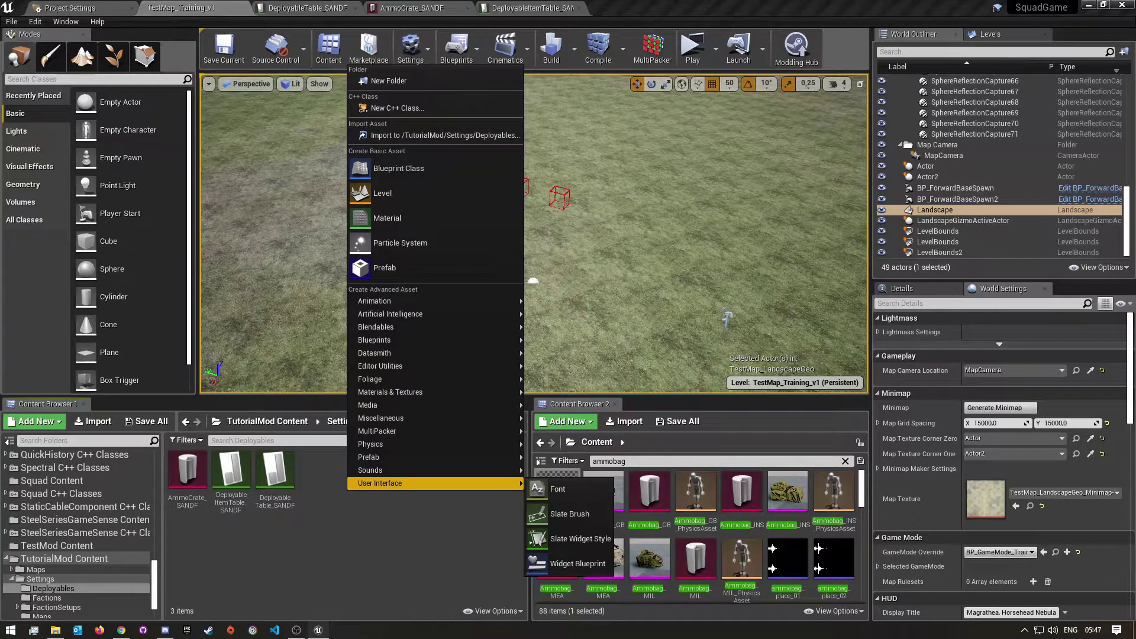
pyautogui.click(357, 524)
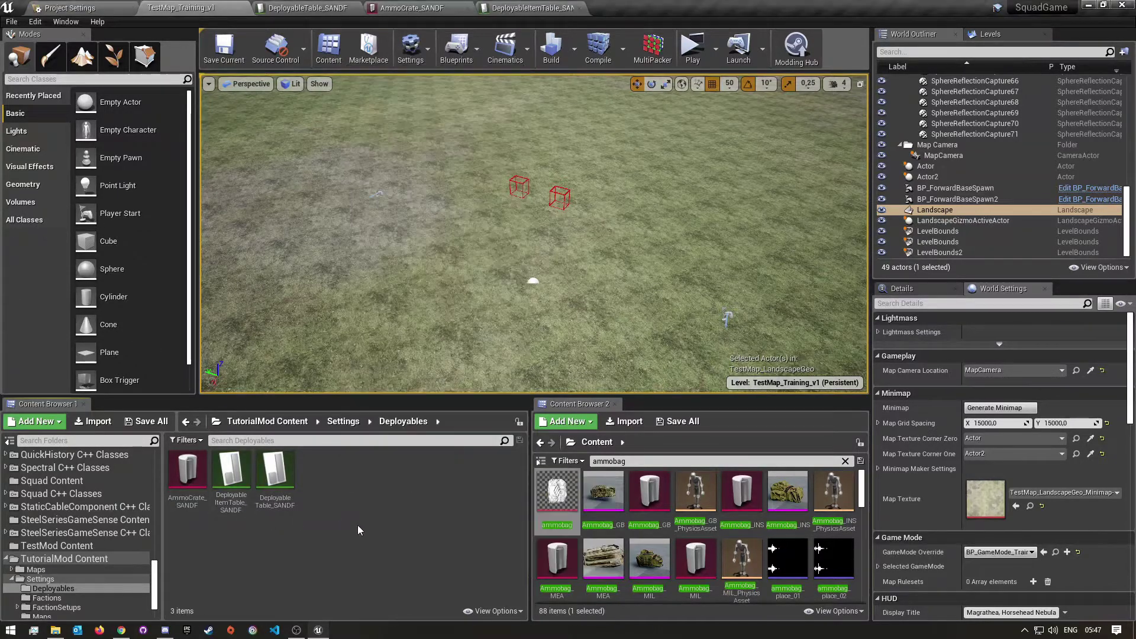
# Create a data asset of class BP_SQDeployableSettings in the TutorialMod Settings/Deployables folder.
pyautogui.rightClick(357, 524)
pyautogui.moveTo(420, 451)
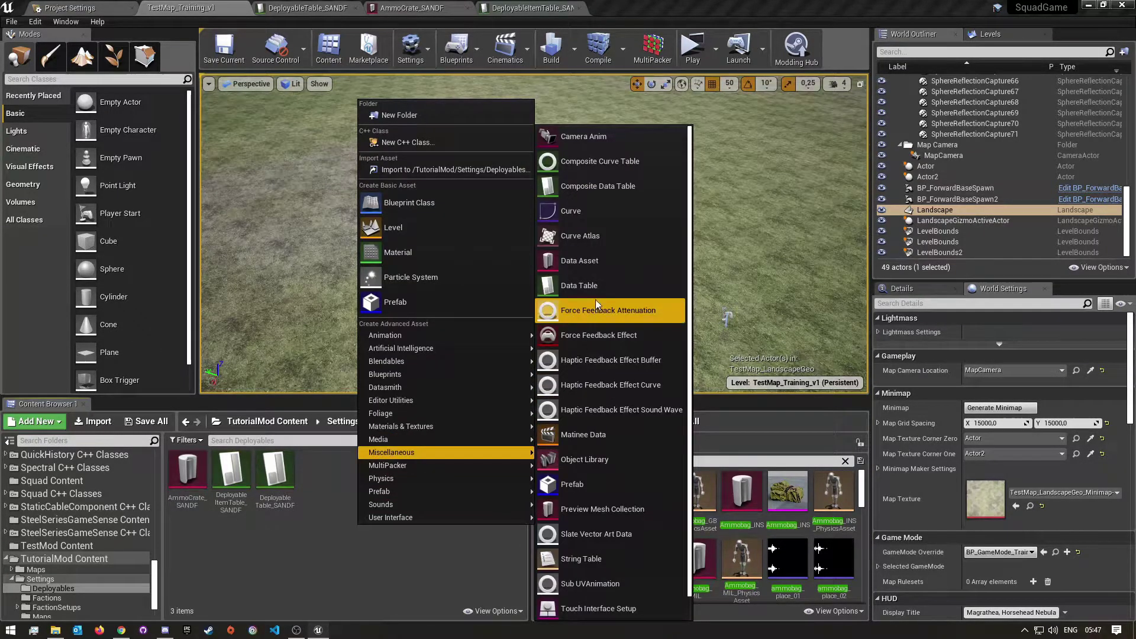
pyautogui.click(587, 261)
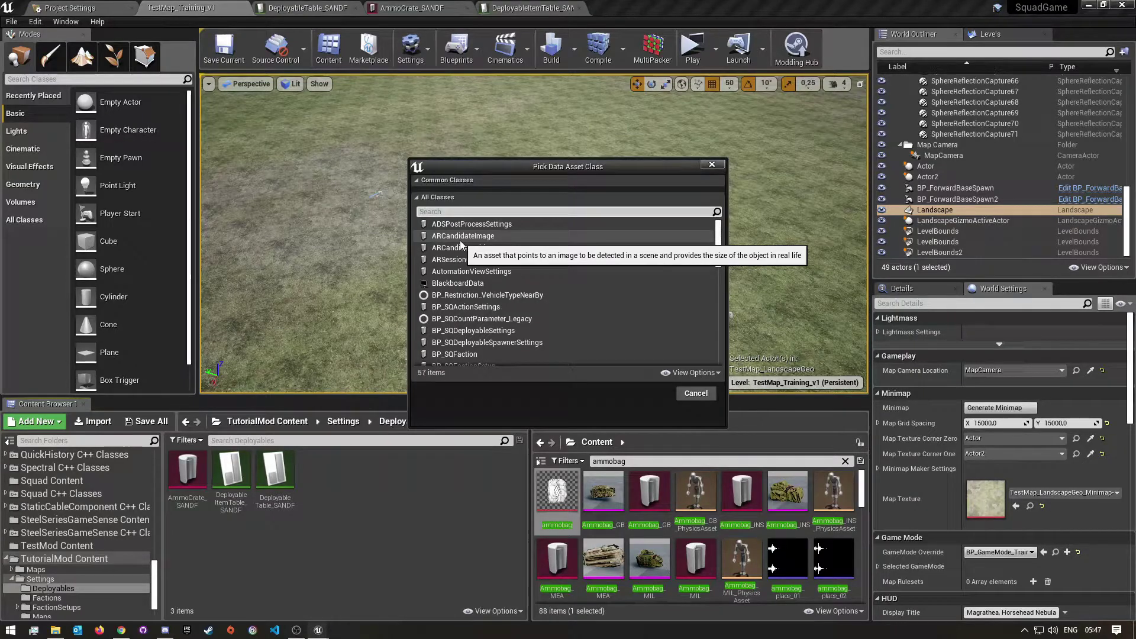
pyautogui.write('BP')
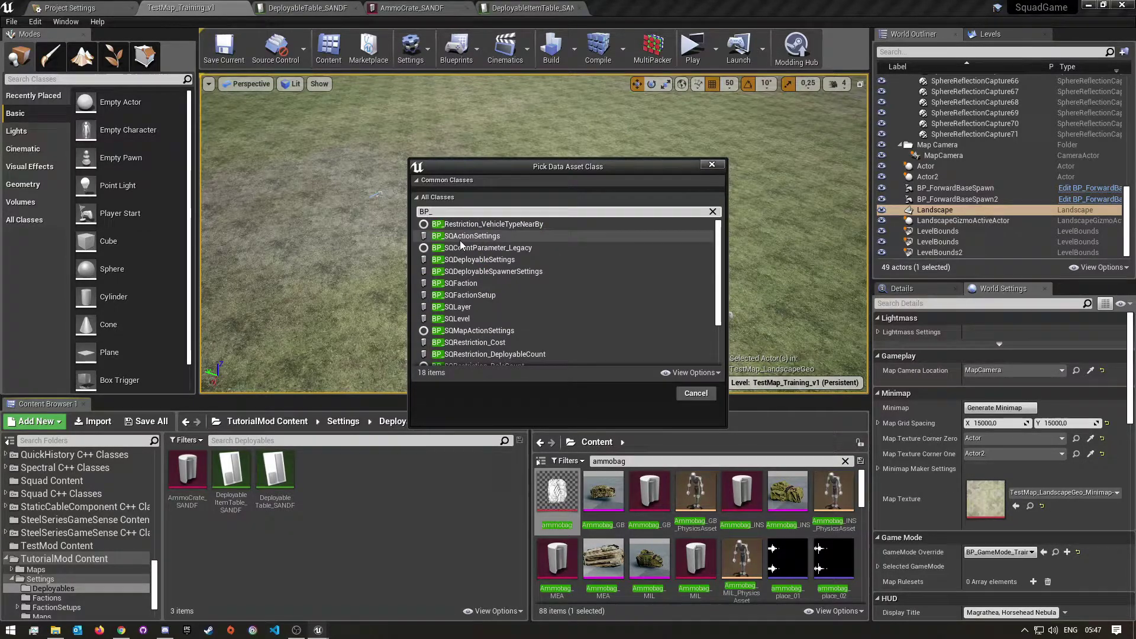
pyautogui.write('_SQD')
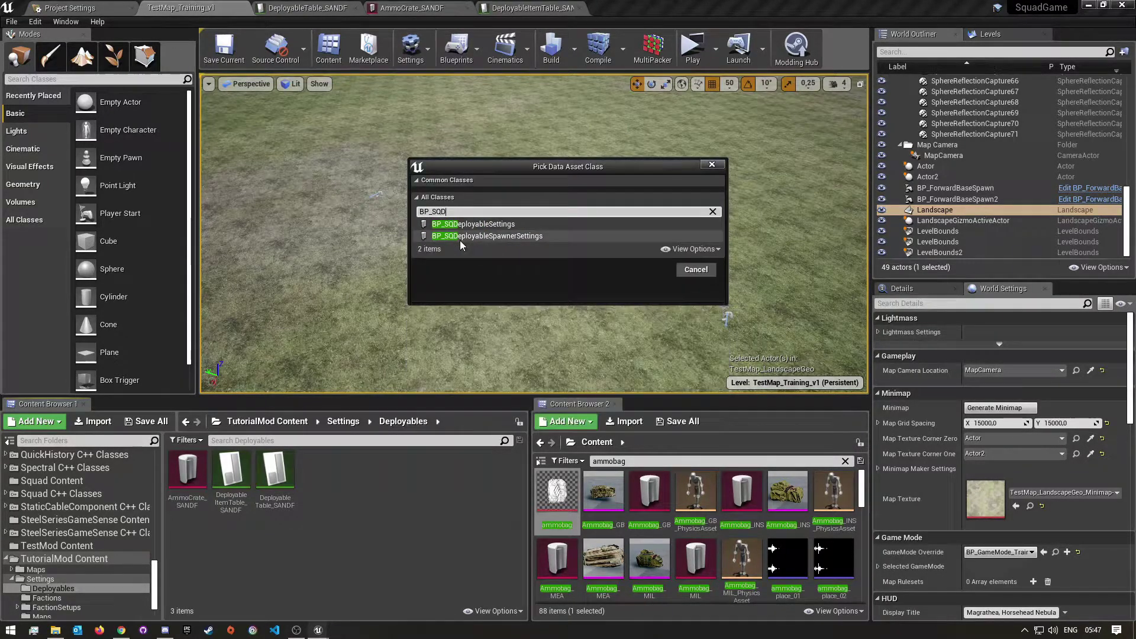
pyautogui.click(470, 224)
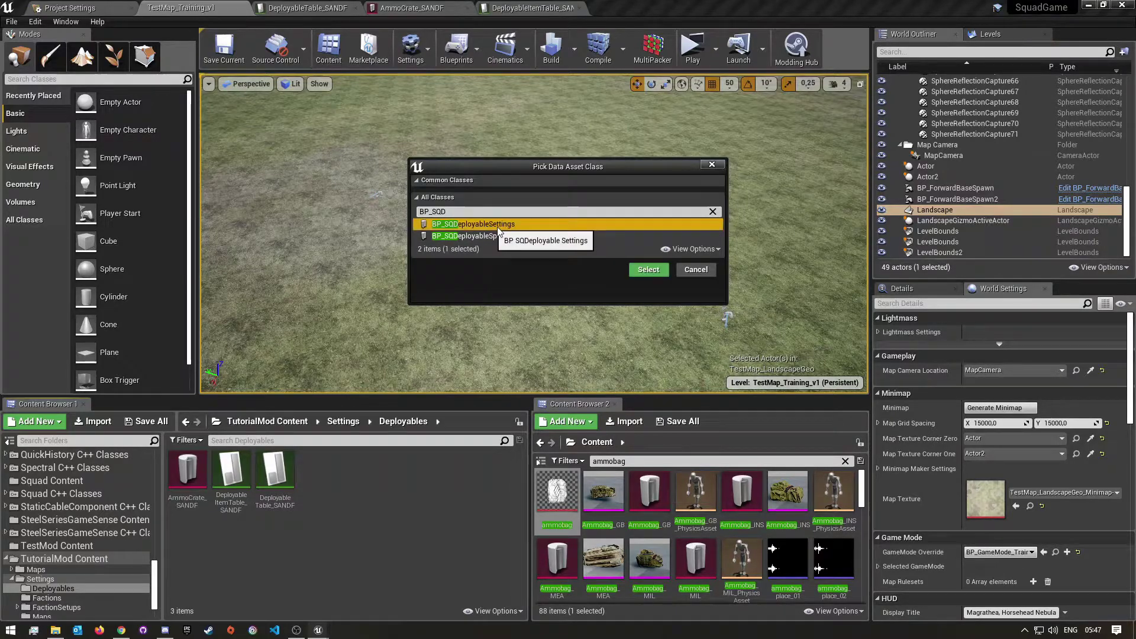
pyautogui.click(659, 269)
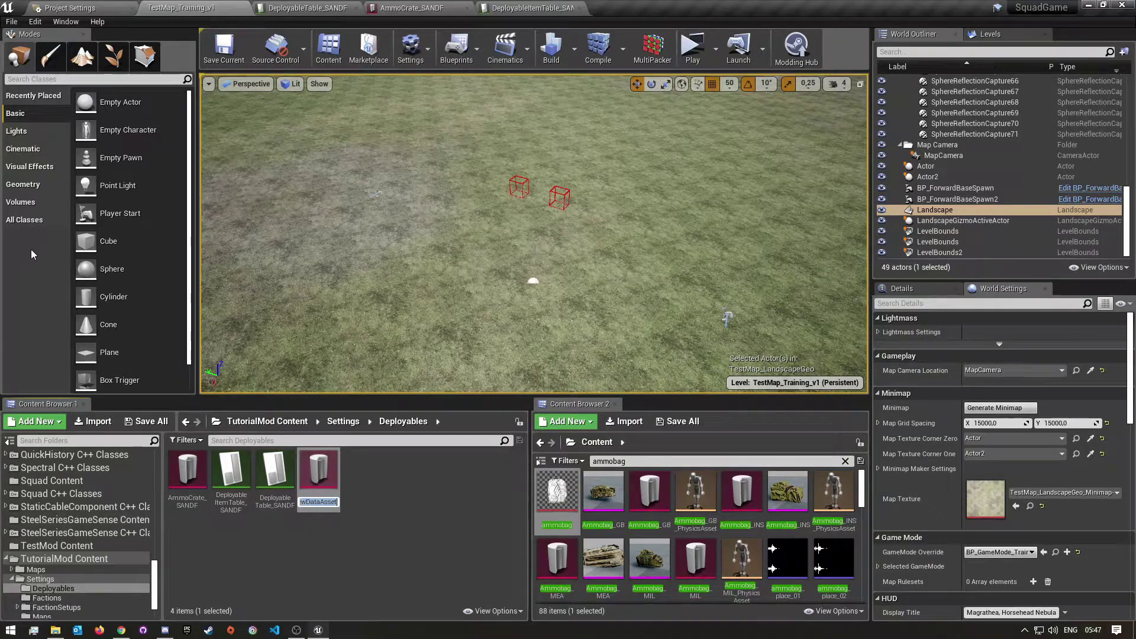
# Rename the new data asset AmmoBag_SANDF using the row name copied from DeployableItemTable_SANDF, save it and dismiss the message log.
pyautogui.click(529, 7)
pyautogui.click(1000, 229)
pyautogui.hotkey('ctrl', 'c')
pyautogui.click(231, 5)
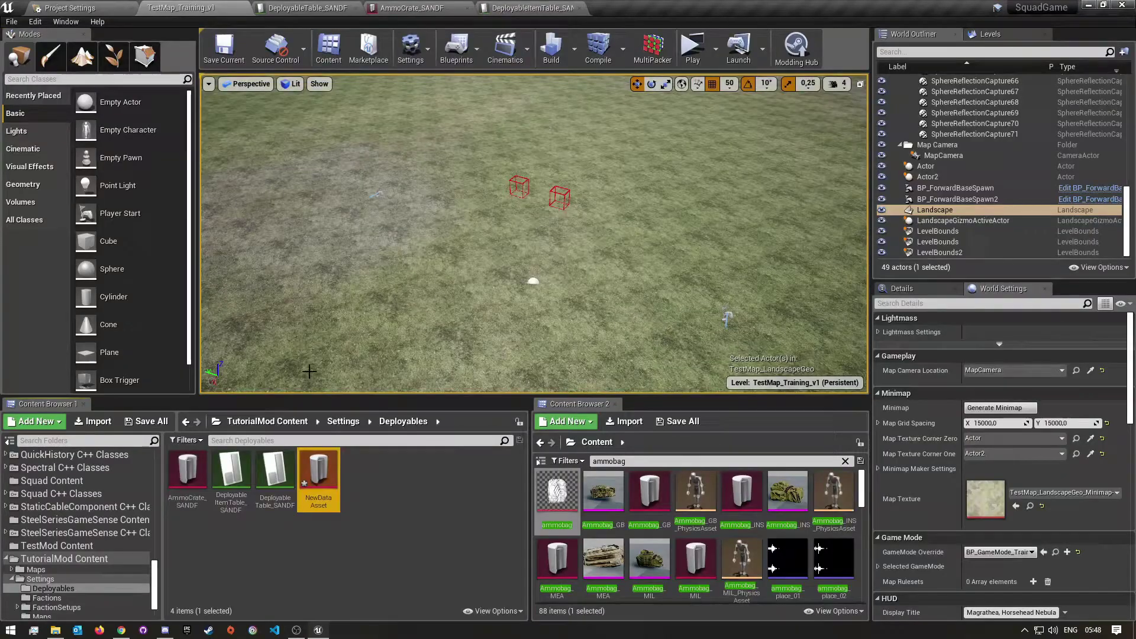
pyautogui.rightClick(317, 470)
pyautogui.click(373, 271)
pyautogui.hotkey('ctrl', 'v')
pyautogui.press('Return')
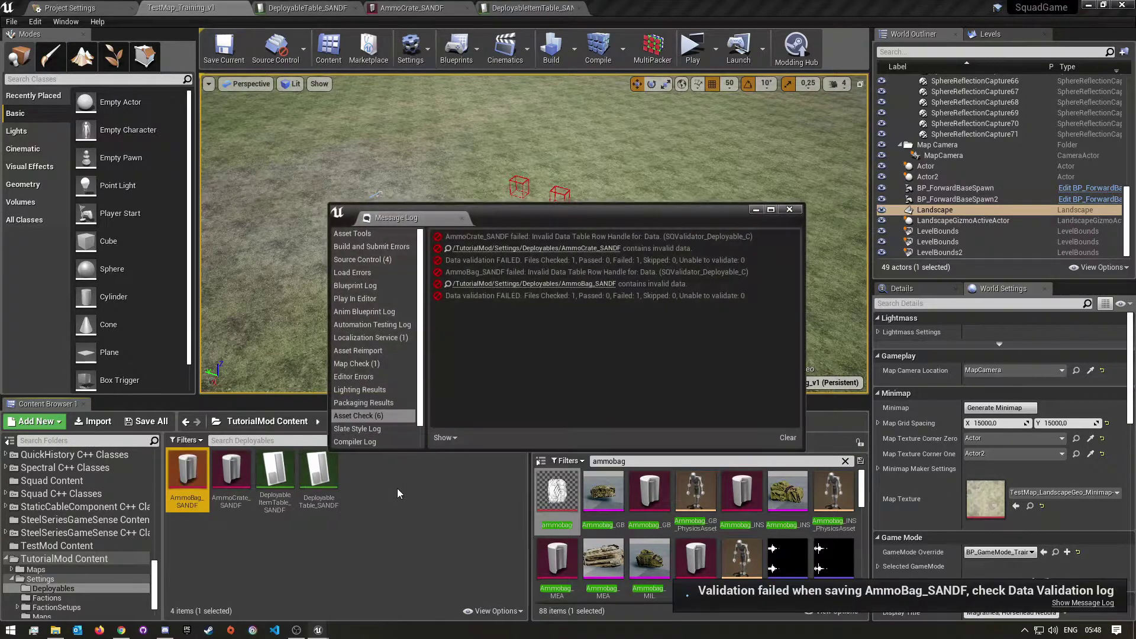
pyautogui.click(789, 209)
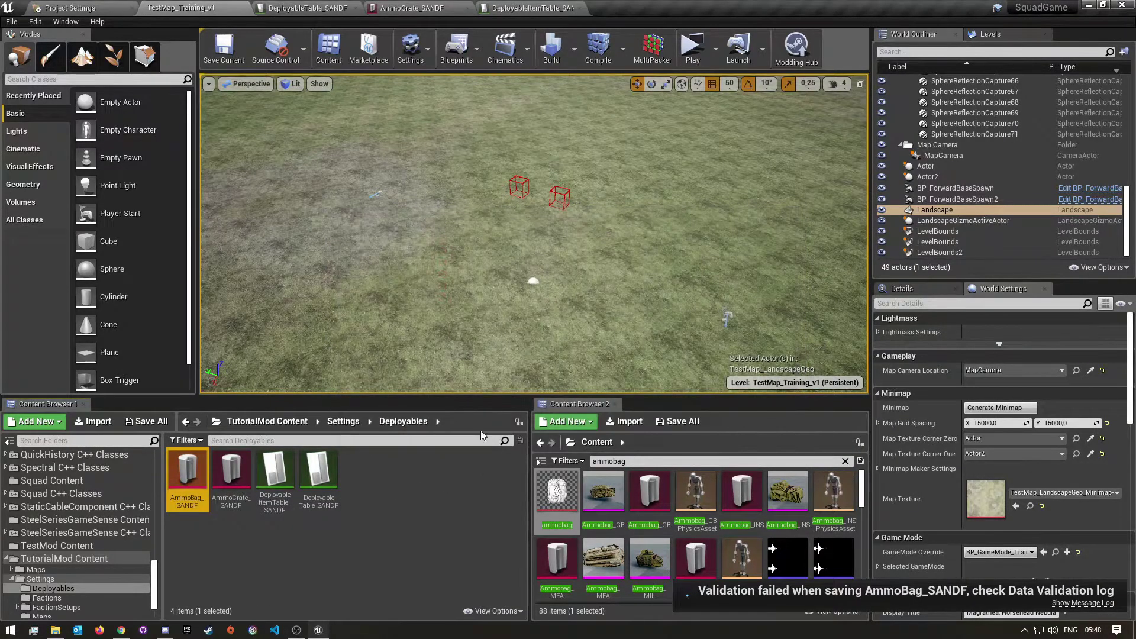
# Link the AmmoBag_SANDF asset to data table DeployableItemTable_SANDF with row AmmoBag_SANDF, then save it and dismiss the message log.
pyautogui.doubleClick(186, 483)
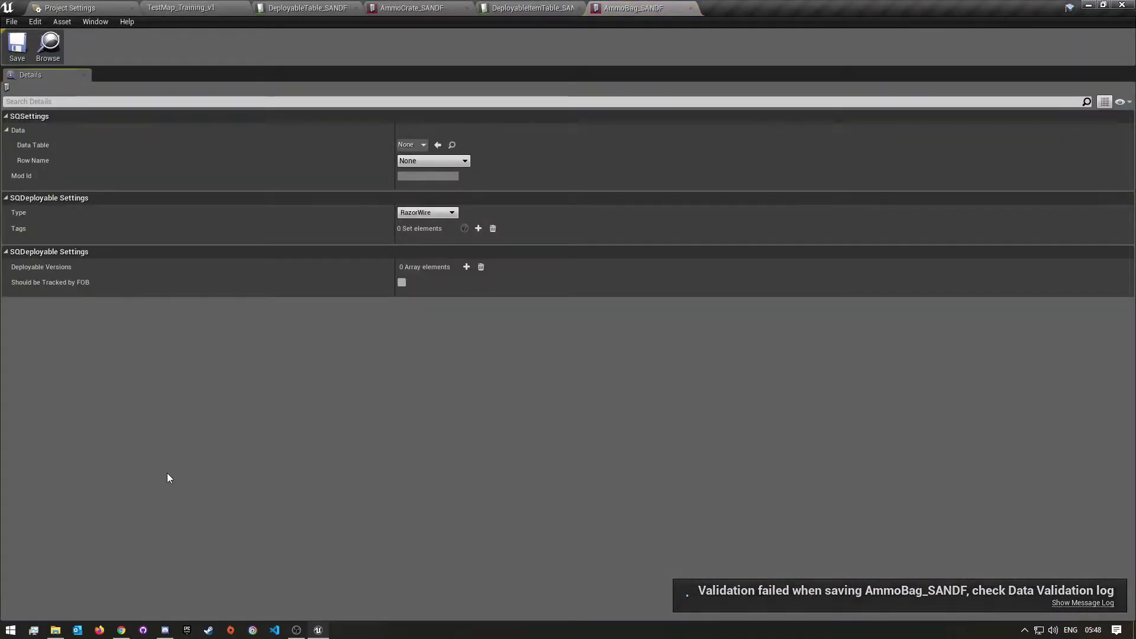
pyautogui.click(413, 145)
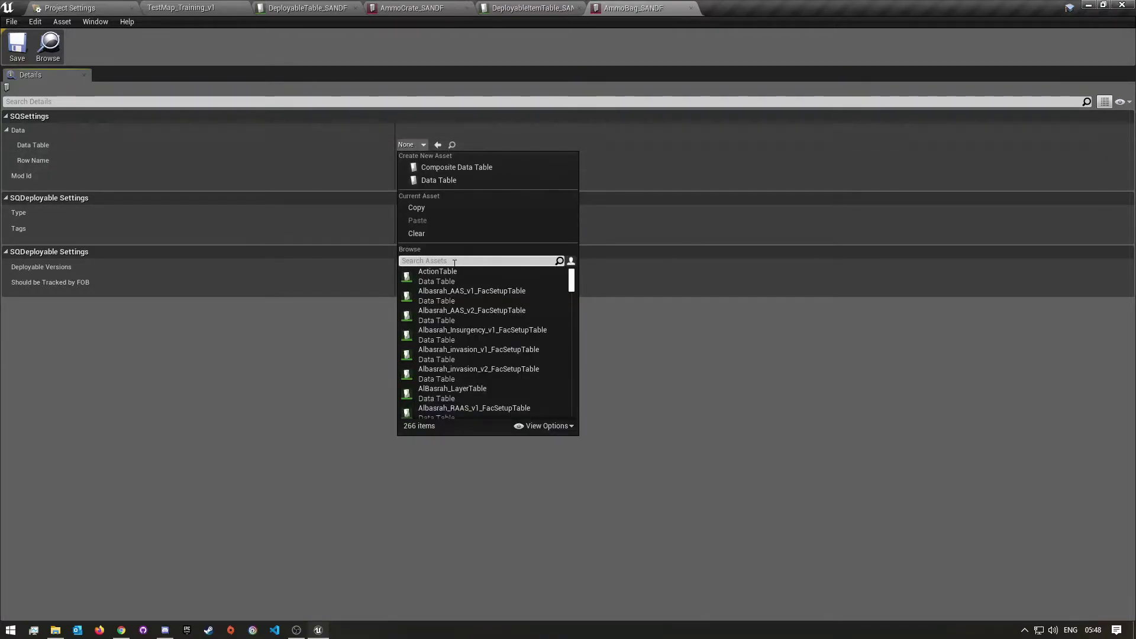
pyautogui.write('Deployable')
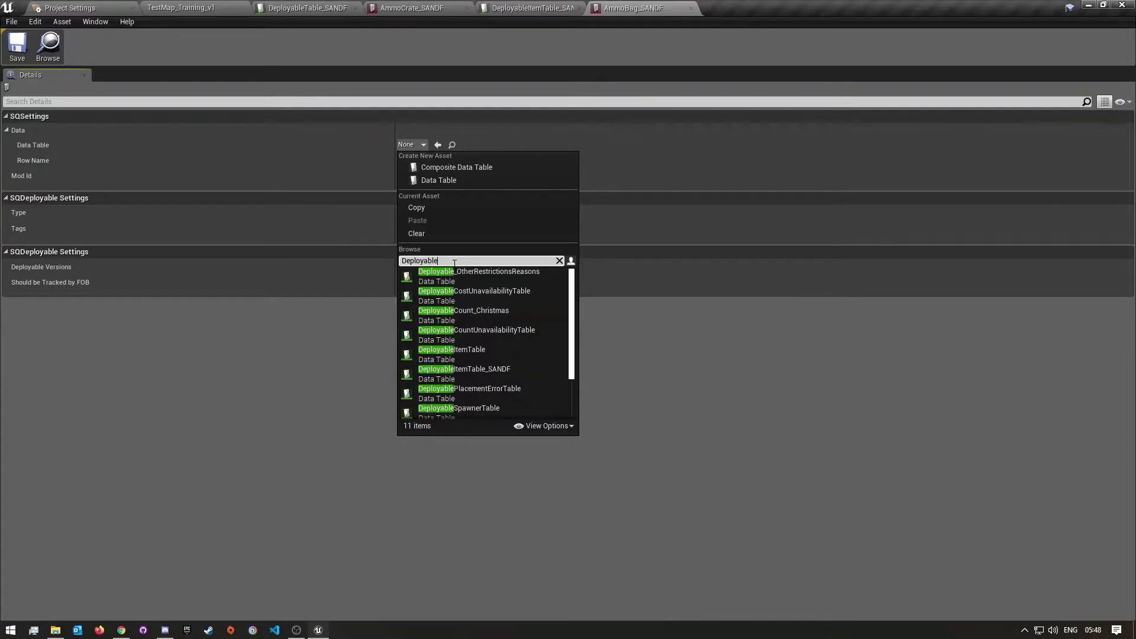
pyautogui.write('Item')
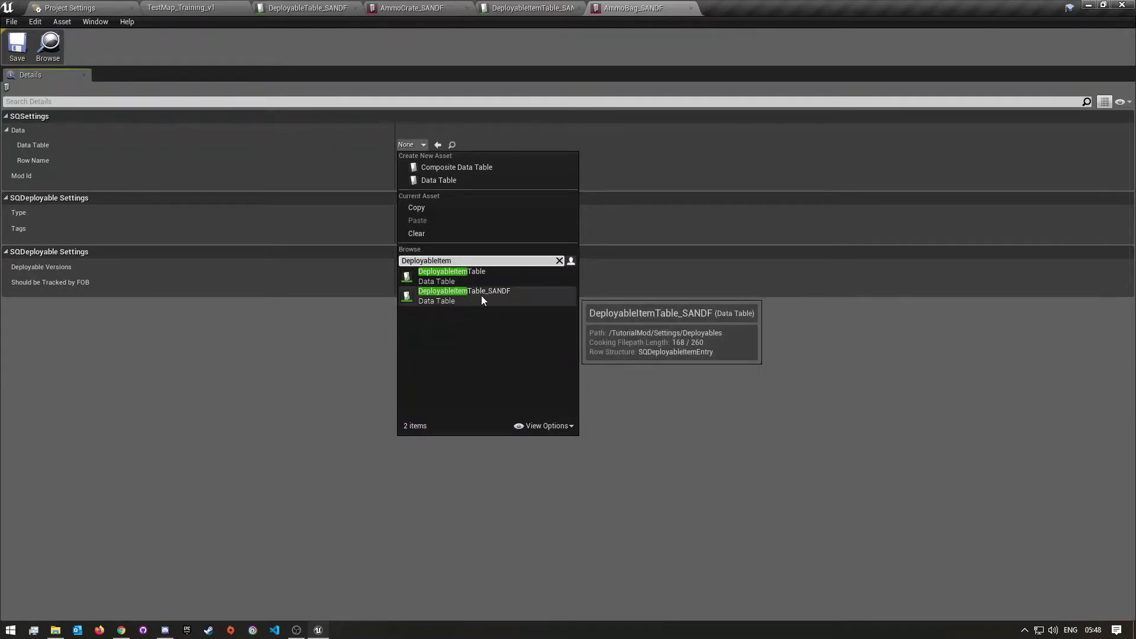
pyautogui.click(481, 296)
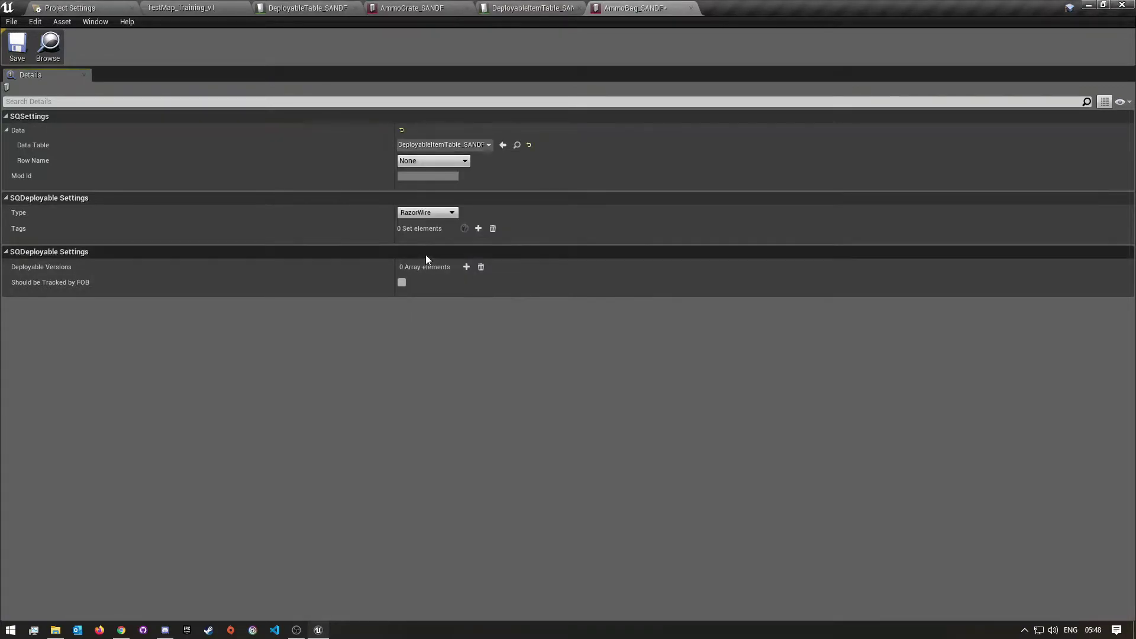
pyautogui.click(438, 161)
pyautogui.click(434, 181)
pyautogui.click(17, 46)
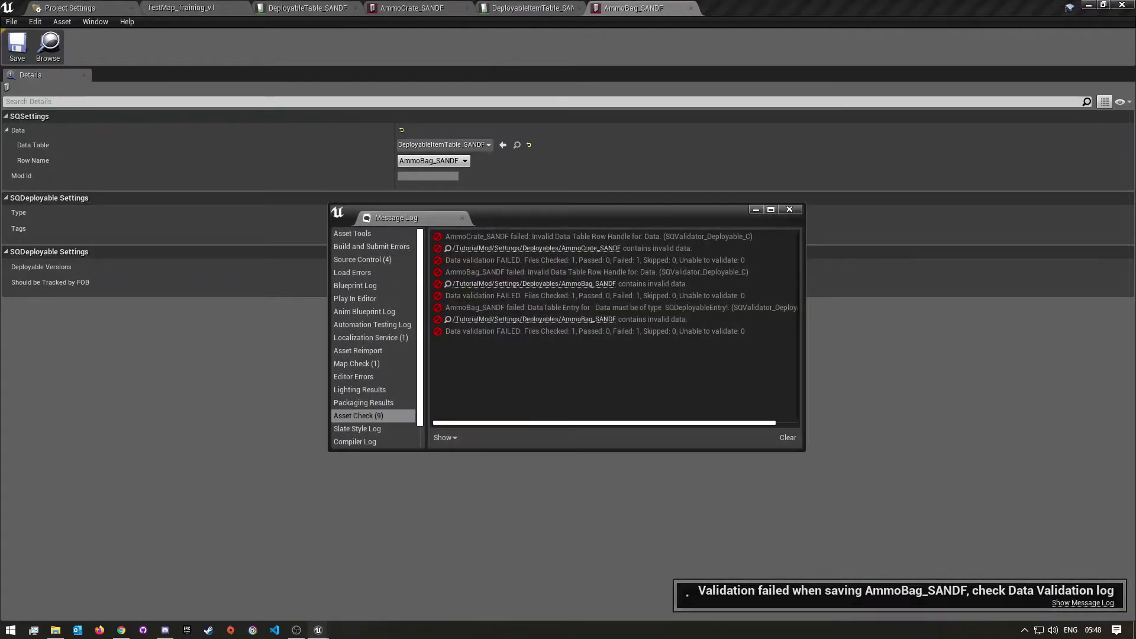
pyautogui.click(790, 210)
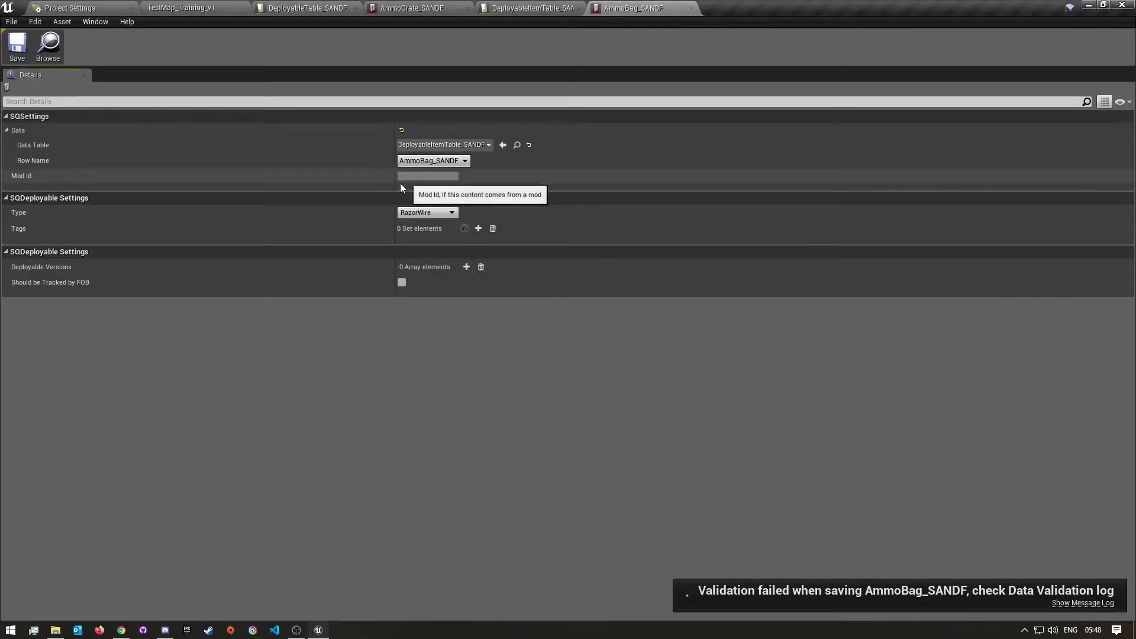
# Set the AmmoBag_SANDF asset's type to Item and add an expanded entry to its deployable versions.
pyautogui.click(421, 213)
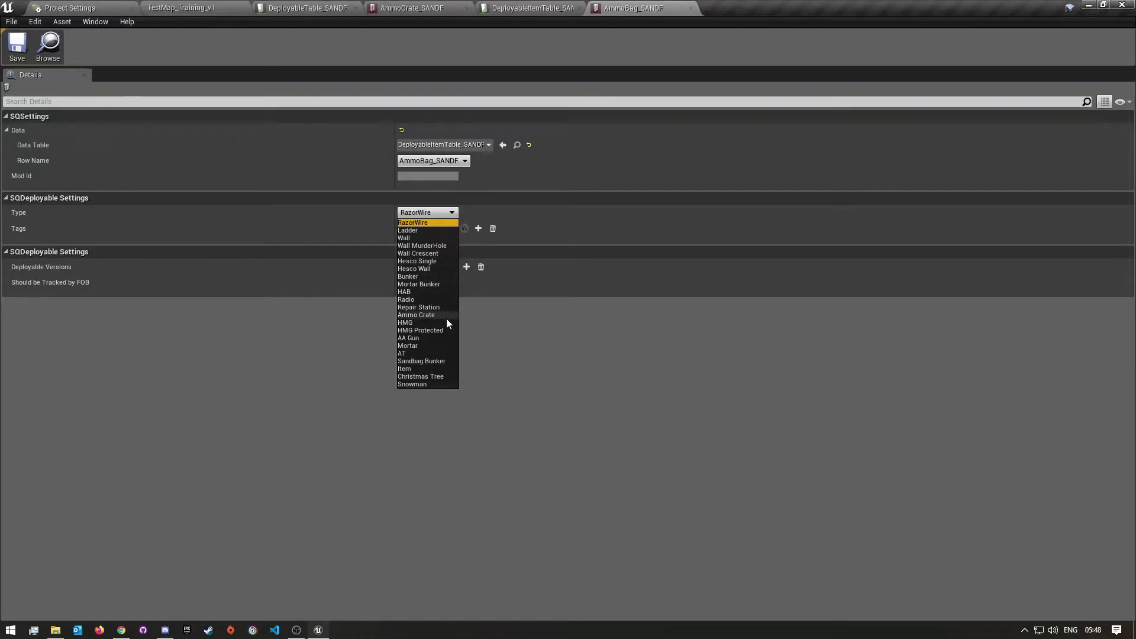
pyautogui.click(408, 369)
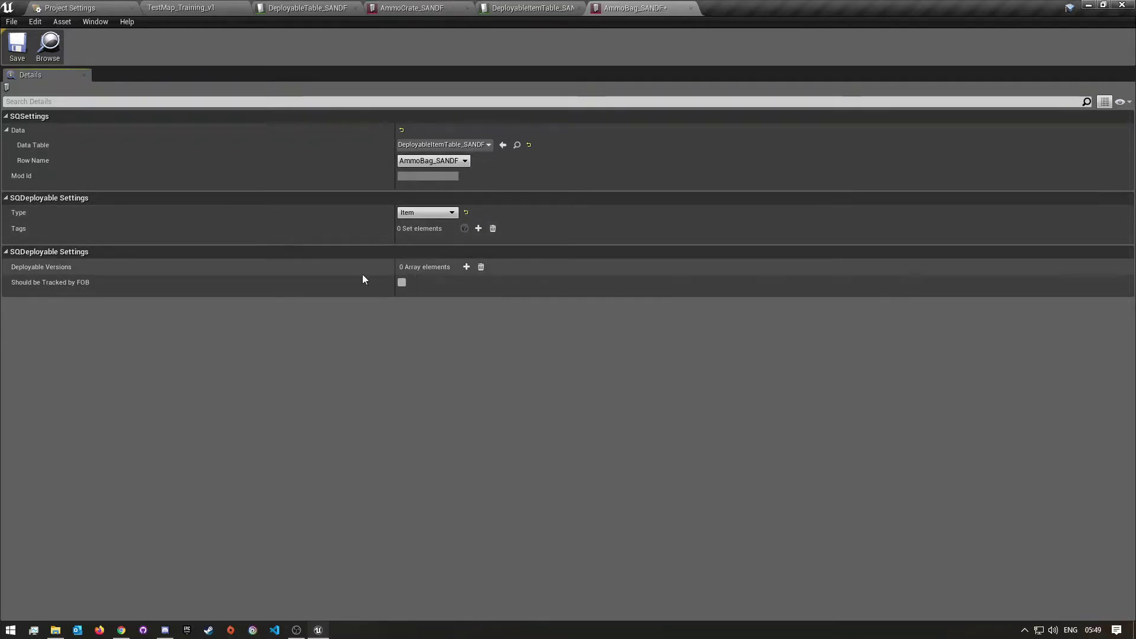
pyautogui.click(468, 267)
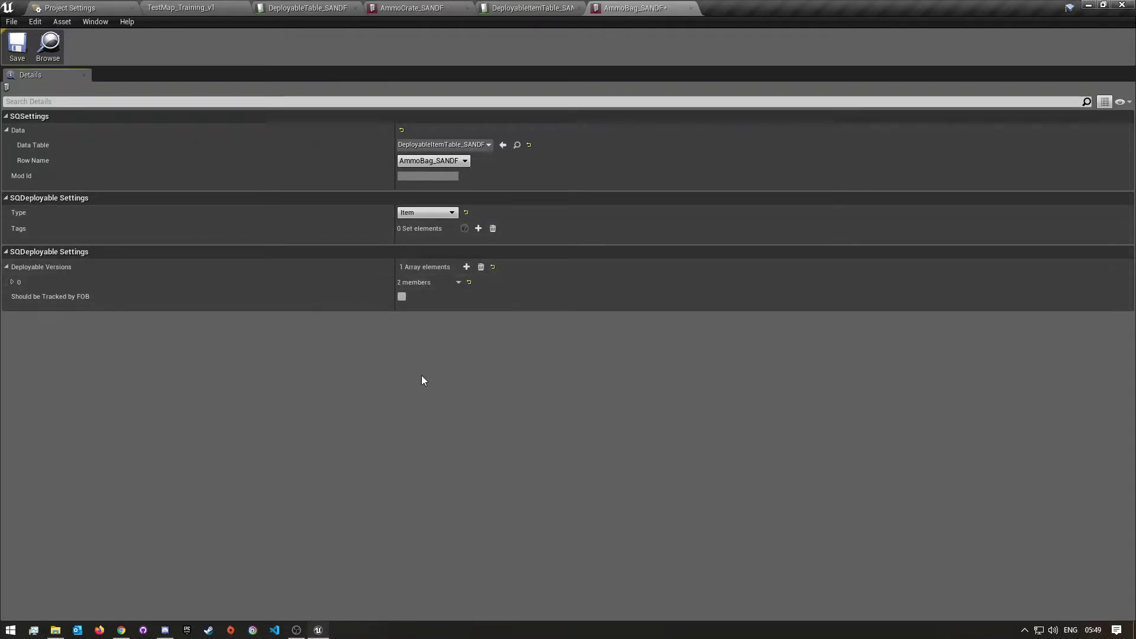
pyautogui.click(11, 282)
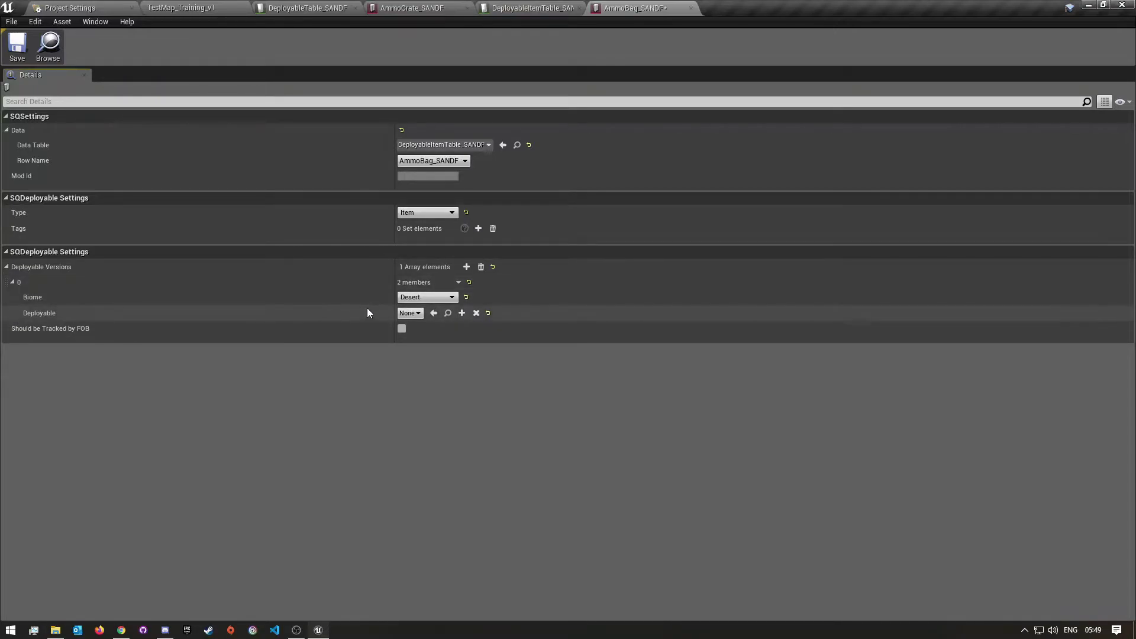
# Assign BP_InfantryAmmobag_USA as the deployable of the first deployable version.
pyautogui.click(417, 317)
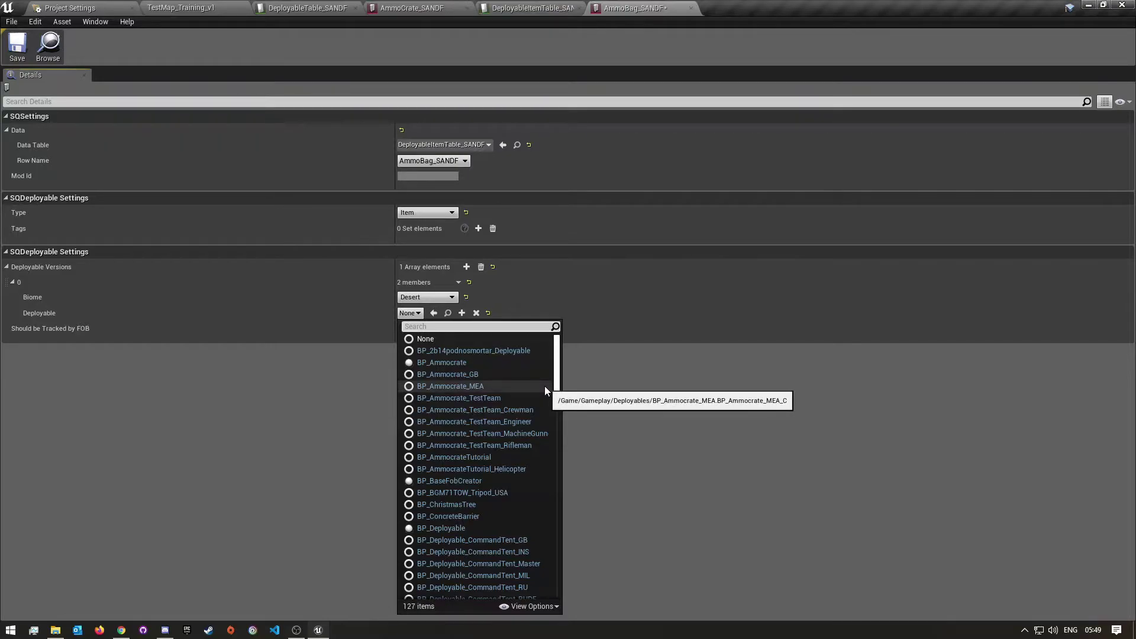
pyautogui.write('BP')
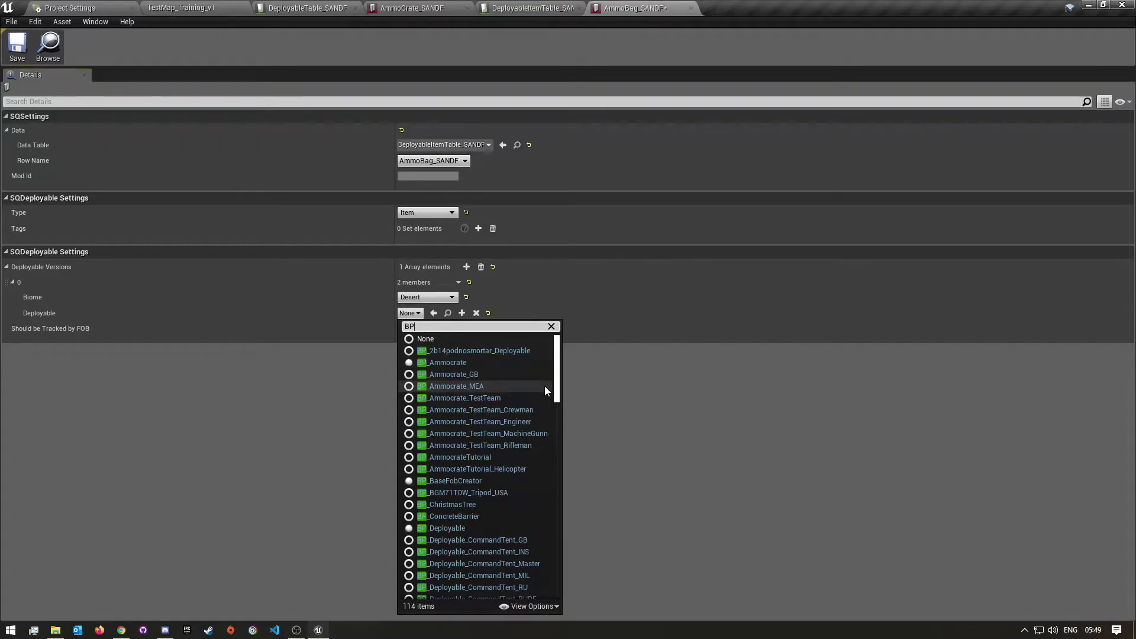
pyautogui.write('_in')
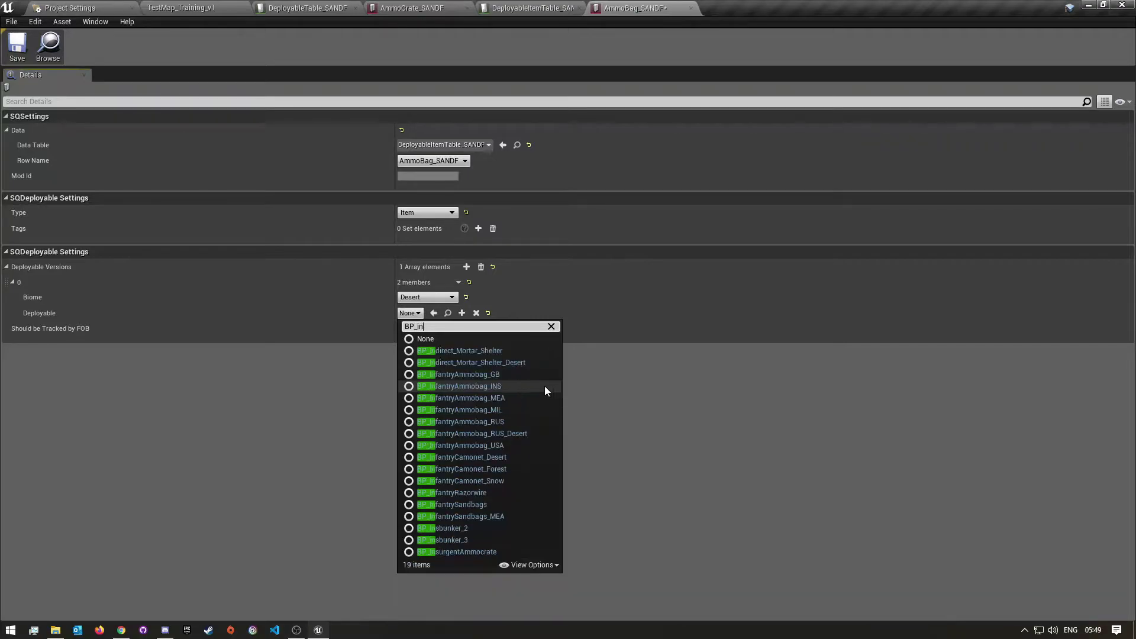
pyautogui.write('fa')
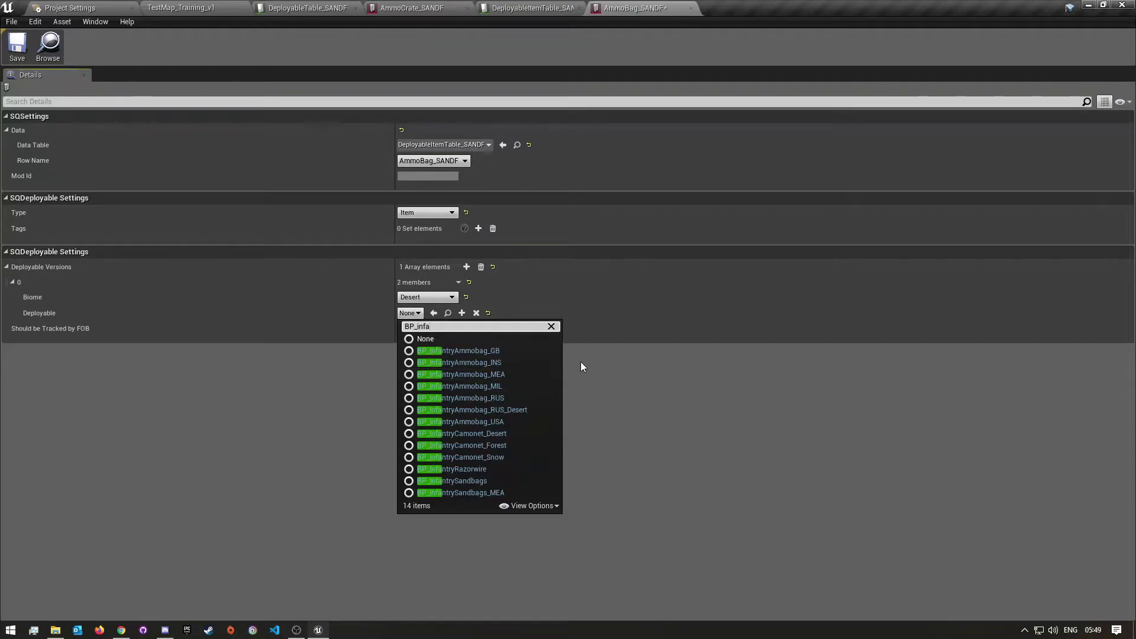
pyautogui.click(505, 422)
pyautogui.click(500, 425)
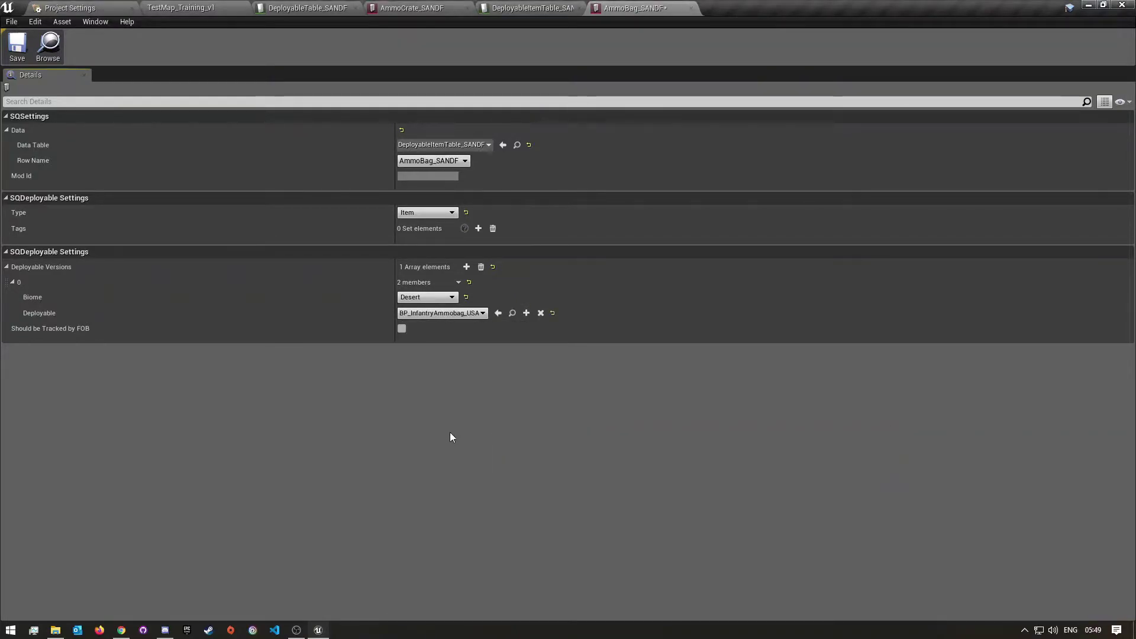
# Search the deployable classes for ammobag and choose BP_InfantryAmmobag_USA again for the first version.
pyautogui.click(477, 314)
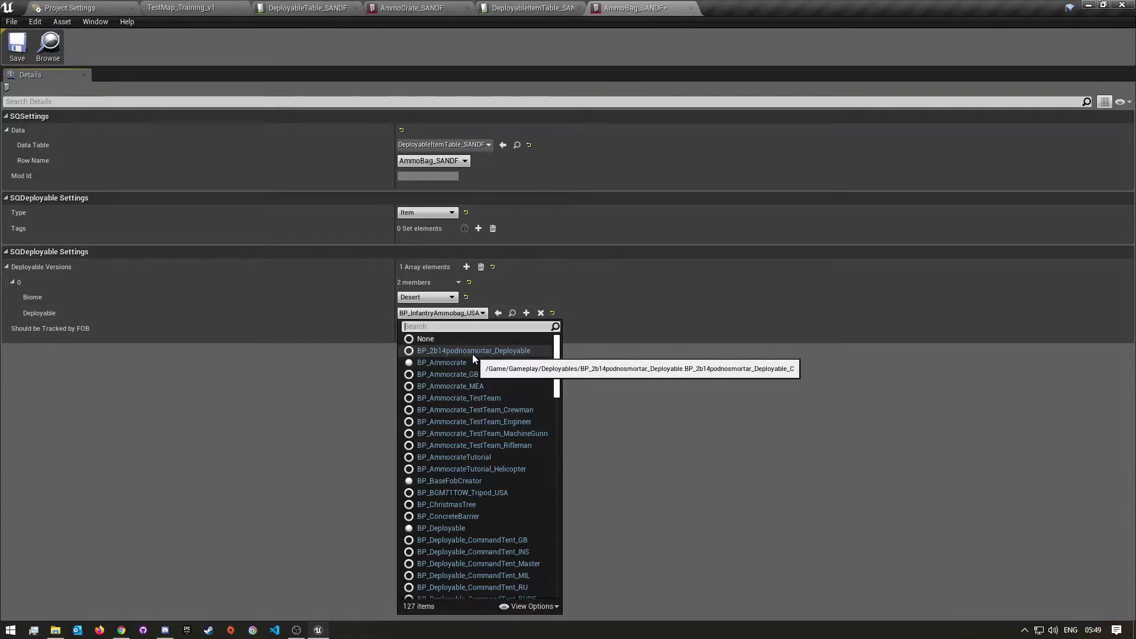
pyautogui.write('BP_')
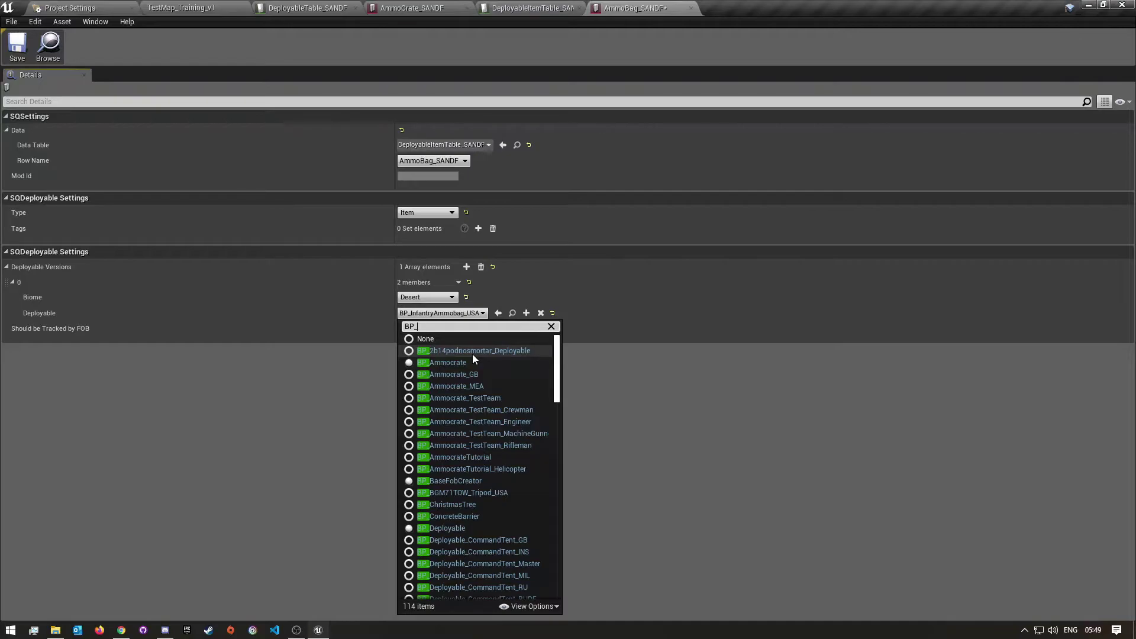
pyautogui.write('ammo')
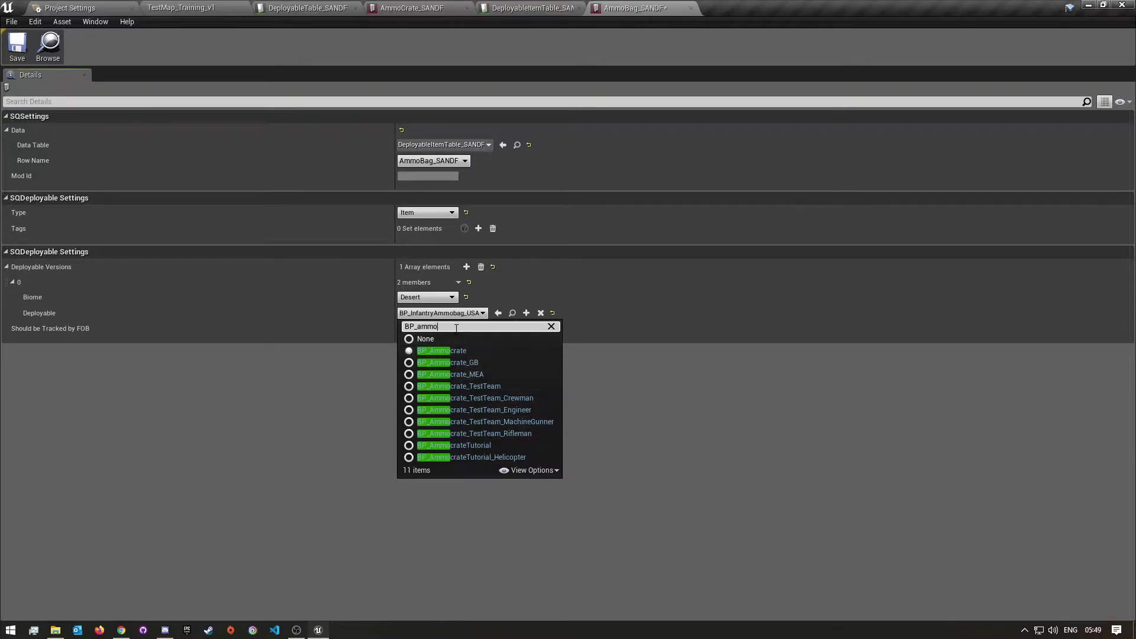
pyautogui.press('BackSpace')
pyautogui.press('BackSpace')
pyautogui.press('BackSpace')
pyautogui.press('BackSpace')
pyautogui.press('BackSpace')
pyautogui.press('BackSpace')
pyautogui.press('BackSpace')
pyautogui.write('ammobag')
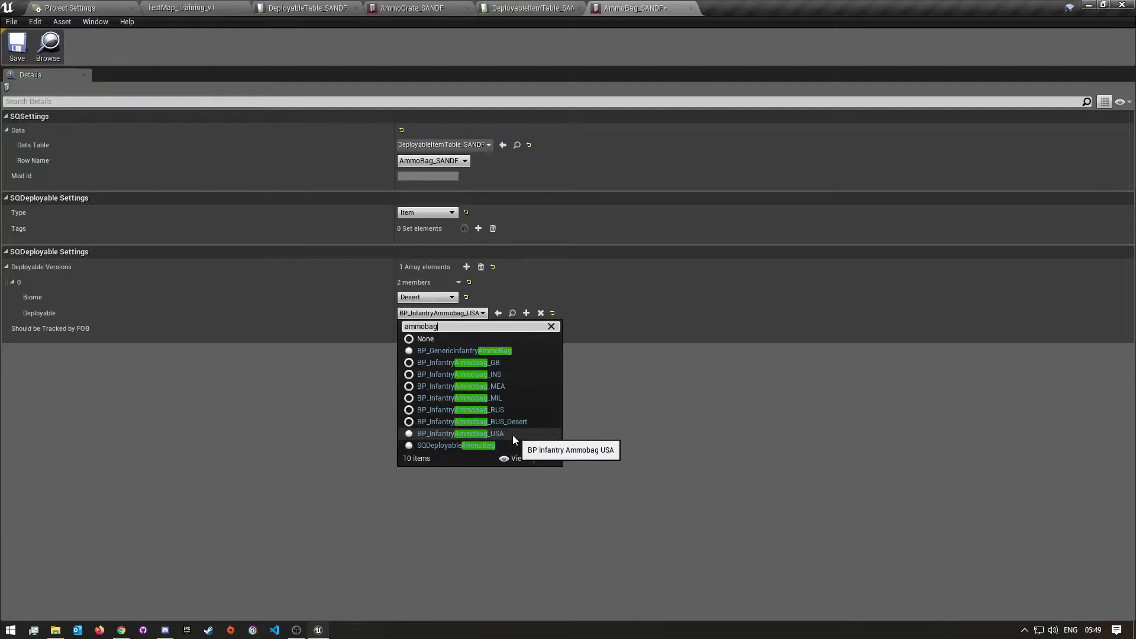
pyautogui.click(493, 439)
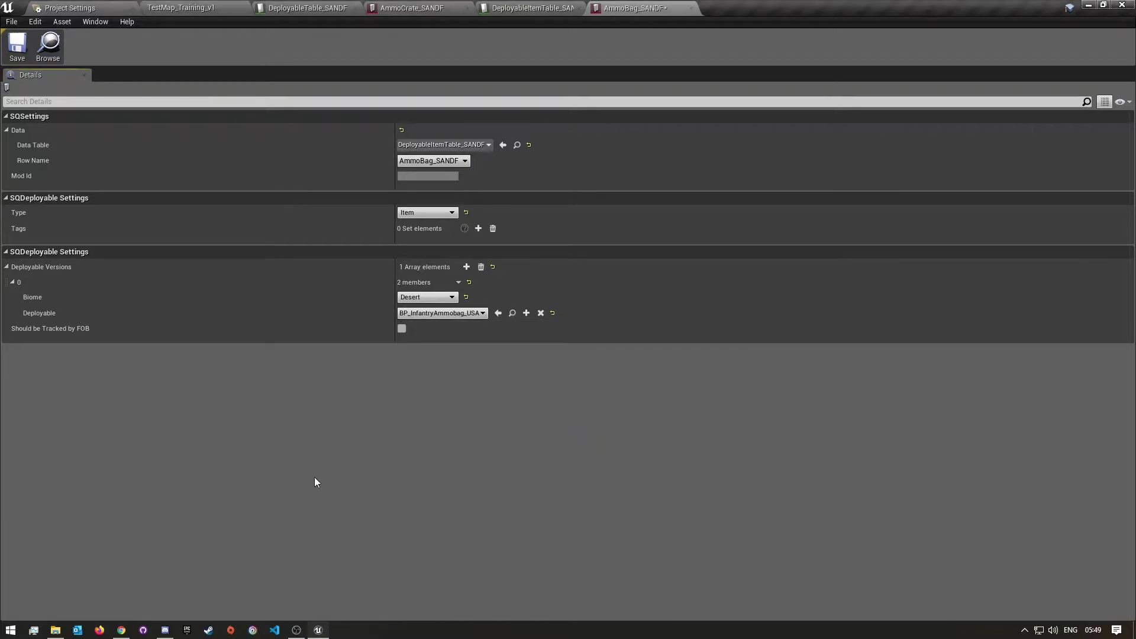
# Look through the available deployable classes for the first version, then save the AmmoBag_SANDF asset.
pyautogui.click(442, 312)
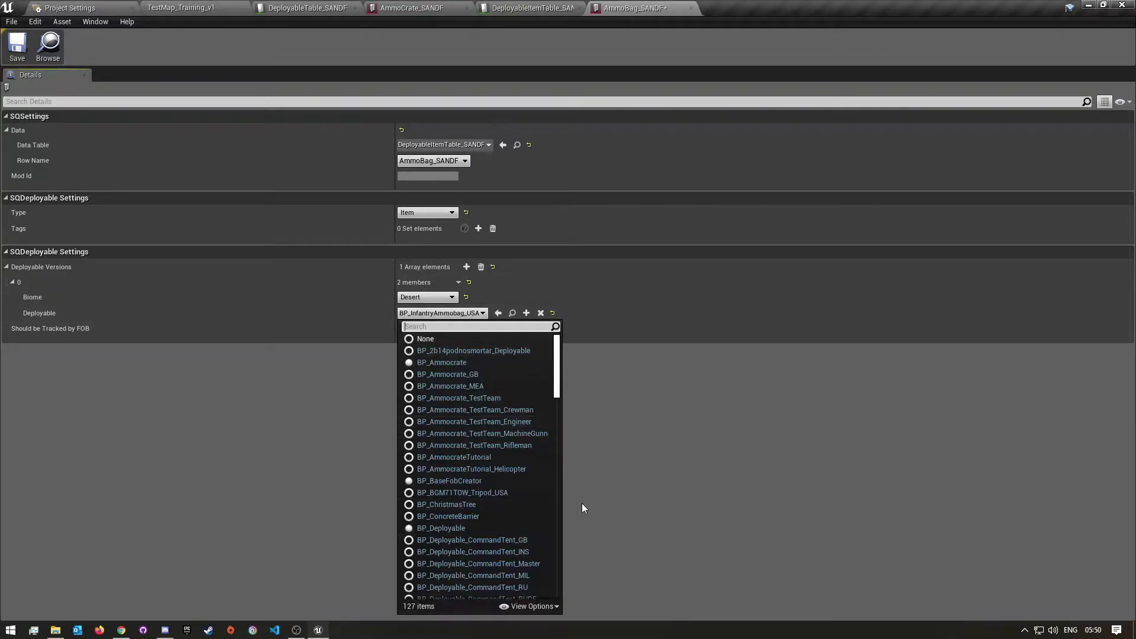
pyautogui.scroll(-6, 493, 552)
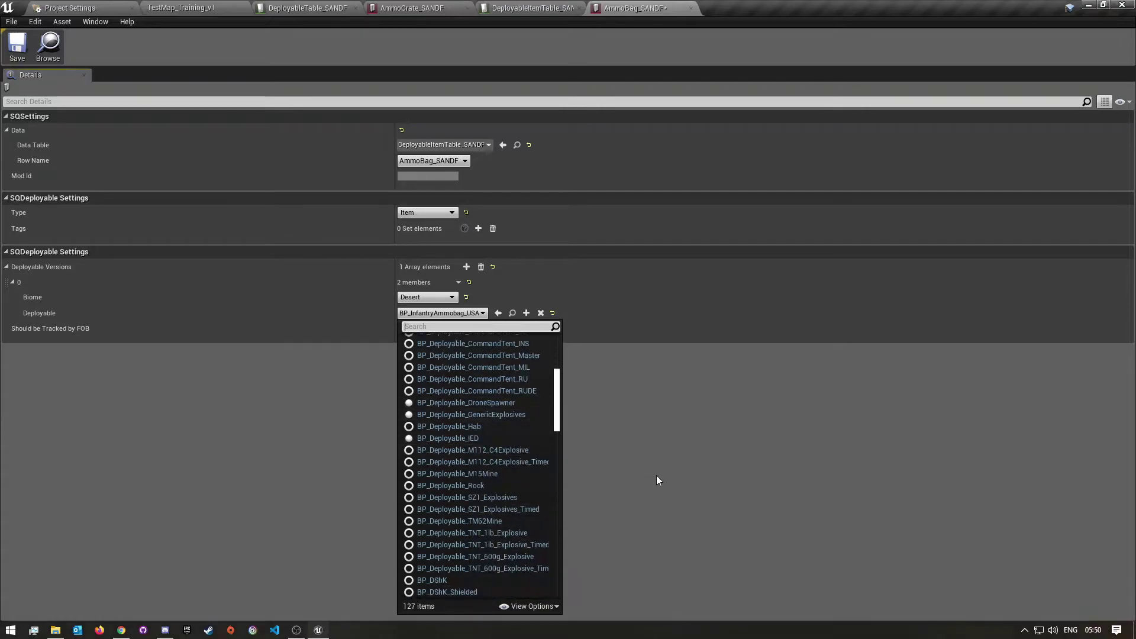
pyautogui.click(780, 458)
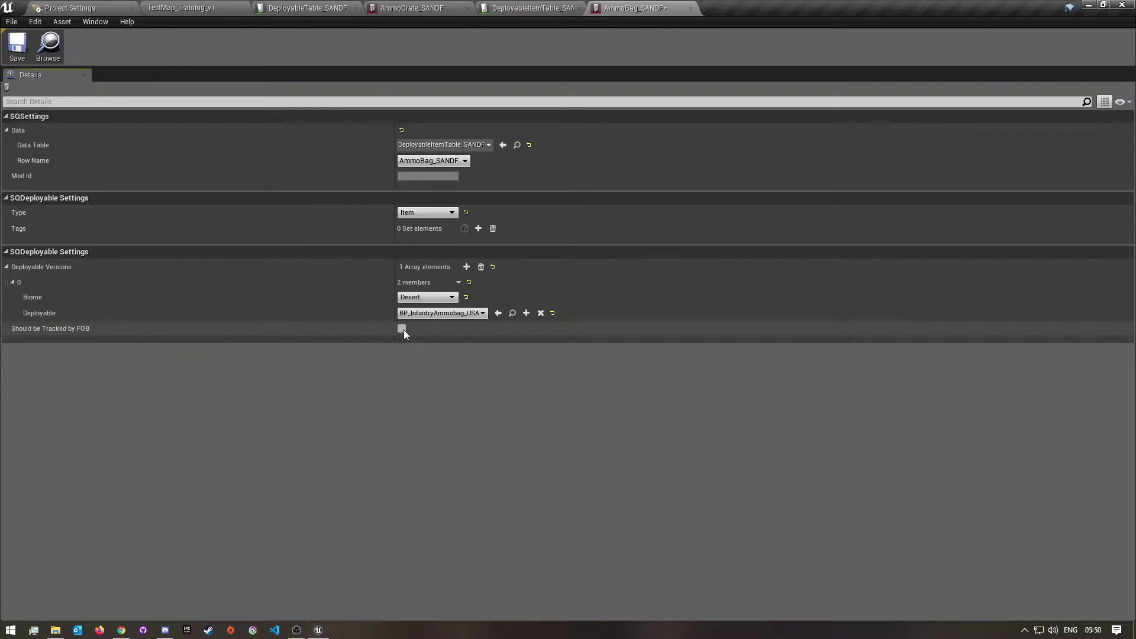
pyautogui.click(17, 44)
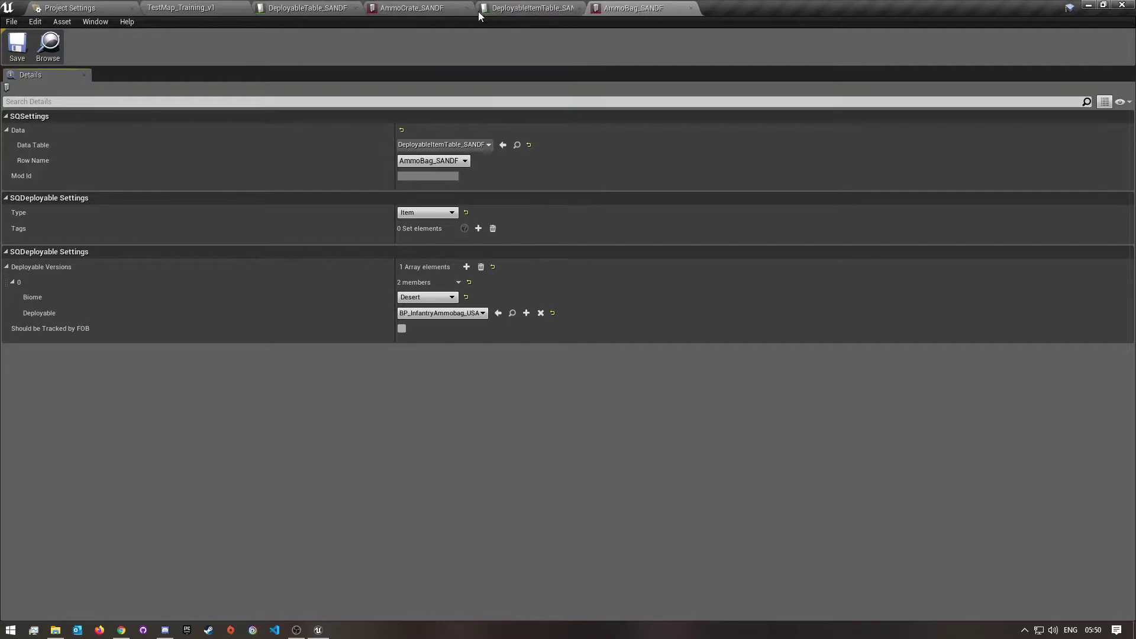
# Return to the TestMap_Training_v1 level, search the content for spawner, and place BP_SQDeployableSpawner on the grass near the red wireframe boxes.
pyautogui.click(541, 5)
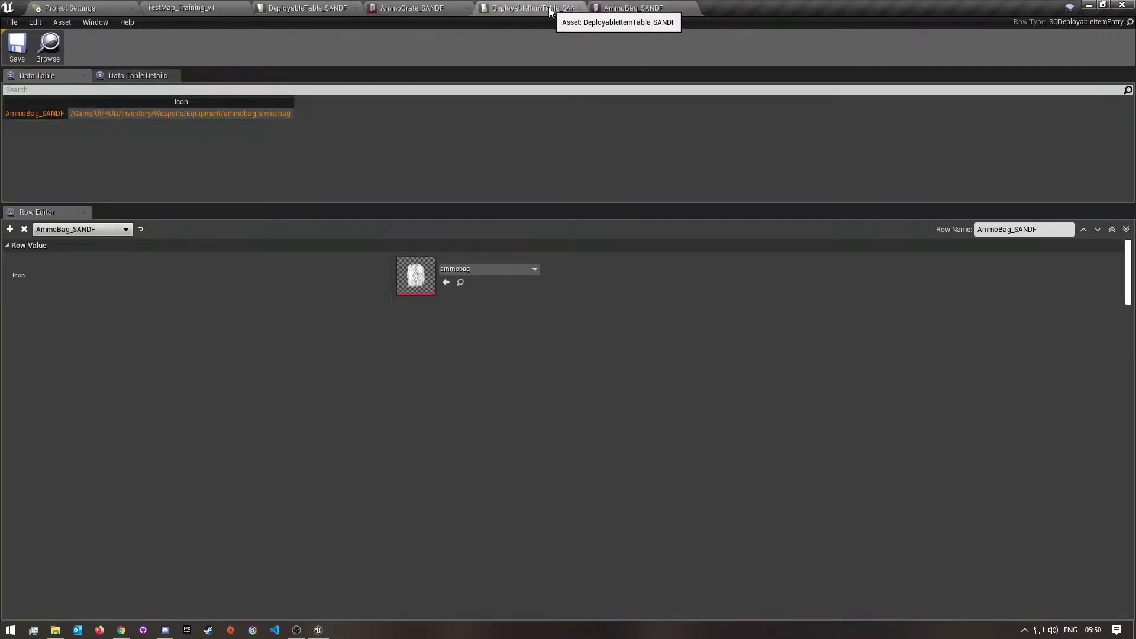
pyautogui.click(182, 8)
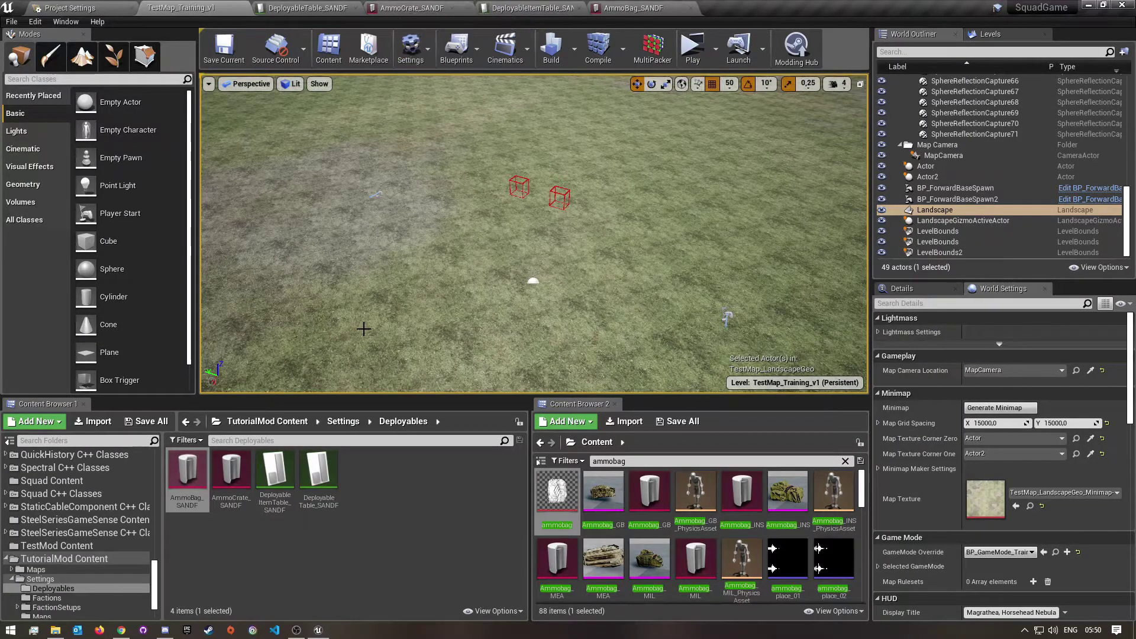
pyautogui.click(845, 460)
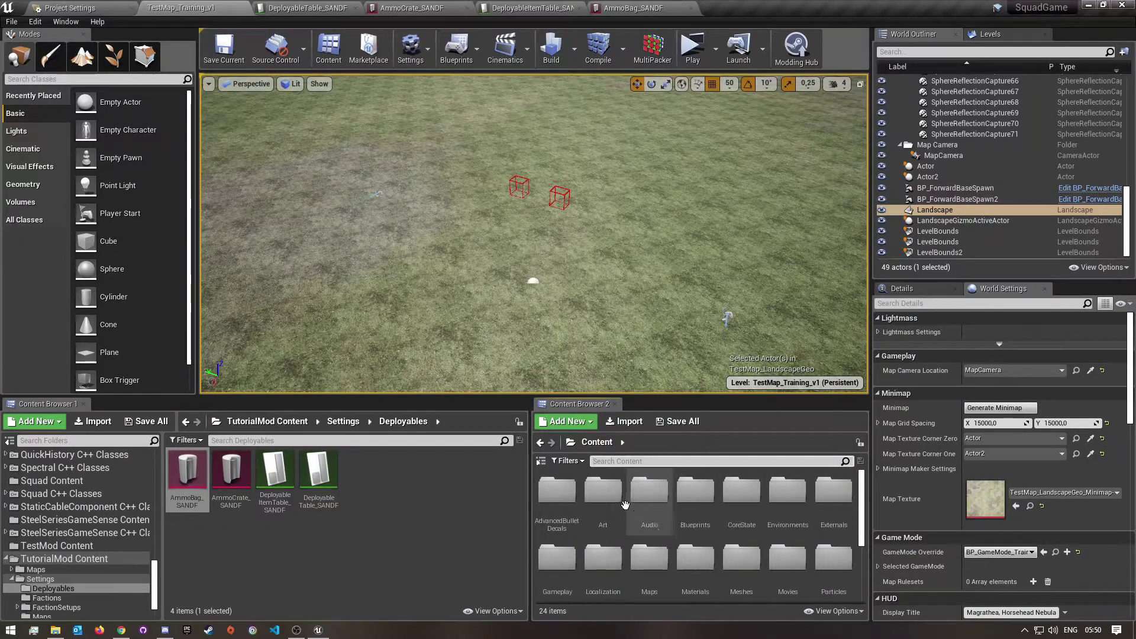
pyautogui.click(606, 461)
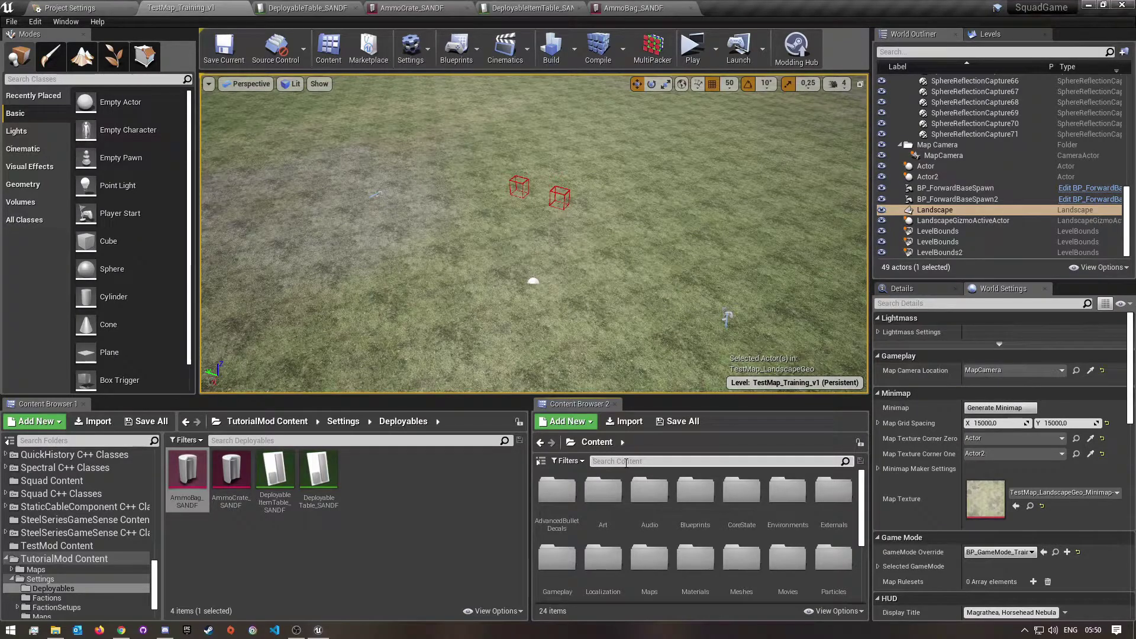
pyautogui.write('spawner')
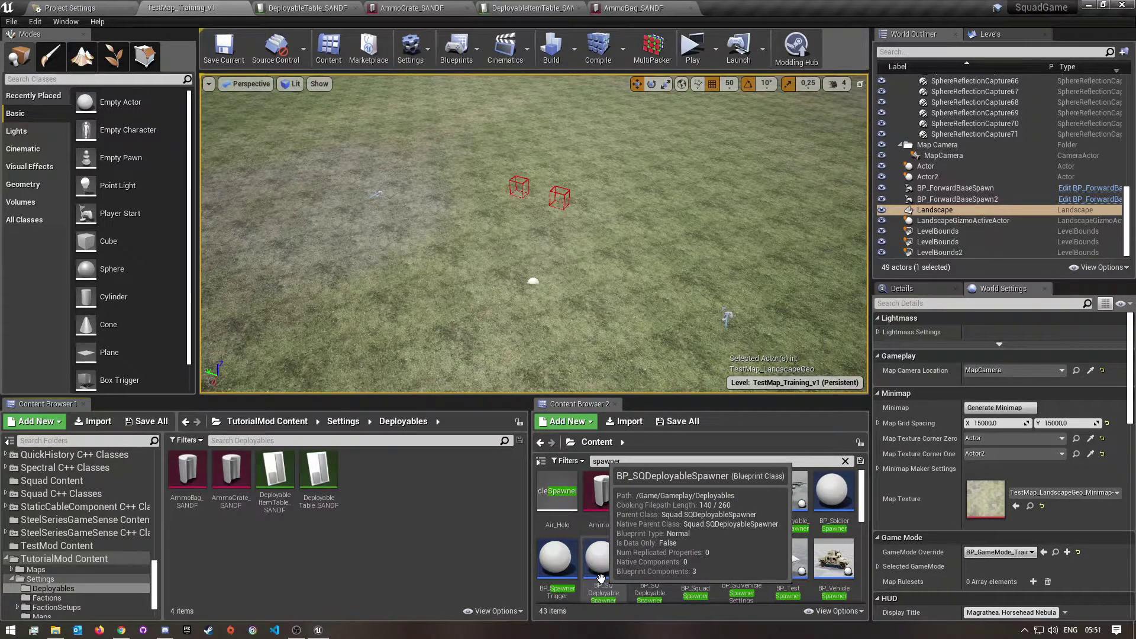
pyautogui.moveTo(601, 577); pyautogui.dragTo(547, 300)
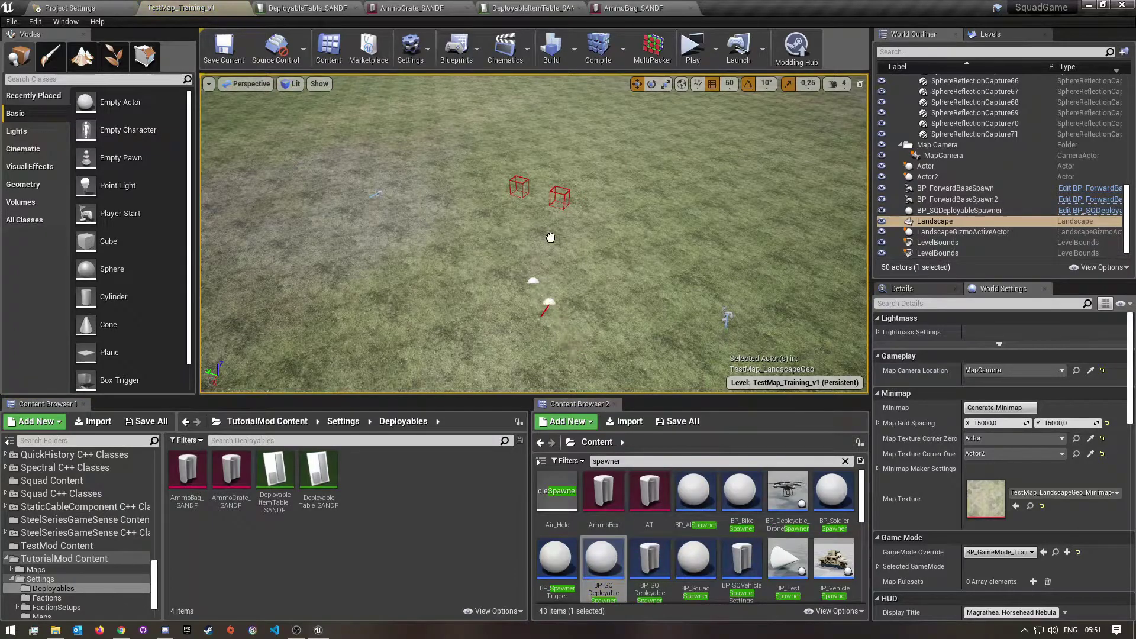
# Duplicate the deployable spawner, moving the copy into the farther red wireframe box and the original into the nearer one.
pyautogui.click(595, 236)
pyautogui.press('f')
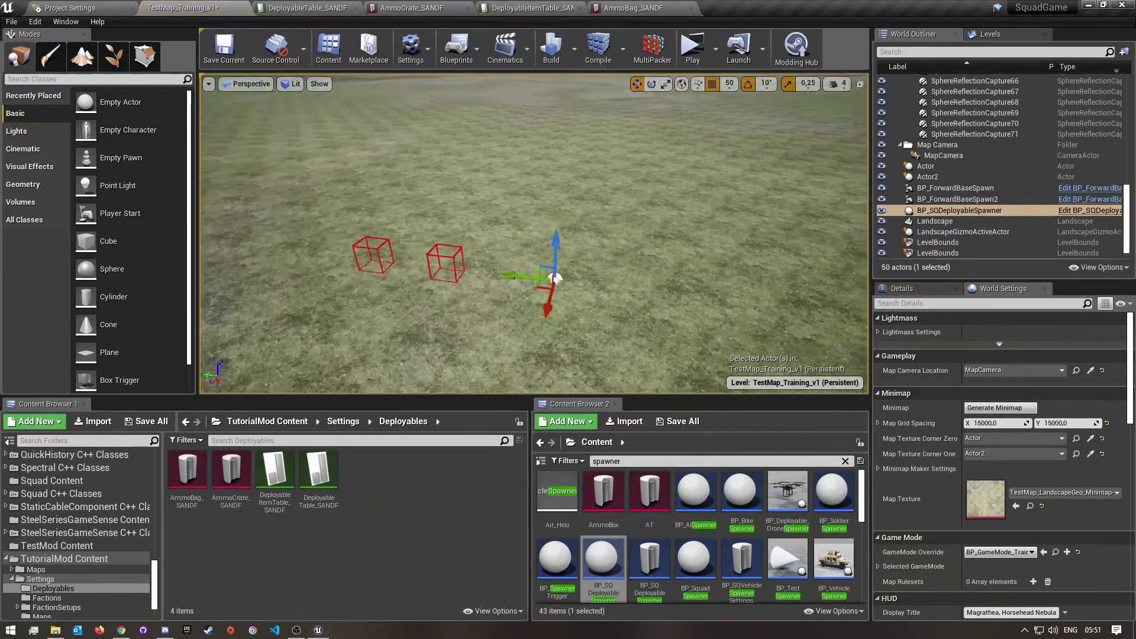
pyautogui.moveTo(545, 270); pyautogui.dragTo(402, 340)
pyautogui.press('a')
pyautogui.moveTo(403, 340); pyautogui.dragTo(451, 357, button='right')
pyautogui.press('s')
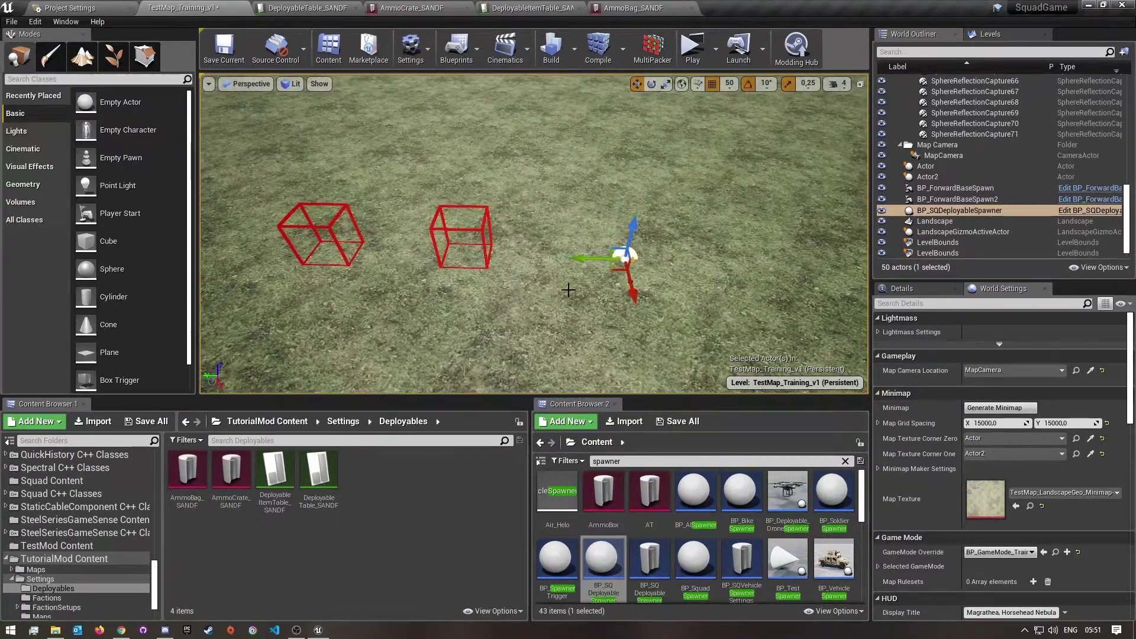
pyautogui.hotkey('ctrl', 'w')
pyautogui.moveTo(603, 257); pyautogui.dragTo(303, 255)
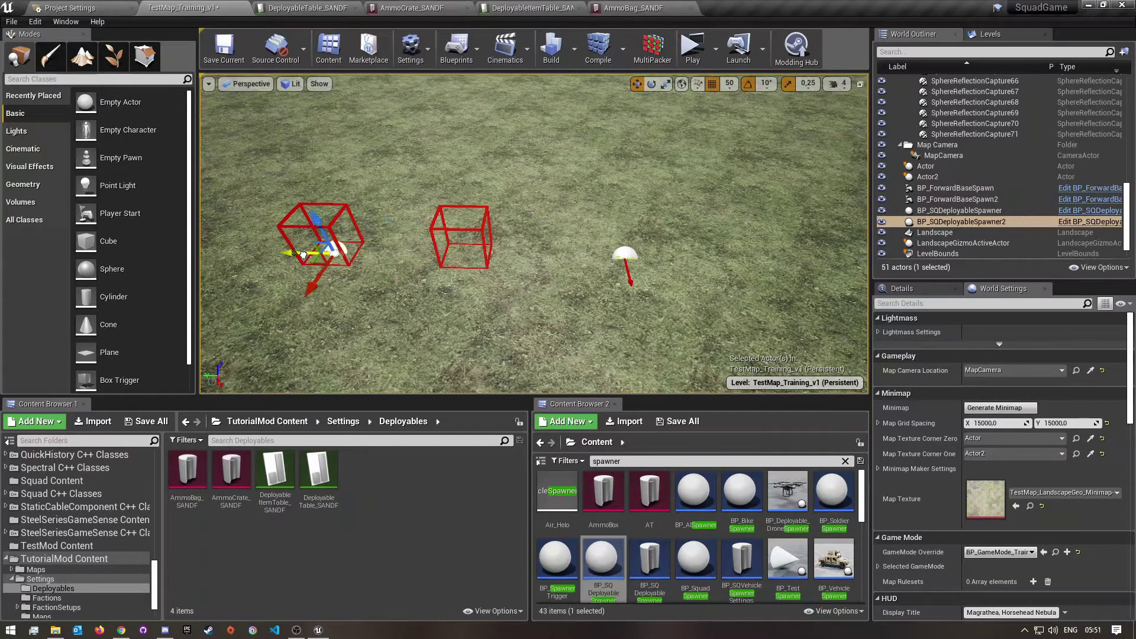
pyautogui.click(630, 263)
pyautogui.moveTo(583, 256); pyautogui.dragTo(429, 255)
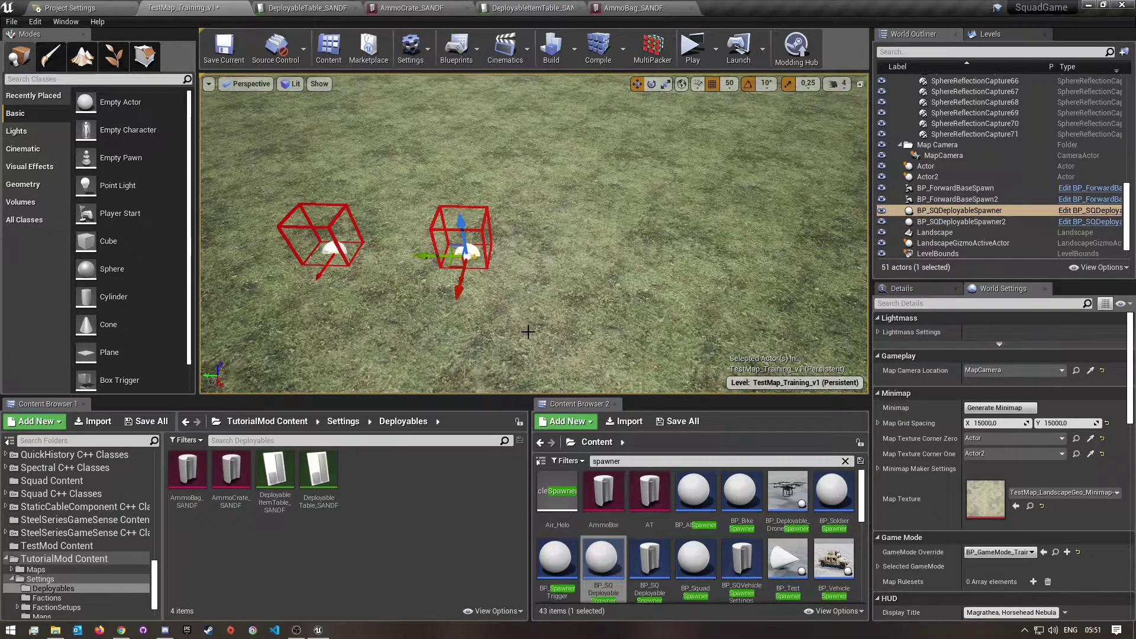
# Assign AmmoBox as the spawner settings of BP_SQDeployableSpawner.
pyautogui.scroll(4, 525, 329)
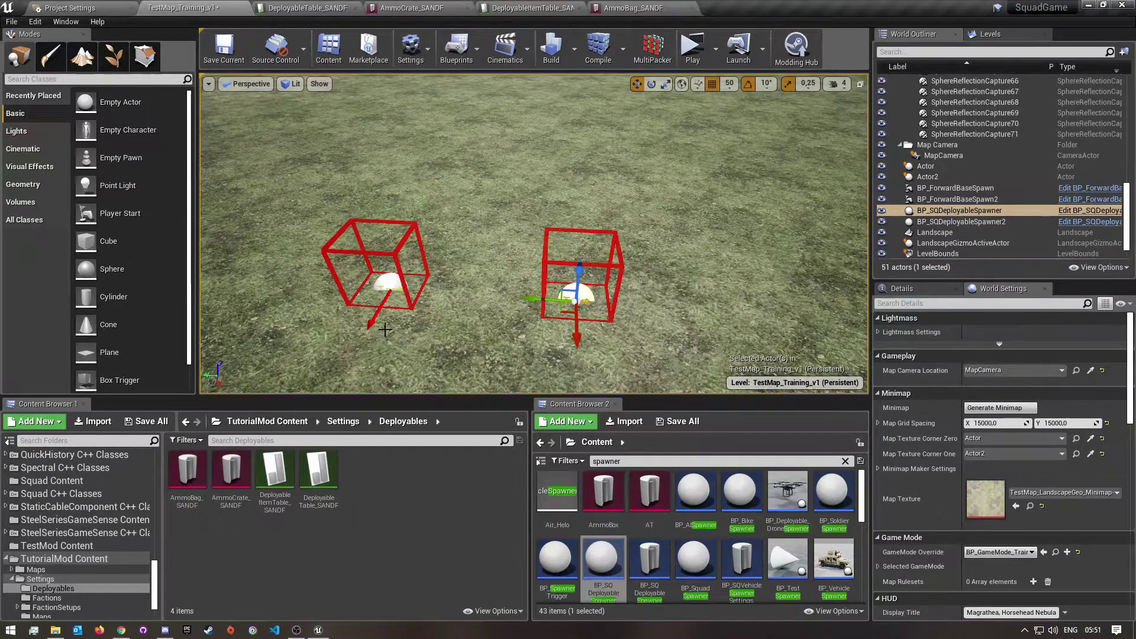
pyautogui.click(377, 280)
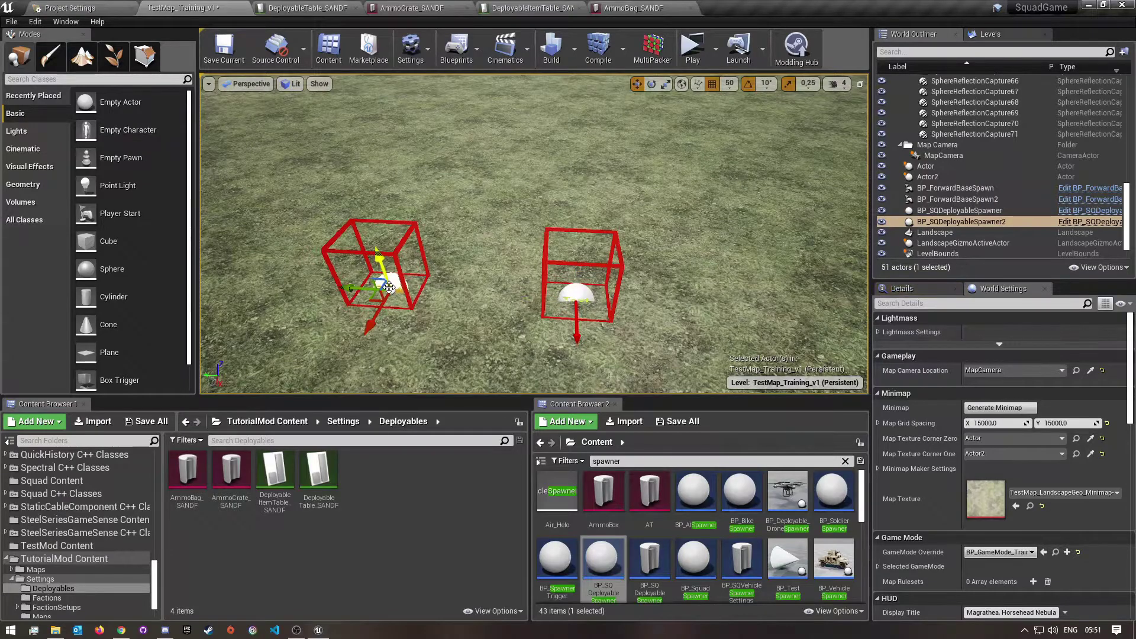
pyautogui.scroll(2, 540, 289)
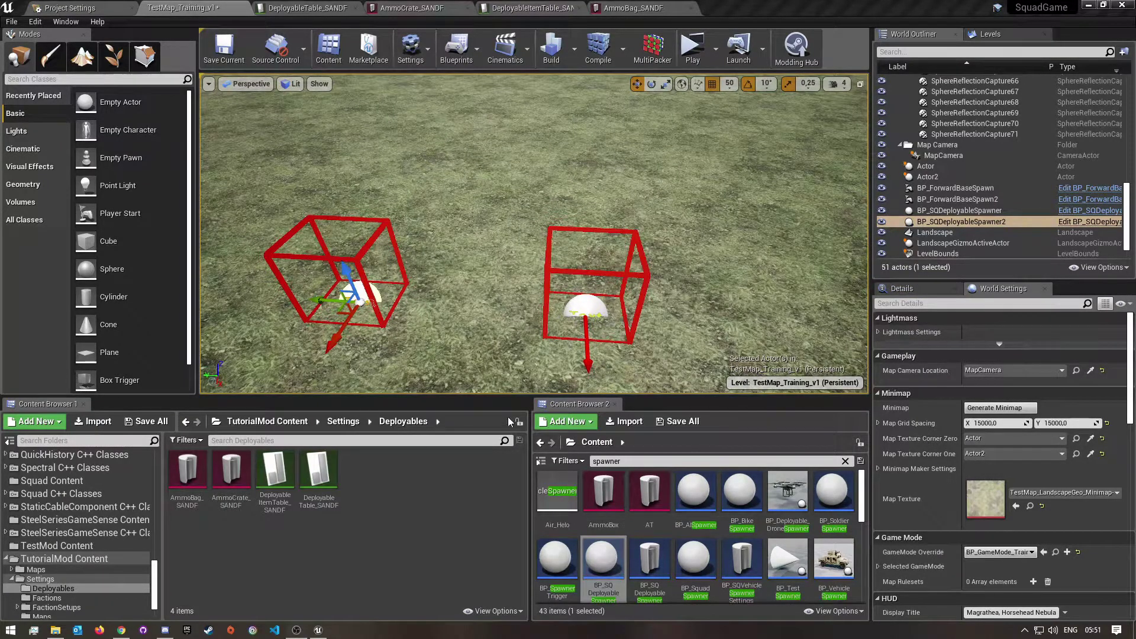
pyautogui.click(581, 306)
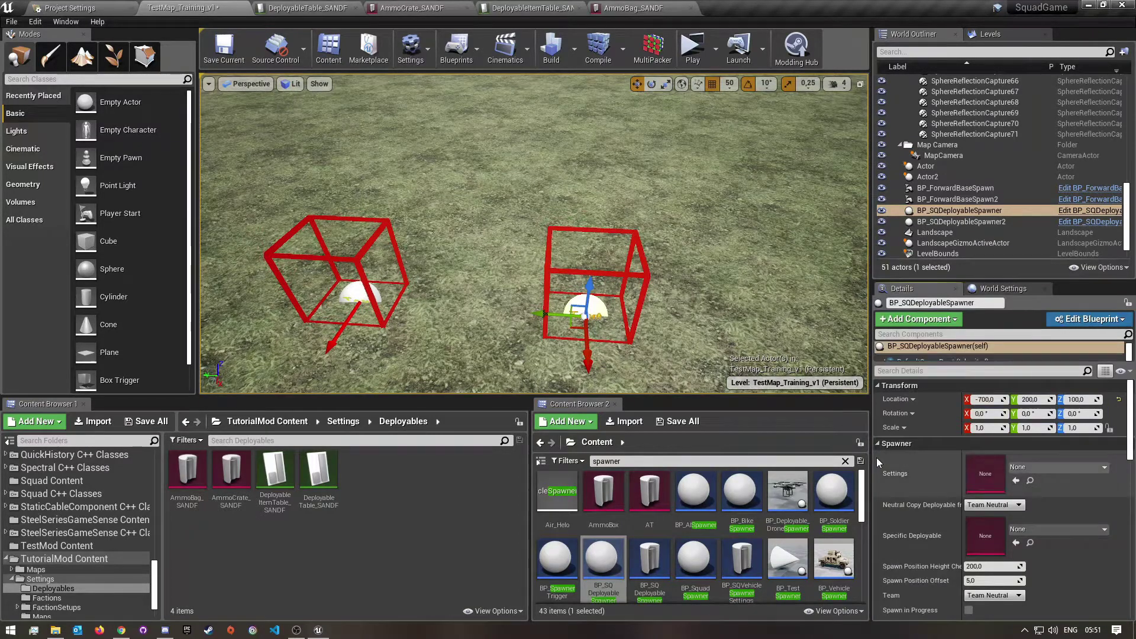
pyautogui.click(1055, 472)
pyautogui.click(994, 301)
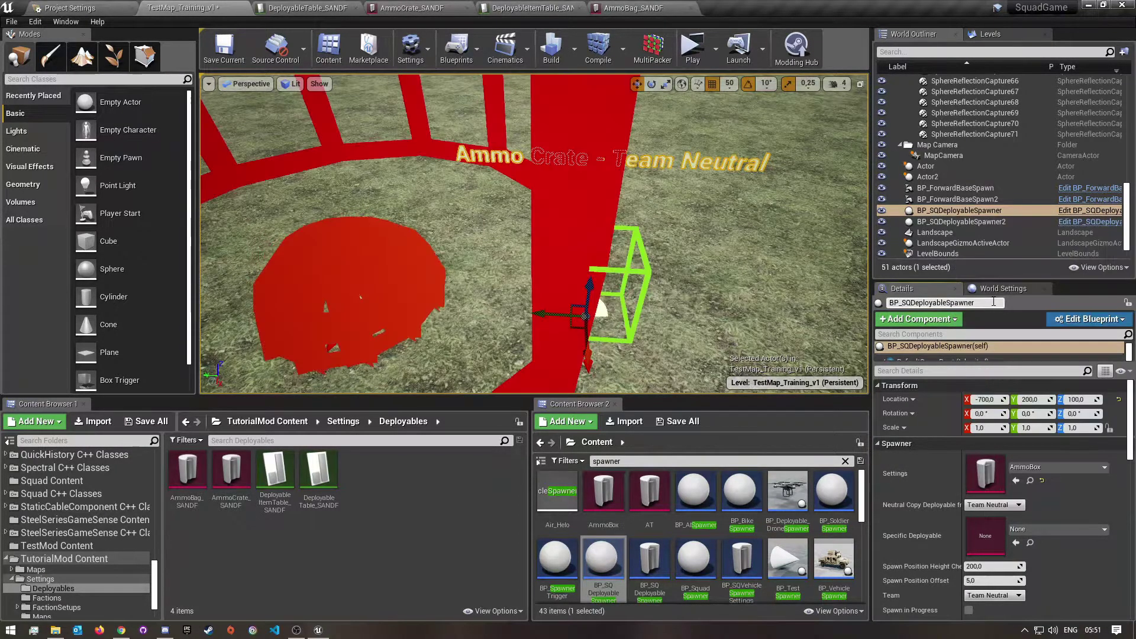
# Set the specific deployable of BP_SQDeployableSpawner to AmmoCrate_SANDF.
pyautogui.scroll(-8, 654, 309)
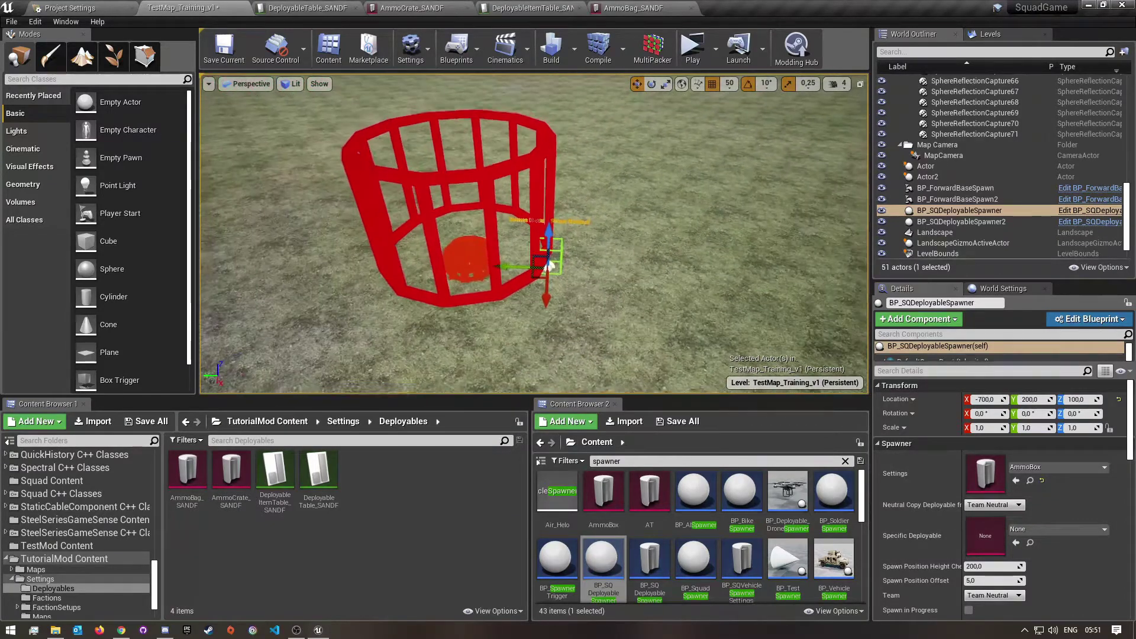
pyautogui.scroll(3, 654, 309)
pyautogui.press('d')
pyautogui.moveTo(654, 309); pyautogui.dragTo(787, 327, button='right')
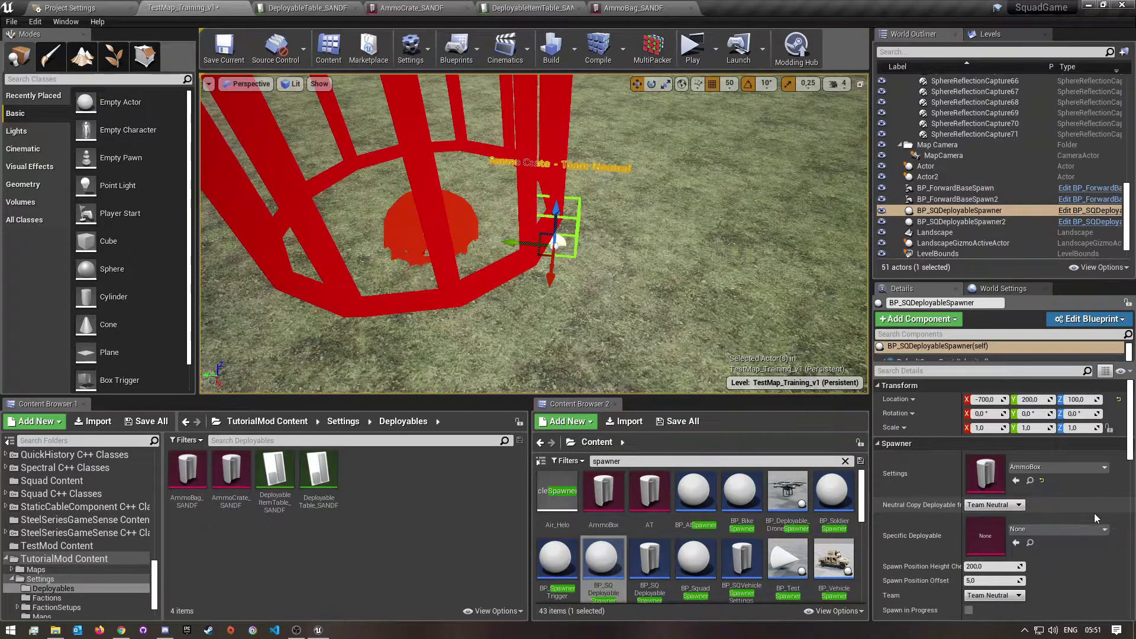
pyautogui.click(1060, 531)
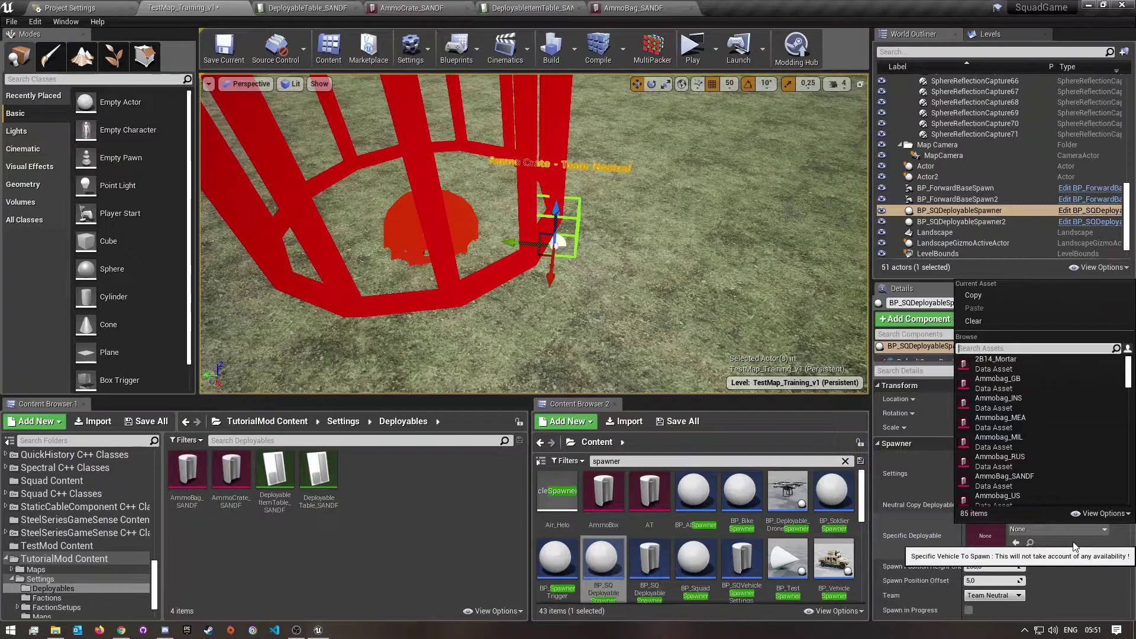
pyautogui.write('Ammocrate')
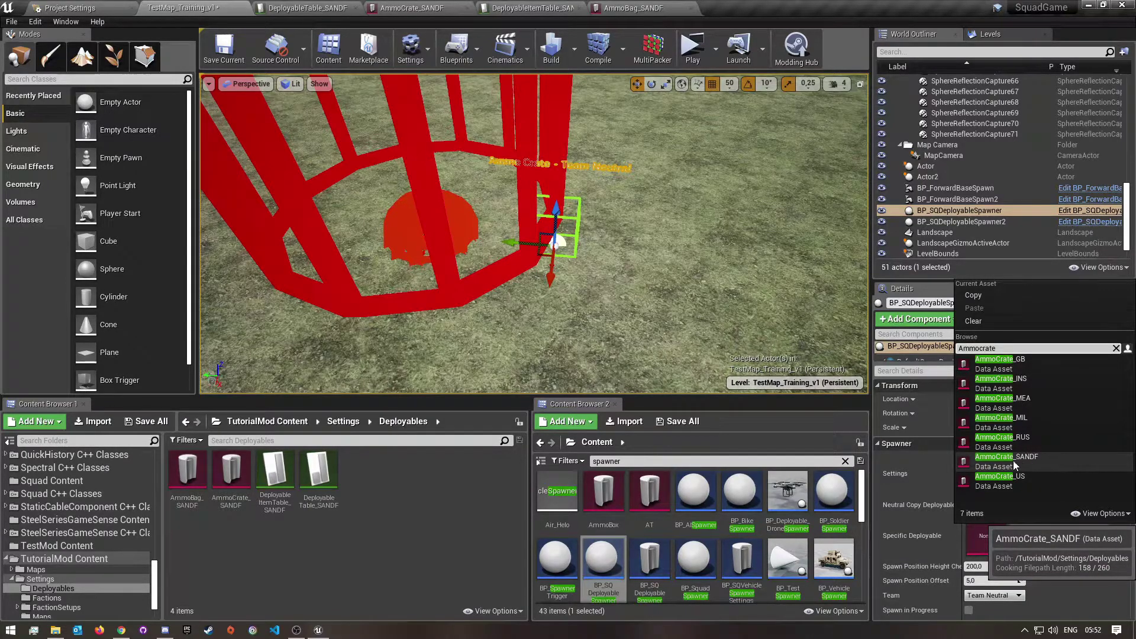
pyautogui.click(1038, 461)
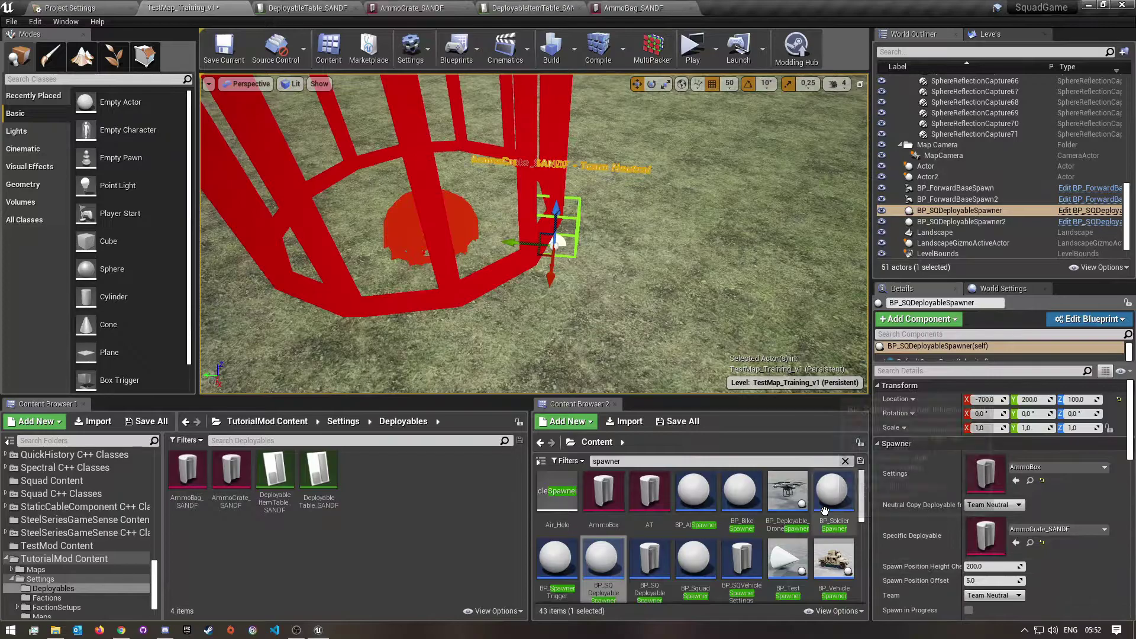
# Set the ammo crate spawner's team to Team One and review its spawn state options without changing them.
pyautogui.scroll(-4, 1041, 580)
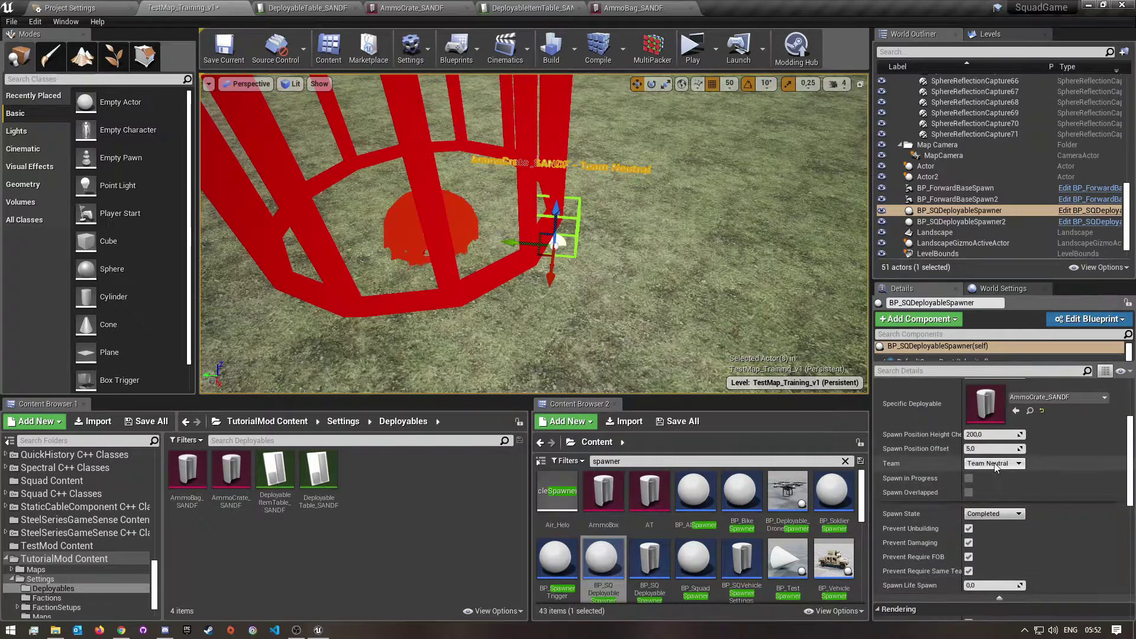
pyautogui.click(979, 464)
pyautogui.click(997, 481)
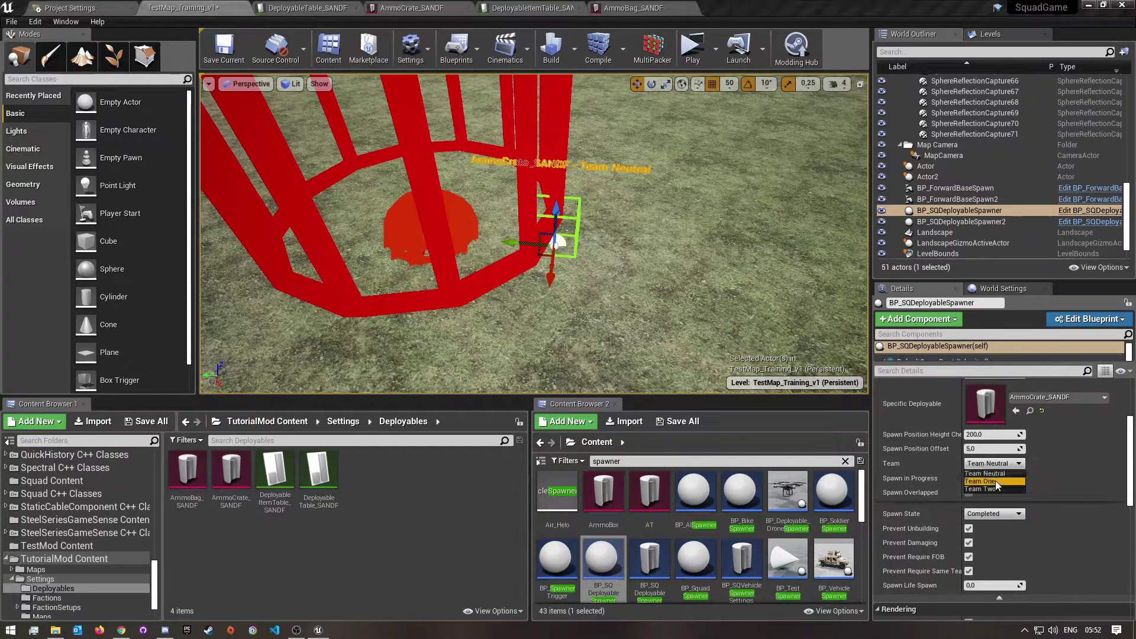
pyautogui.scroll(-2, 980, 597)
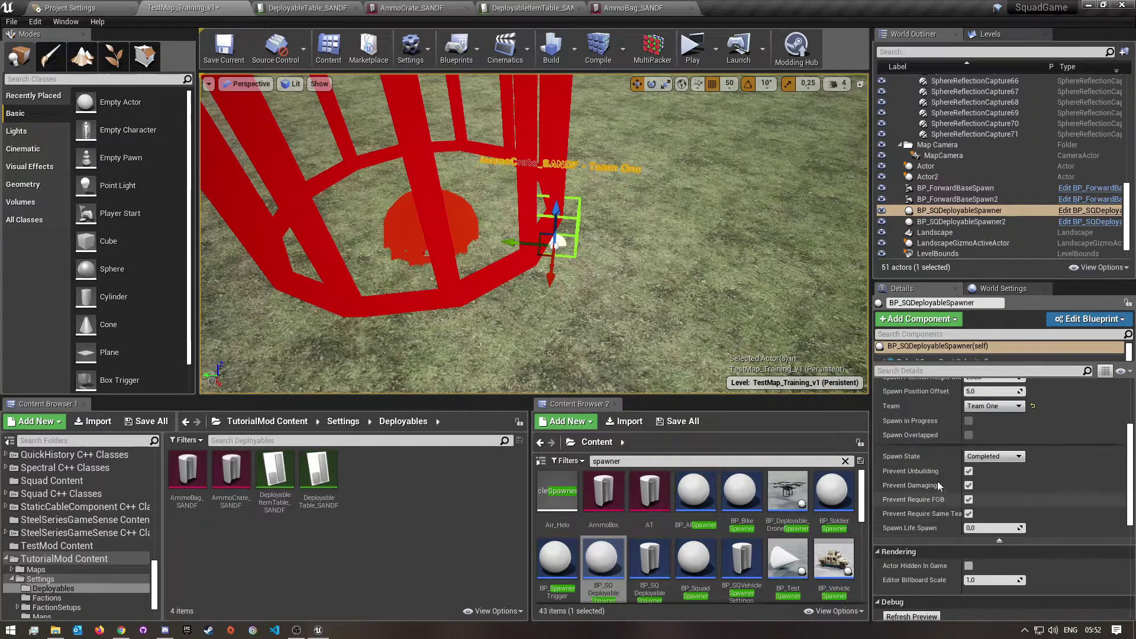
pyautogui.click(1015, 461)
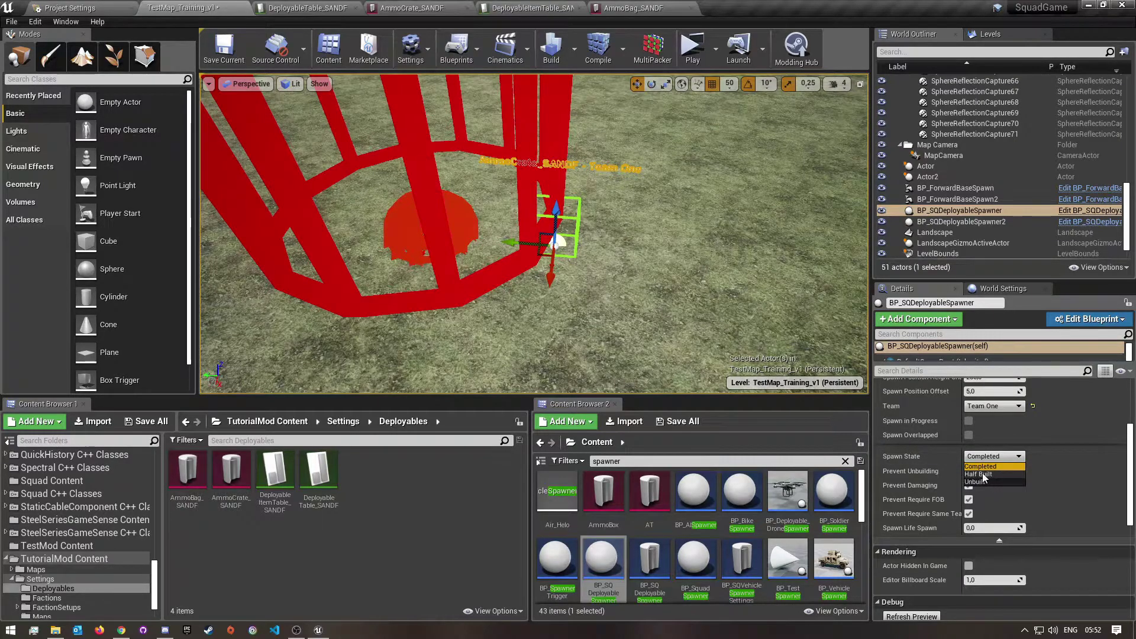
pyautogui.click(1084, 458)
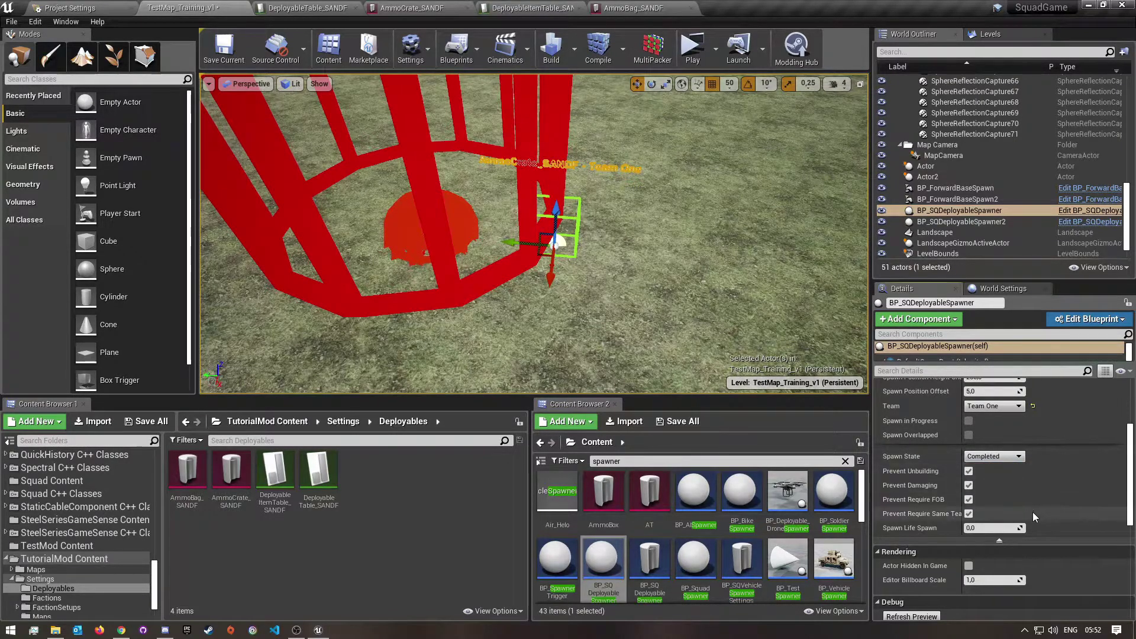
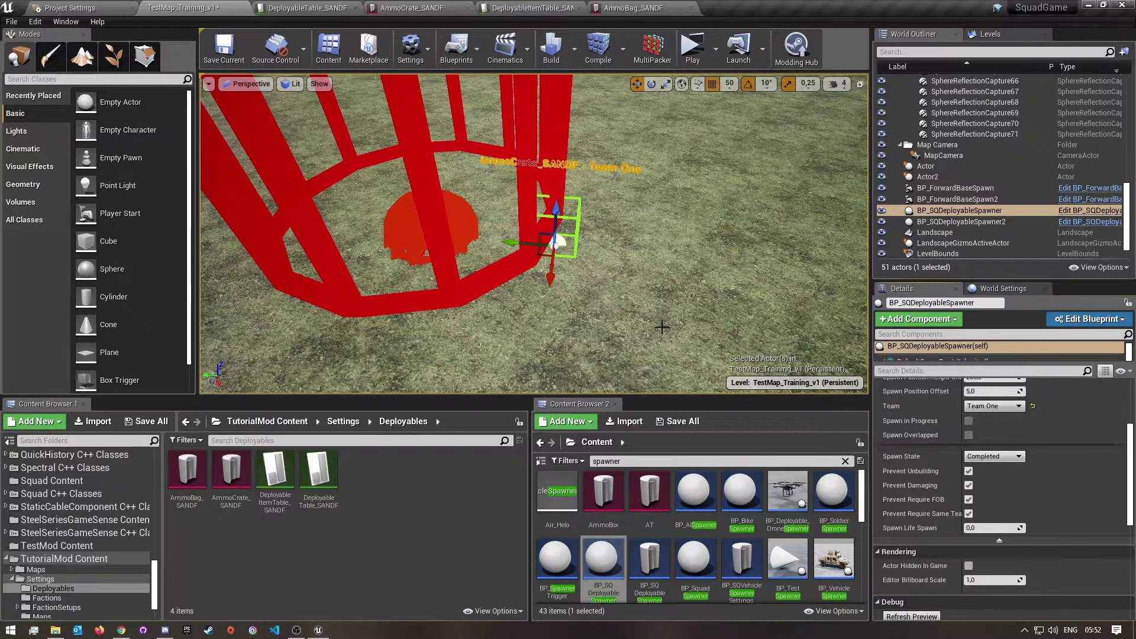
# Select the second deployable spawner in the level and assign AmmoBox as its spawner settings.
pyautogui.click(628, 332)
pyautogui.moveTo(568, 324); pyautogui.dragTo(527, 323, button='right')
pyautogui.press('w')
pyautogui.moveTo(490, 278); pyautogui.dragTo(491, 271, button='right')
pyautogui.click(504, 270)
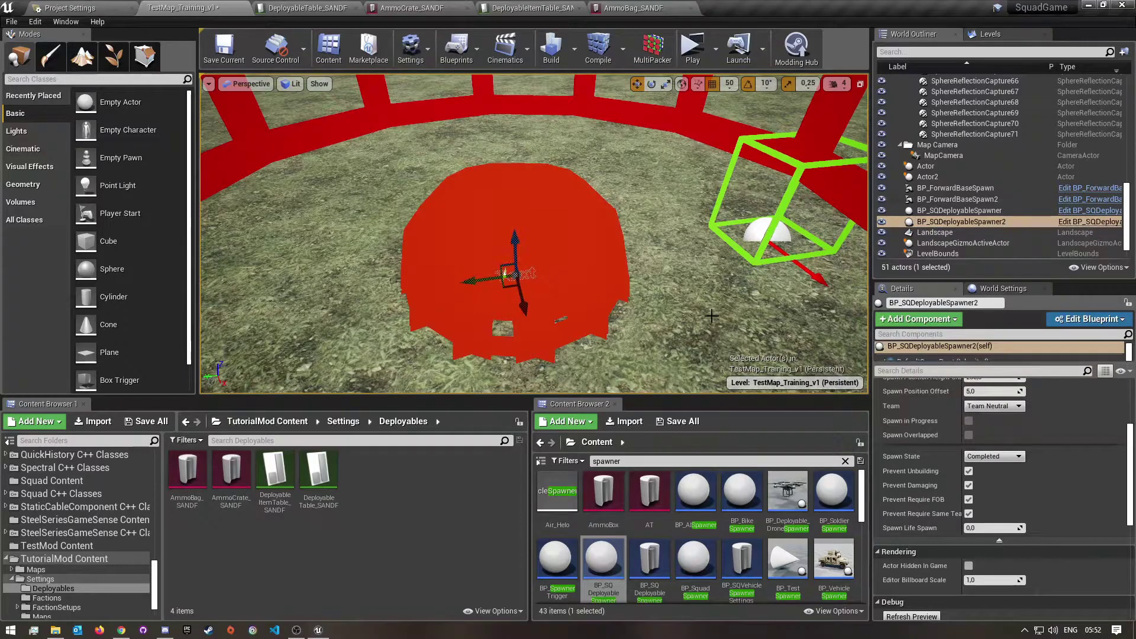
pyautogui.scroll(5, 1047, 454)
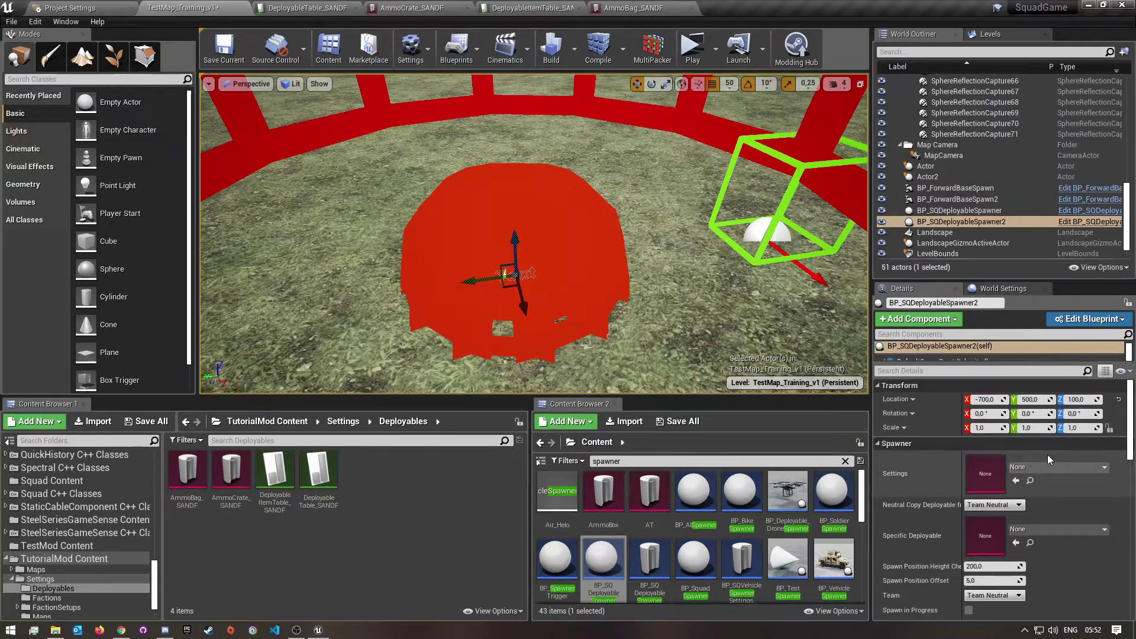
pyautogui.click(1045, 469)
pyautogui.click(1013, 304)
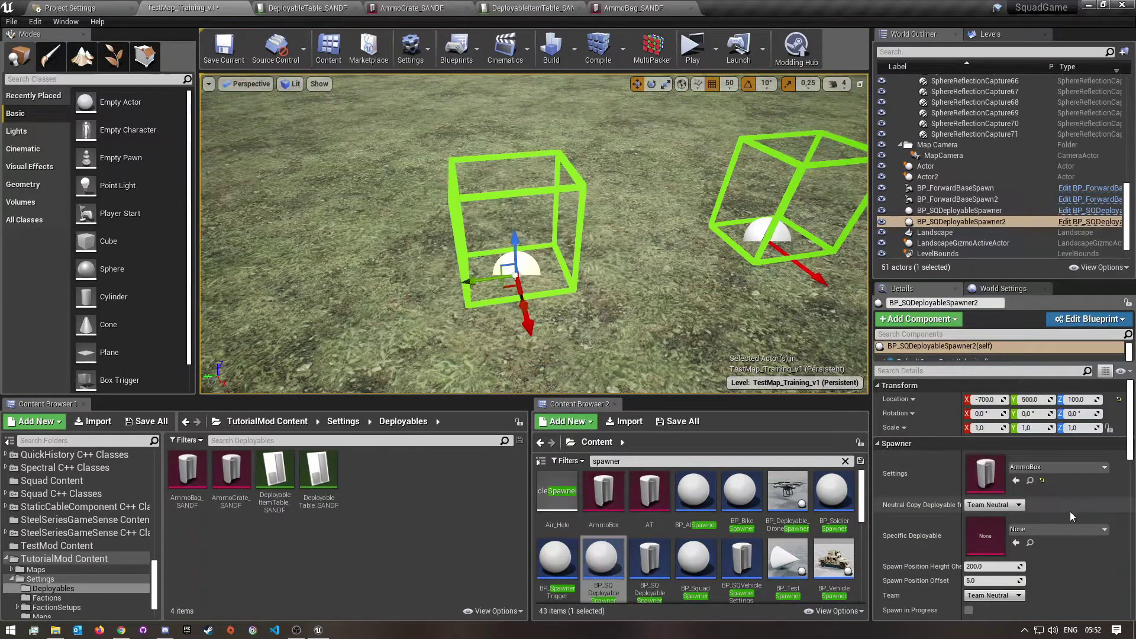
# Set the specific deployable of BP_SQDeployableSpawner2 to Ammobag_RUS.
pyautogui.click(1054, 530)
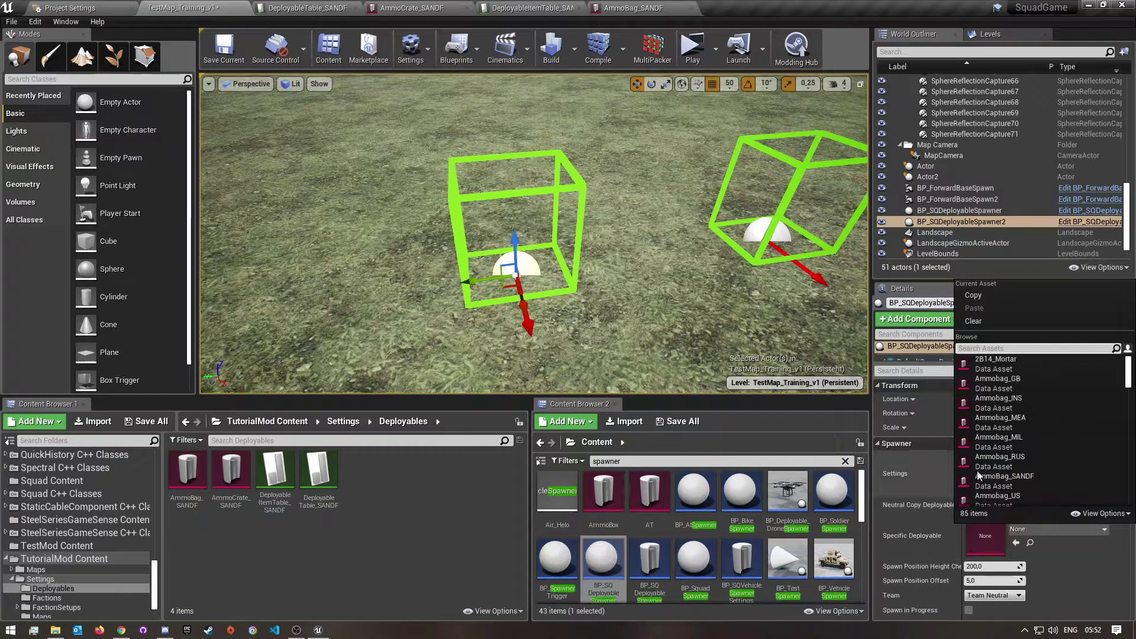
pyautogui.click(1025, 461)
pyautogui.moveTo(551, 215); pyautogui.dragTo(524, 239, button='right')
pyautogui.press('s')
pyautogui.press('d')
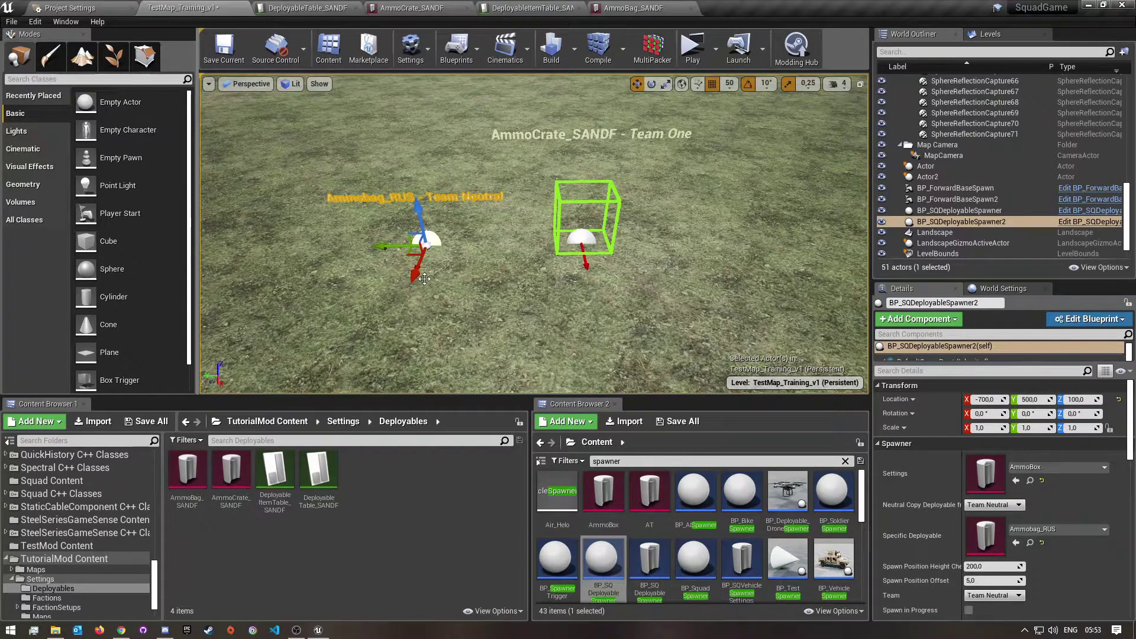
pyautogui.press('w')
pyautogui.press('a')
pyautogui.moveTo(385, 248); pyautogui.dragTo(413, 246, button='right')
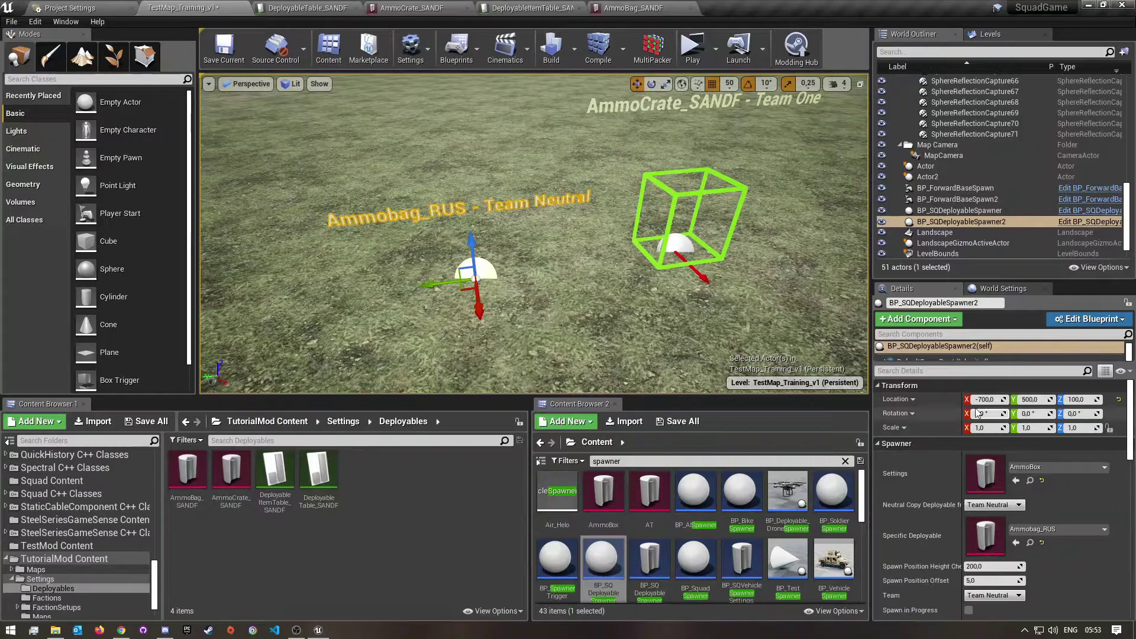
# Set the ammo bag spawner's team to Team Two and look over its remaining spawner options.
pyautogui.scroll(-3, 1012, 555)
pyautogui.click(994, 539)
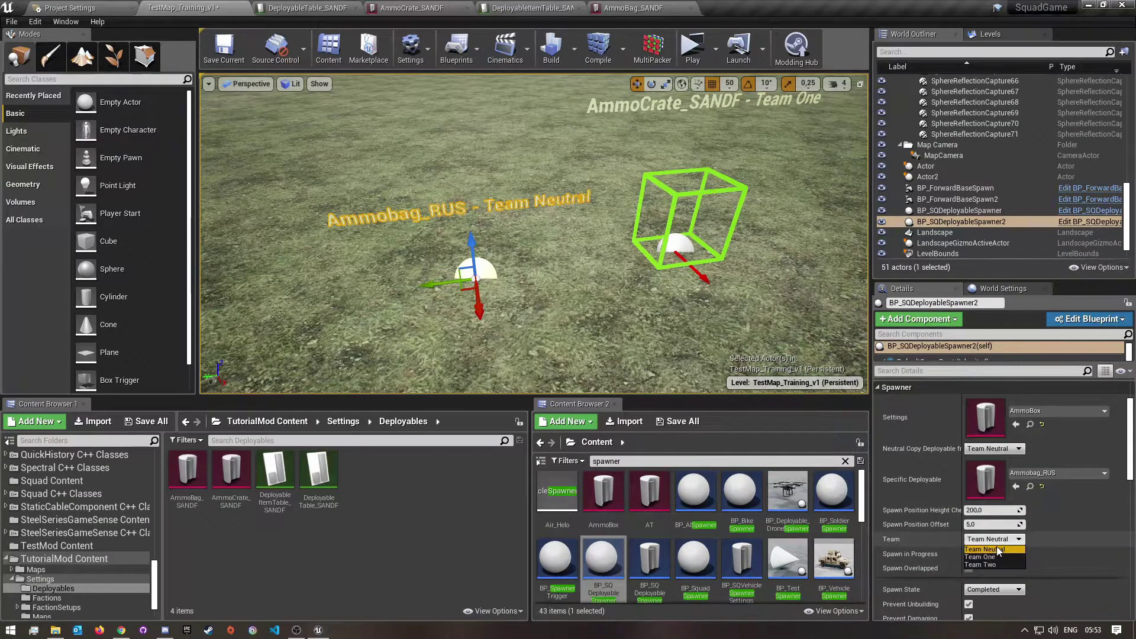
pyautogui.click(996, 565)
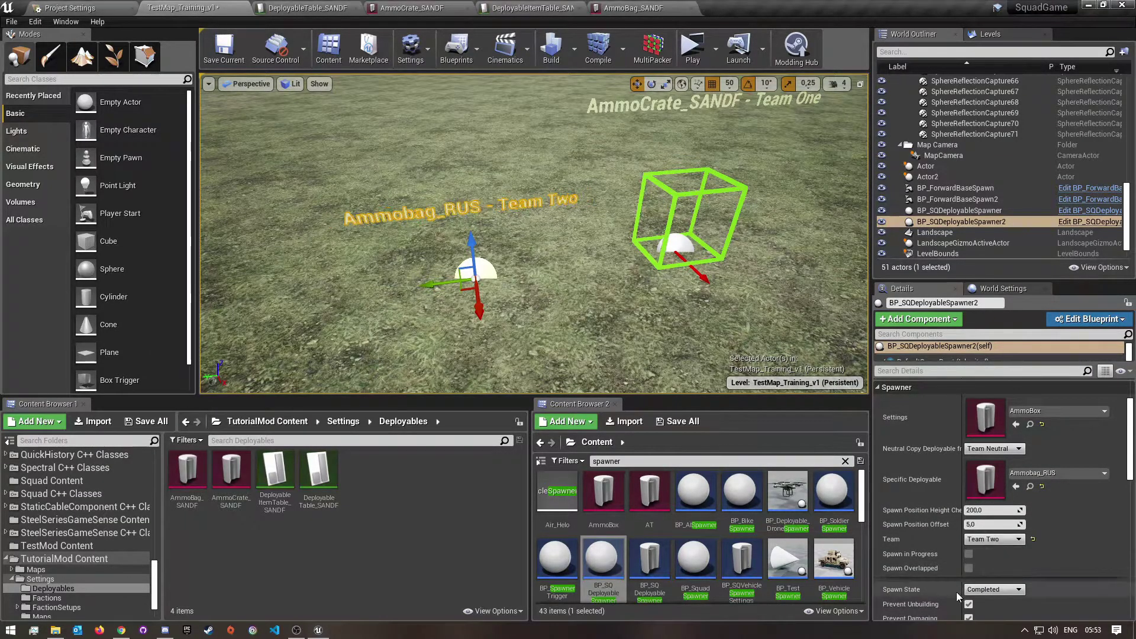
pyautogui.scroll(-2, 1067, 568)
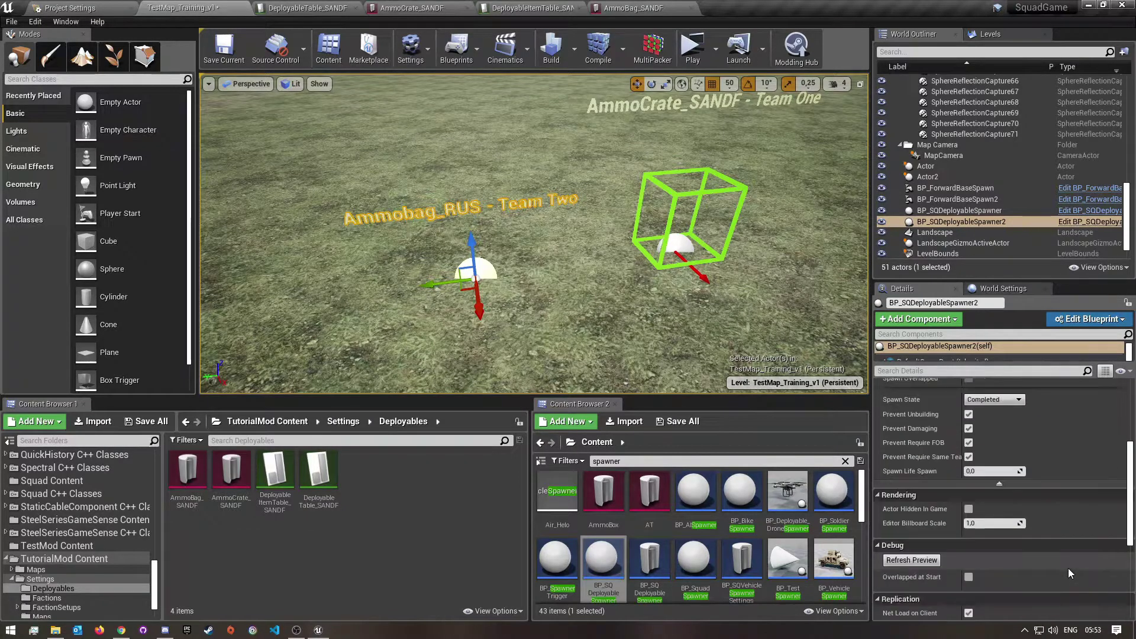
pyautogui.scroll(4, 1074, 562)
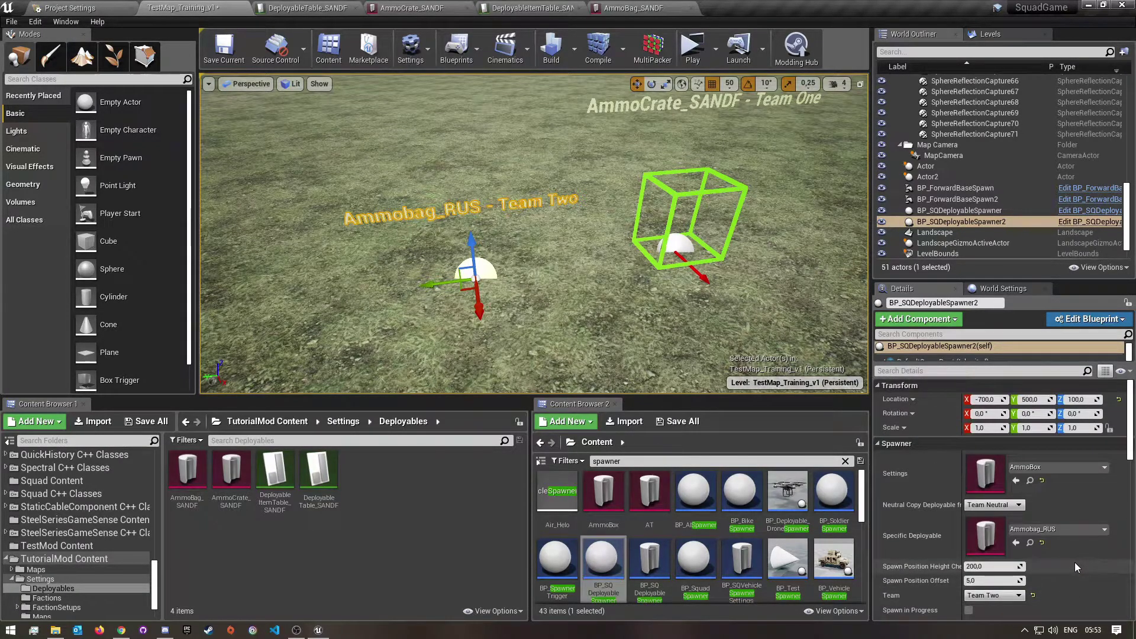
pyautogui.moveTo(587, 346)
pyautogui.mouseDown(button='right')
pyautogui.moveTo(562, 349)
pyautogui.moveTo(588, 346)
pyautogui.mouseUp(button='right')
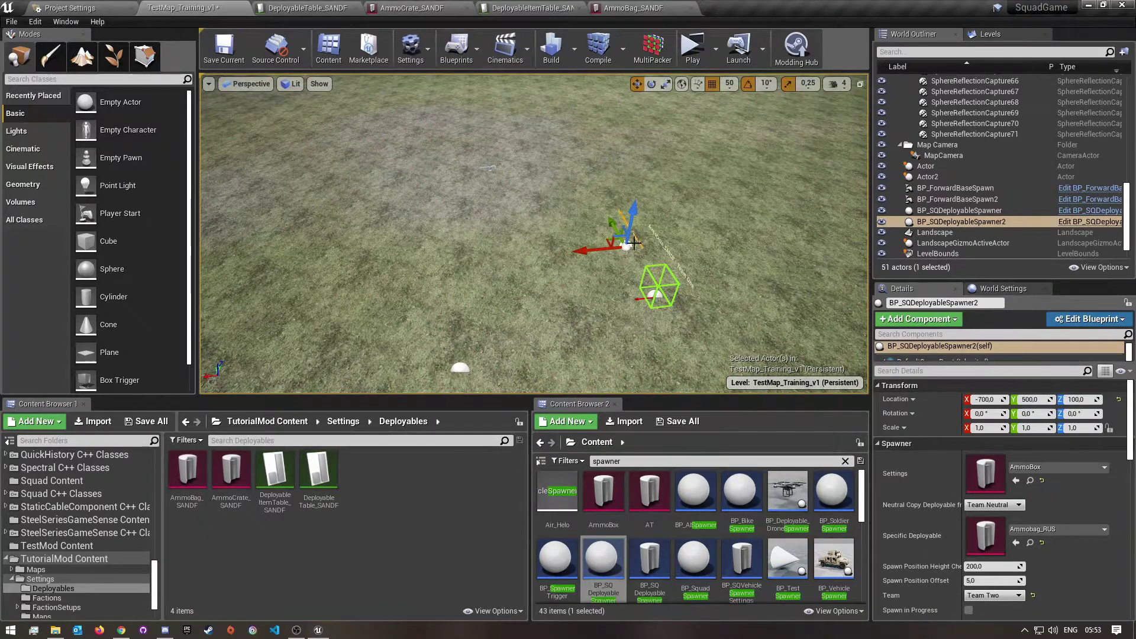
pyautogui.moveTo(355, 208)
pyautogui.mouseDown(button='right')
pyautogui.moveTo(409, 209)
pyautogui.moveTo(355, 209)
pyautogui.mouseUp(button='right')
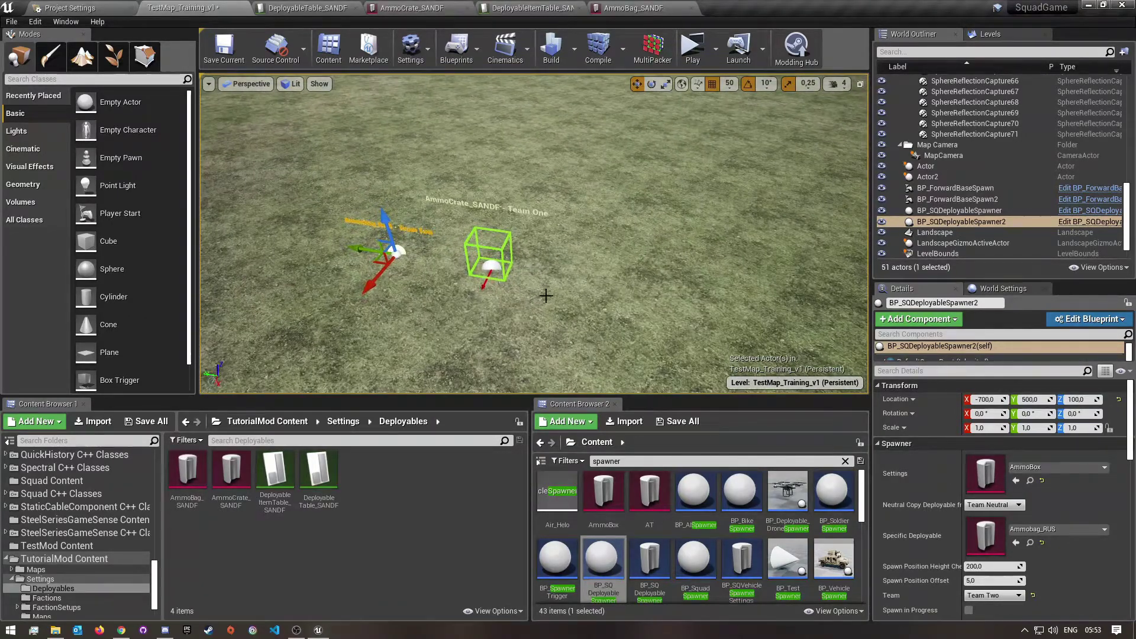
pyautogui.moveTo(527, 307); pyautogui.dragTo(502, 307, button='right')
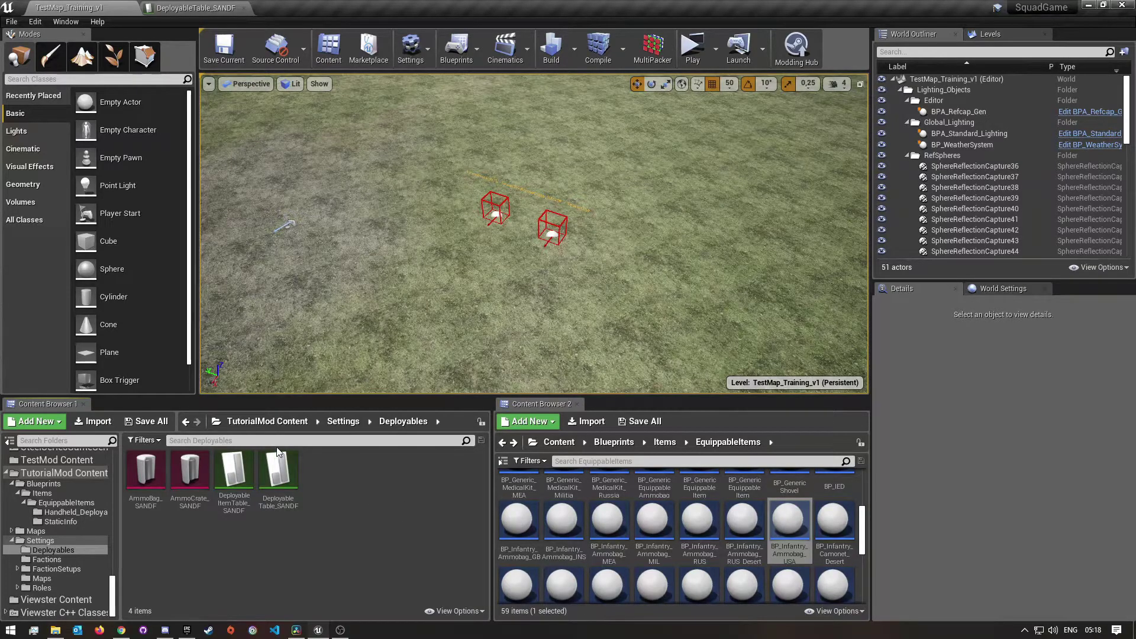
# Open the EquippableItems folder under Blueprints and Items in the TutorialMod content.
pyautogui.click(256, 421)
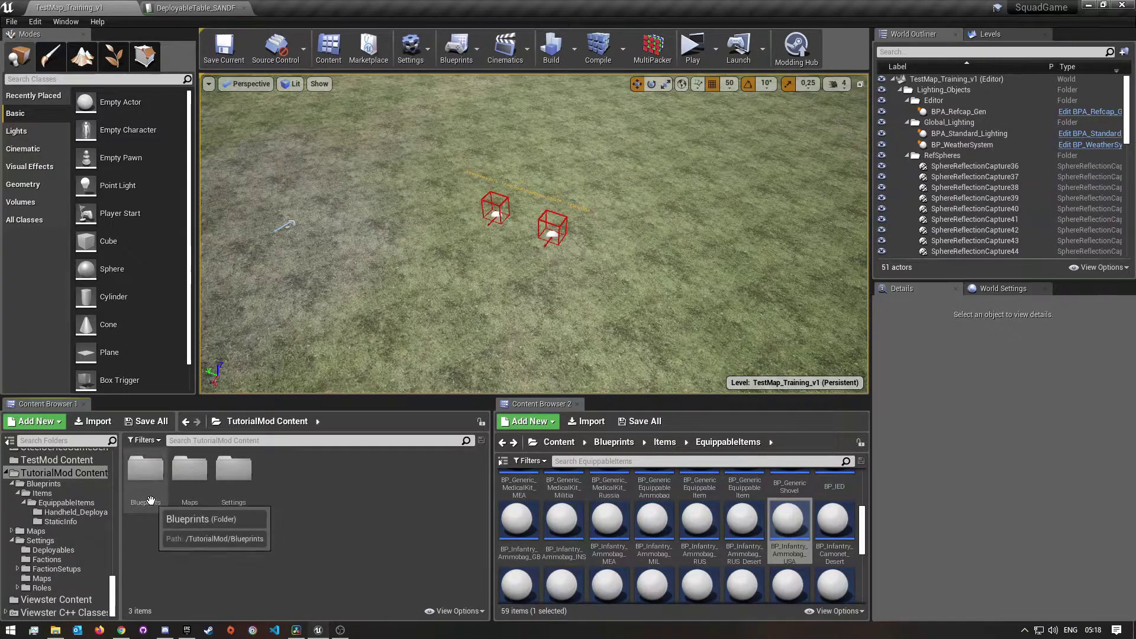
pyautogui.rightClick(169, 537)
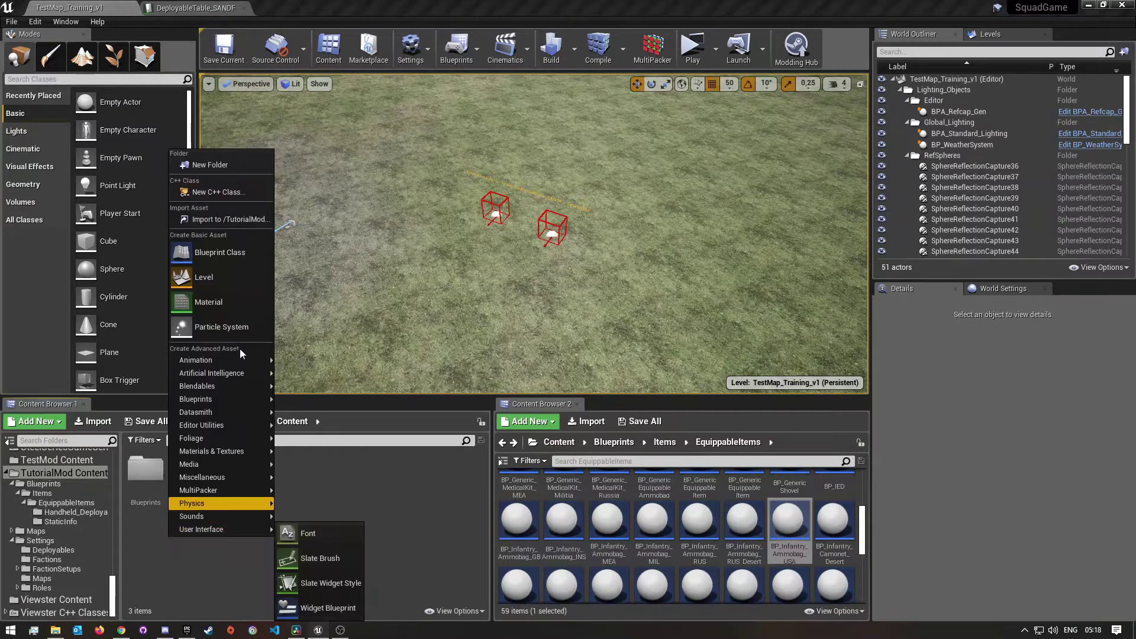
pyautogui.click(310, 519)
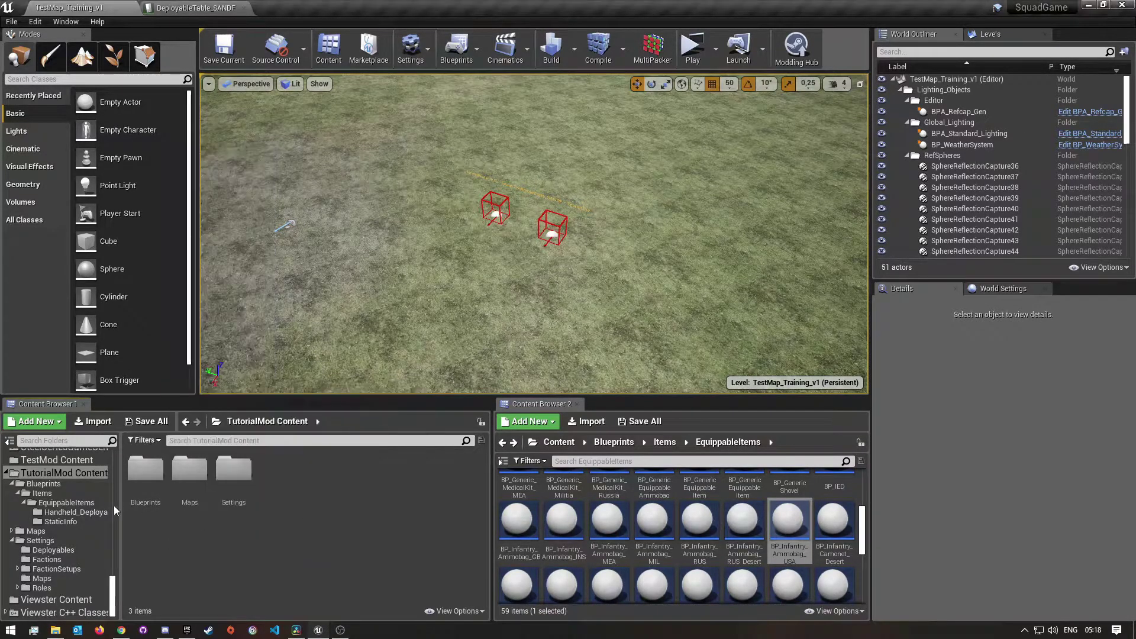
pyautogui.doubleClick(152, 482)
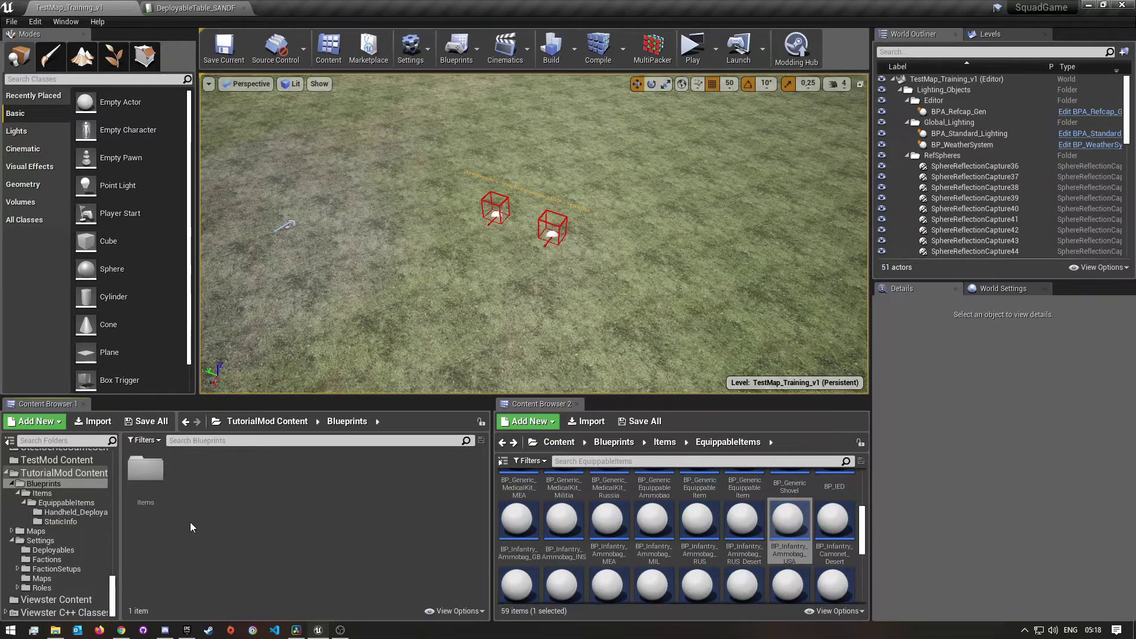
pyautogui.doubleClick(145, 471)
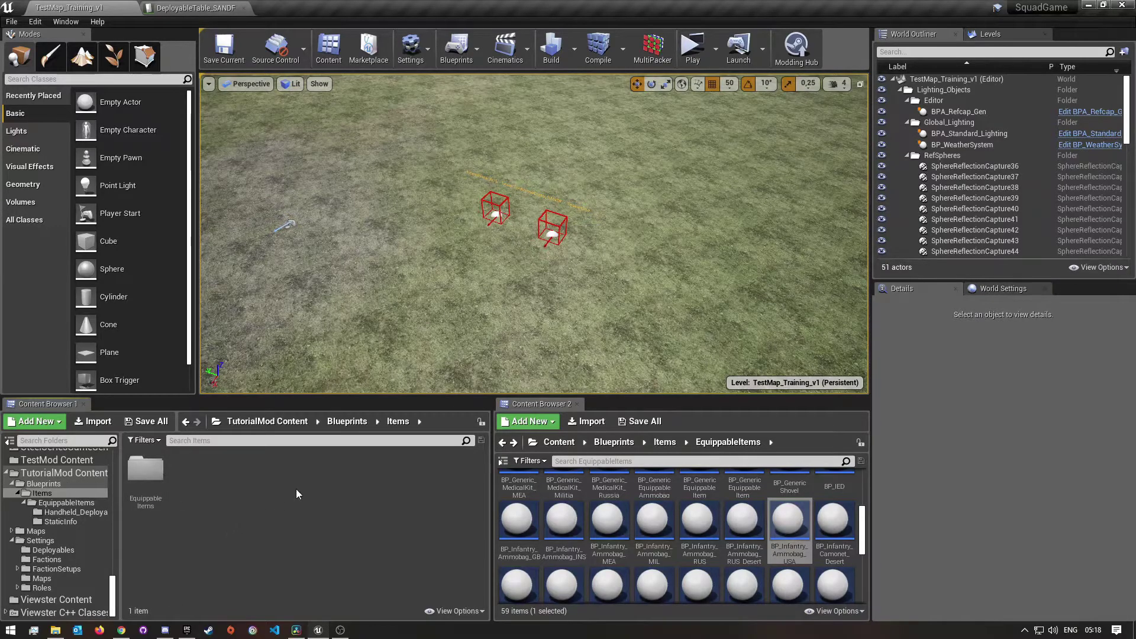
pyautogui.doubleClick(146, 473)
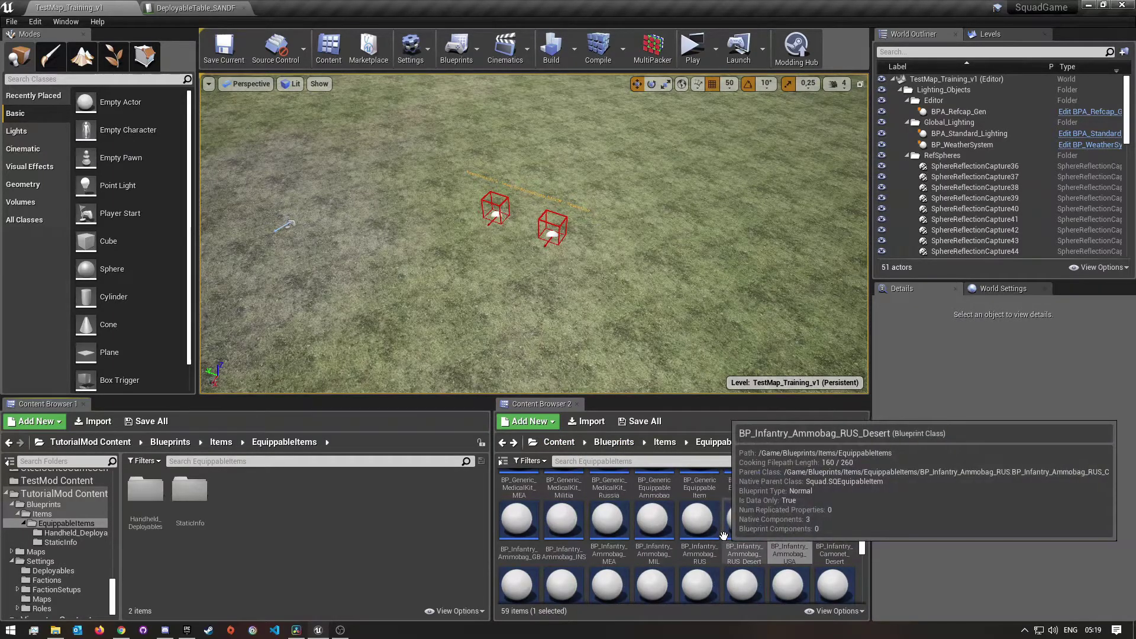
# Check the list of available Content Browser windows and briefly show the second browser's folder tree before hiding it again.
pyautogui.click(63, 24)
pyautogui.moveTo(106, 214)
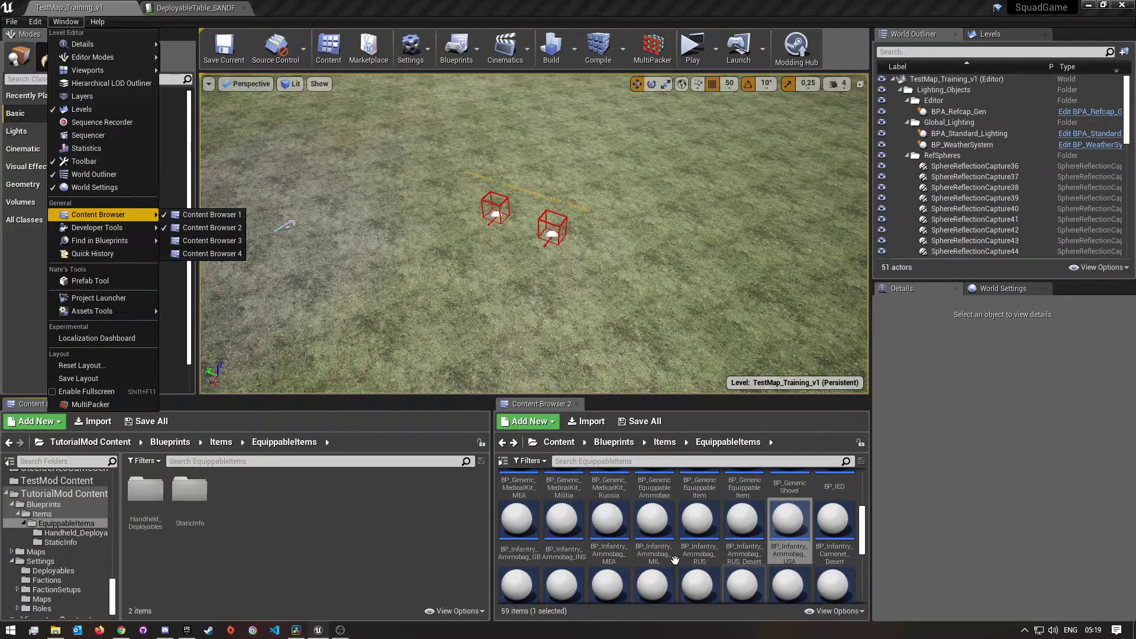
pyautogui.click(456, 531)
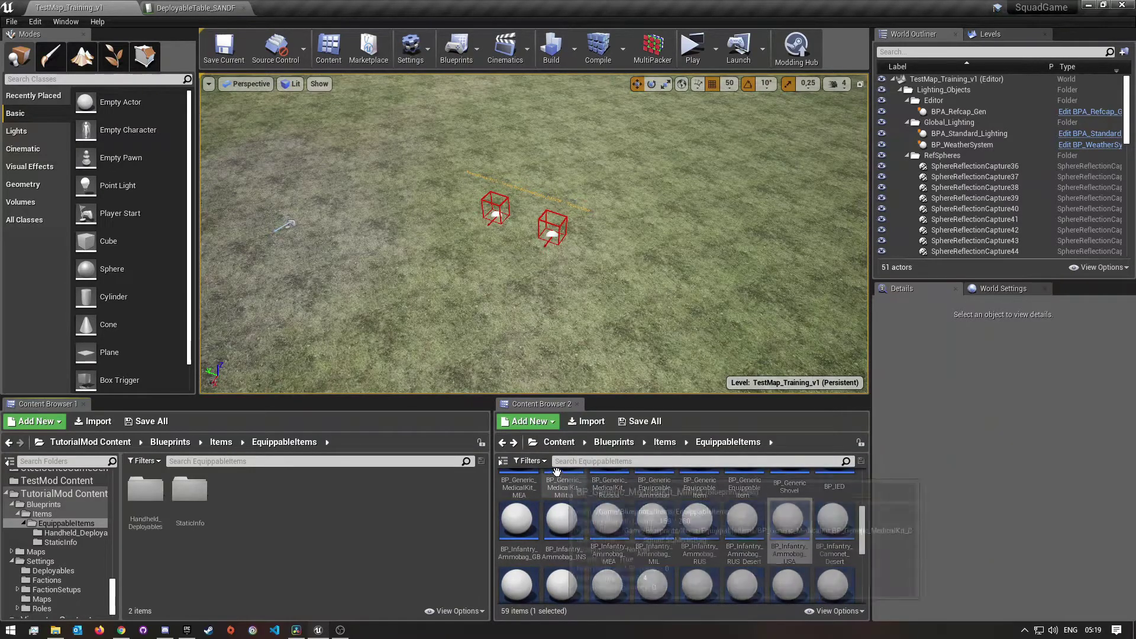
pyautogui.click(502, 460)
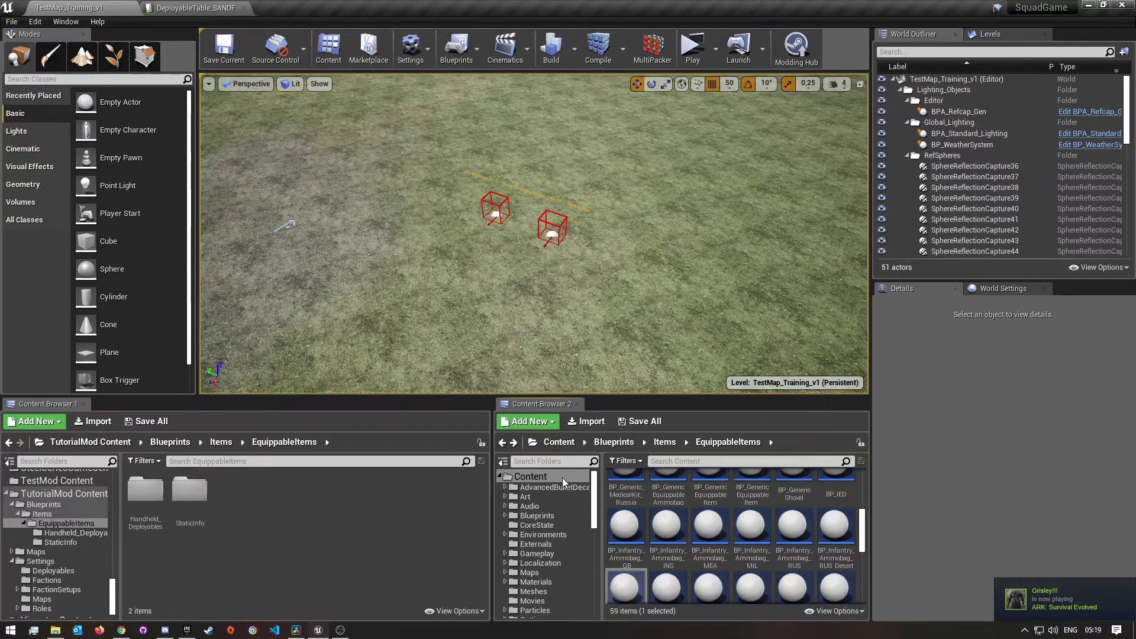
pyautogui.click(502, 462)
pyautogui.click(503, 462)
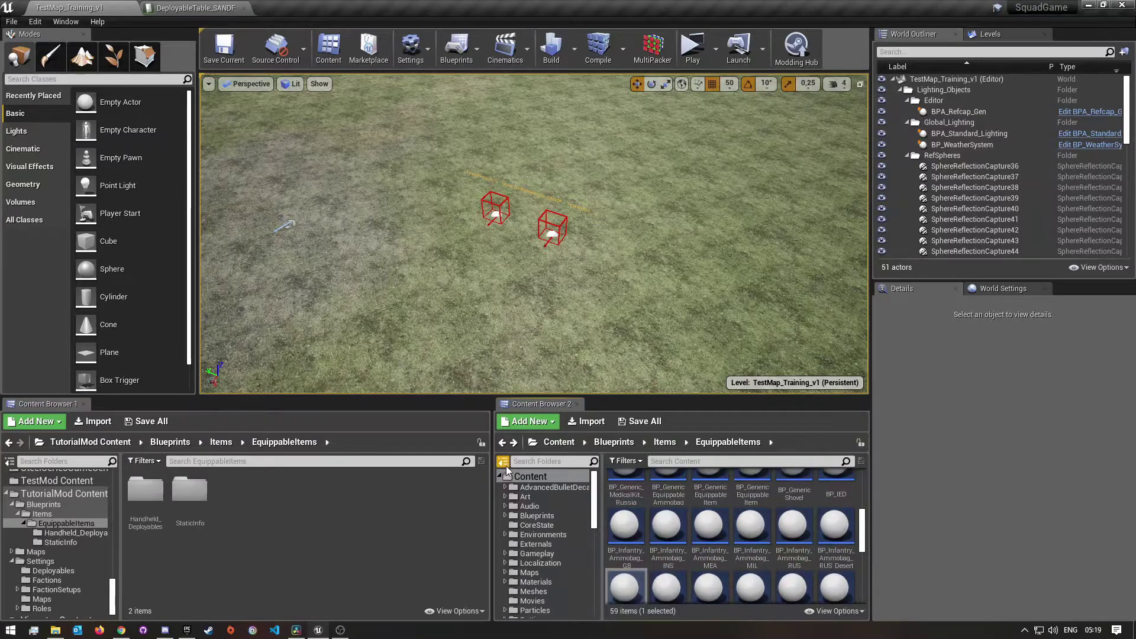
pyautogui.click(503, 462)
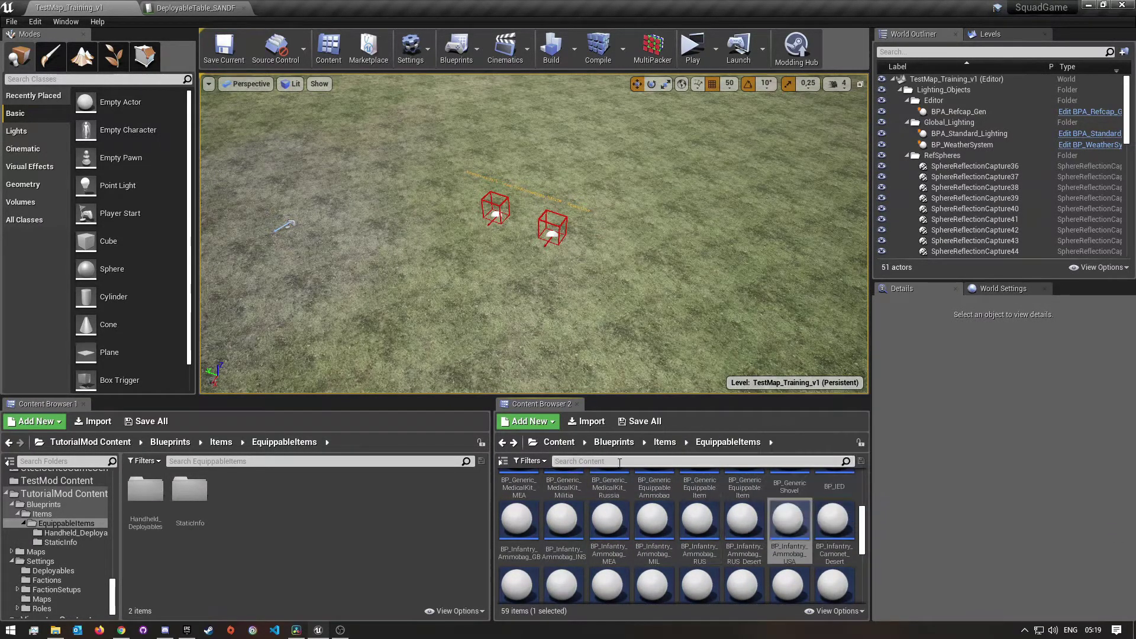
# Browse the second content browser from the root Content folder through Blueprints and Items into EquippableItems.
pyautogui.click(563, 443)
pyautogui.scroll(2, 661, 517)
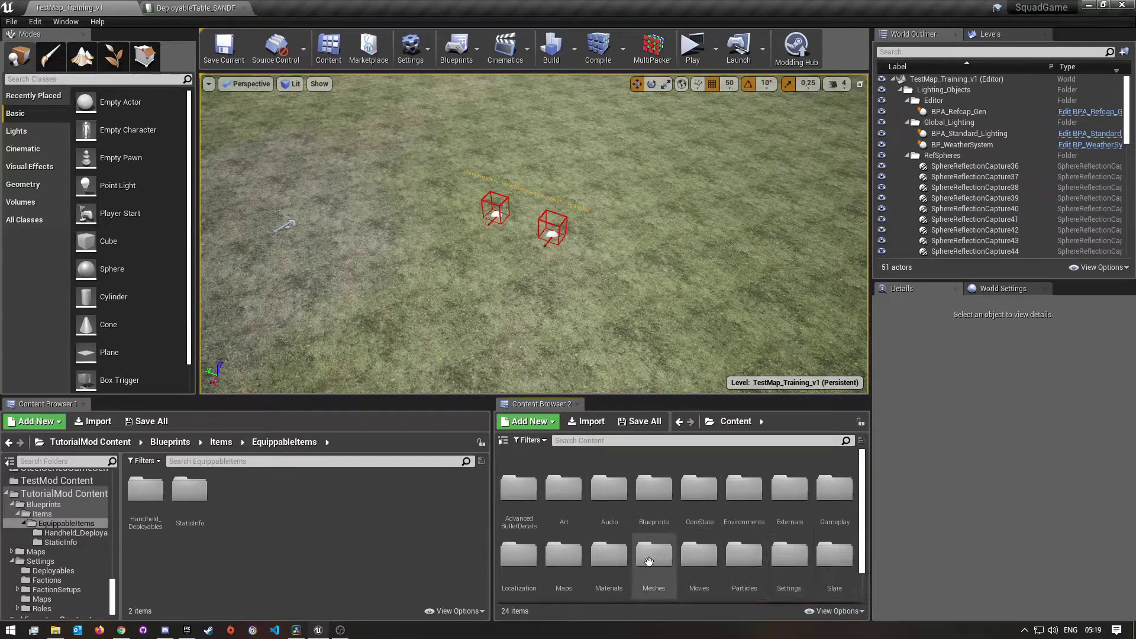
pyautogui.click(661, 497)
pyautogui.doubleClick(664, 499)
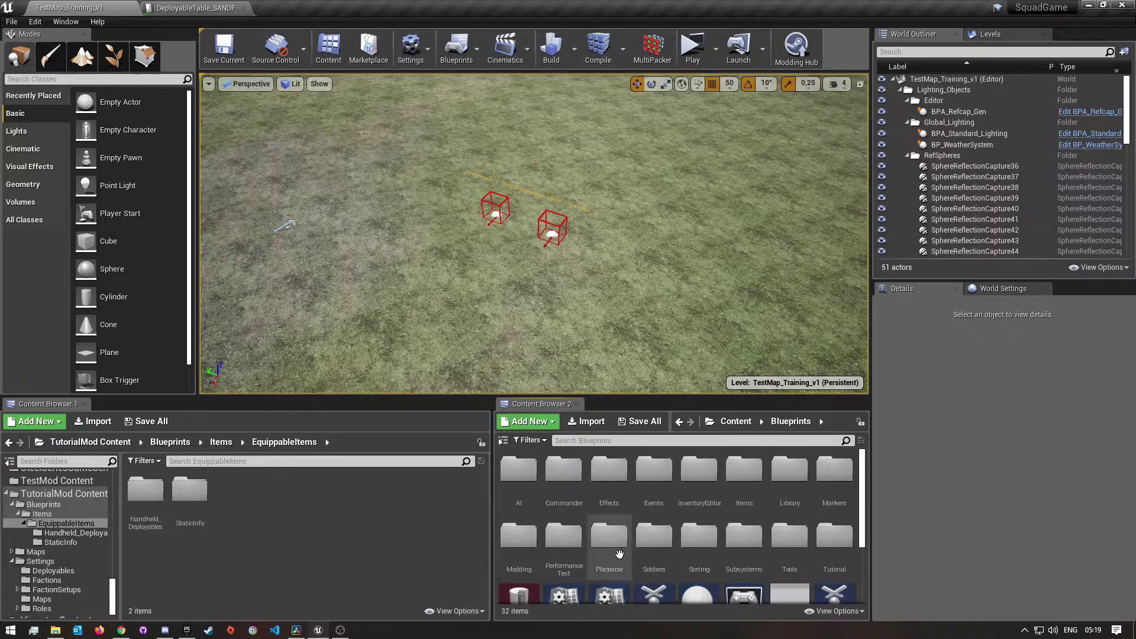
pyautogui.click(748, 496)
pyautogui.doubleClick(748, 497)
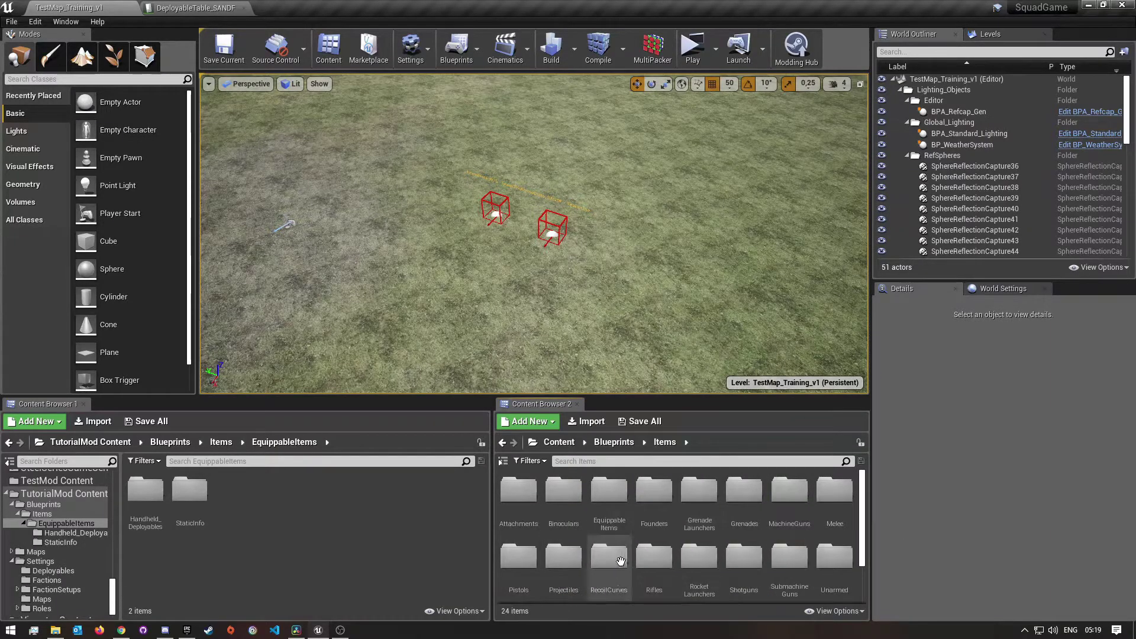
pyautogui.click(621, 509)
pyautogui.doubleClick(621, 508)
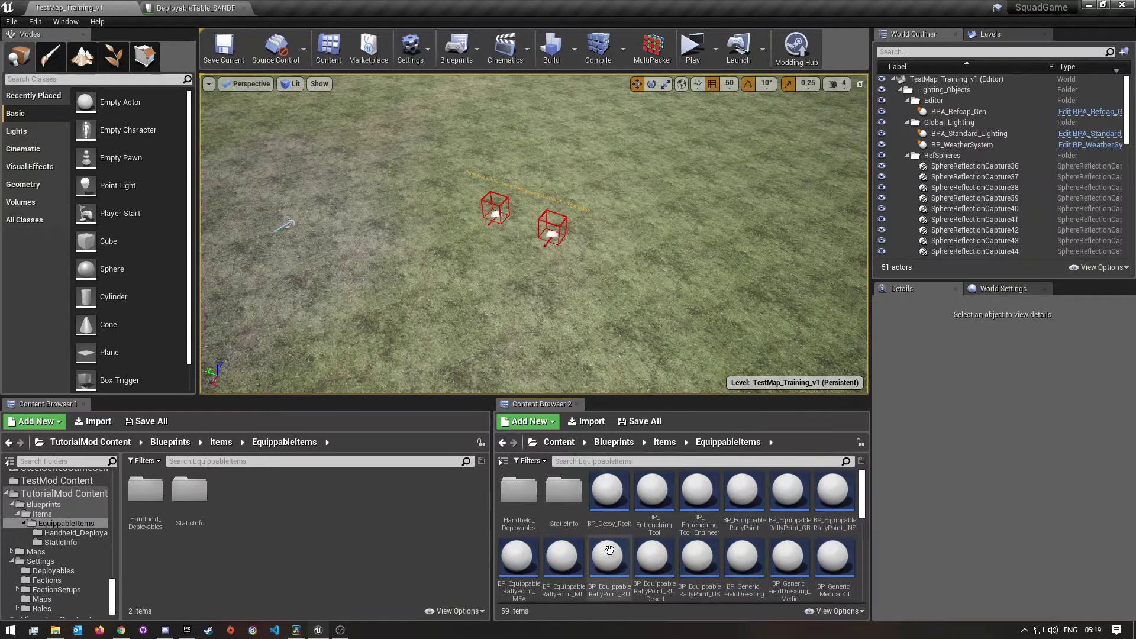
# Copy BP_Infantry_Ammobag_USA from the base EquippableItems folder into TutorialMod's EquippableItems folder.
pyautogui.scroll(-2, 633, 535)
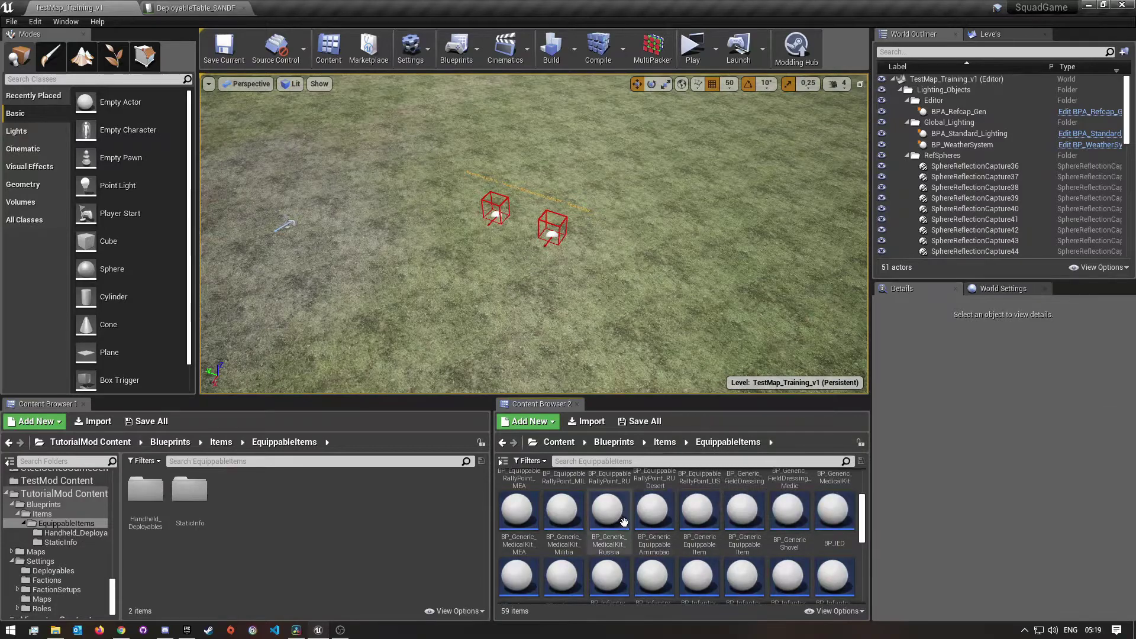
pyautogui.moveTo(699, 522)
pyautogui.scroll(-1, 764, 518)
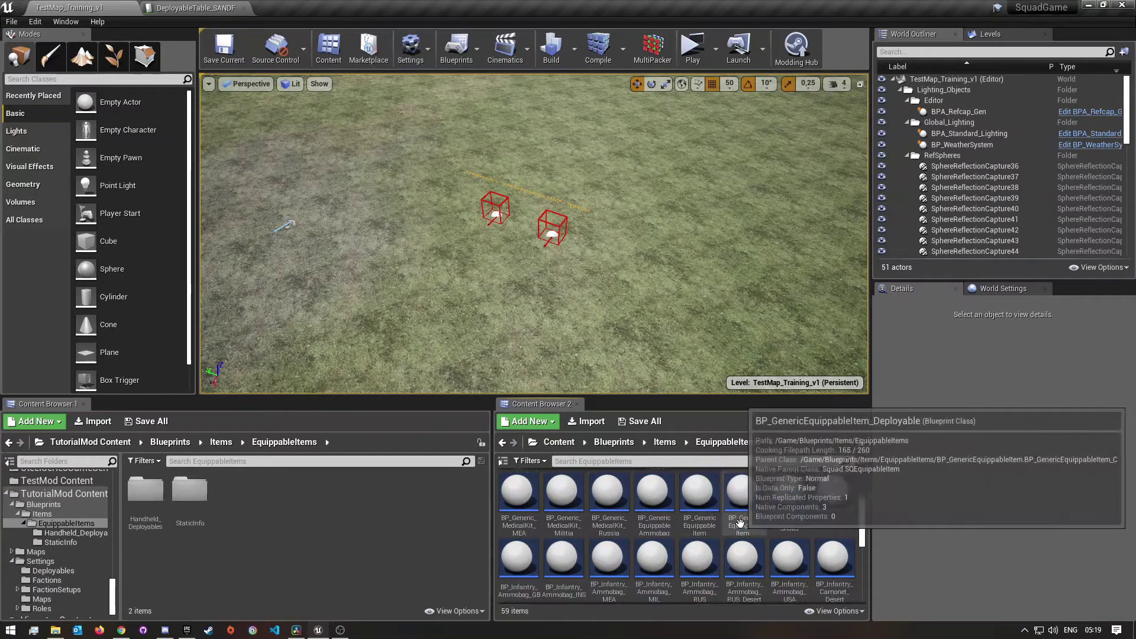
pyautogui.moveTo(828, 512)
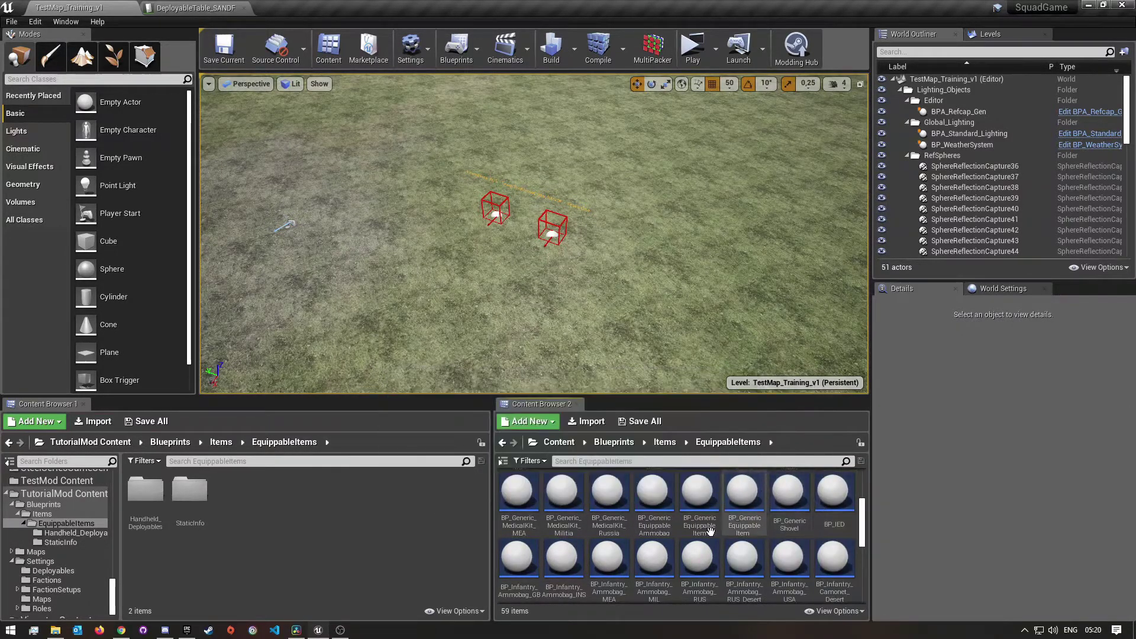
pyautogui.scroll(-1, 650, 544)
pyautogui.moveTo(772, 525)
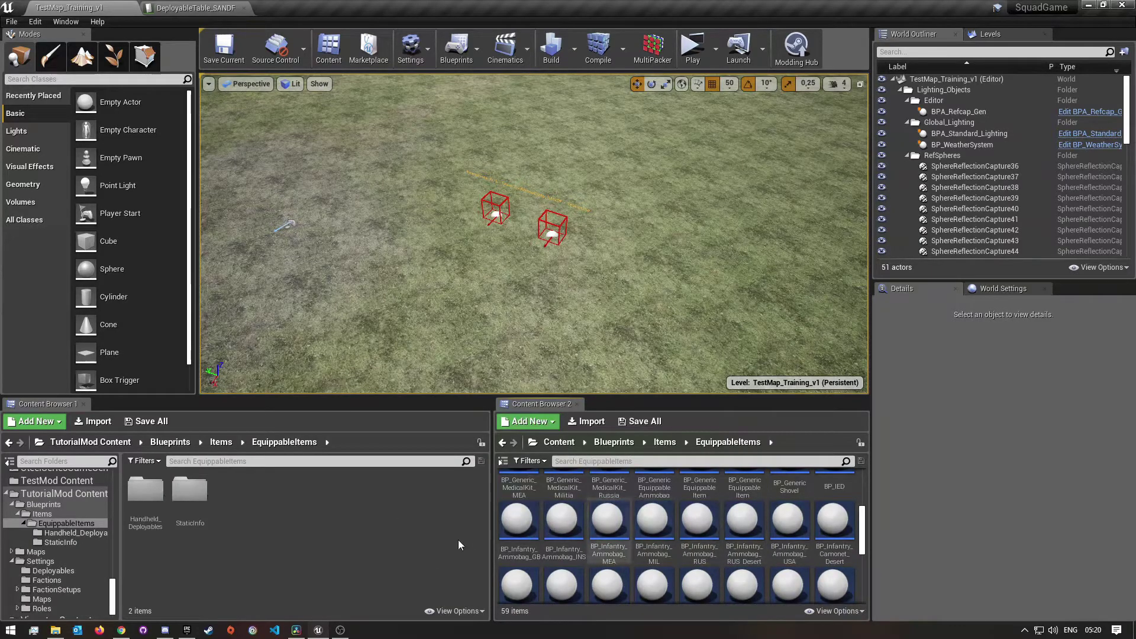
pyautogui.click(786, 531)
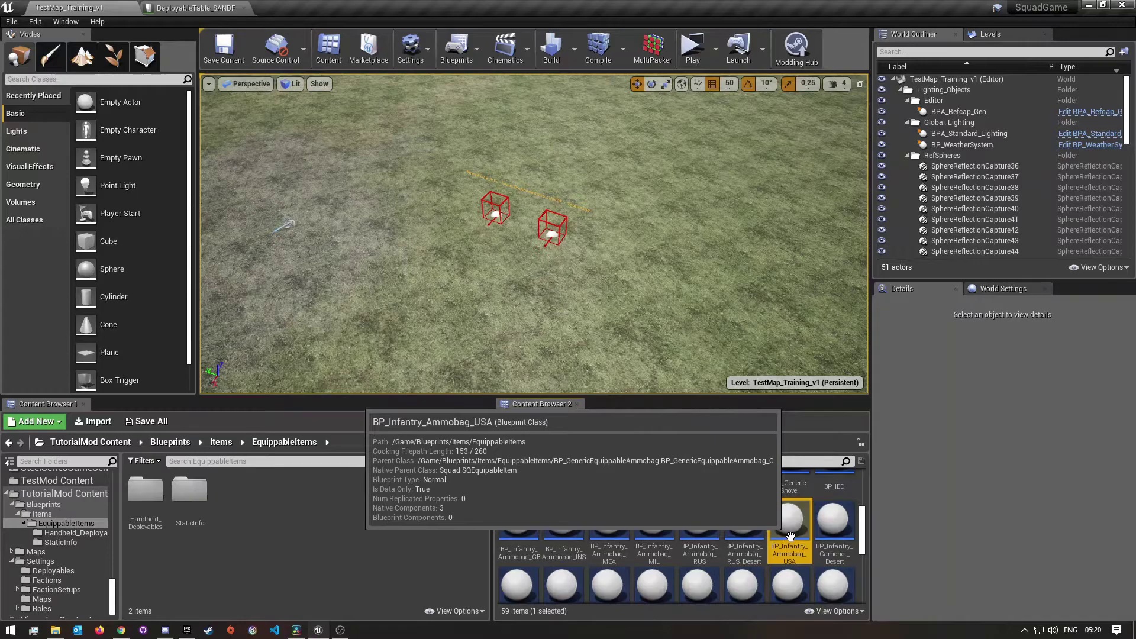
pyautogui.moveTo(792, 529); pyautogui.dragTo(293, 505)
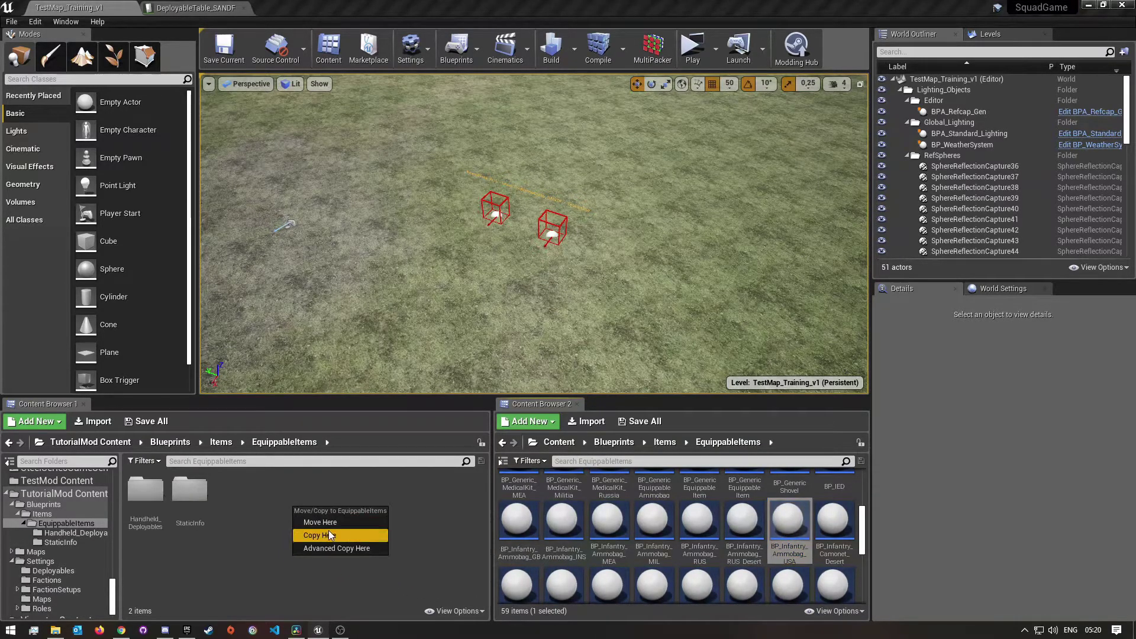
pyautogui.click(328, 530)
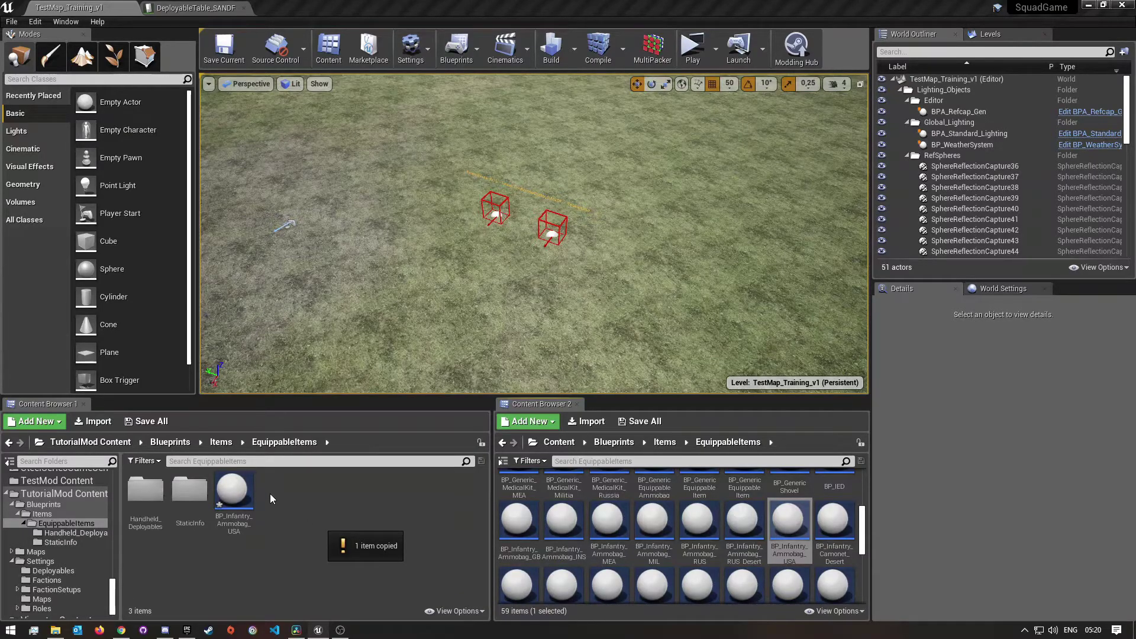
# Rename the copied ammo bag blueprint in the mod folder as BP_Infantry_Ammobag_SANDF.
pyautogui.rightClick(234, 494)
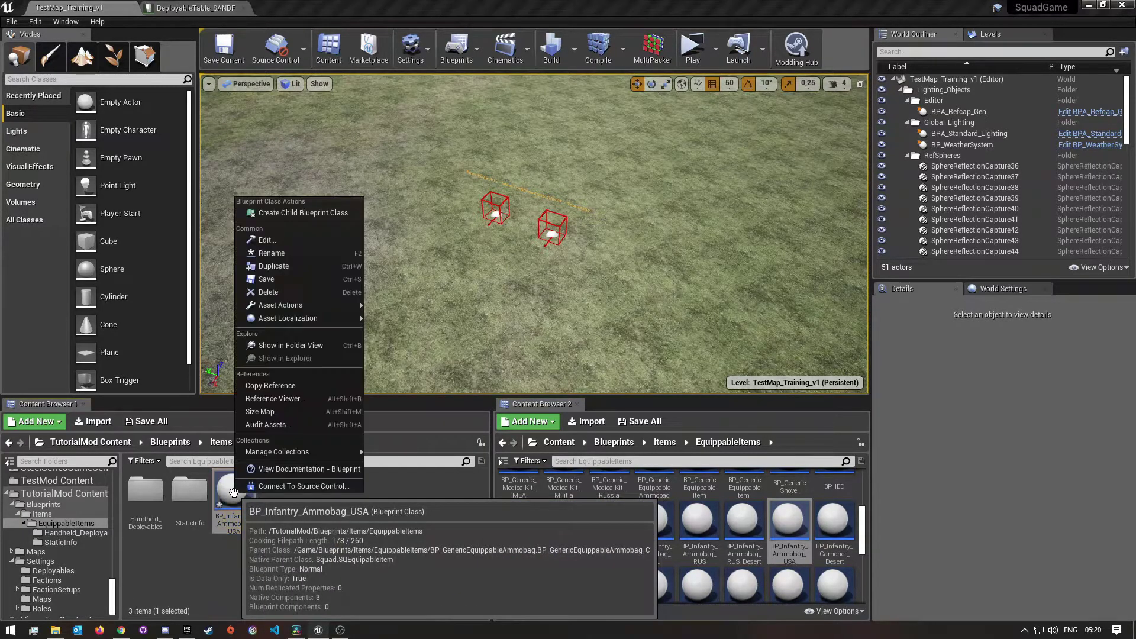
pyautogui.click(285, 251)
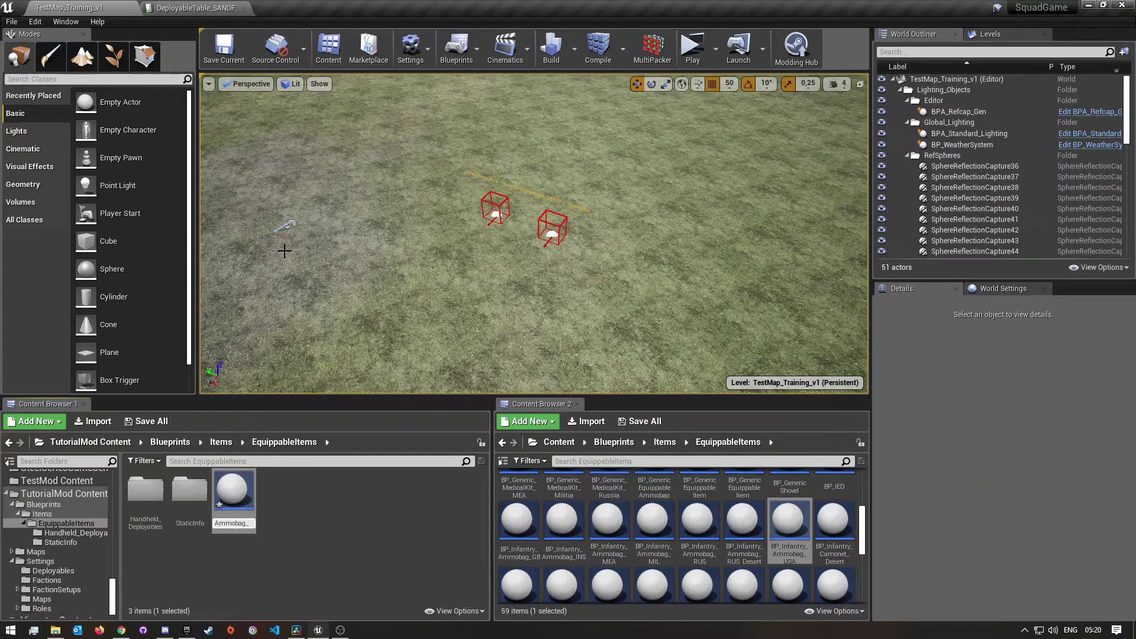
pyautogui.write('SANDF')
pyautogui.press('Return')
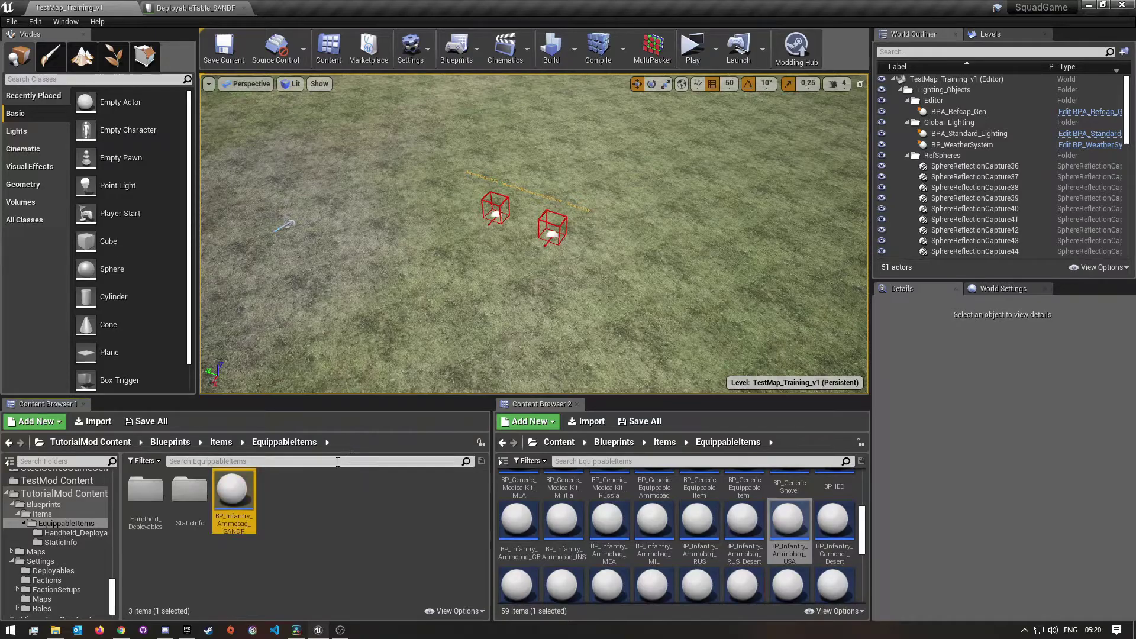
pyautogui.click(278, 528)
pyautogui.moveTo(247, 492)
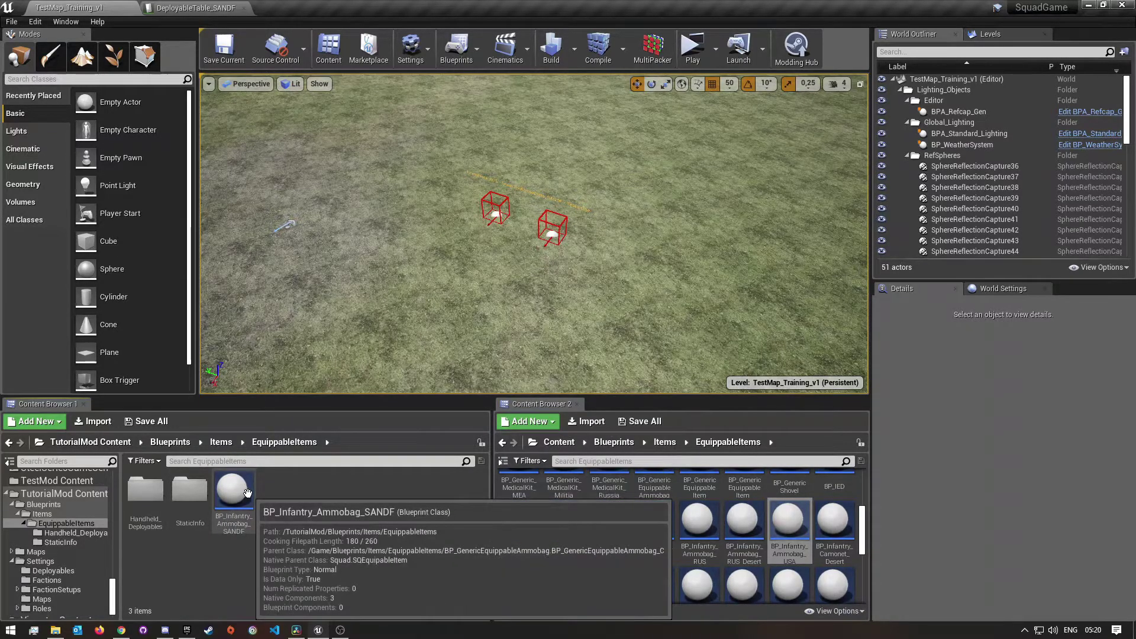
# Copy BP_Ammobag_USA_StaticInfo from the base StaticInfo folder into TutorialMod's StaticInfo folder under EquippableItems.
pyautogui.doubleClick(183, 503)
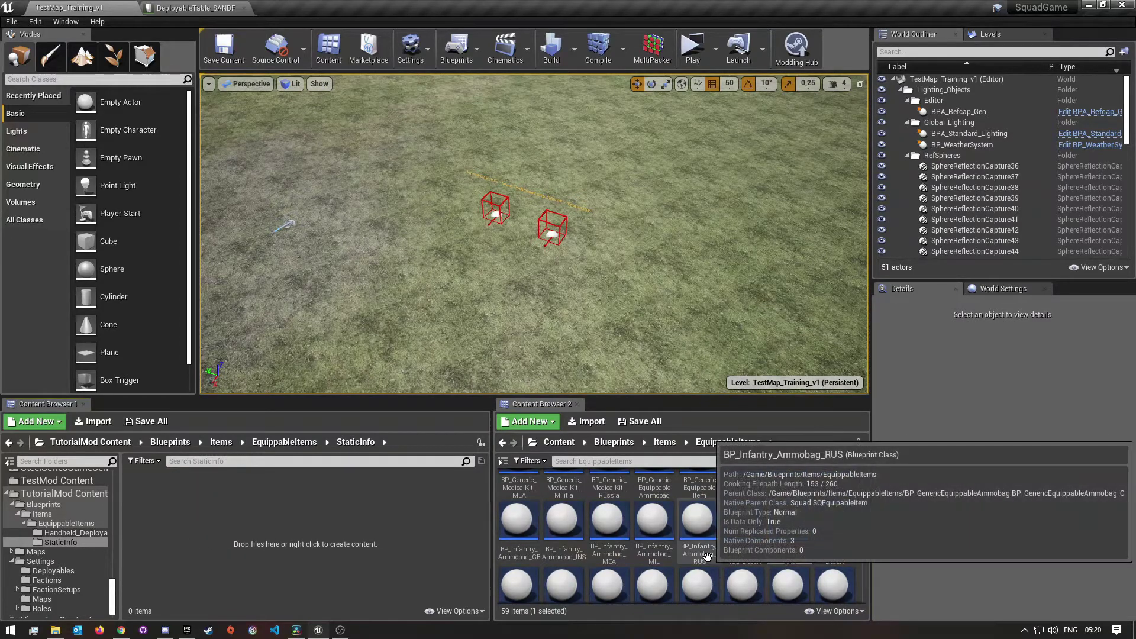
pyautogui.scroll(5, 704, 544)
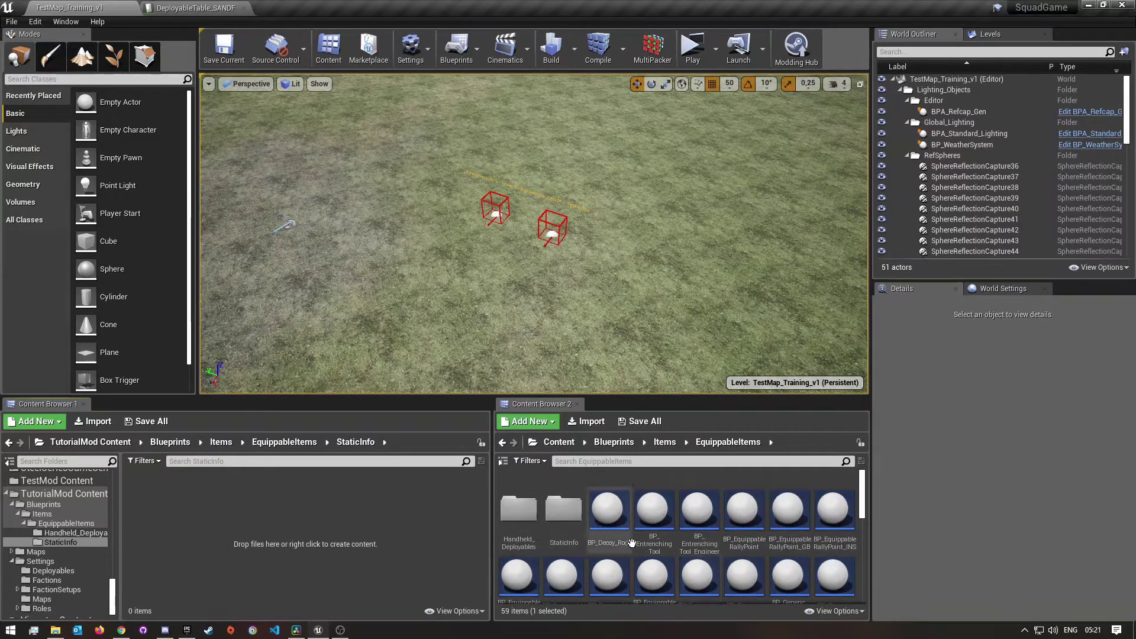
pyautogui.doubleClick(565, 512)
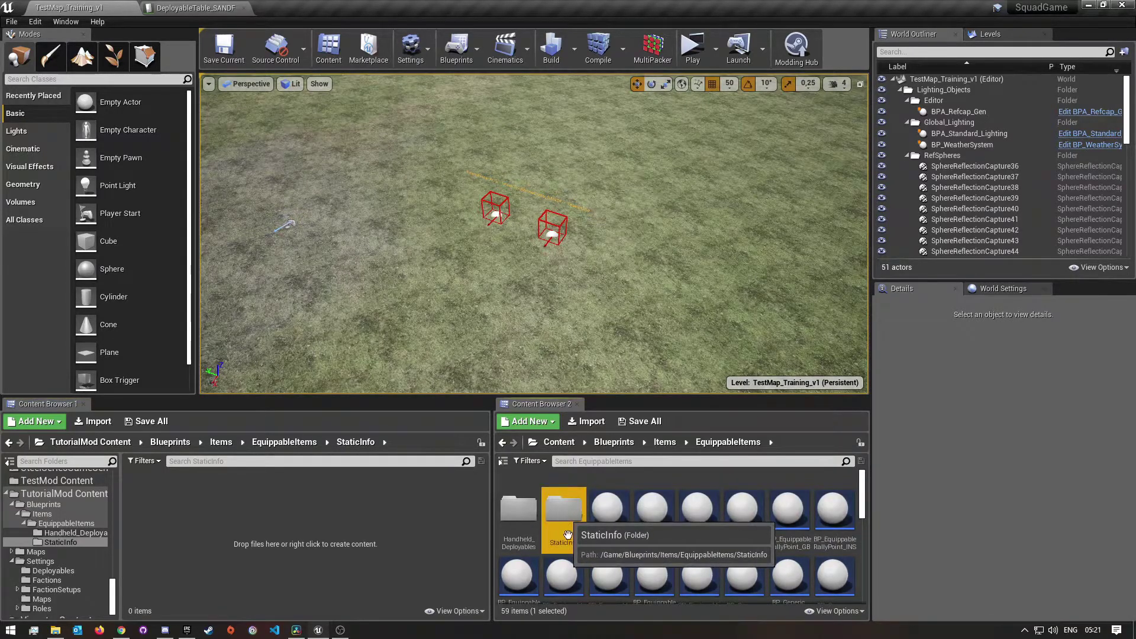
pyautogui.scroll(-4, 798, 582)
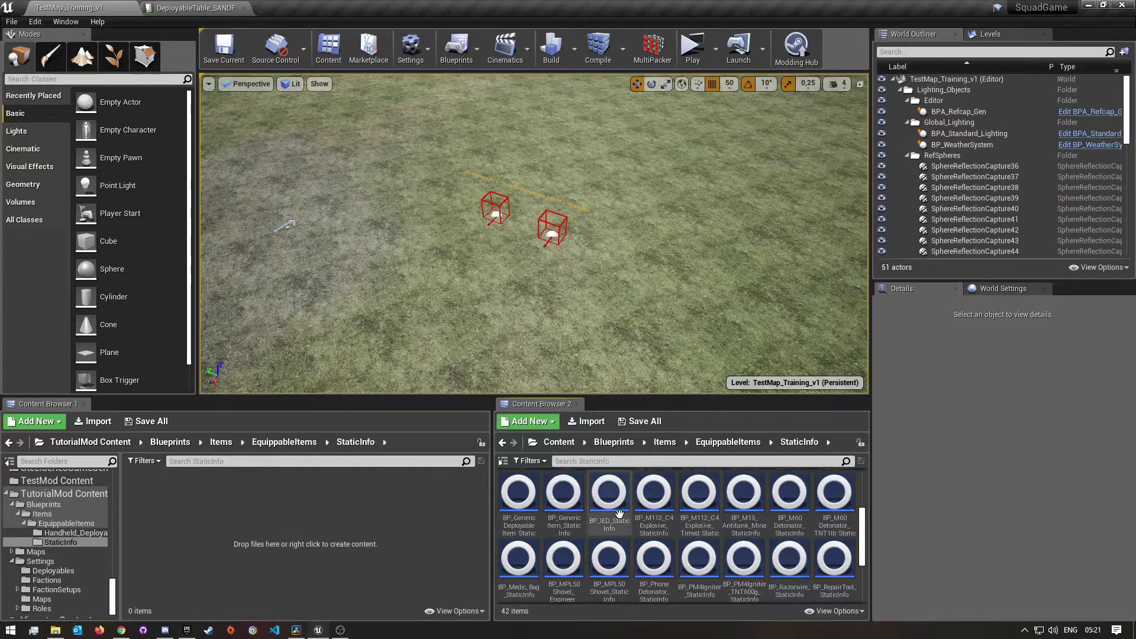
pyautogui.scroll(-3, 772, 534)
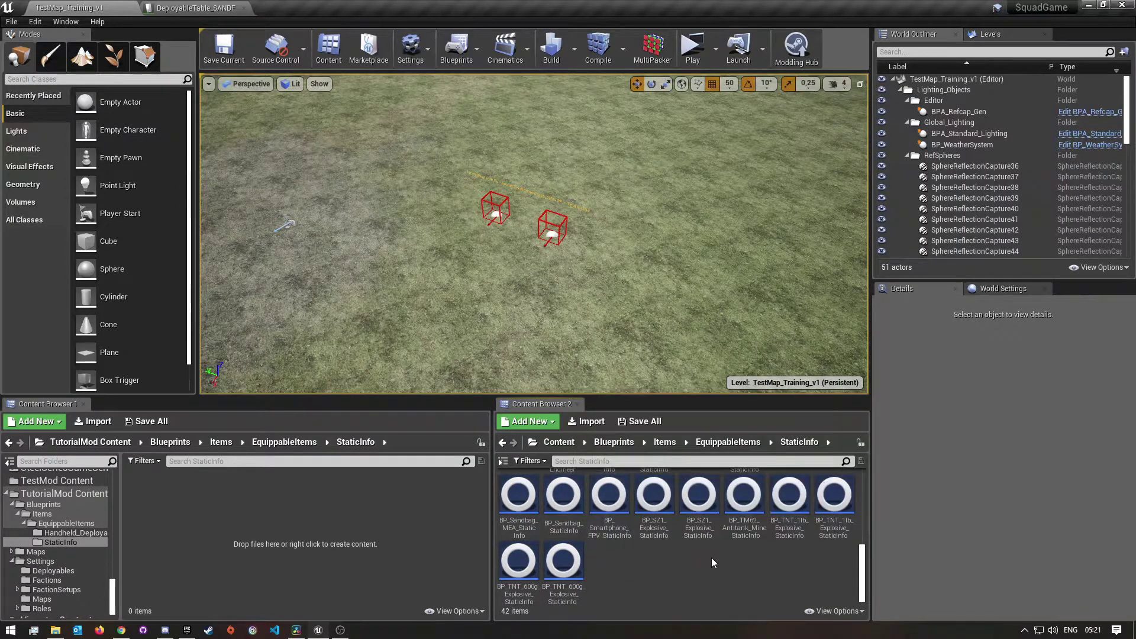
pyautogui.scroll(2, 711, 557)
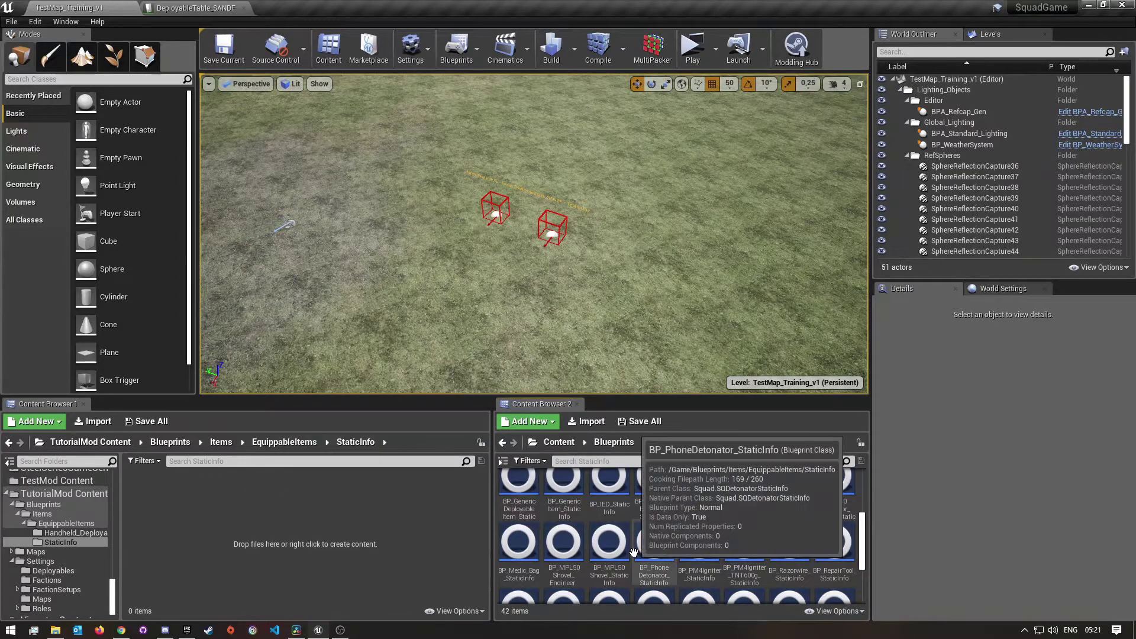
pyautogui.scroll(2, 793, 552)
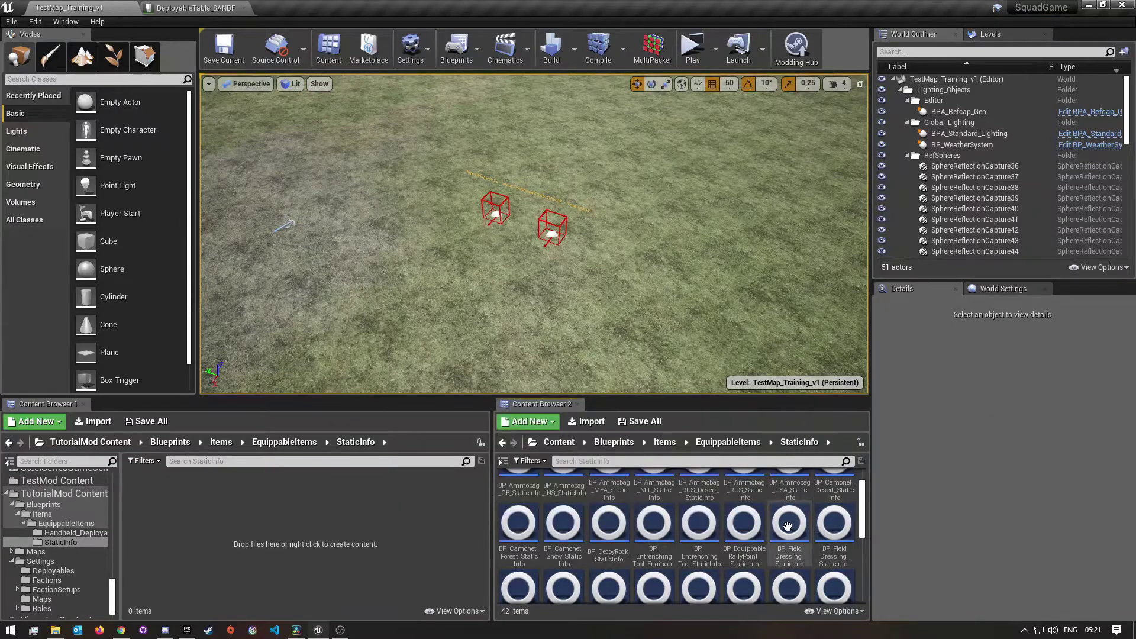
pyautogui.scroll(1, 805, 530)
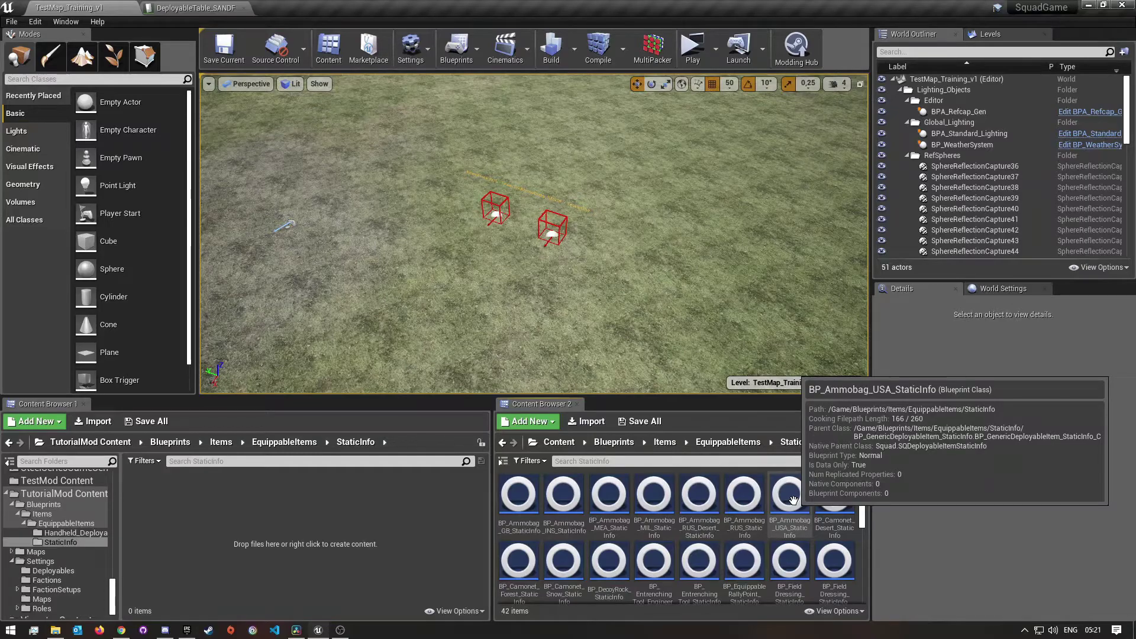
pyautogui.moveTo(792, 501); pyautogui.dragTo(278, 506)
pyautogui.click(284, 545)
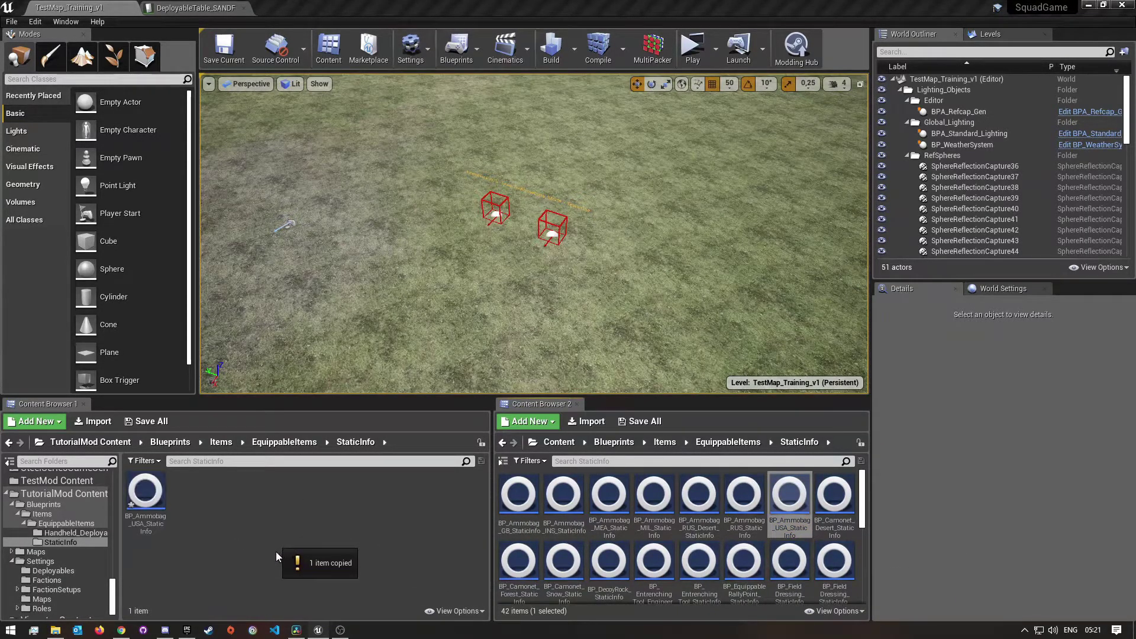
# Rename the copied static info blueprint as BP_Ammobag_SANDF_StaticInfo.
pyautogui.rightClick(145, 500)
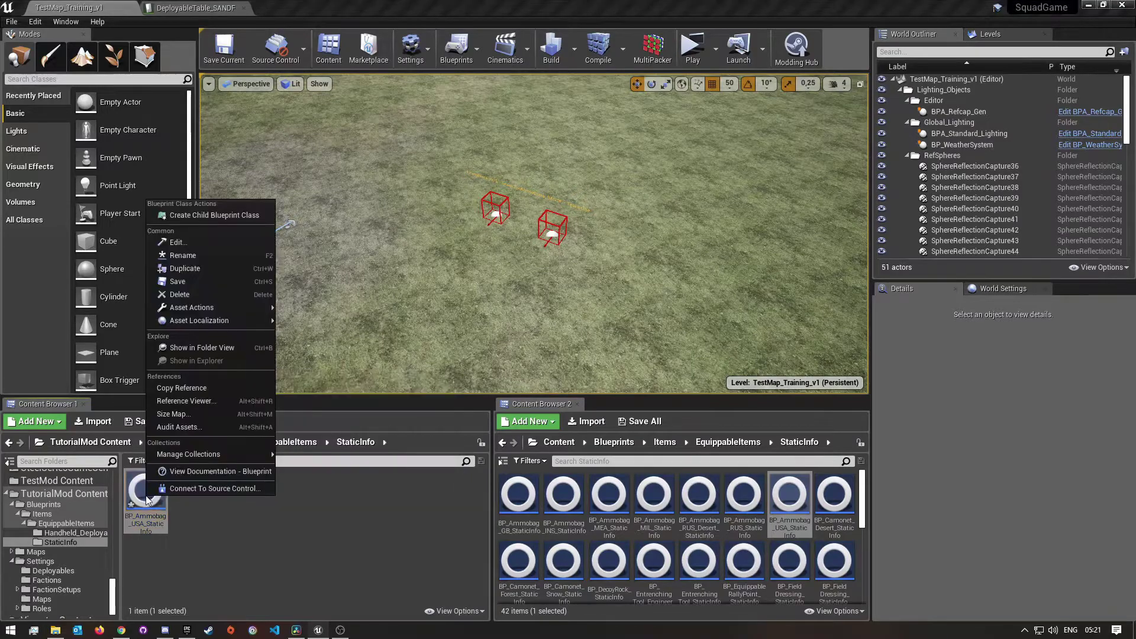
pyautogui.click(162, 269)
pyautogui.press('Home')
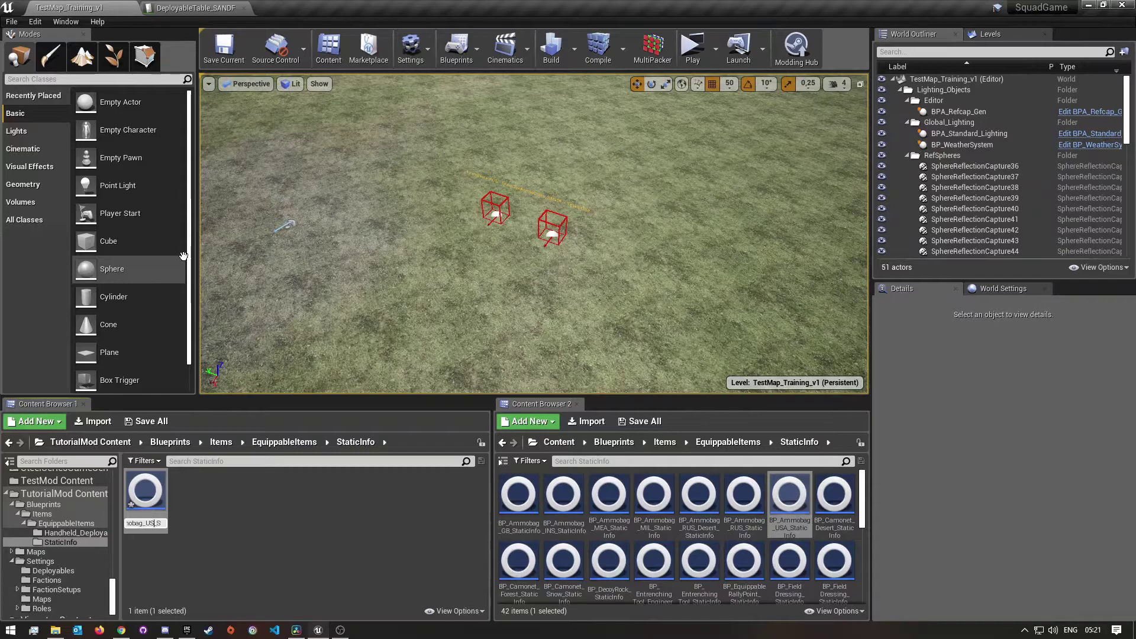
pyautogui.write('SANDF')
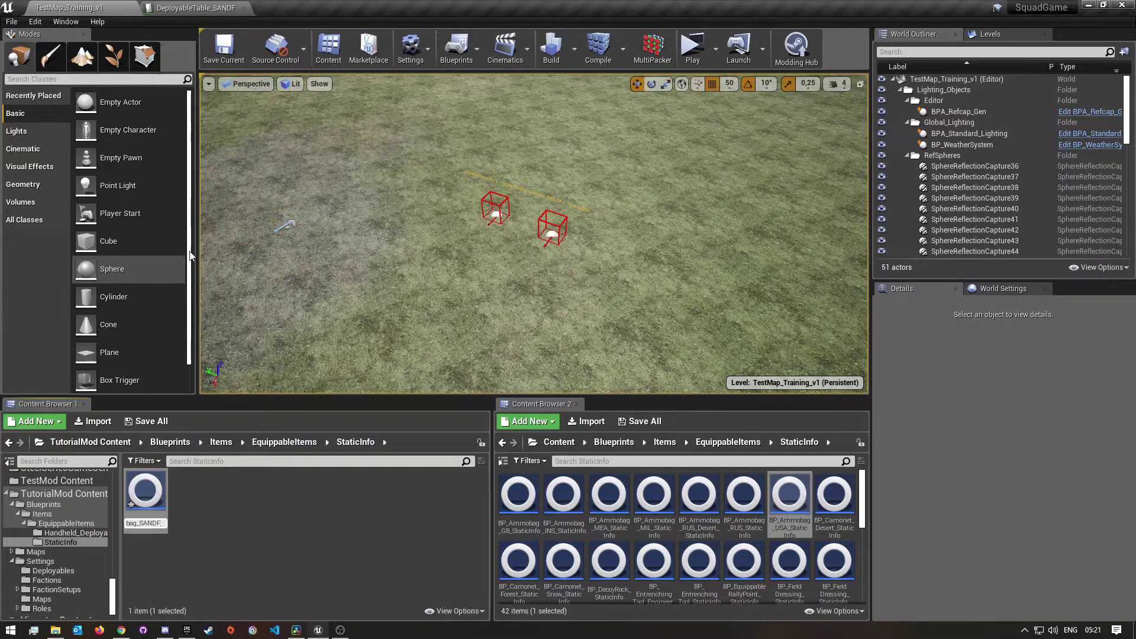
pyautogui.press('Return')
pyautogui.click(200, 502)
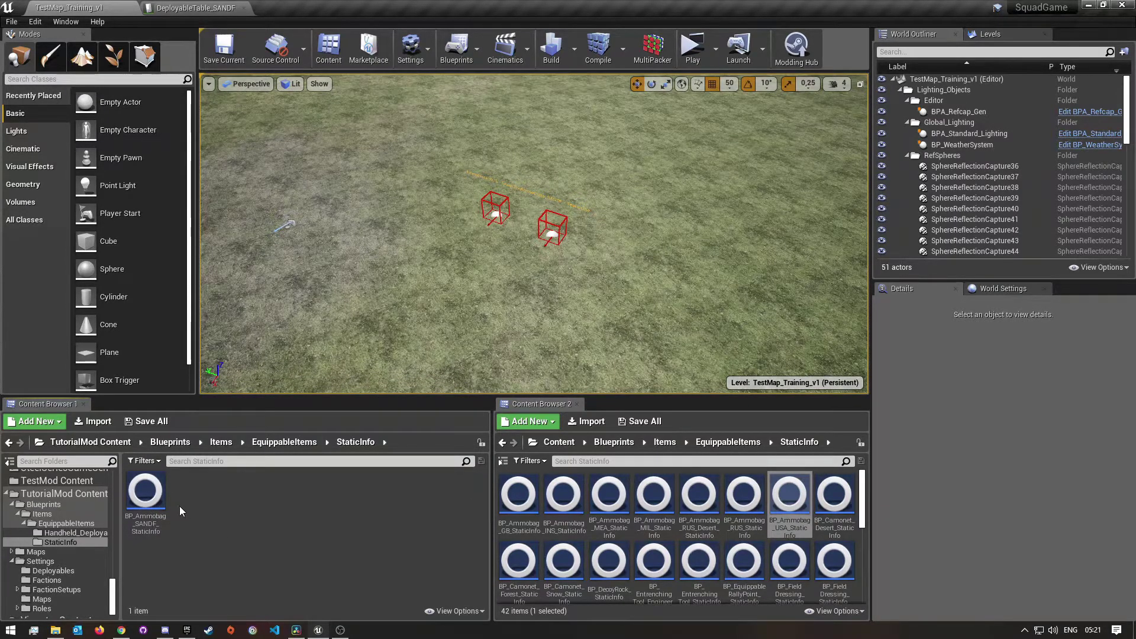
# Copy BP_InfantryAmmobag_USA from the base Handheld_Deployables folder into TutorialMod's Handheld_Deployables folder under EquippableItems.
pyautogui.click(290, 442)
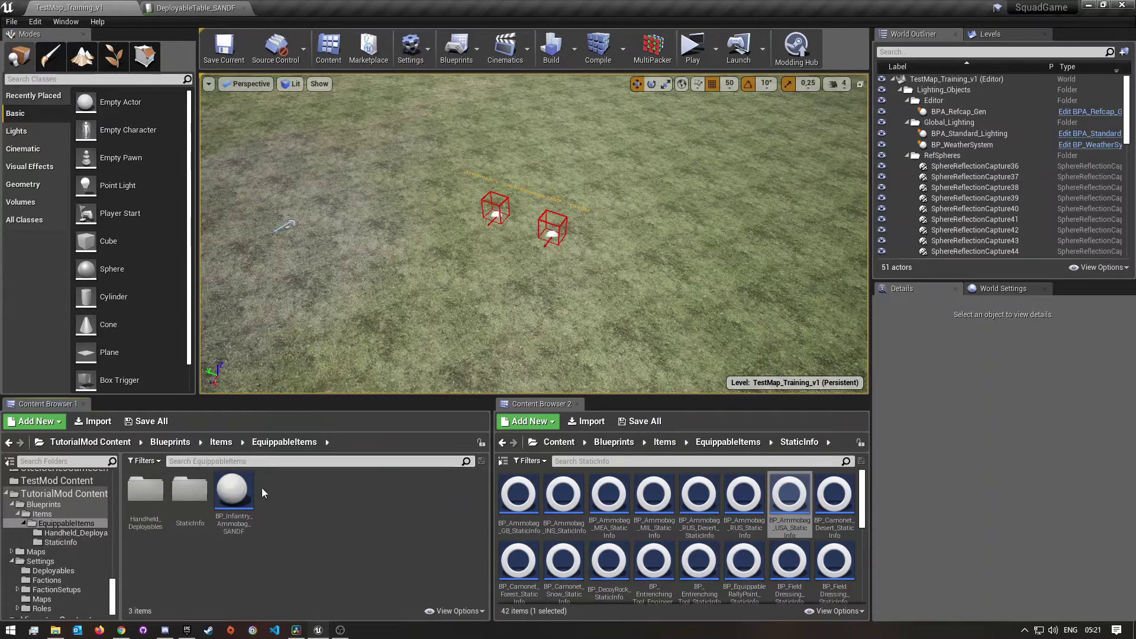
pyautogui.doubleClick(137, 497)
pyautogui.scroll(1, 651, 533)
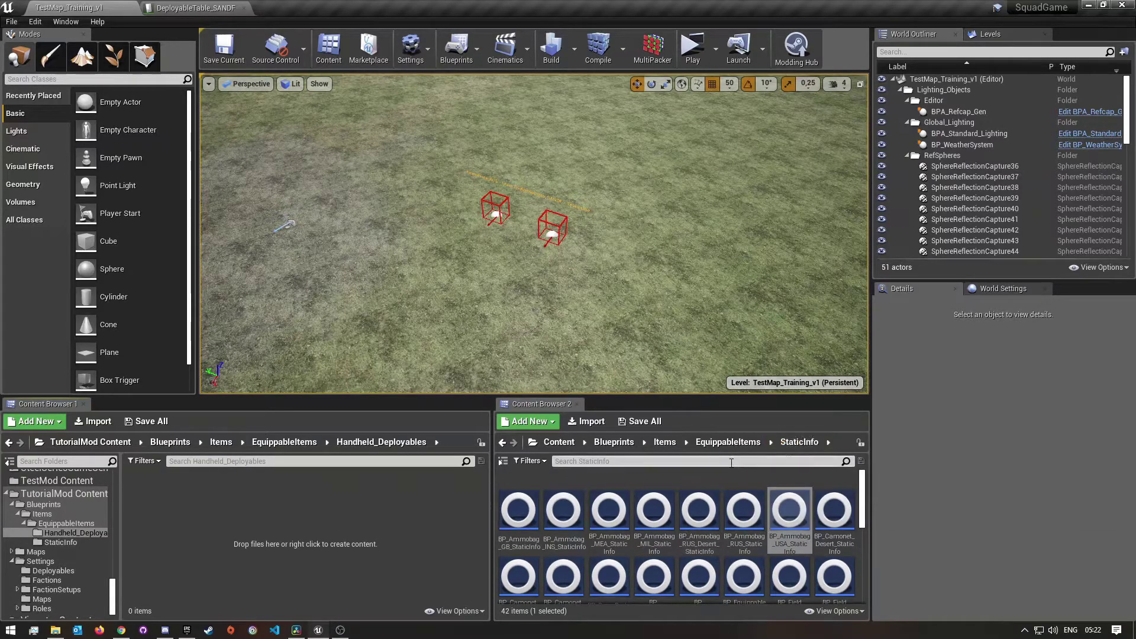
pyautogui.click(733, 445)
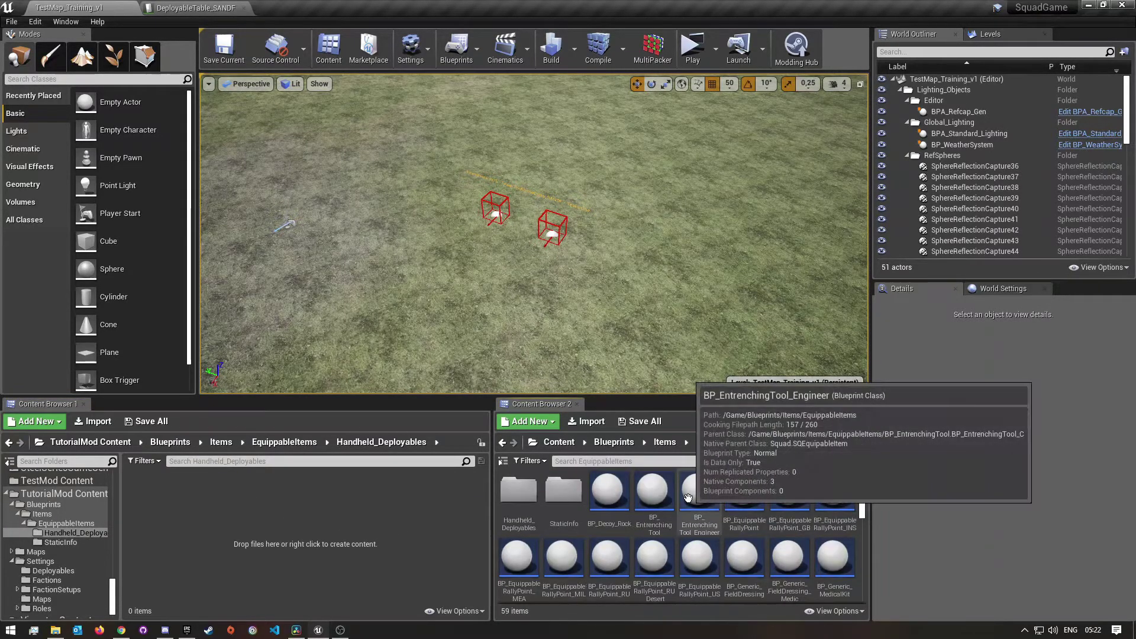
pyautogui.doubleClick(520, 491)
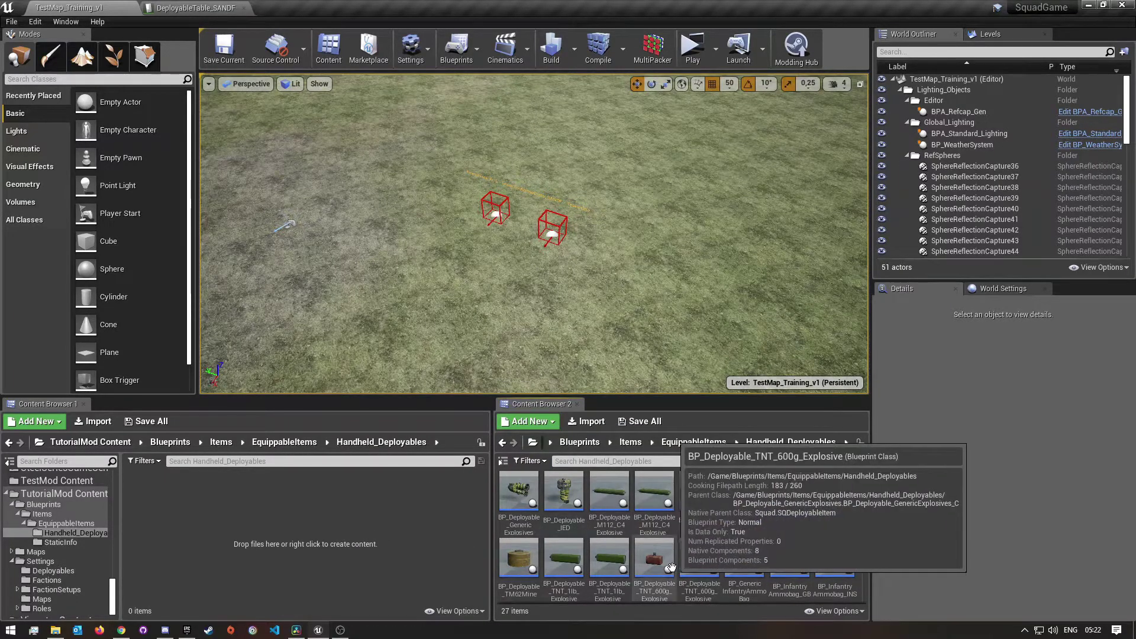
pyautogui.scroll(-2, 746, 499)
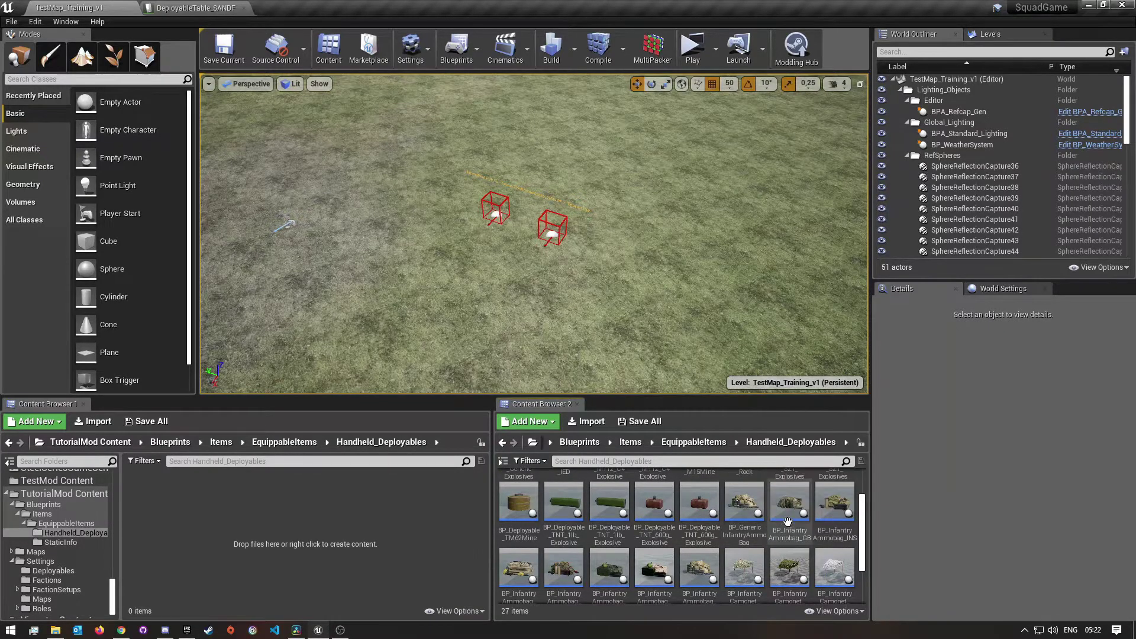
pyautogui.scroll(-1, 773, 535)
pyautogui.scroll(1, 769, 550)
pyautogui.moveTo(695, 568)
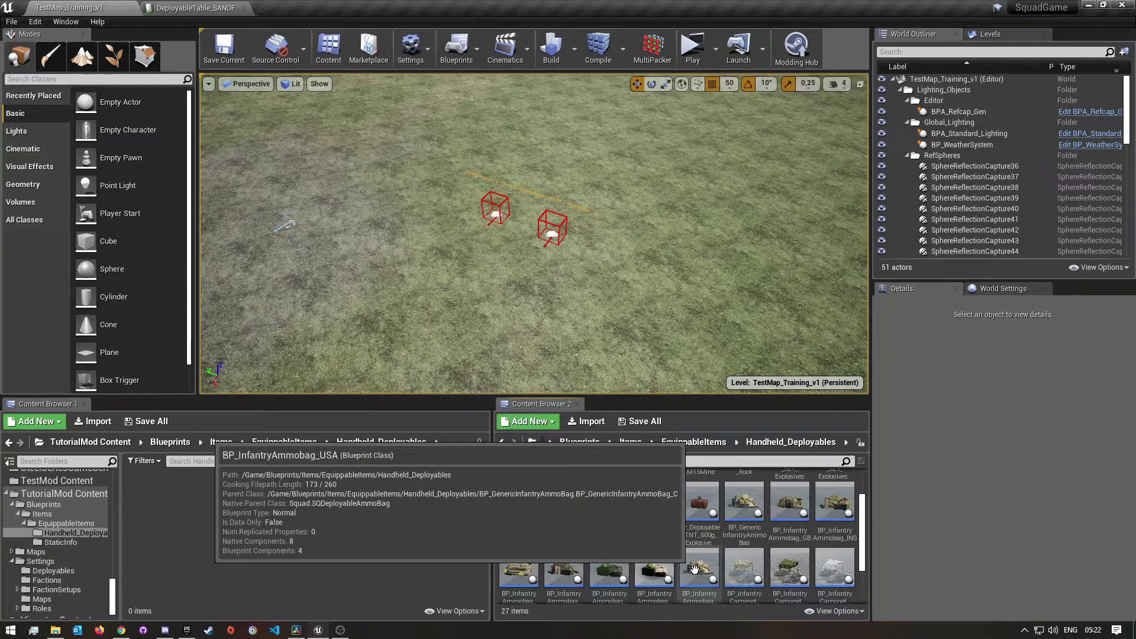
pyautogui.scroll(-1, 704, 539)
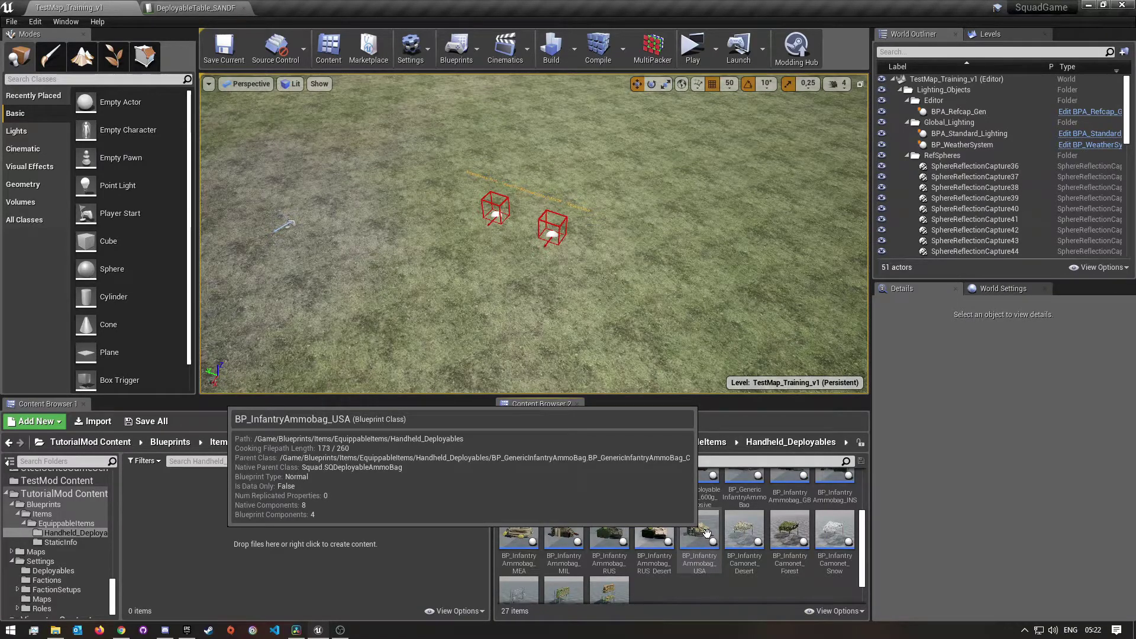
pyautogui.click(704, 535)
pyautogui.moveTo(702, 536); pyautogui.dragTo(229, 494)
pyautogui.click(262, 520)
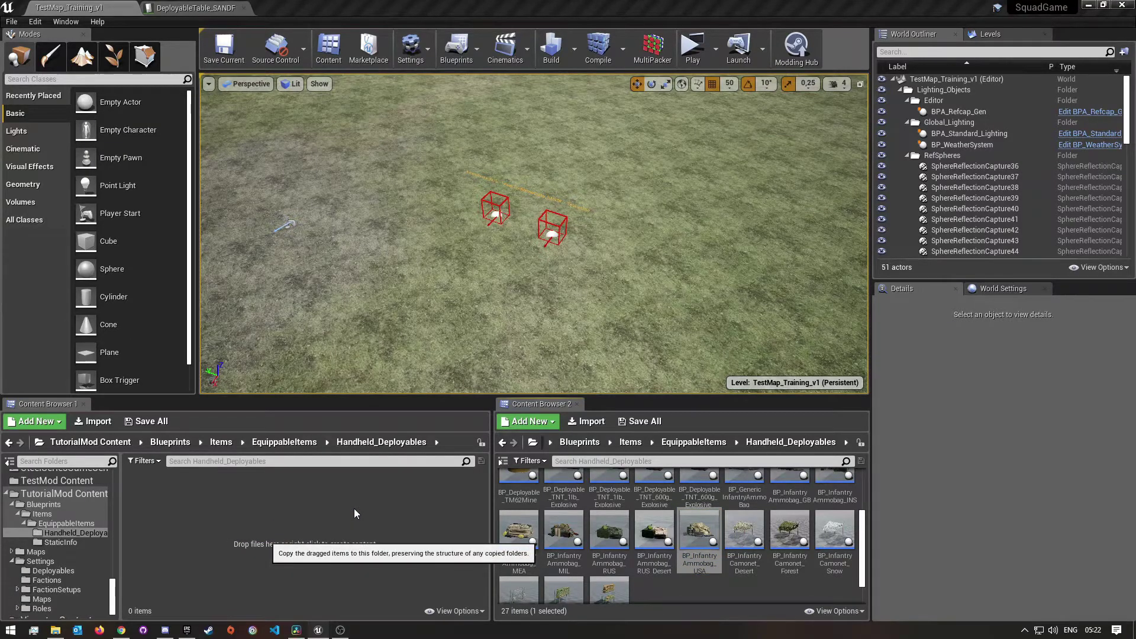
# Rename the copied handheld deployable blueprint as BP_InfantryAmmobag_SANDF.
pyautogui.rightClick(147, 494)
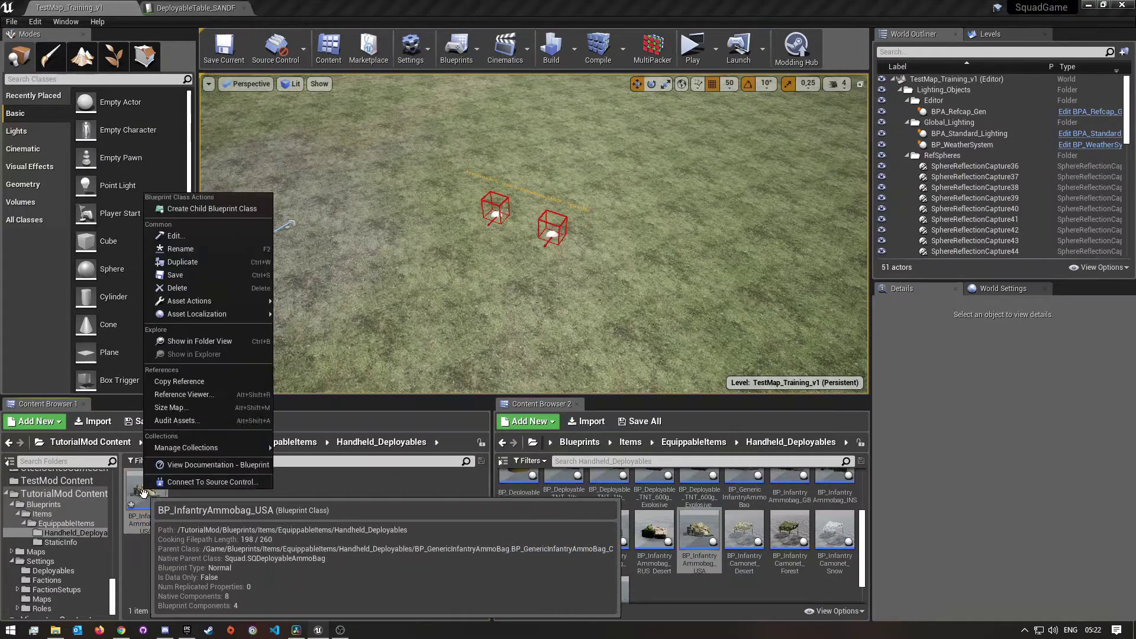
pyautogui.click(220, 250)
pyautogui.press('End')
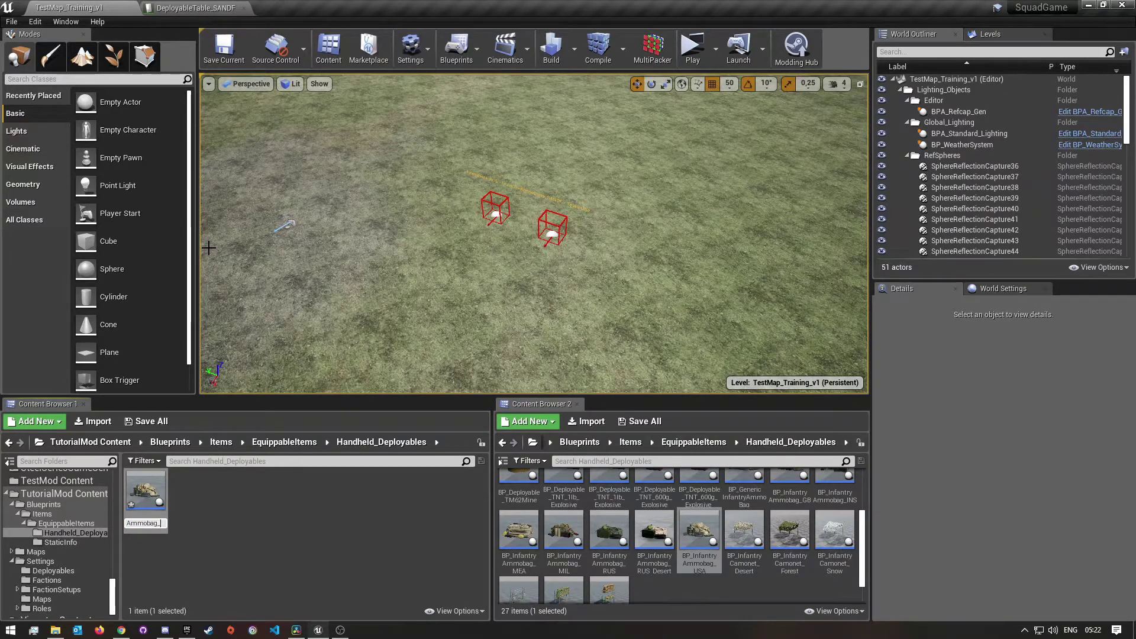
pyautogui.write('SANDF')
pyautogui.press('Return')
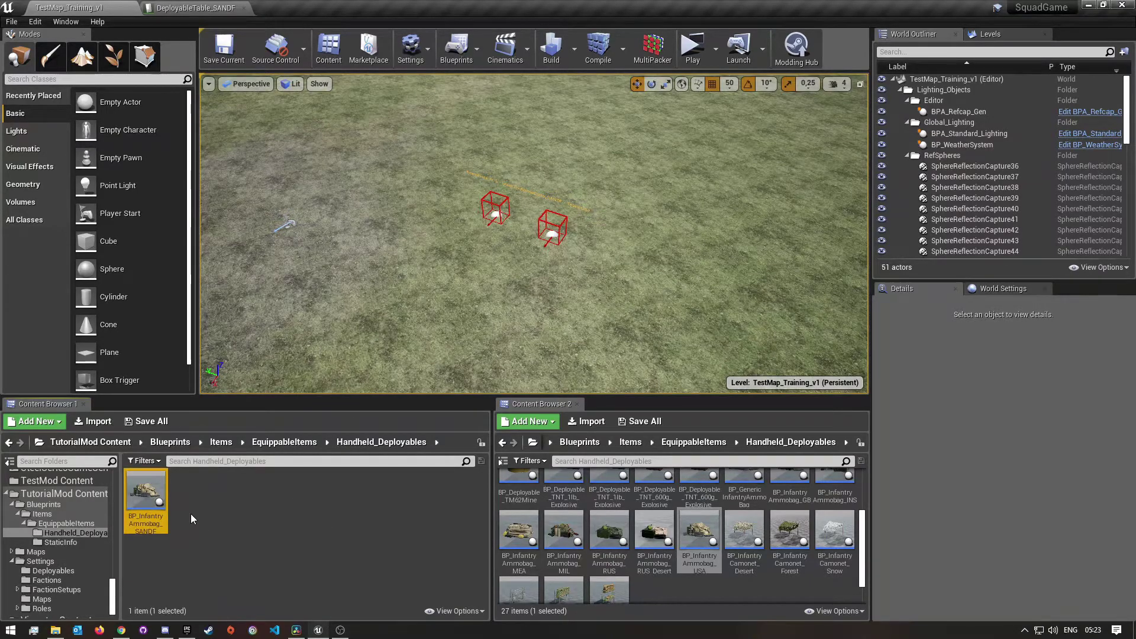
# Open BP_Ammobag_SANDF_StaticInfo from TutorialMod's StaticInfo folder.
pyautogui.click(273, 443)
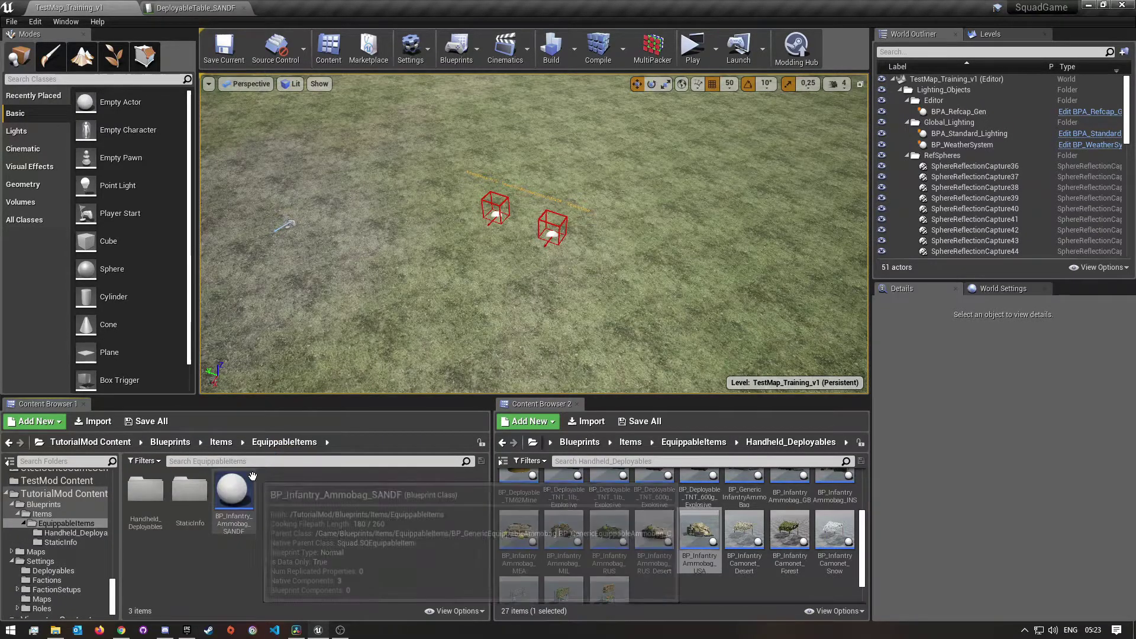
pyautogui.doubleClick(189, 491)
pyautogui.click(155, 497)
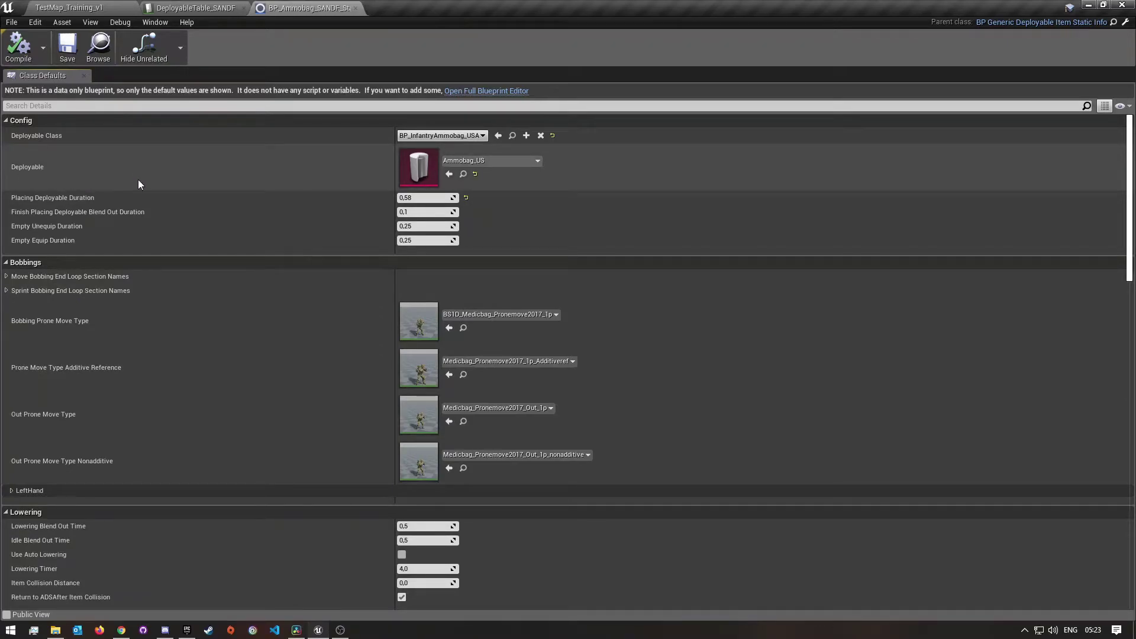
# Look up the AmmoBag_SANDF data asset in TutorialMod's Settings Deployables folder, and return to the StaticInfo folder.
pyautogui.click(70, 8)
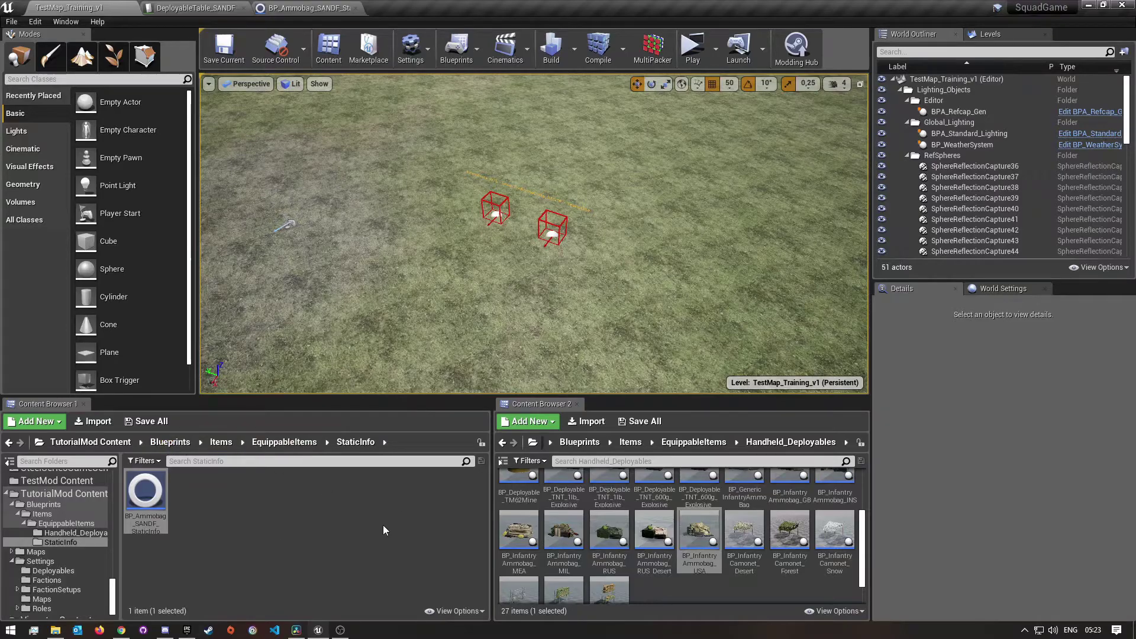
pyautogui.click(105, 441)
pyautogui.doubleClick(234, 471)
pyautogui.doubleClick(145, 470)
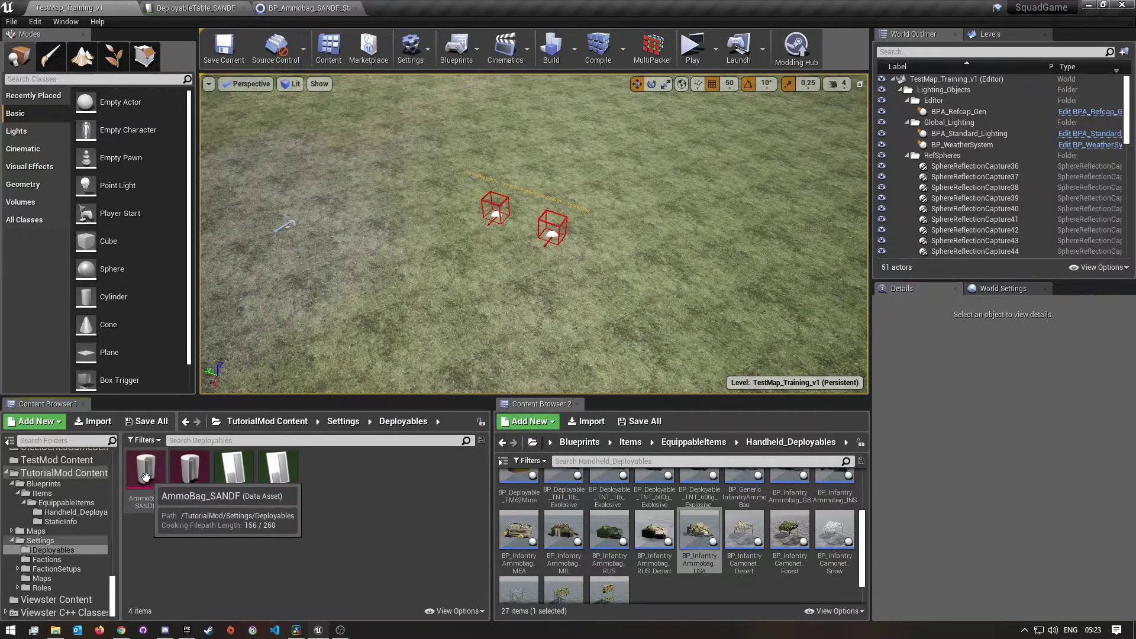
pyautogui.hotkey('alt', 'Left')
pyautogui.hotkey('alt', 'Left')
pyautogui.hotkey('alt', 'Left')
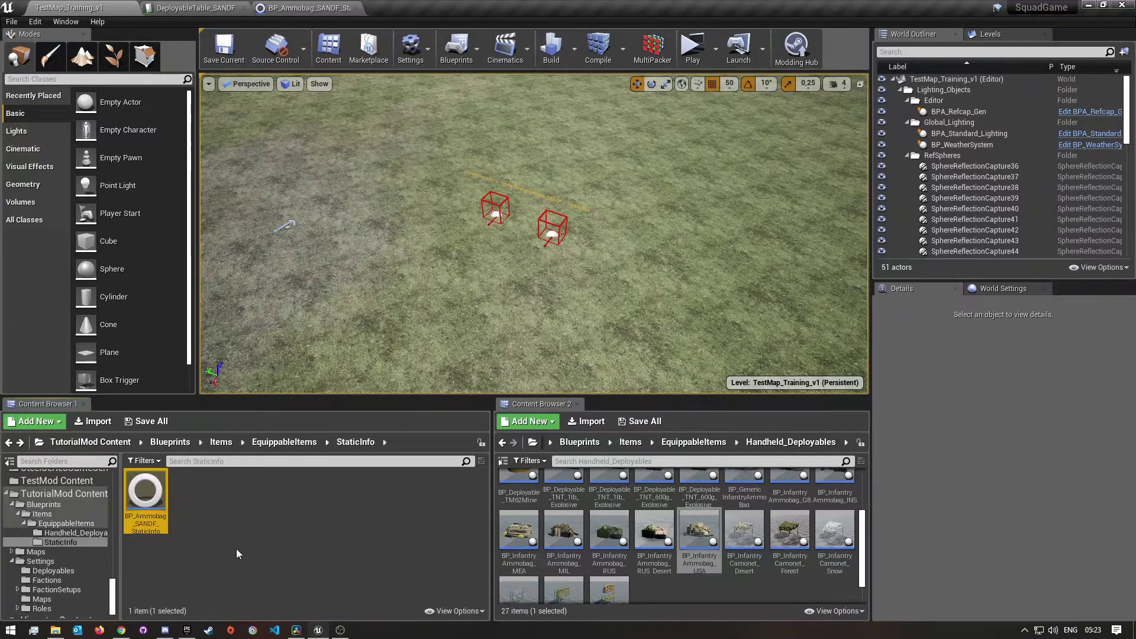
# Set the Deployable of BP_Ammobag_SANDF_StaticInfo to the AmmoBag_SANDF data asset.
pyautogui.click(322, 8)
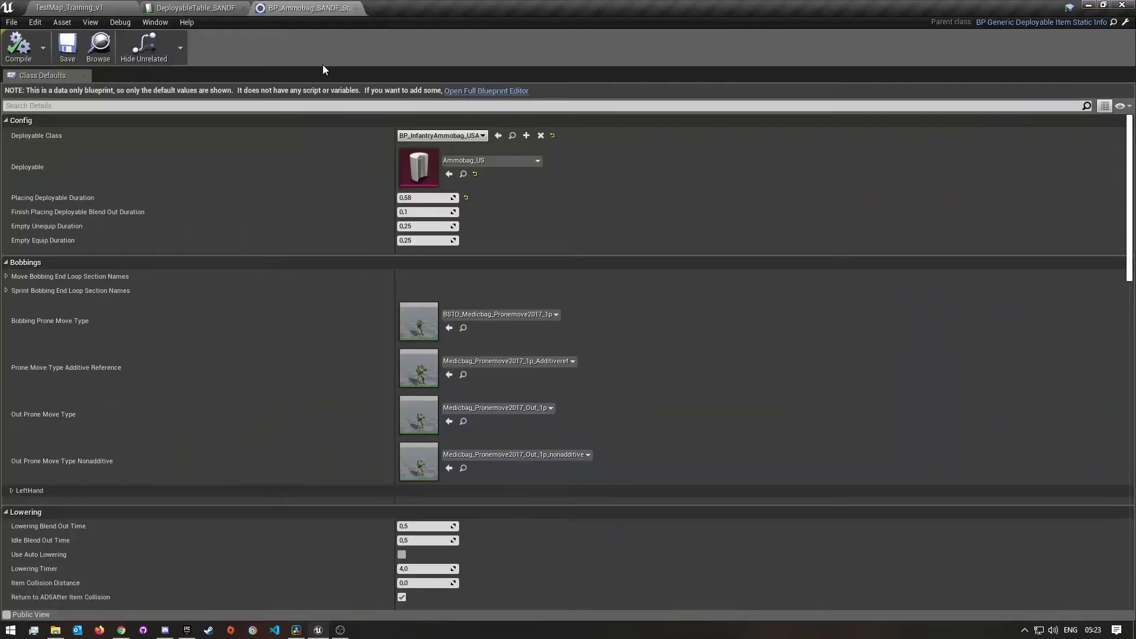
pyautogui.click(499, 161)
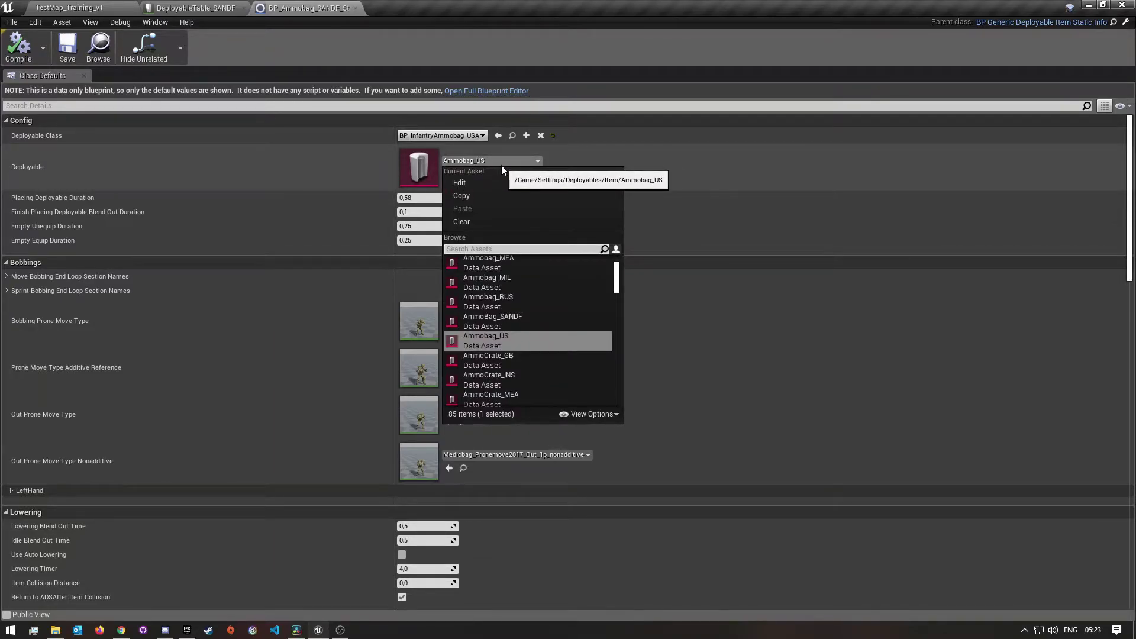
pyautogui.click(512, 324)
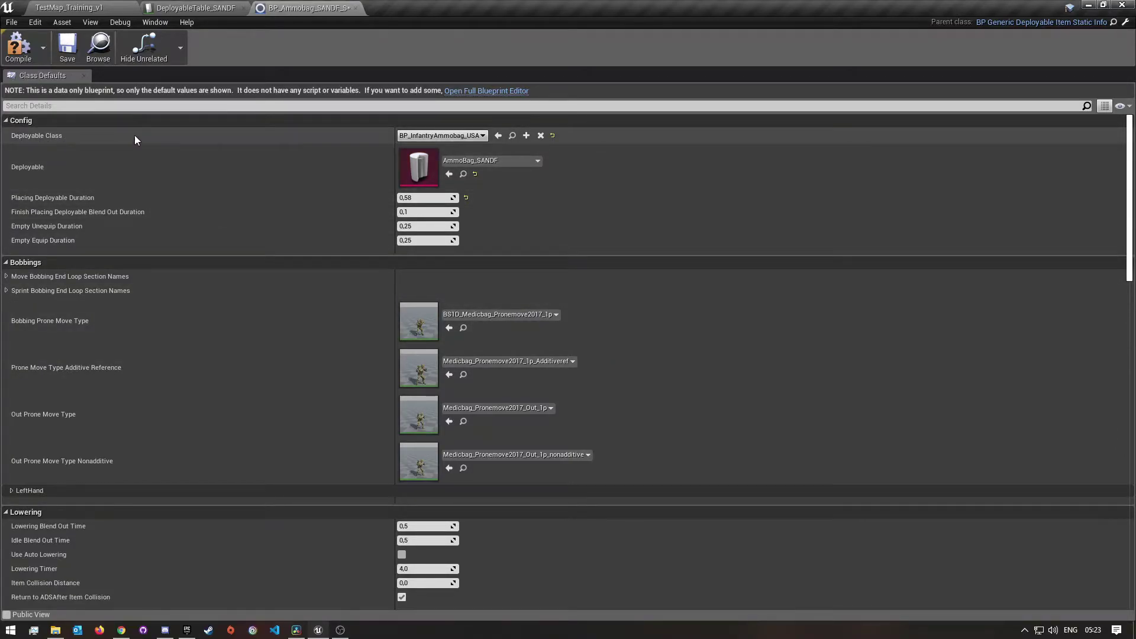
# Set the static info's Deployable Class to BP_InfantryAmmobag_SANDF and compile the blueprint.
pyautogui.click(473, 136)
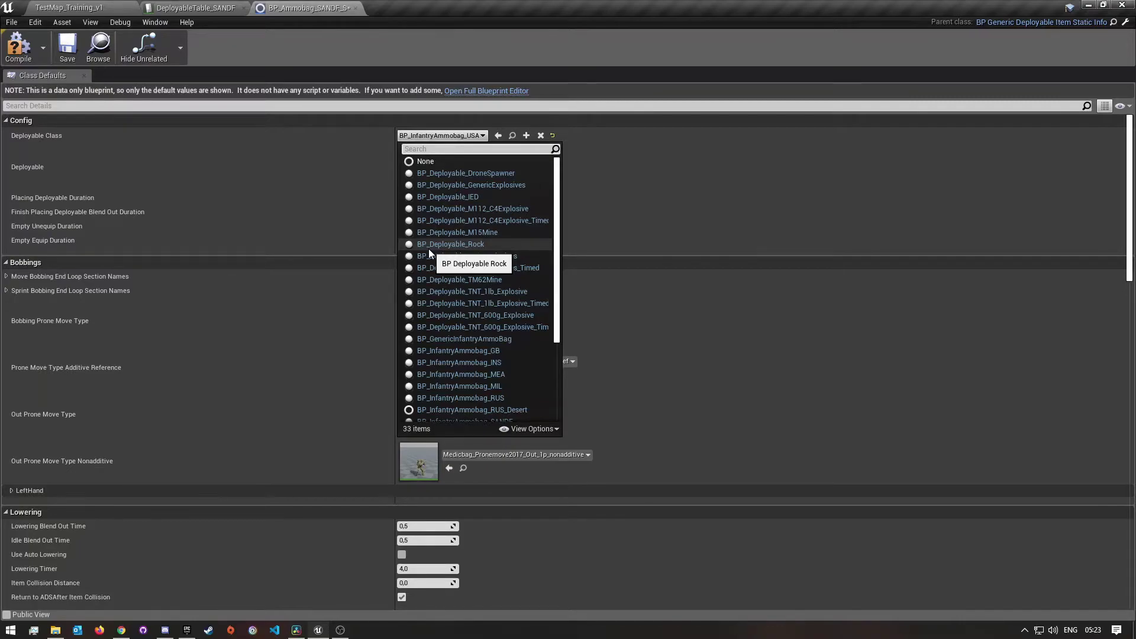
pyautogui.write('SANDF')
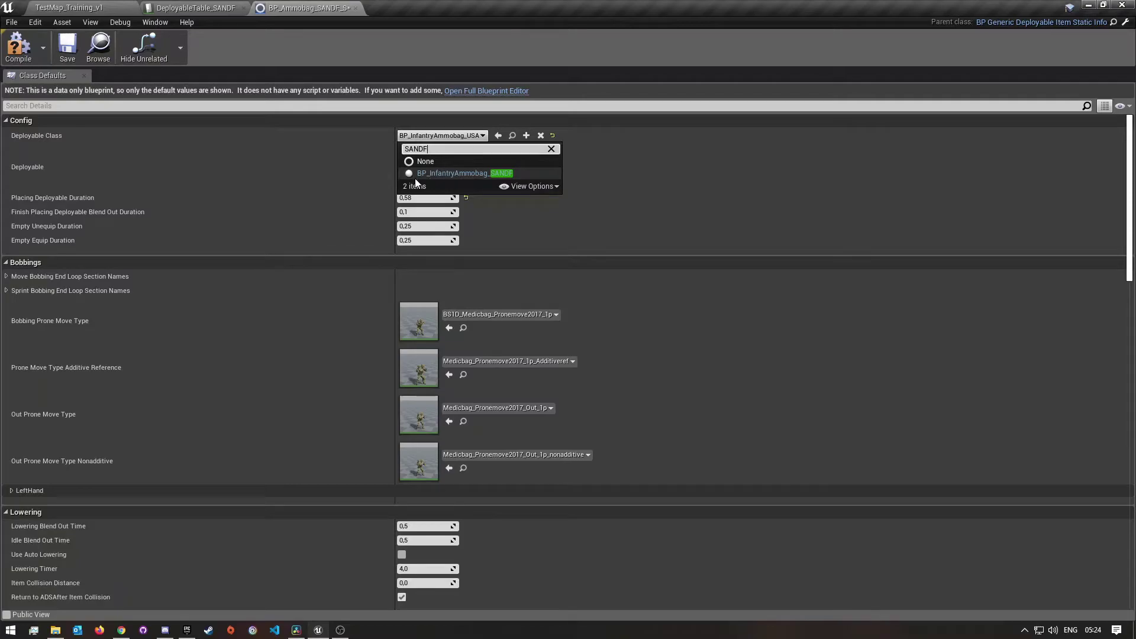
pyautogui.click(466, 173)
pyautogui.click(18, 46)
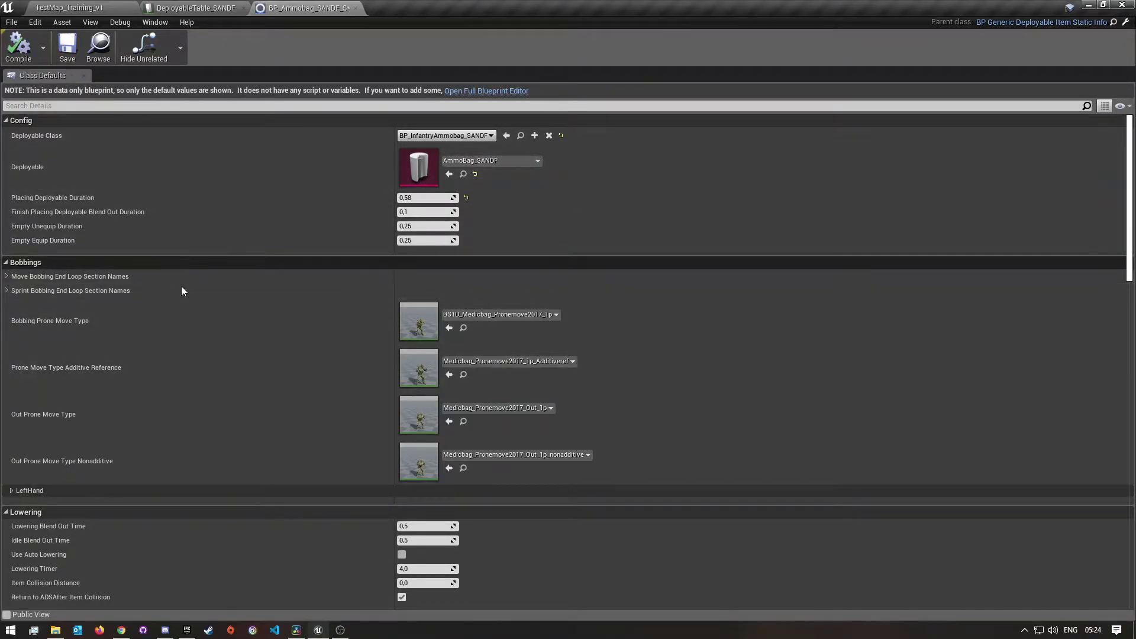
# Save the BP_Ammobag_SANDF_StaticInfo blueprint and close its editor.
pyautogui.scroll(-2, 280, 414)
pyautogui.scroll(1, 276, 418)
pyautogui.scroll(1, 276, 419)
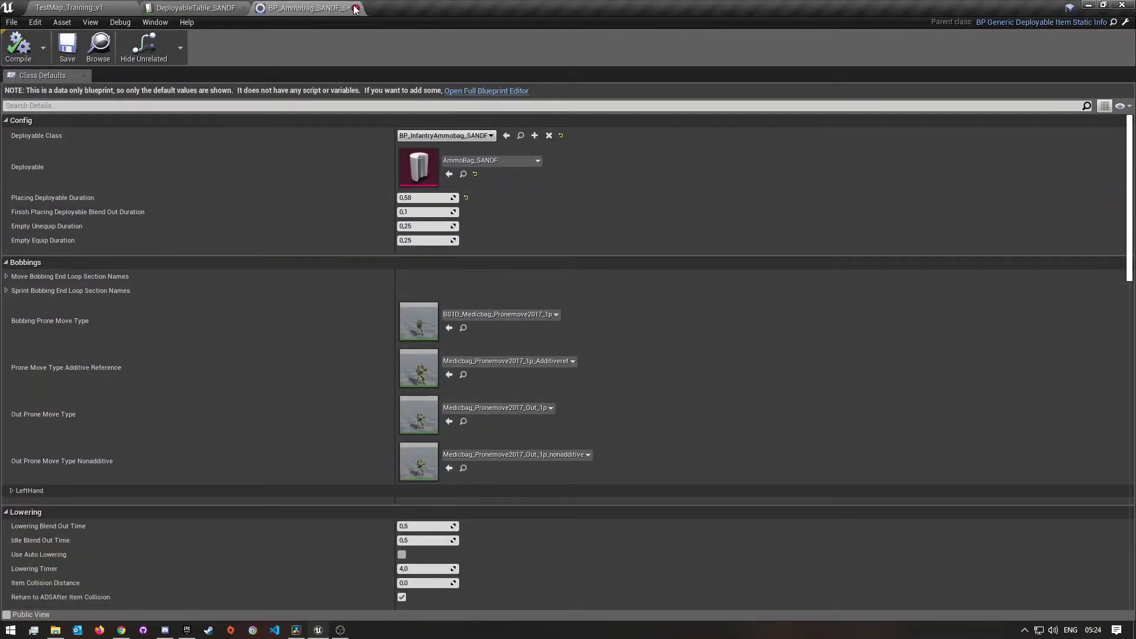
pyautogui.click(74, 55)
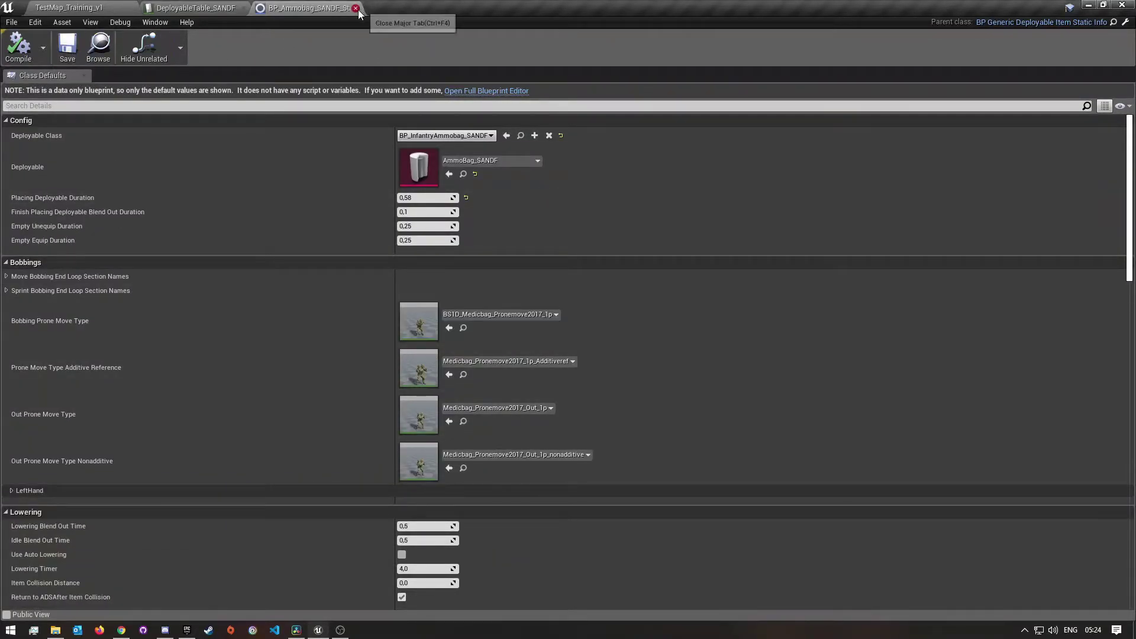
pyautogui.hotkey('ctrl', 'F4')
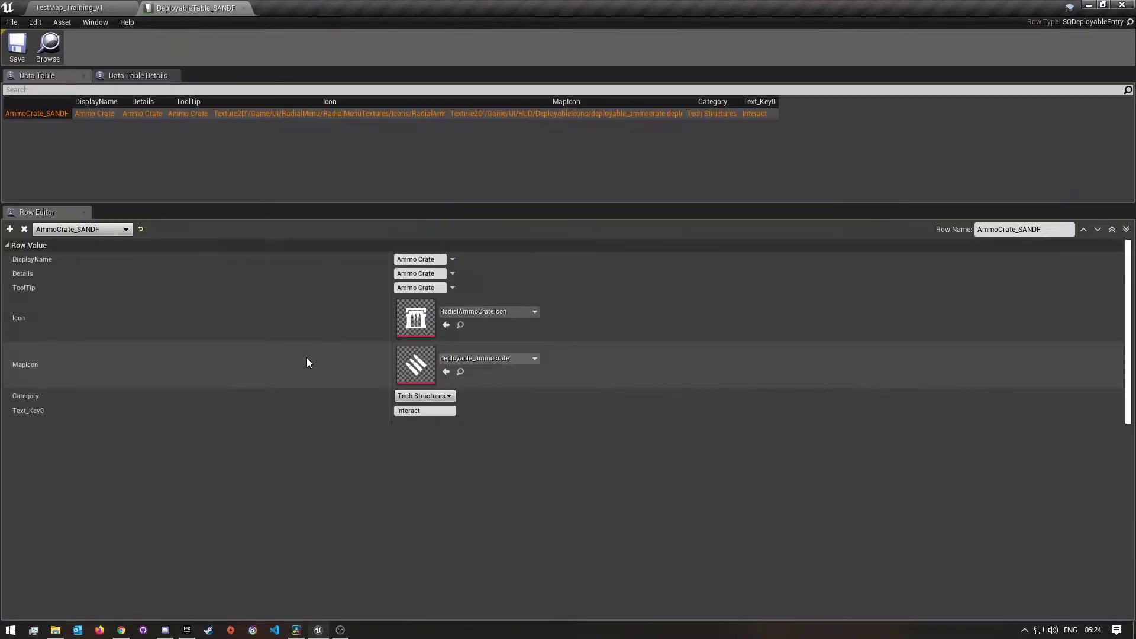
# Open BP_Infantry_Ammobag_SANDF from TutorialMod's EquippableItems folder and review its mesh and material defaults.
pyautogui.click(90, 6)
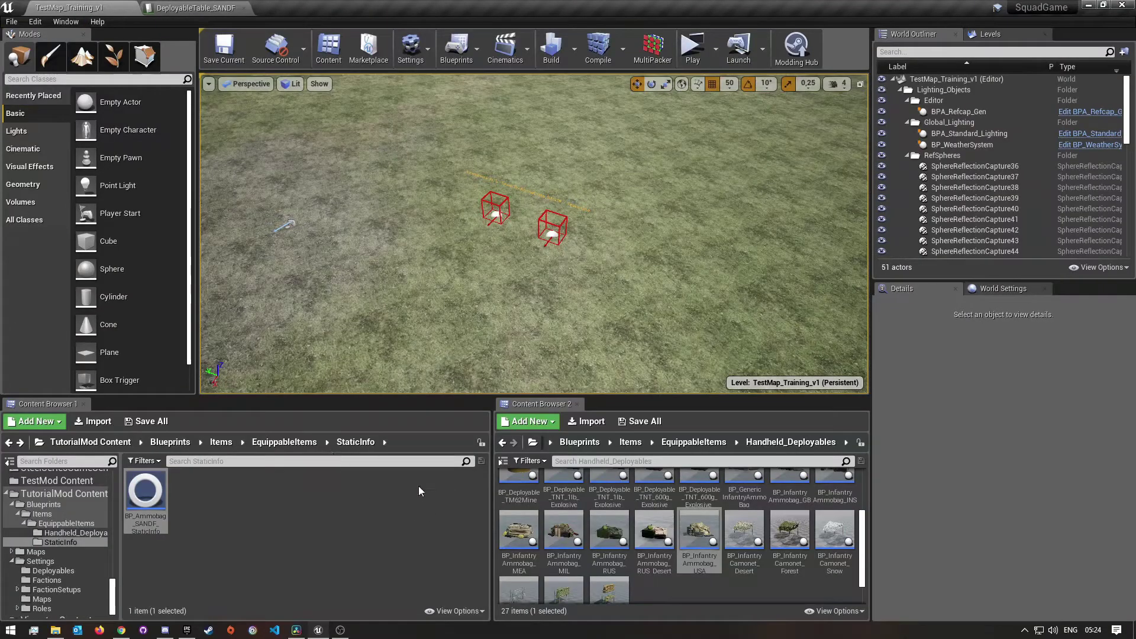
pyautogui.hotkey('alt', 'Left')
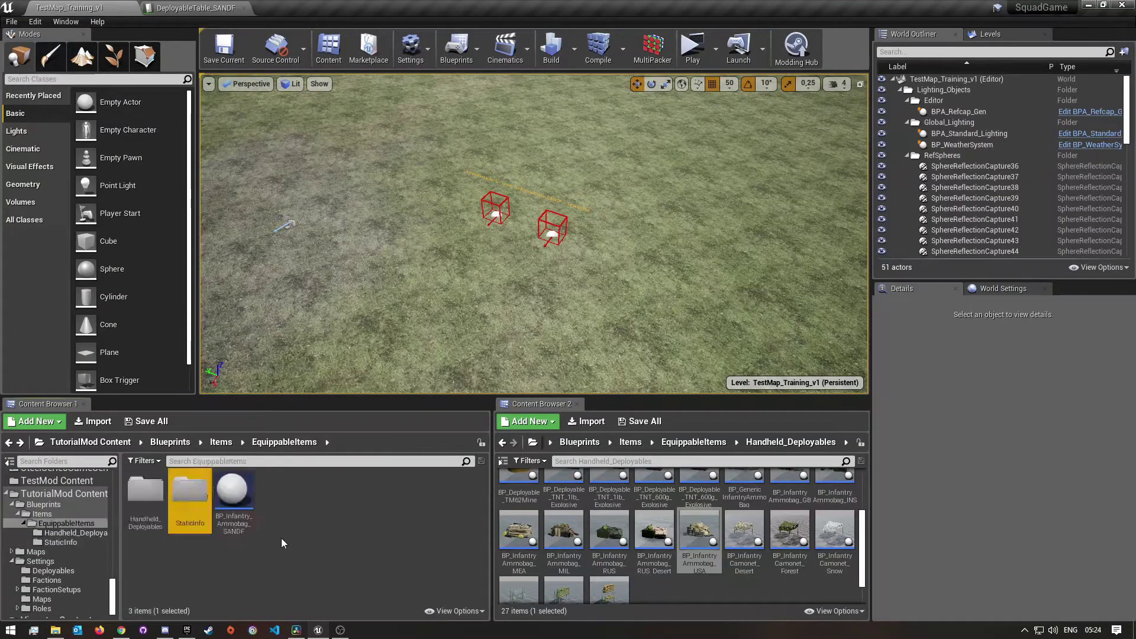
pyautogui.doubleClick(236, 494)
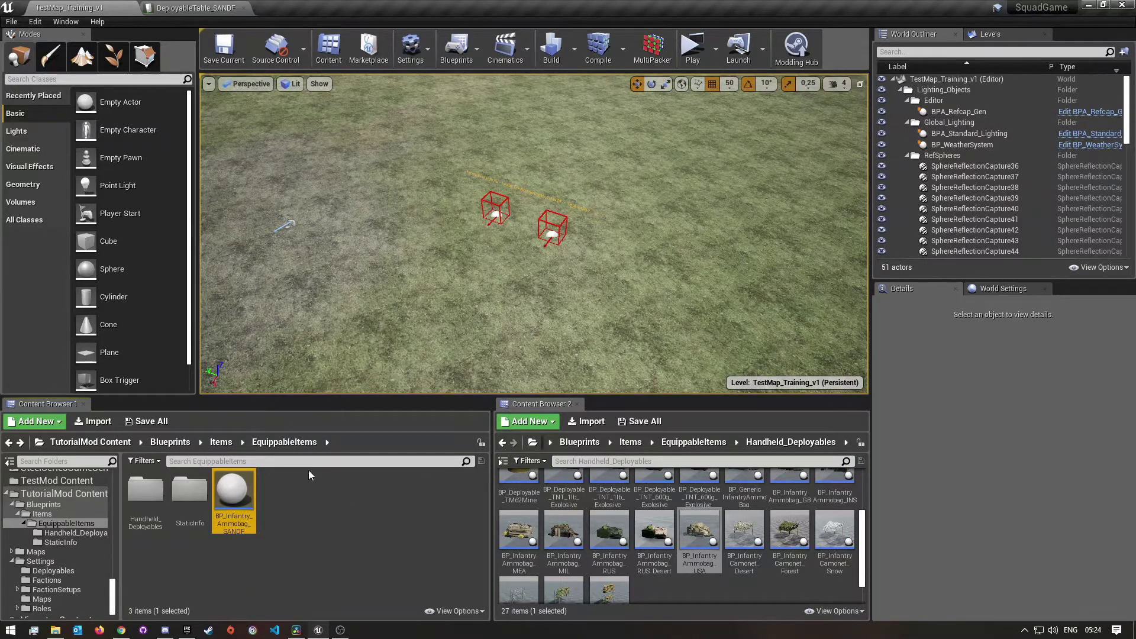
pyautogui.scroll(-10, 295, 479)
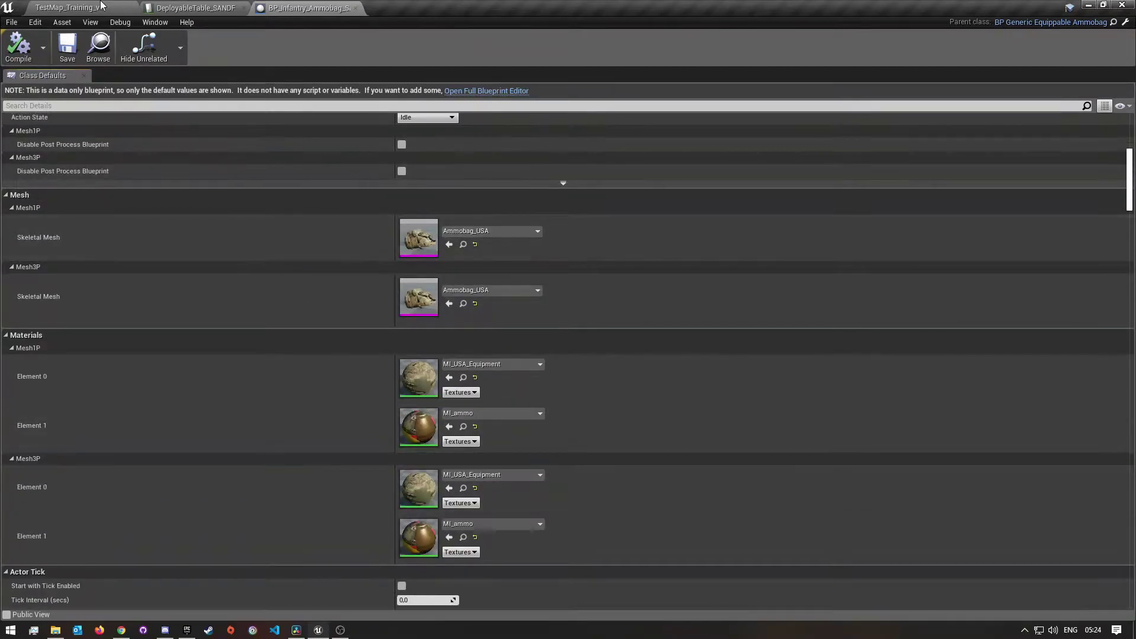
pyautogui.click(104, 7)
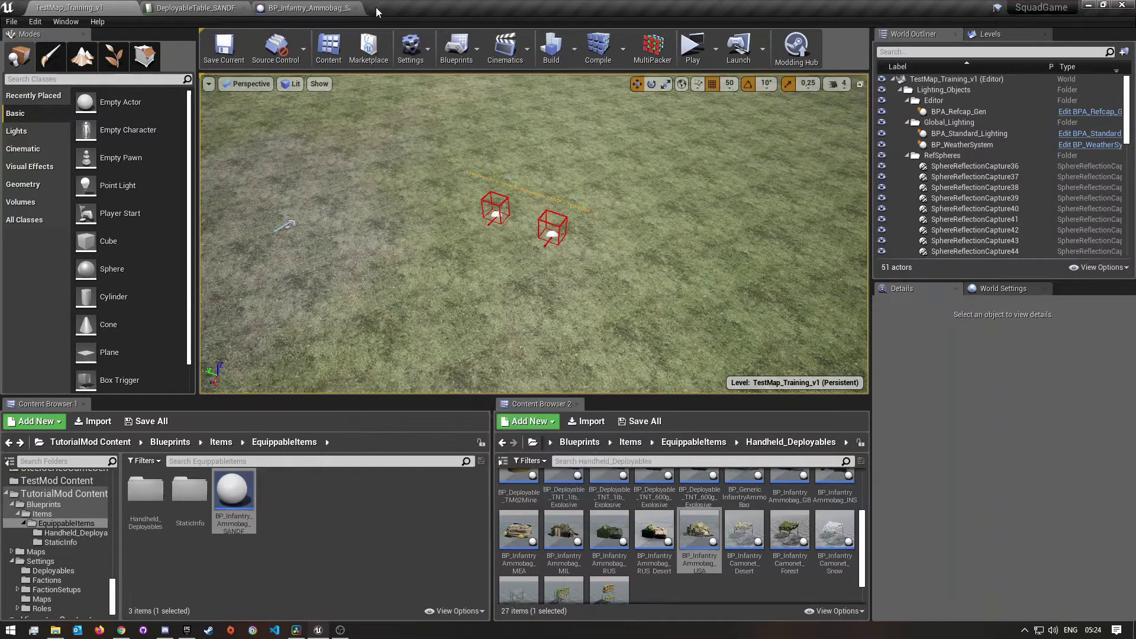
pyautogui.click(270, 532)
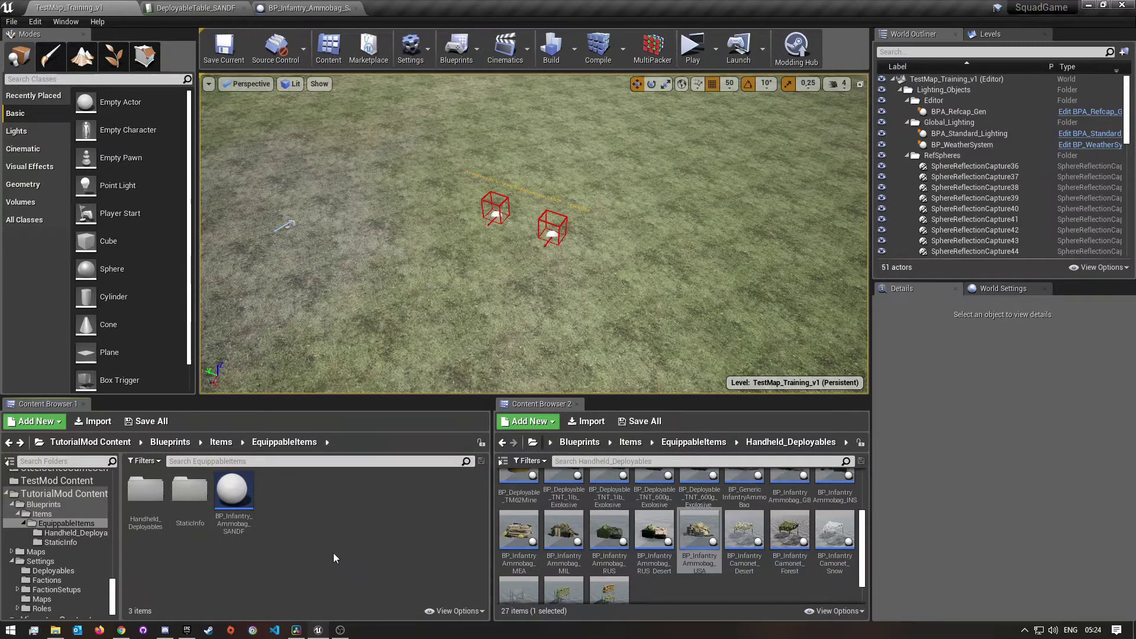
pyautogui.click(308, 8)
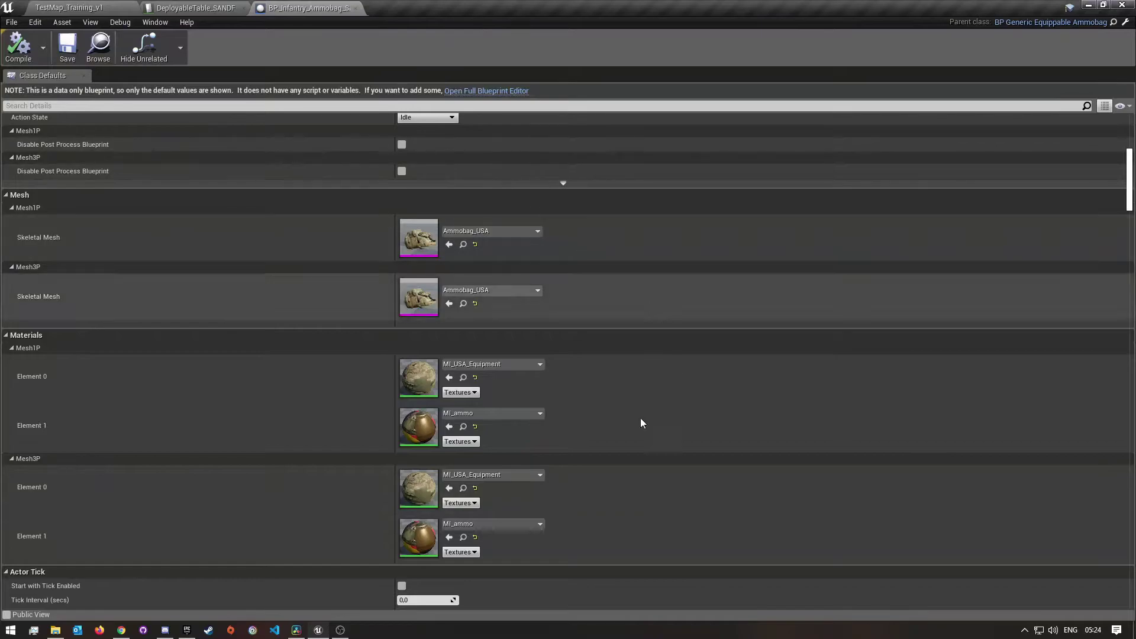
# Set the Item Static Info Class of BP_Infantry_Ammobag_SANDF to BP_Ammobag_SANDF_StaticInfo, saving and closing the blueprint.
pyautogui.scroll(-10, 524, 510)
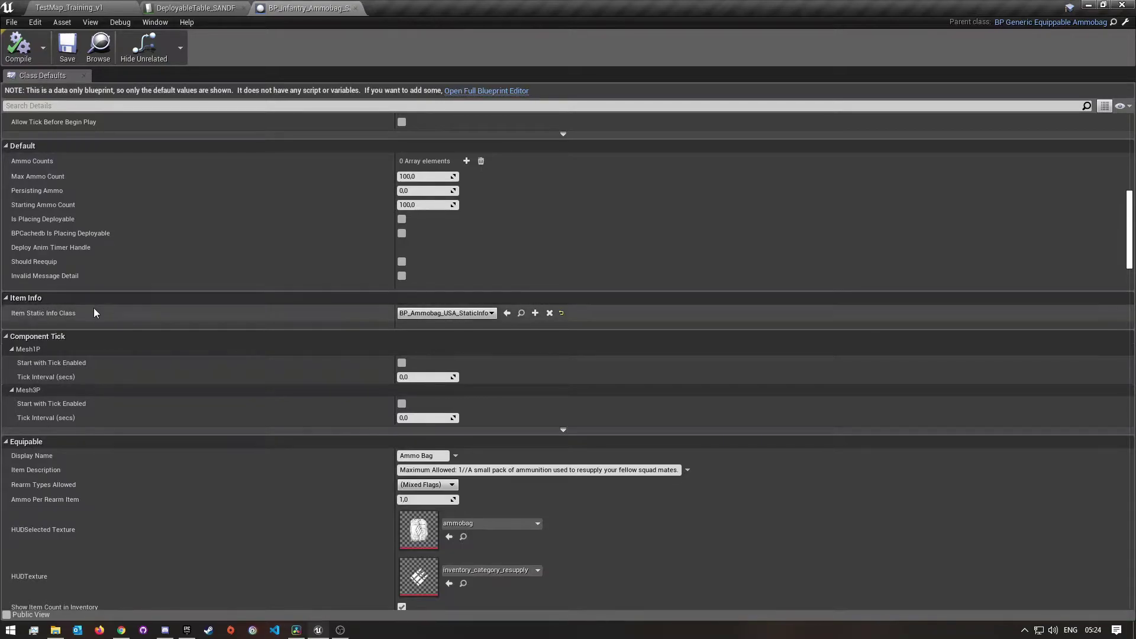
pyautogui.click(478, 316)
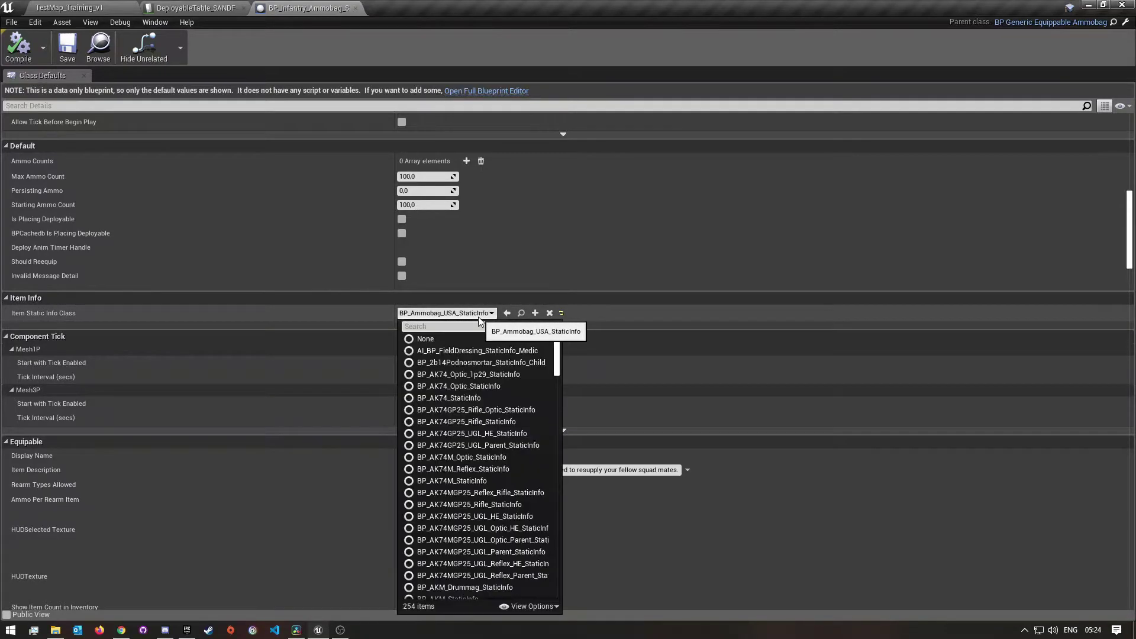
pyautogui.click(190, 6)
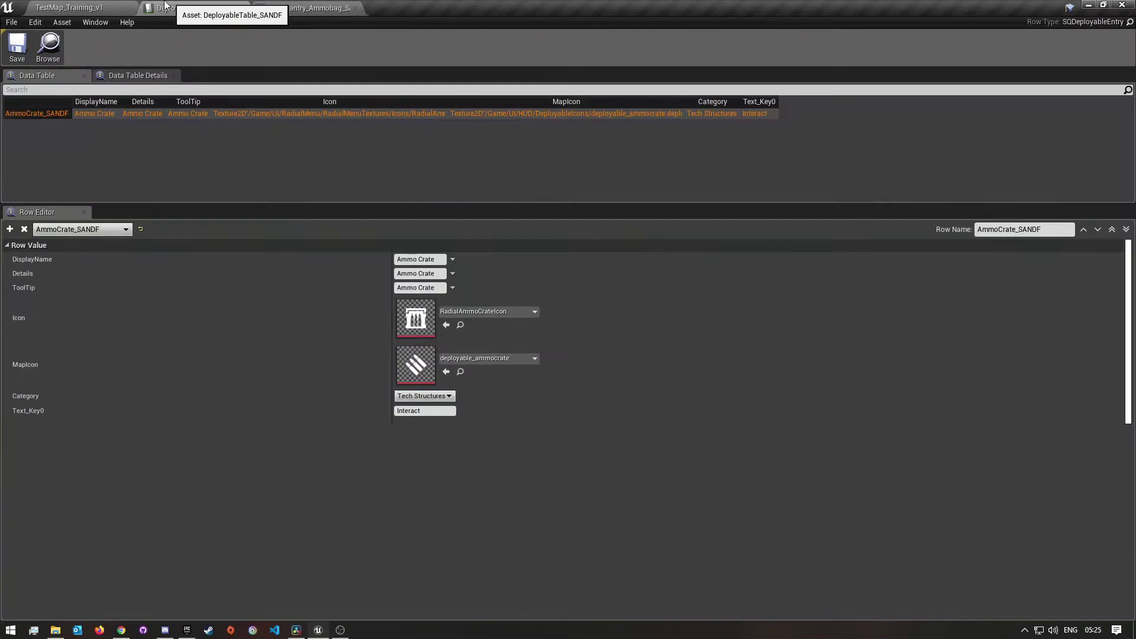
pyautogui.click(106, 7)
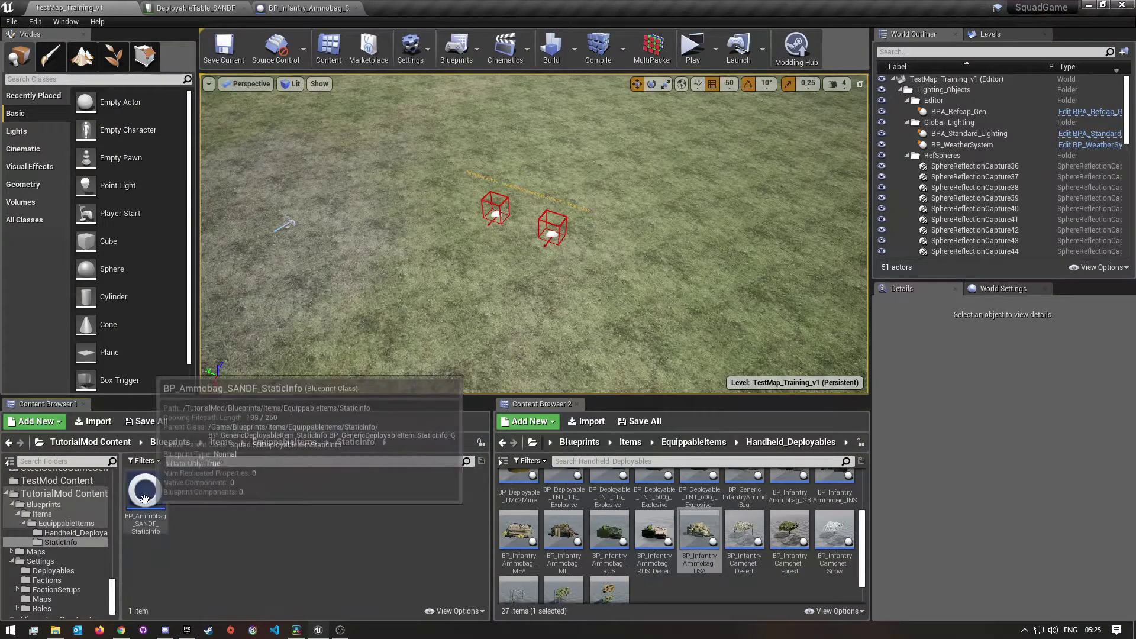
pyautogui.click(282, 7)
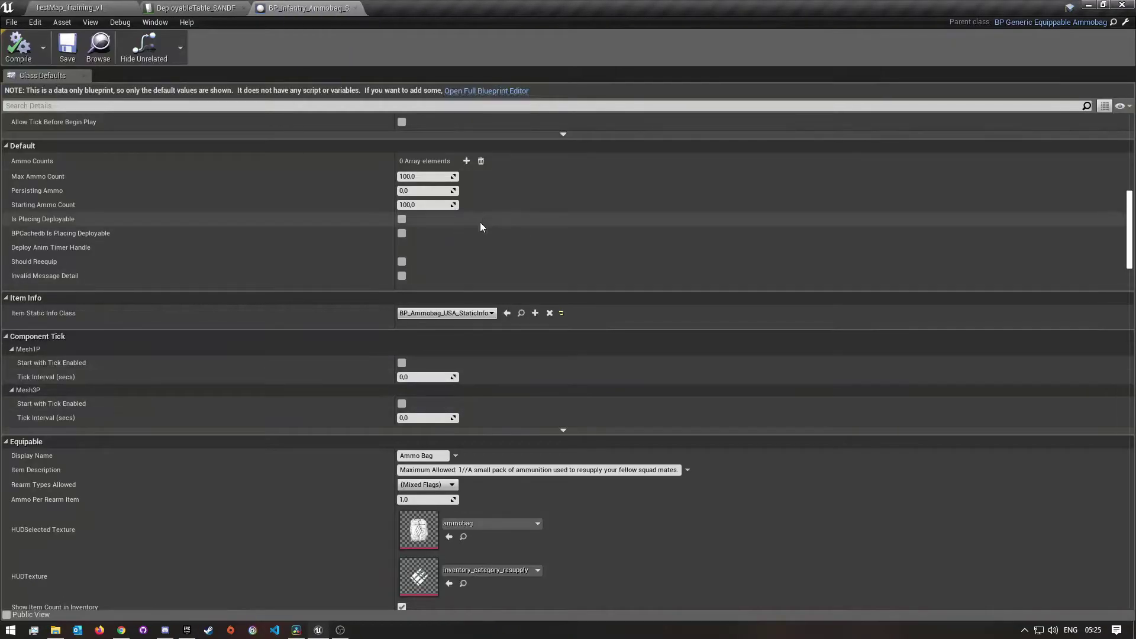
pyautogui.click(436, 314)
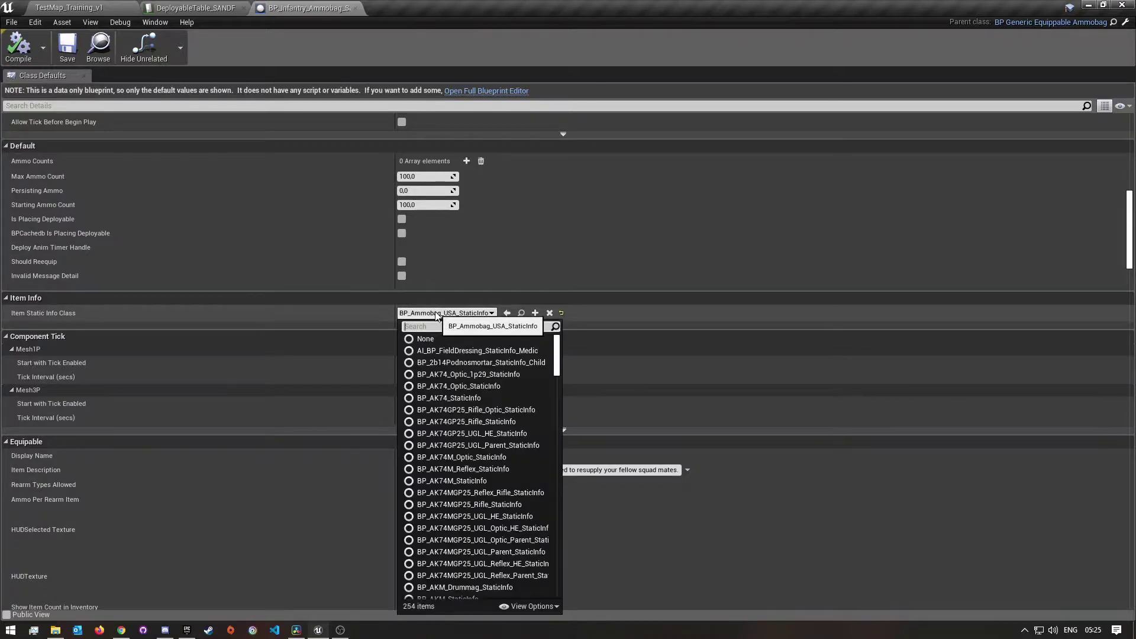
pyautogui.write('SANDF')
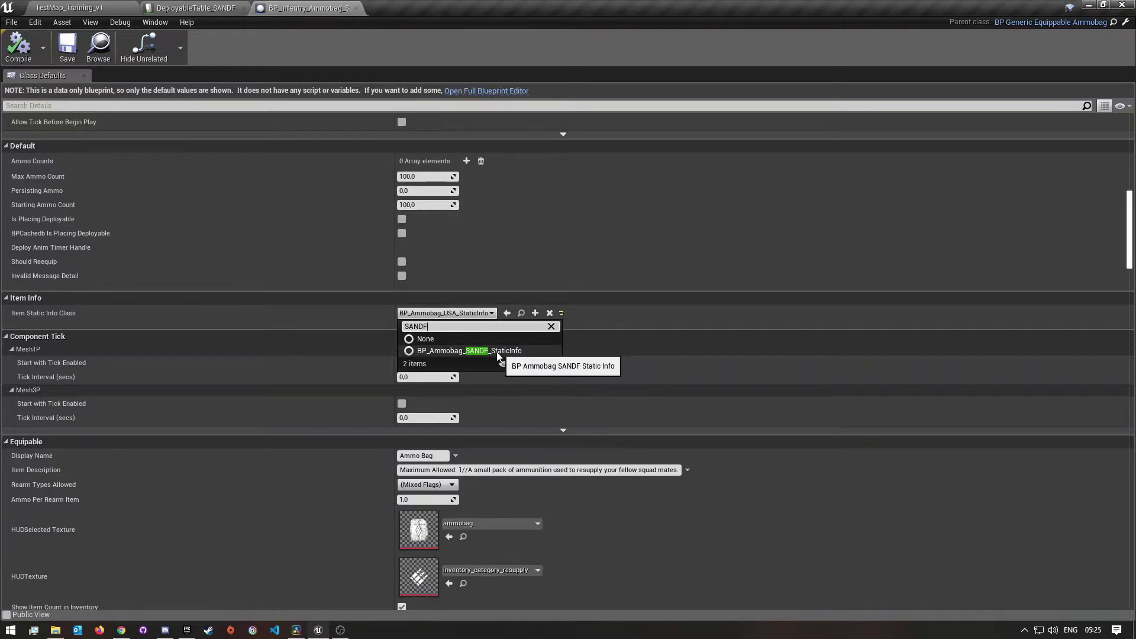
pyautogui.click(451, 351)
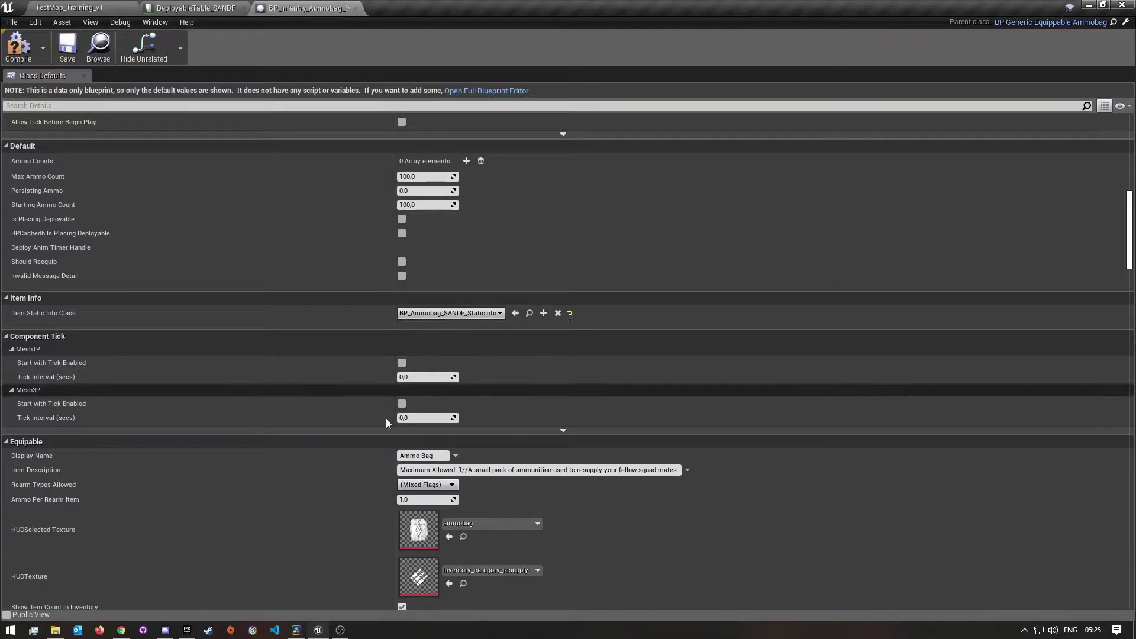
pyautogui.click(69, 50)
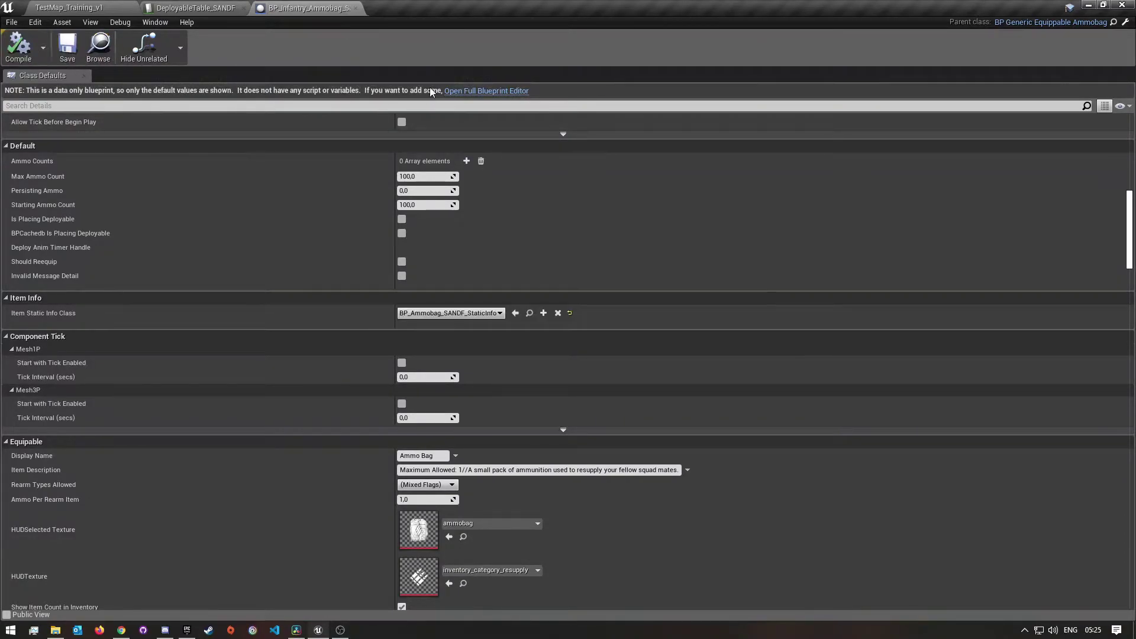
pyautogui.click(355, 8)
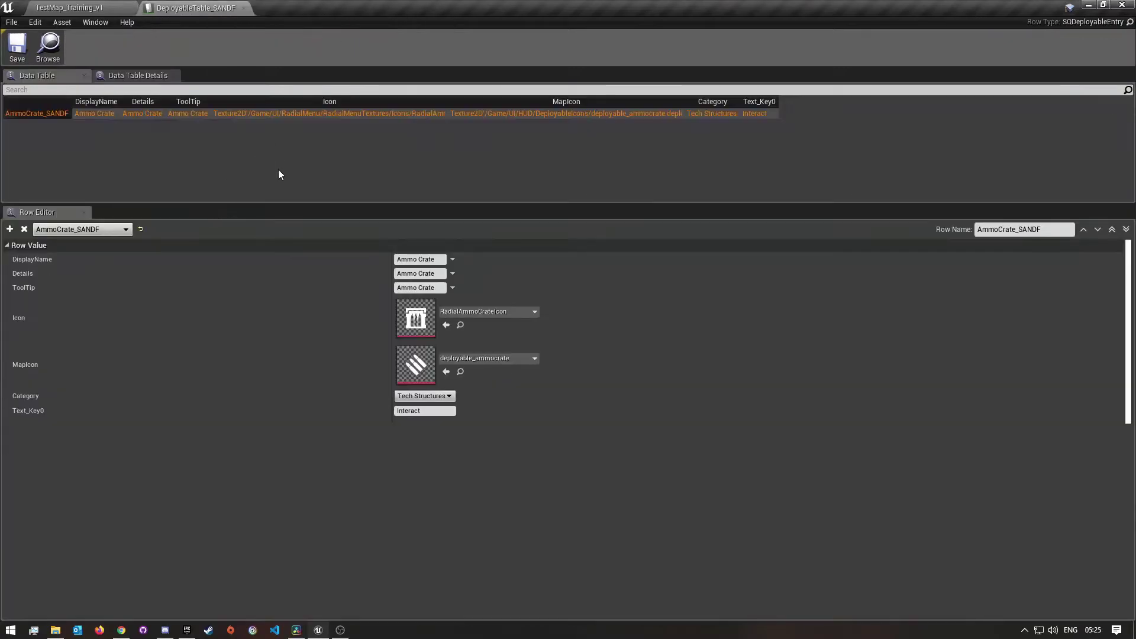
# Open BP_InfantryAmmobag_SANDF from TutorialMod's Handheld_Deployables folder and review its class defaults.
pyautogui.click(74, 7)
pyautogui.hotkey('alt', 'Left')
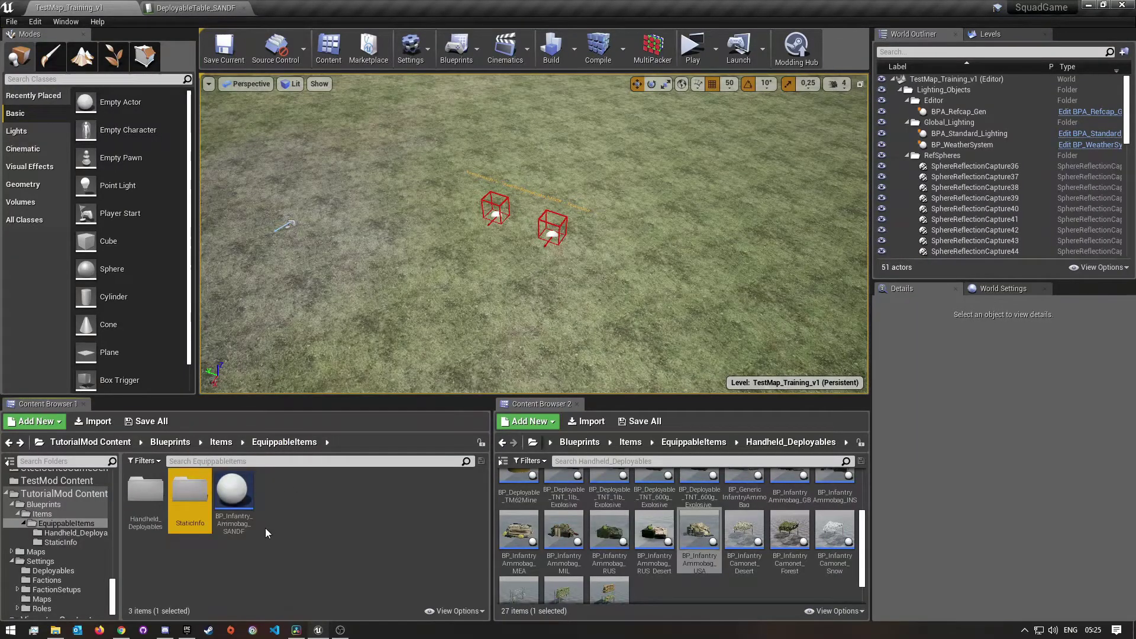
pyautogui.doubleClick(142, 490)
pyautogui.doubleClick(144, 488)
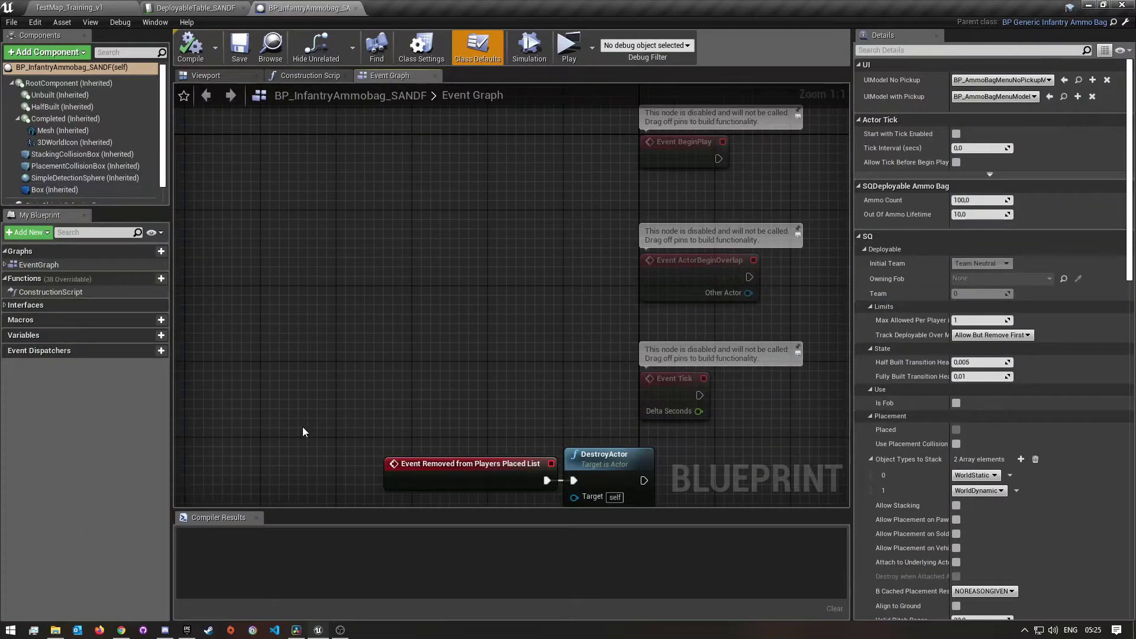
pyautogui.scroll(-10, 1017, 409)
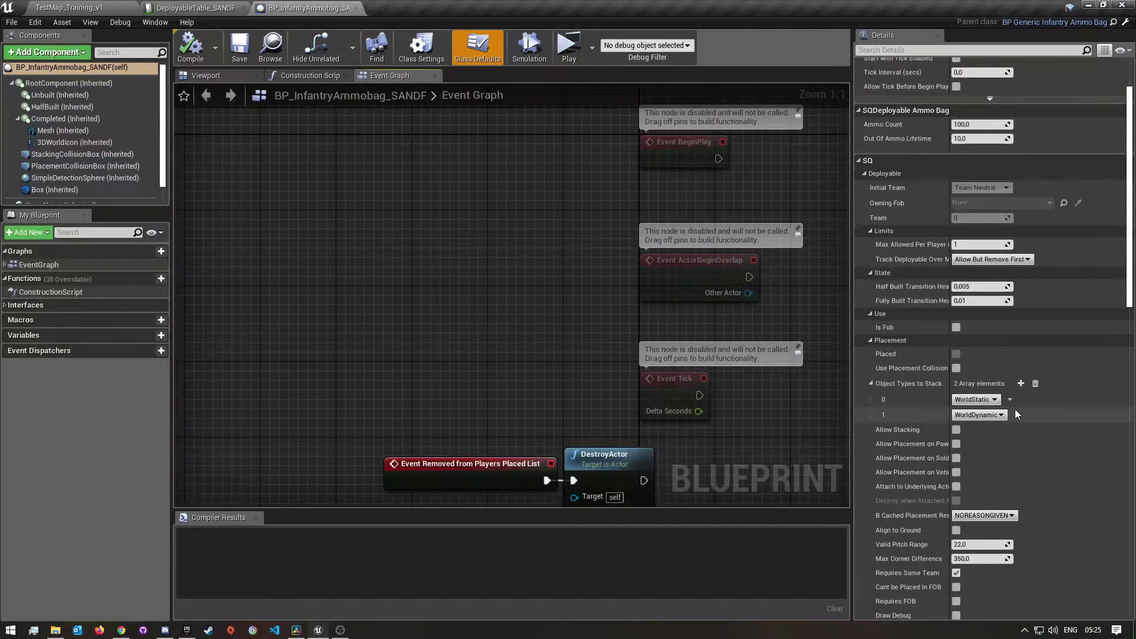
pyautogui.scroll(-3, 996, 423)
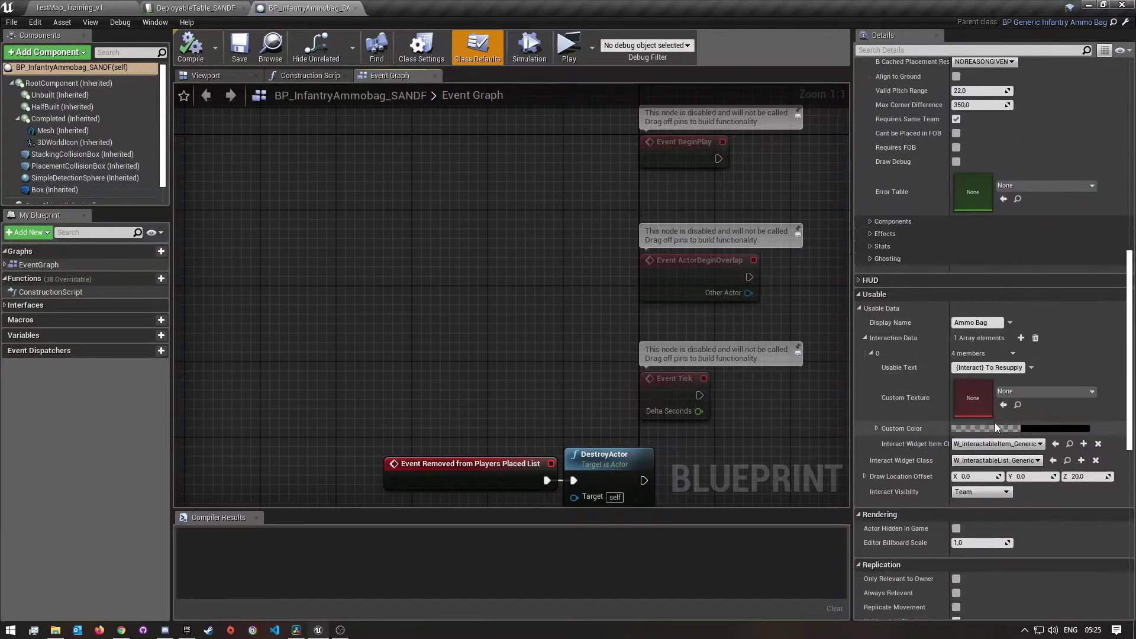
# Examine the ammo bag's Mesh component in the blueprint's 3D preview, including its static mesh and material settings.
pyautogui.click(214, 75)
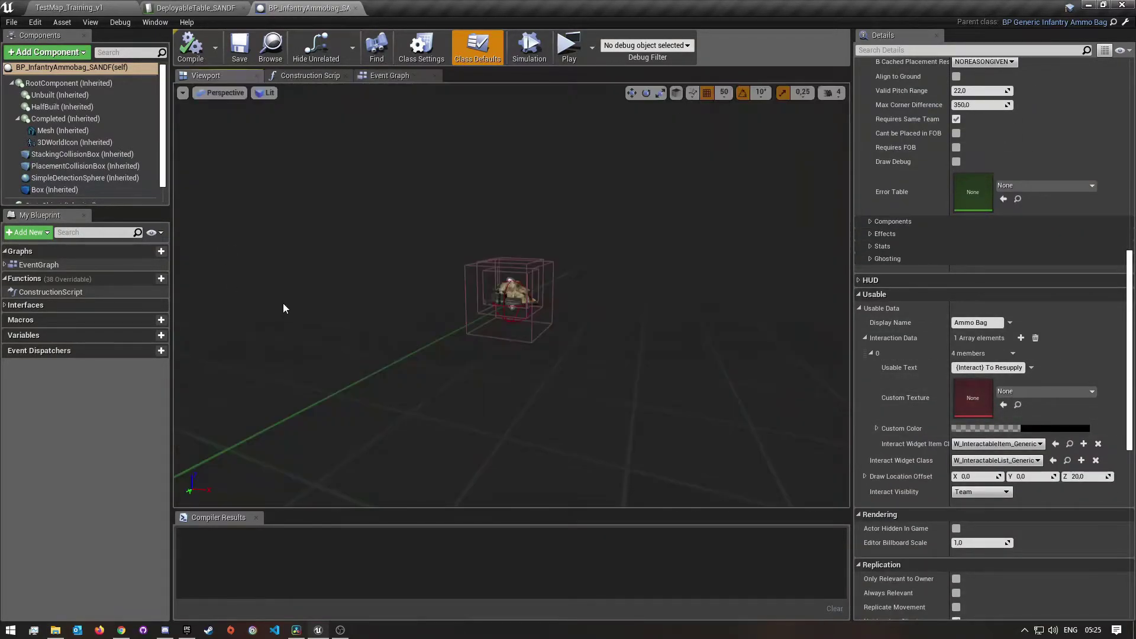
pyautogui.moveTo(498, 300)
pyautogui.mouseDown(button='right')
pyautogui.moveTo(500, 335)
pyautogui.moveTo(489, 332)
pyautogui.moveTo(498, 299)
pyautogui.mouseUp(button='right')
pyautogui.click(524, 307)
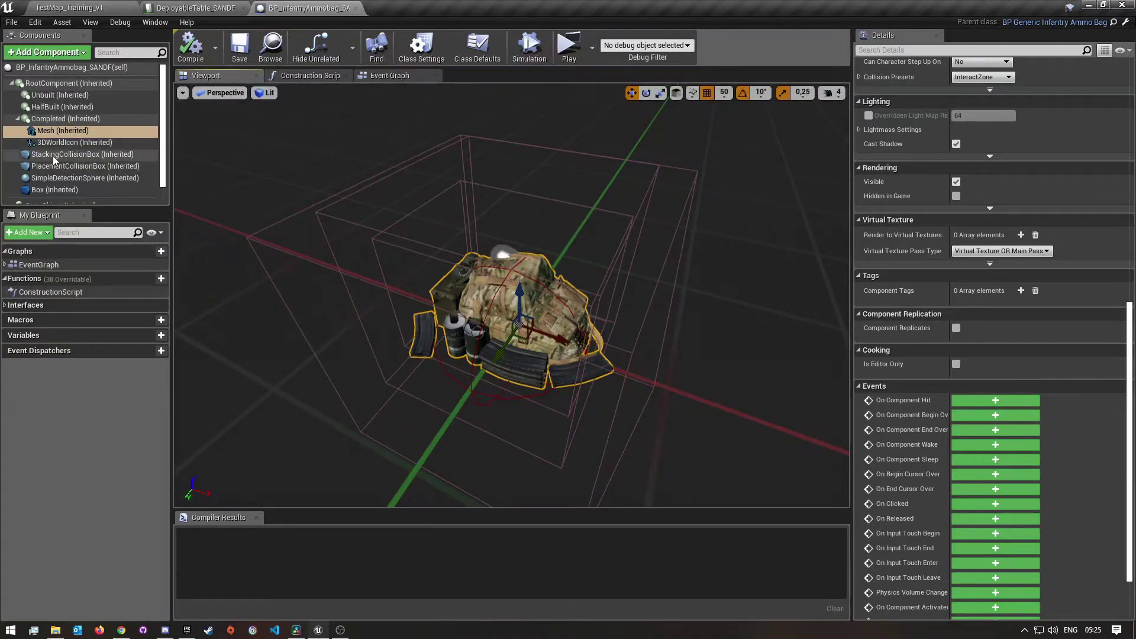
pyautogui.click(56, 130)
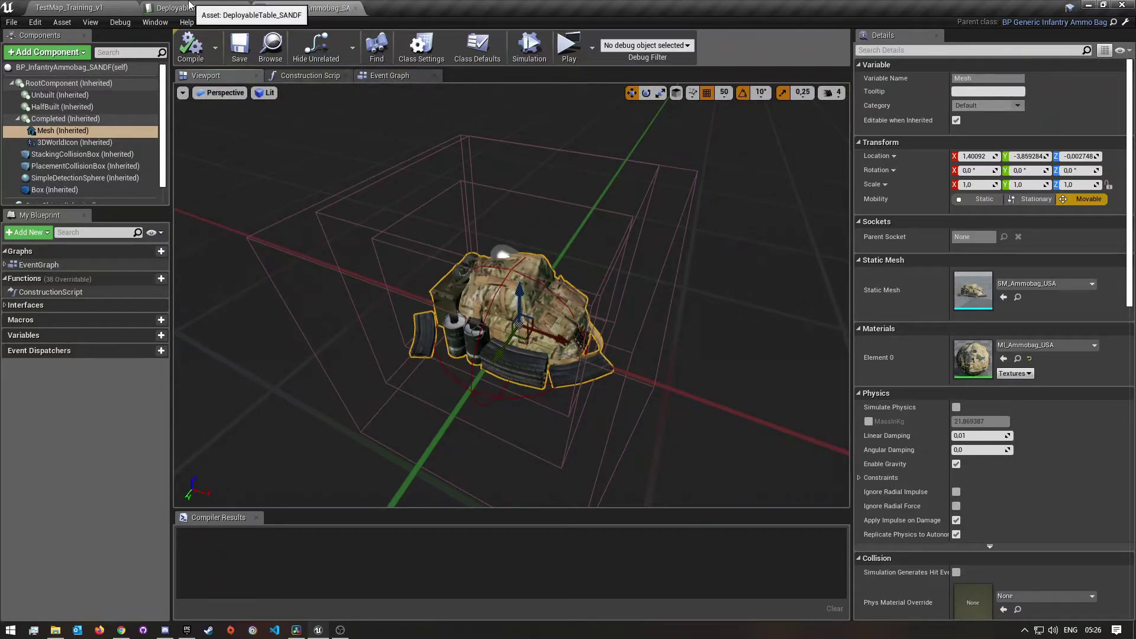
pyautogui.click(395, 75)
pyautogui.click(75, 6)
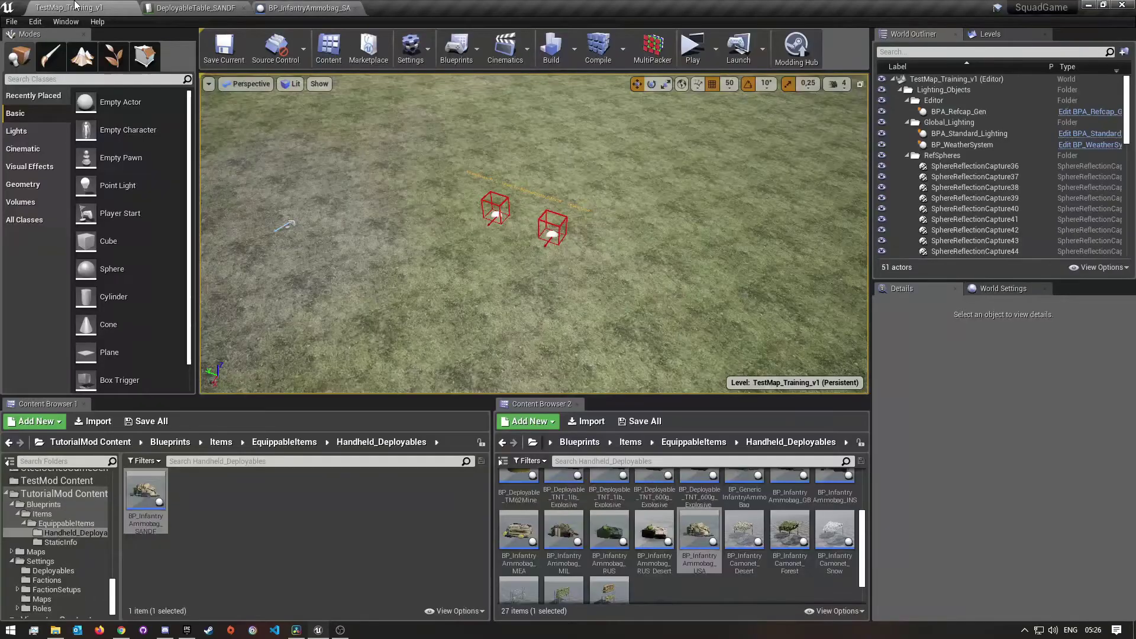
pyautogui.click(299, 12)
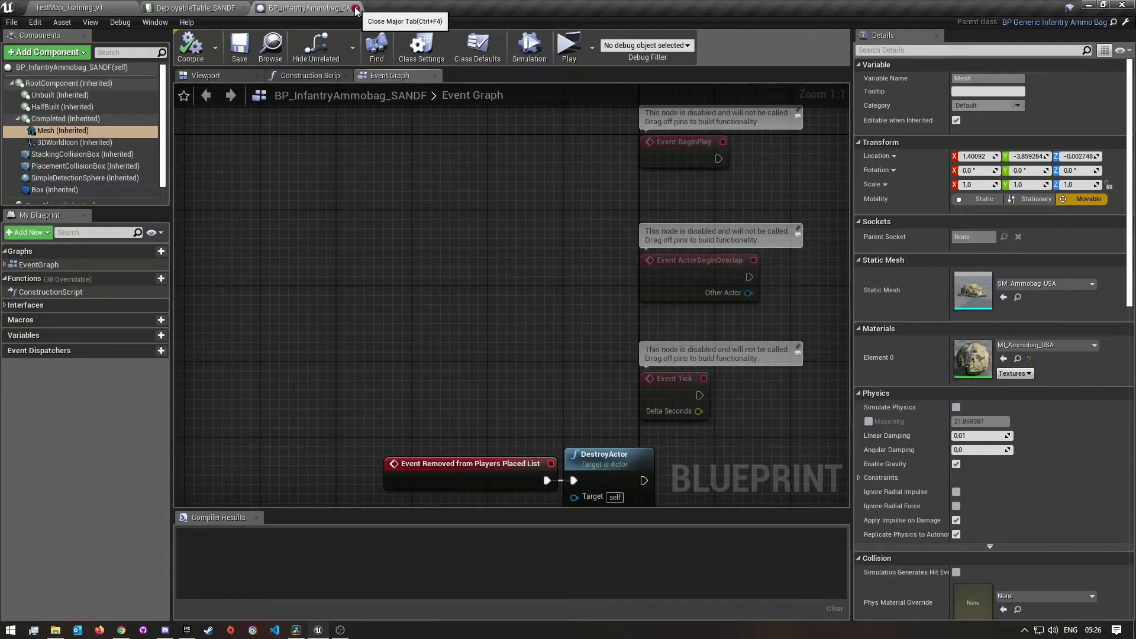
# Set the Display Name of BP_Infantry_Ammobag_SANDF in EquippableItems to SANDF Ammo Bag and close its editor.
pyautogui.click(119, 7)
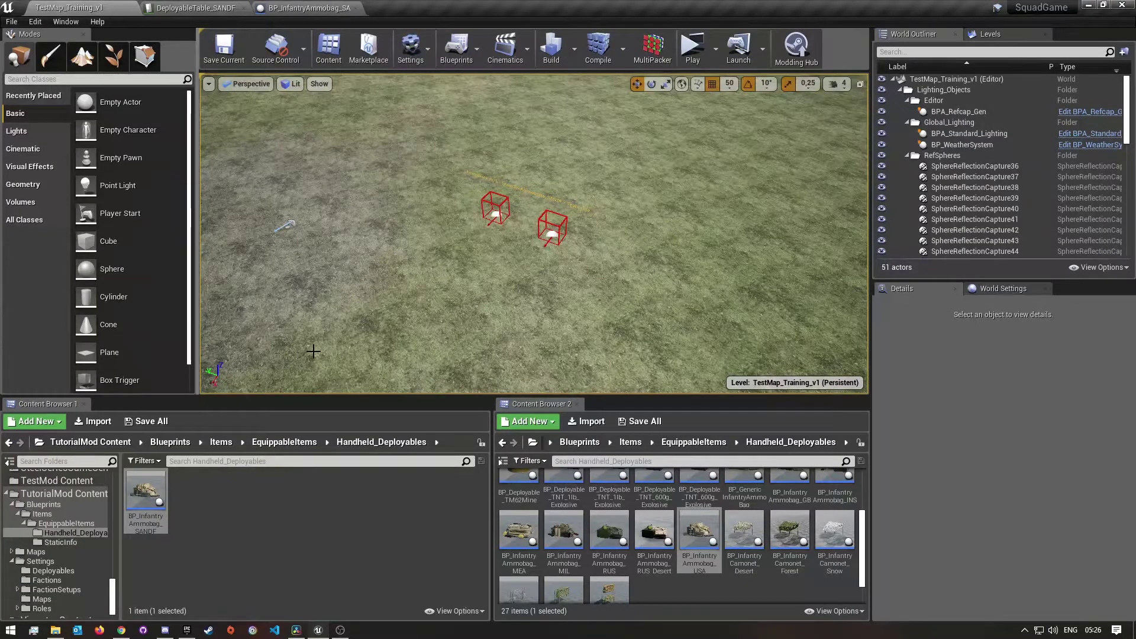
pyautogui.hotkey('alt', 'Left')
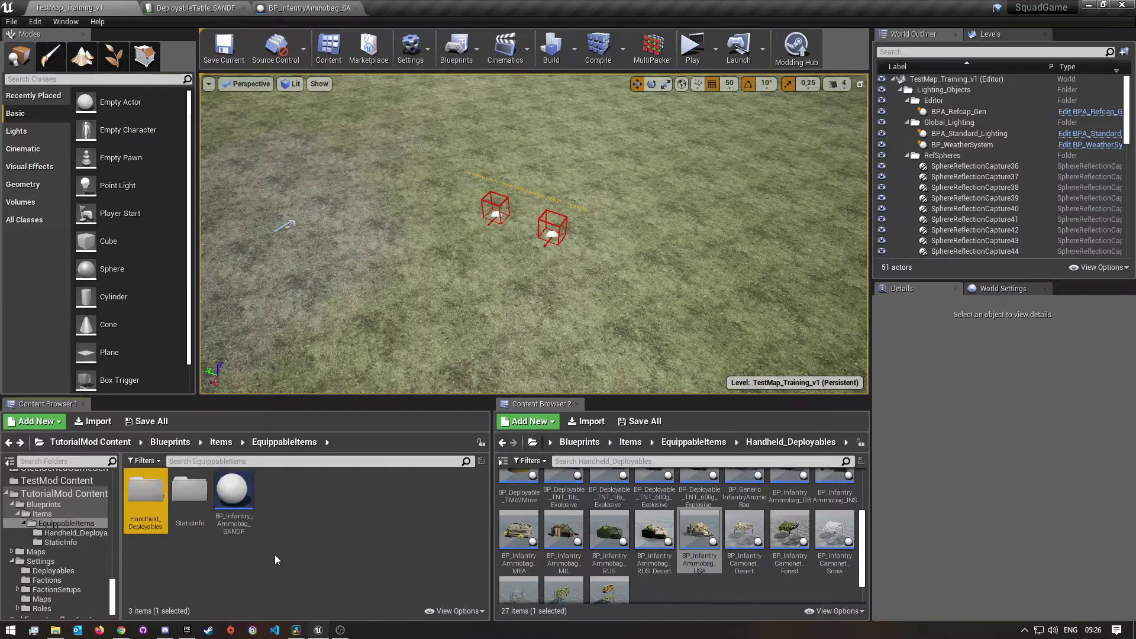
pyautogui.doubleClick(242, 498)
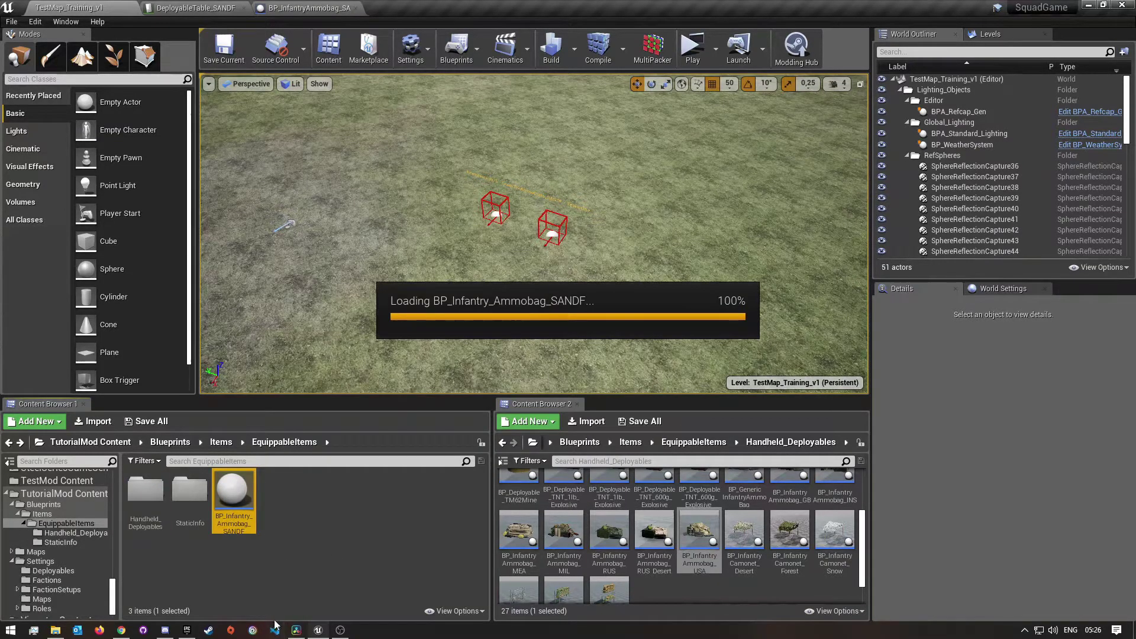
pyautogui.scroll(-15, 494, 467)
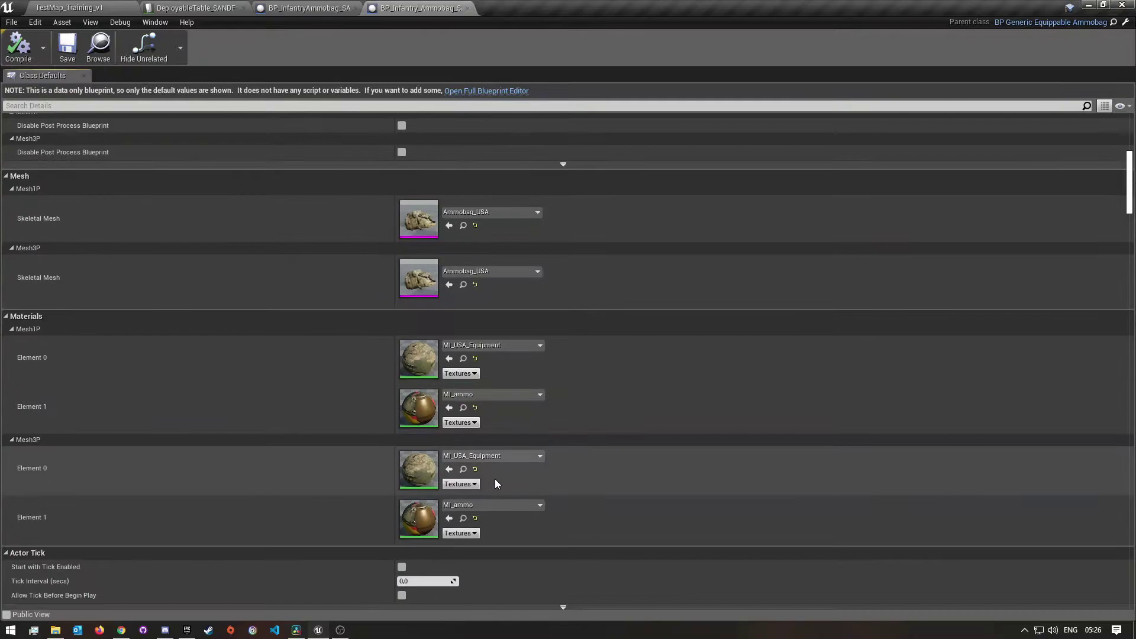
pyautogui.scroll(-10, 495, 479)
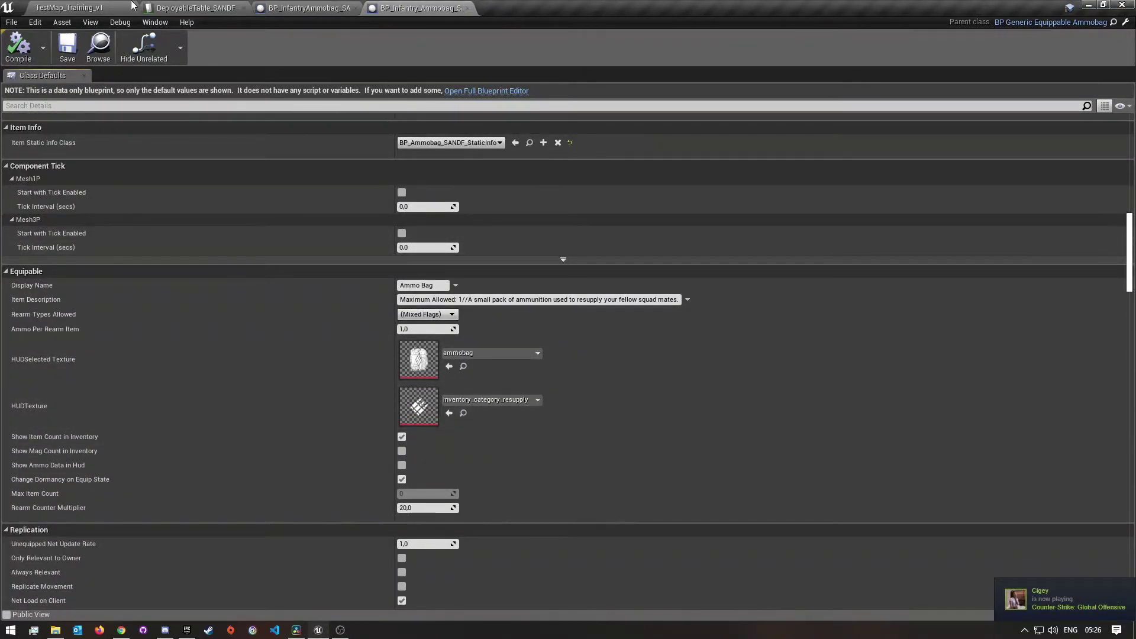
pyautogui.click(83, 8)
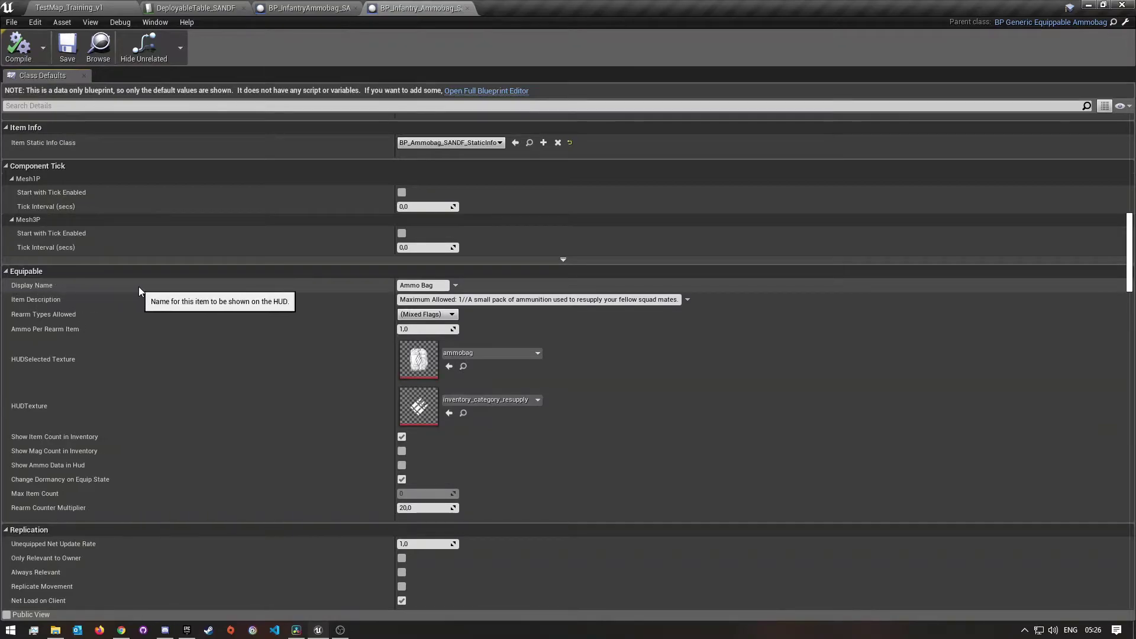
pyautogui.click(421, 288)
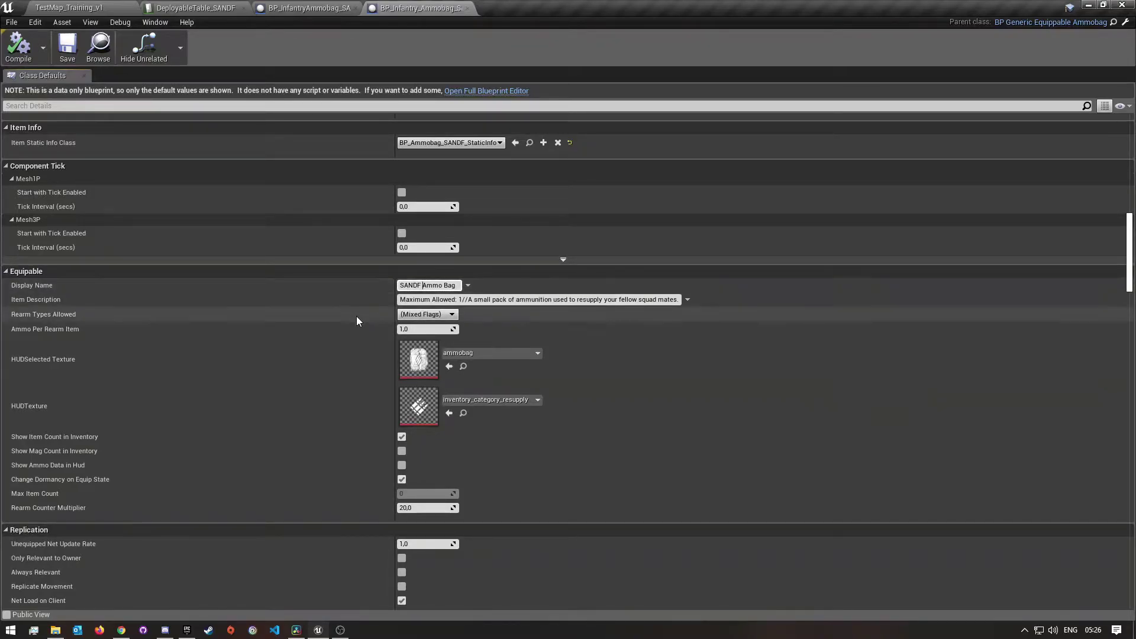
pyautogui.press('Return')
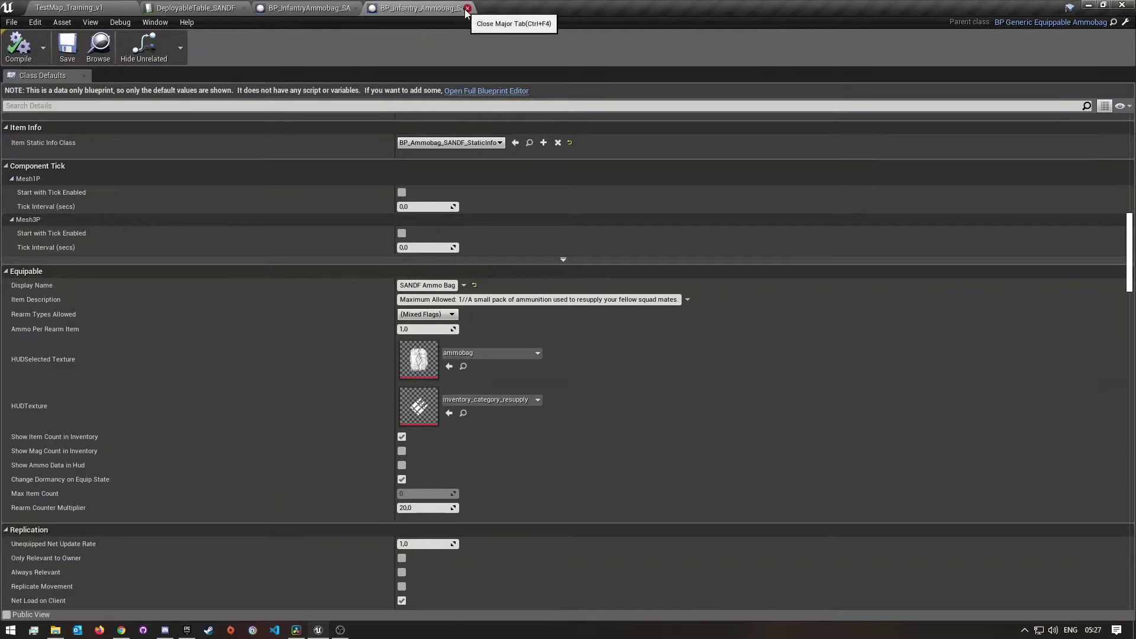
pyautogui.click(467, 9)
# Open the SANDF_CombinedArms_Army data asset from TutorialMod's Settings/FactionSetups/SANDF folder.
pyautogui.click(81, 5)
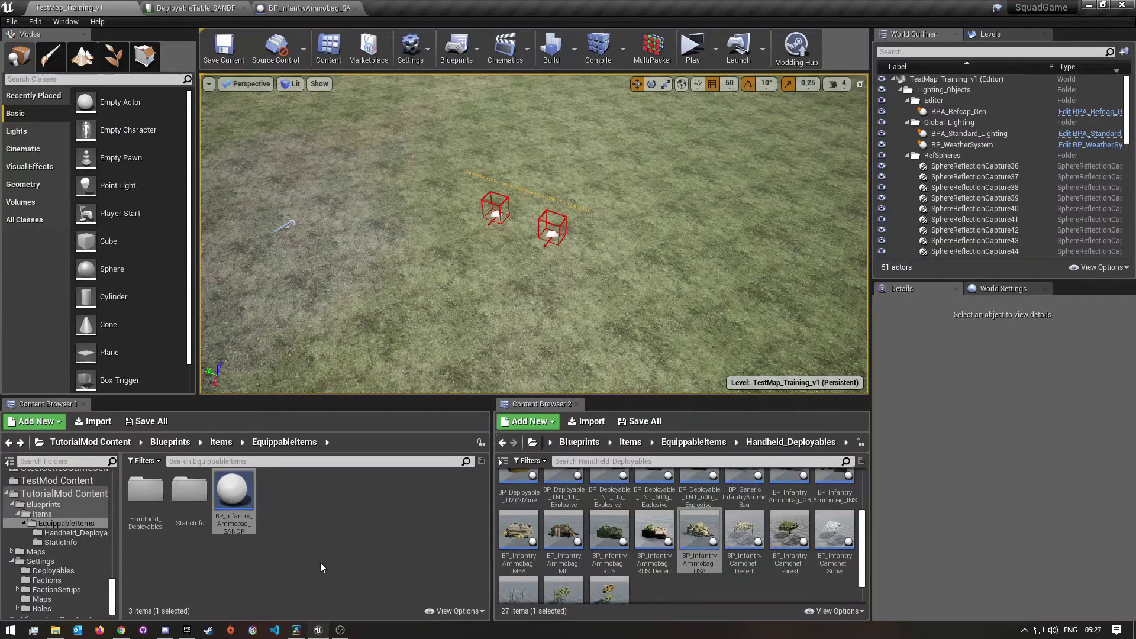
pyautogui.click(90, 442)
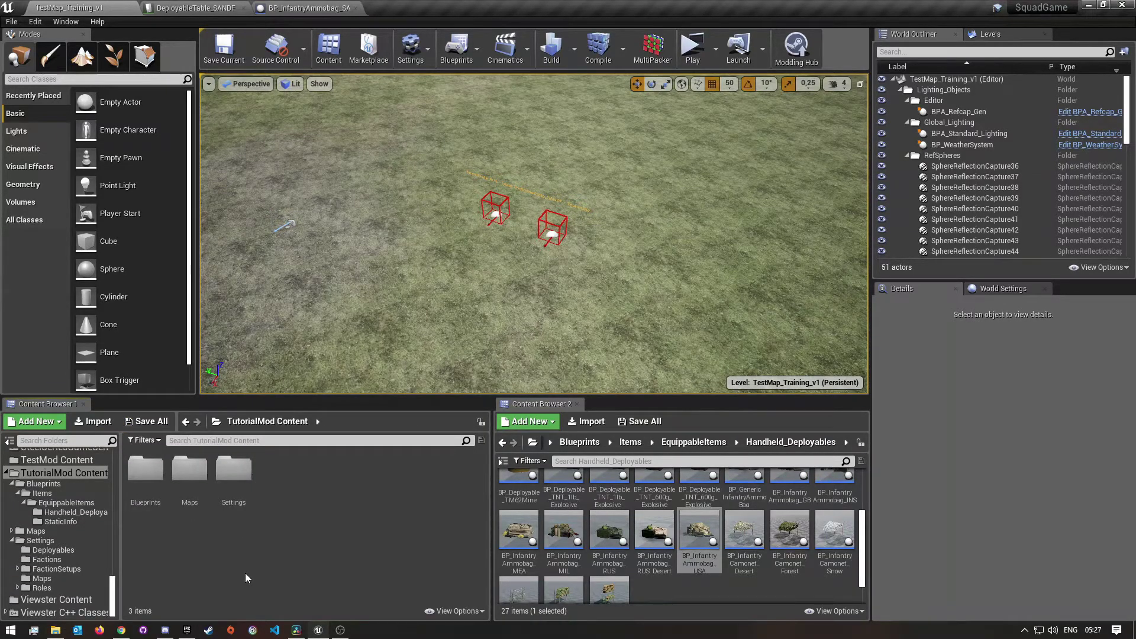
pyautogui.doubleClick(234, 469)
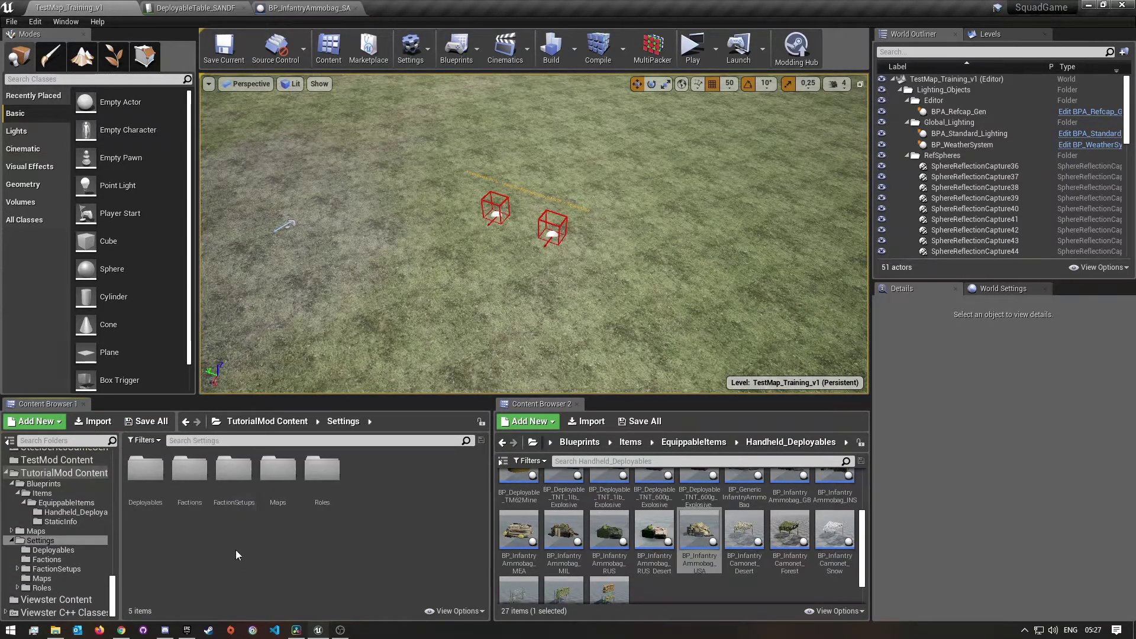
pyautogui.doubleClick(236, 487)
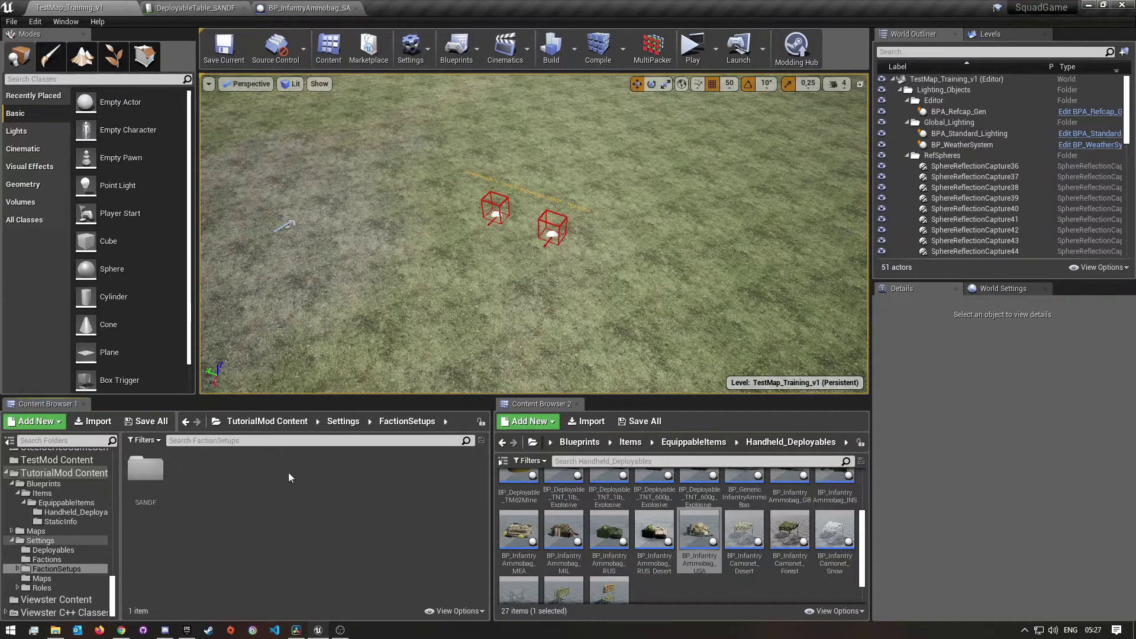
pyautogui.click(145, 476)
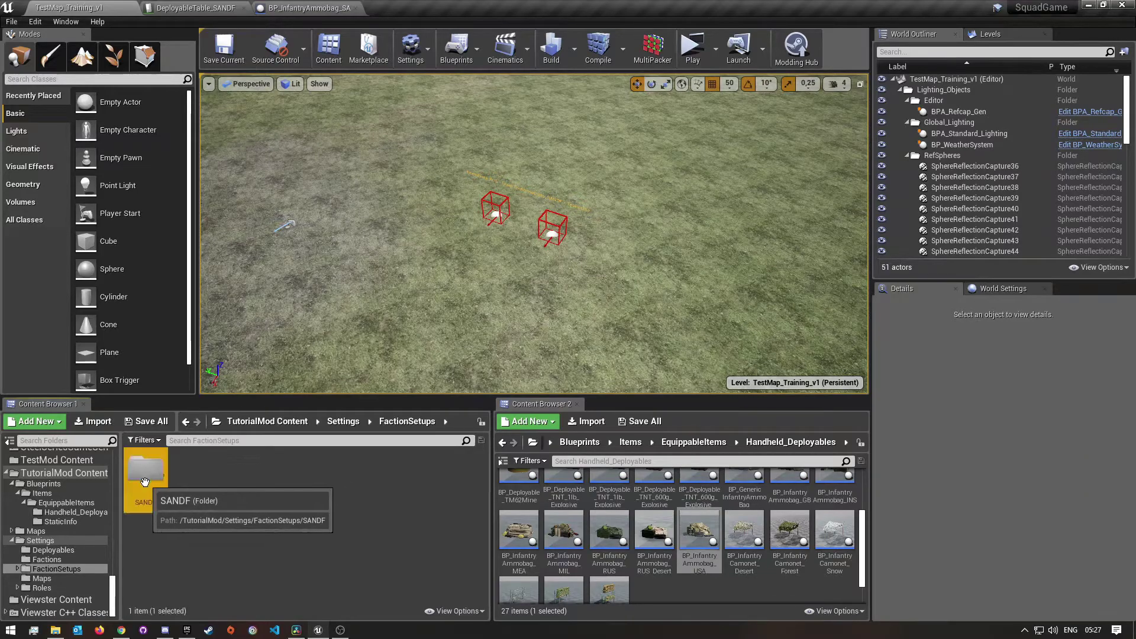
pyautogui.doubleClick(145, 476)
pyautogui.hotkey('alt', 'Left')
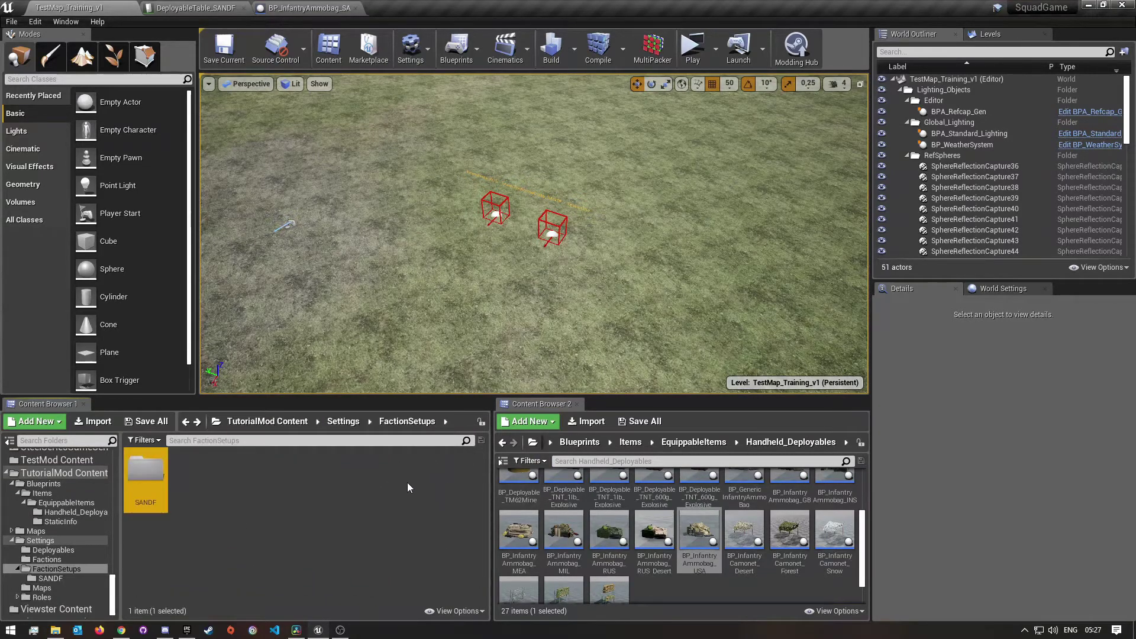
pyautogui.doubleClick(145, 480)
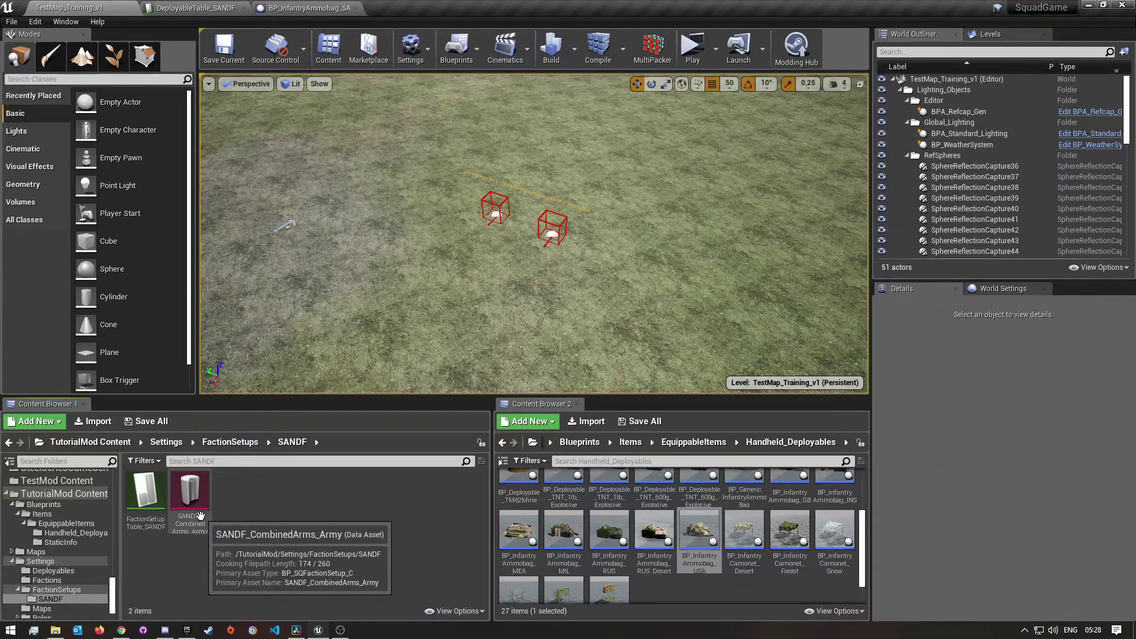
pyautogui.click(199, 508)
pyautogui.doubleClick(199, 502)
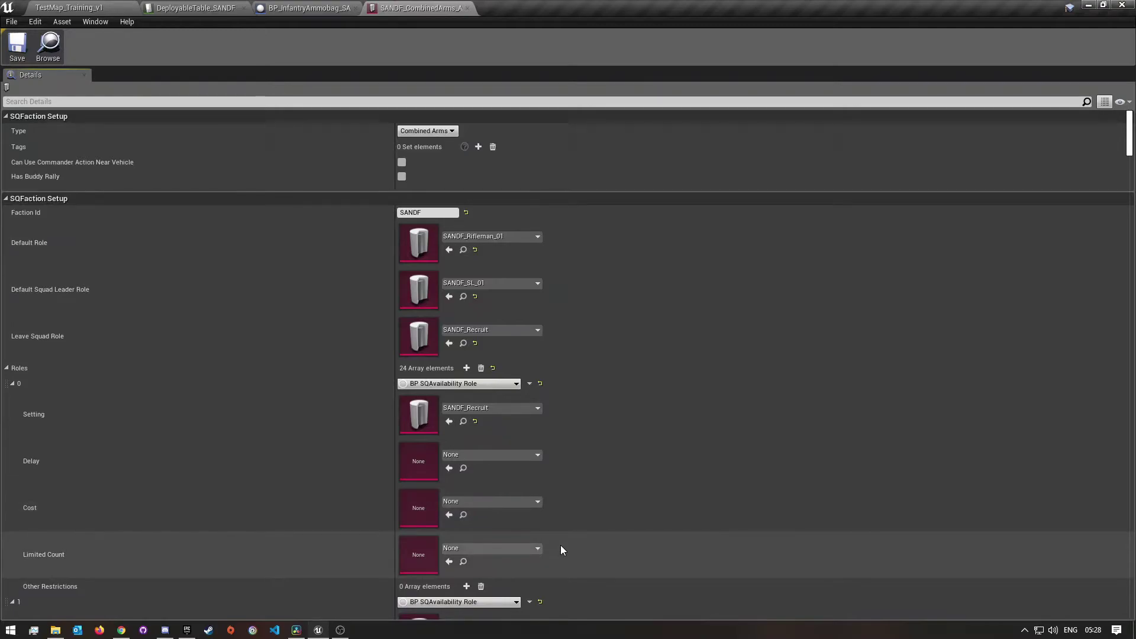
# Examine the role, deployable and vehicle entries throughout the SANDF_CombinedArms_Army faction setup.
pyautogui.scroll(-12, 562, 551)
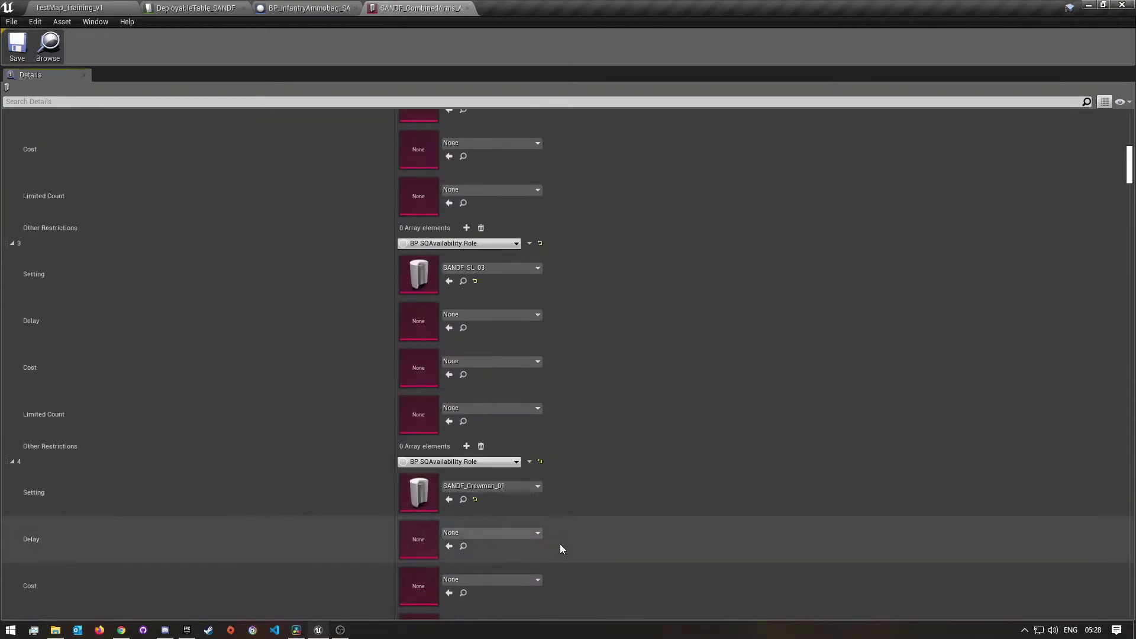
pyautogui.scroll(-12, 560, 545)
pyautogui.scroll(-2, 844, 451)
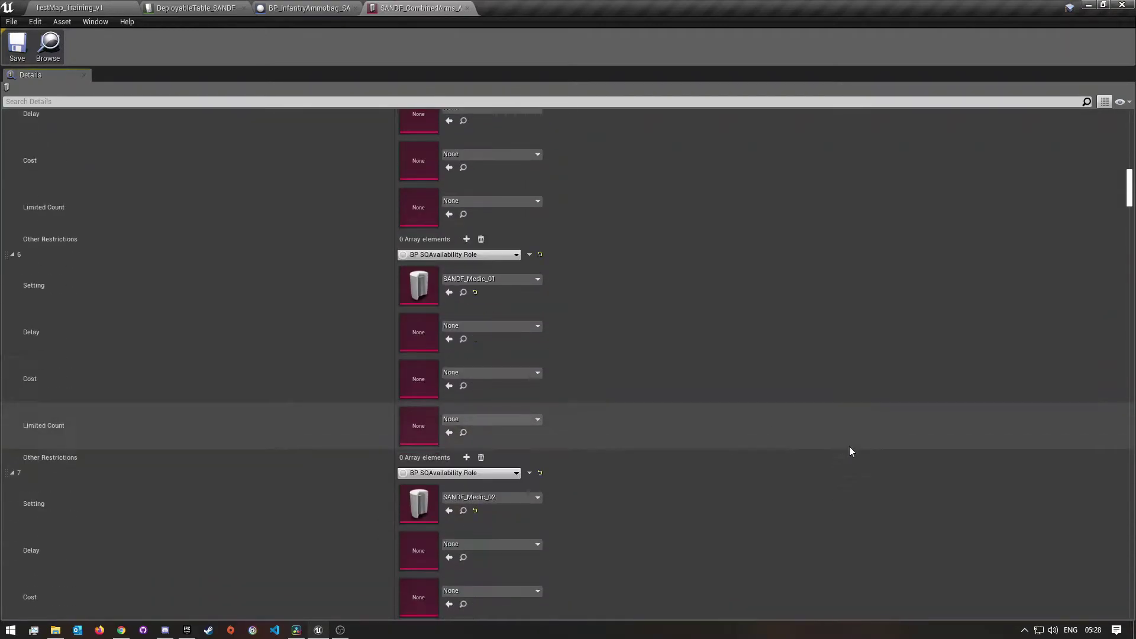
pyautogui.moveTo(1128, 197); pyautogui.dragTo(1113, 519)
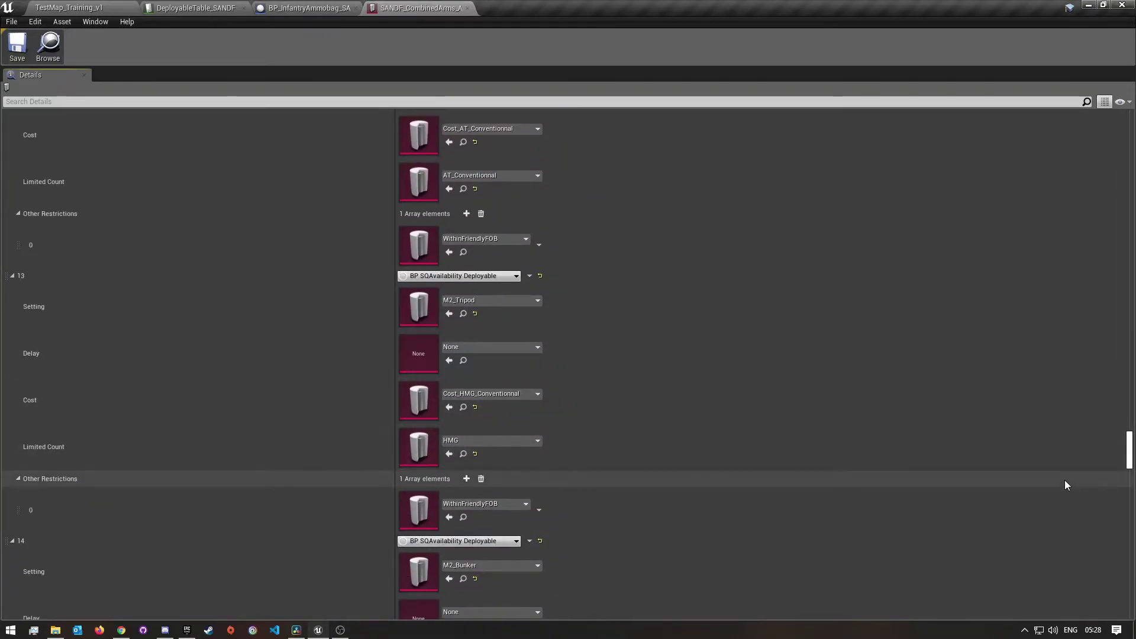
pyautogui.moveTo(1131, 460); pyautogui.dragTo(1128, 499)
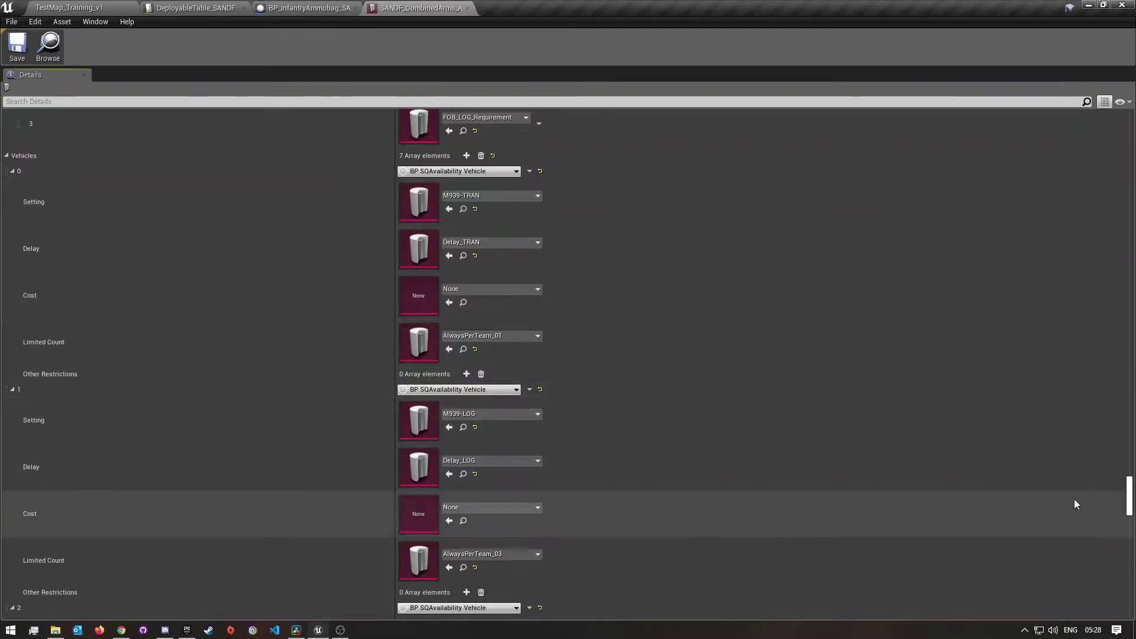
pyautogui.moveTo(1130, 494); pyautogui.dragTo(1130, 583)
# Review the faction setup's Actions and Vehicles arrays, including each entry's setting, delay and limited count.
pyautogui.scroll(6, 690, 356)
pyautogui.scroll(4, 688, 354)
pyautogui.scroll(1, 521, 355)
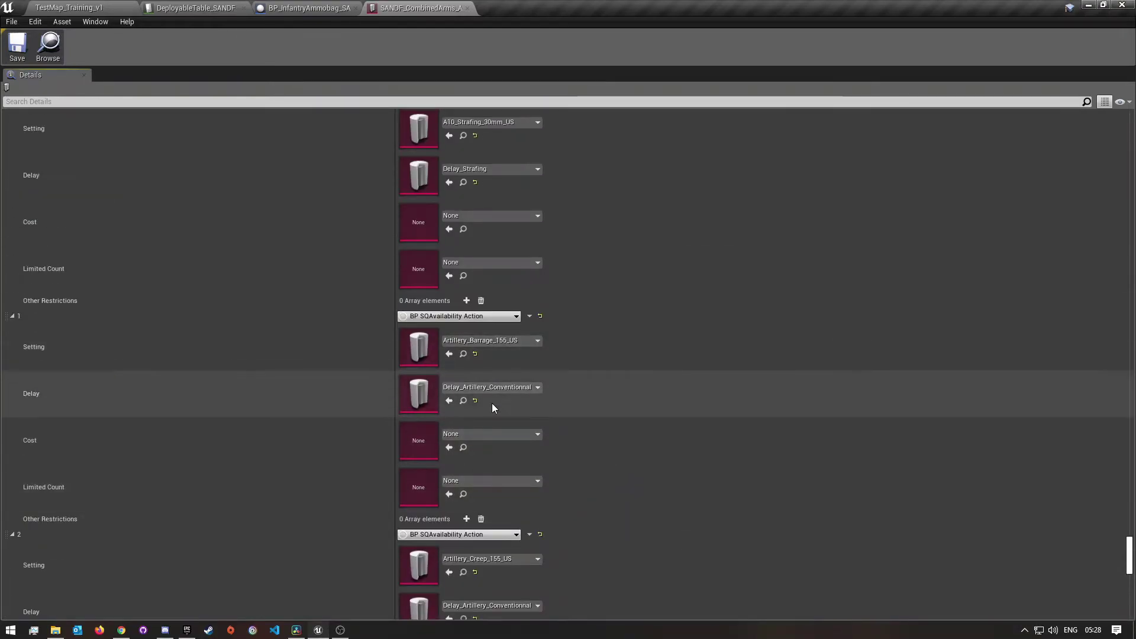
pyautogui.scroll(5, 492, 405)
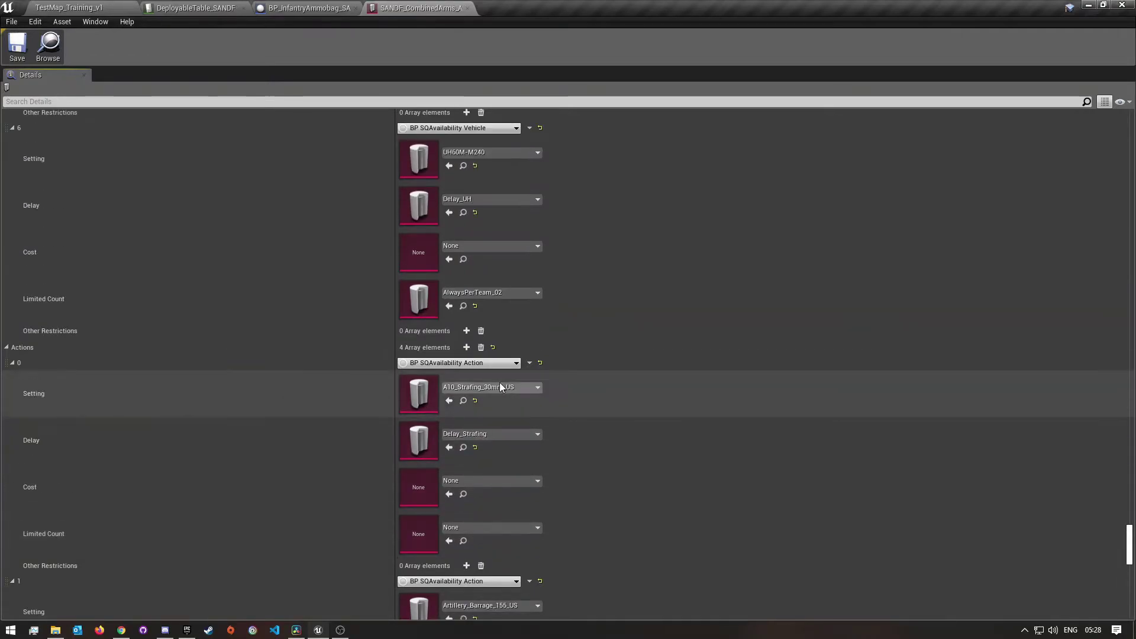
pyautogui.scroll(1, 500, 385)
pyautogui.scroll(4, 500, 386)
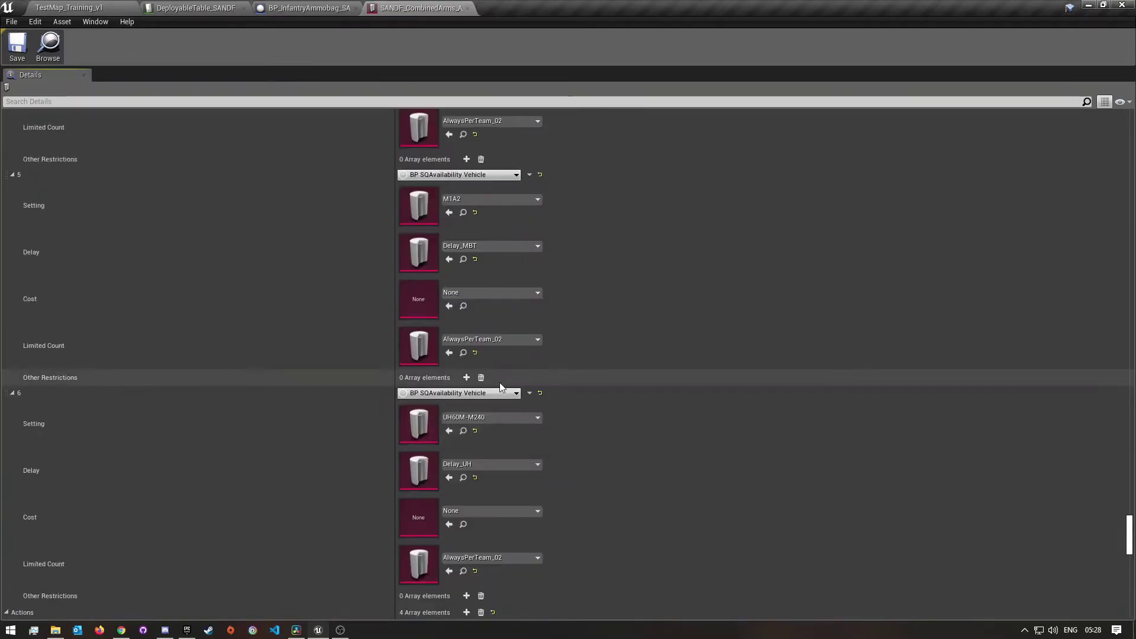
pyautogui.scroll(1, 500, 385)
pyautogui.scroll(4, 500, 384)
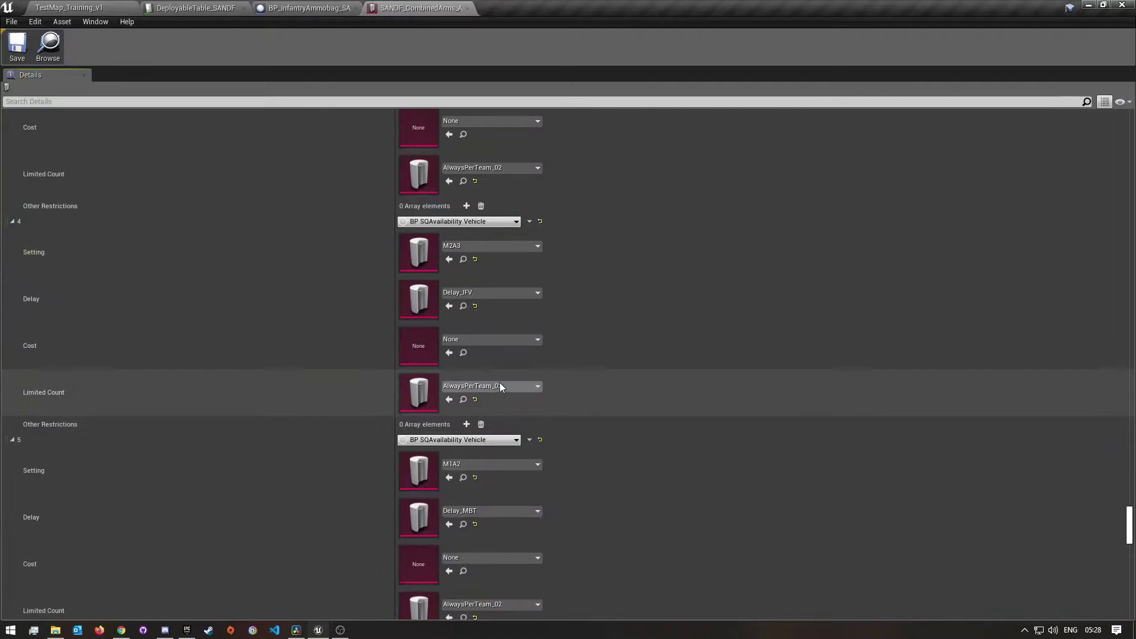
pyautogui.scroll(9, 500, 386)
pyautogui.scroll(8, 500, 385)
pyautogui.scroll(7, 499, 387)
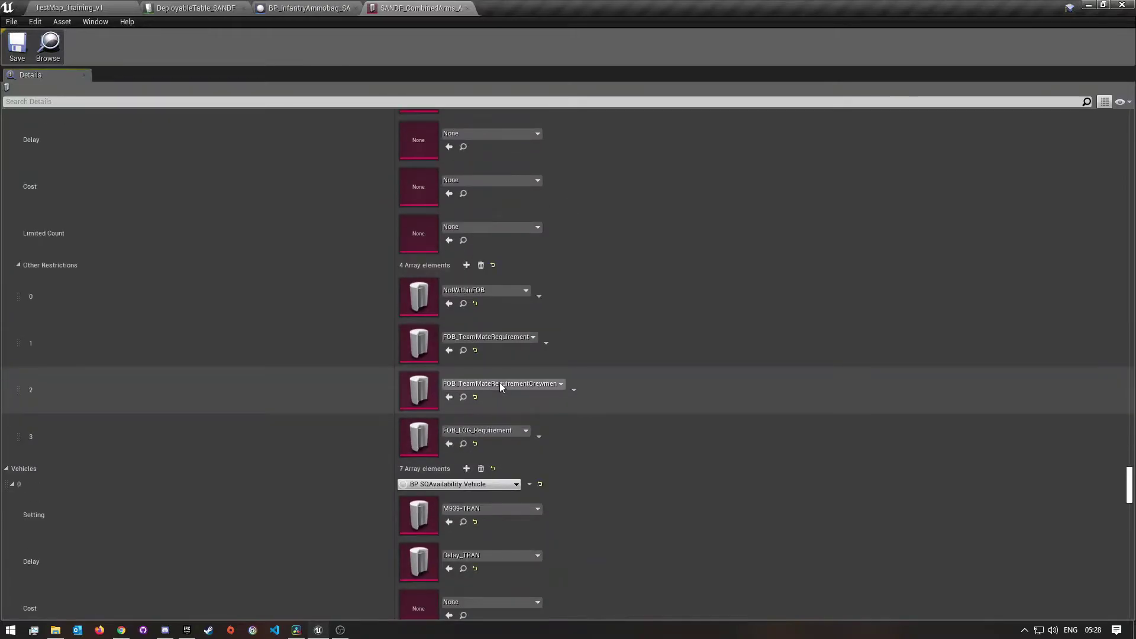
# Inspect the faction setup's deployable entries from number 16 back to number 10, the SANDF ammo crate.
pyautogui.scroll(6, 499, 385)
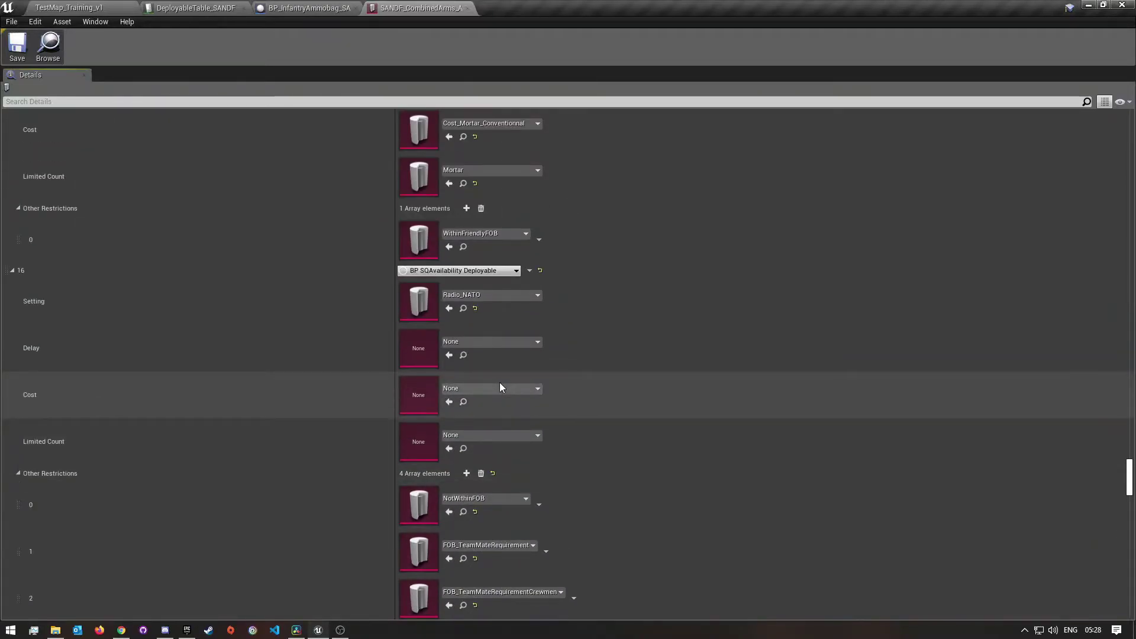
pyautogui.scroll(5, 499, 385)
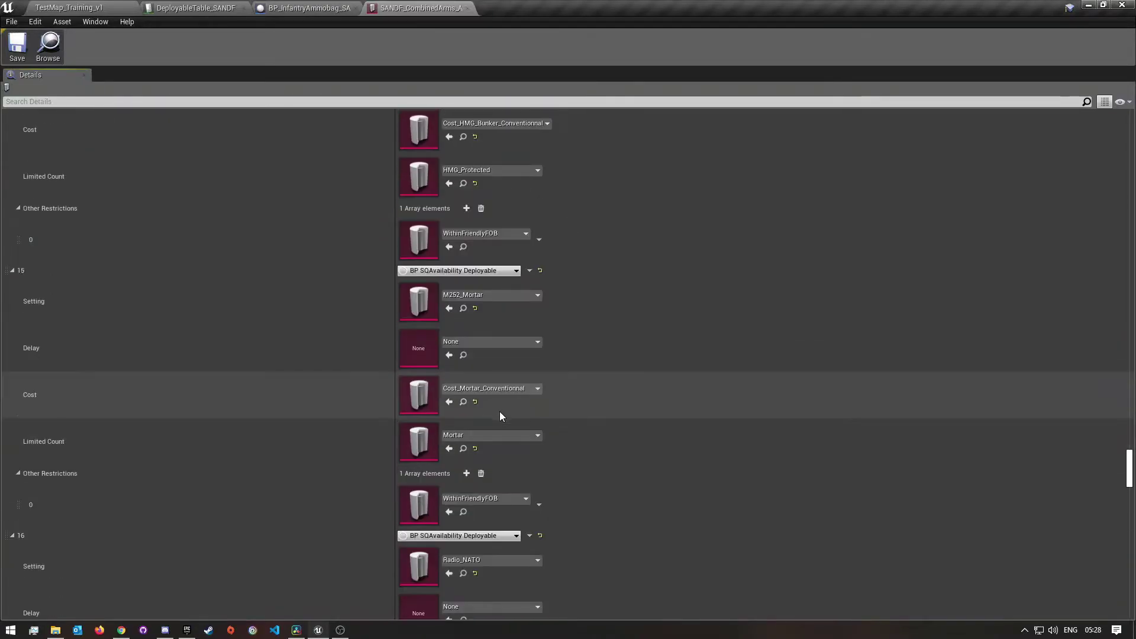
pyautogui.scroll(6, 500, 411)
pyautogui.scroll(6, 502, 413)
pyautogui.scroll(5, 502, 415)
pyautogui.scroll(5, 501, 413)
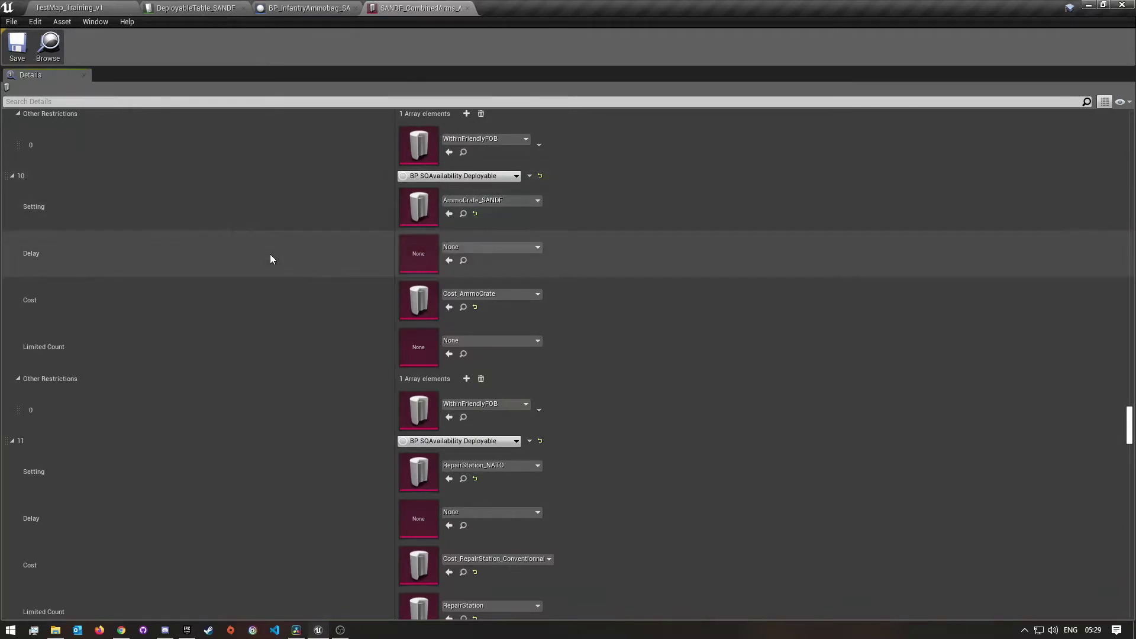
# Check the asset choices for deployable entry 10's Setting, keep AmmoCrate_SANDF, and save and close the faction setup.
pyautogui.click(508, 200)
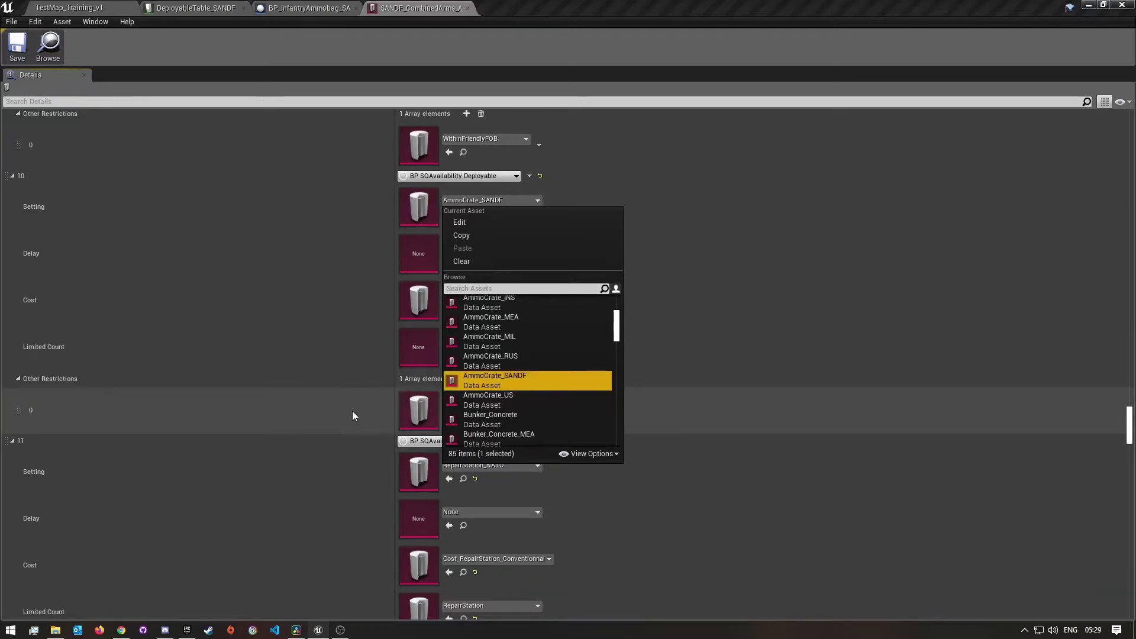
pyautogui.click(654, 320)
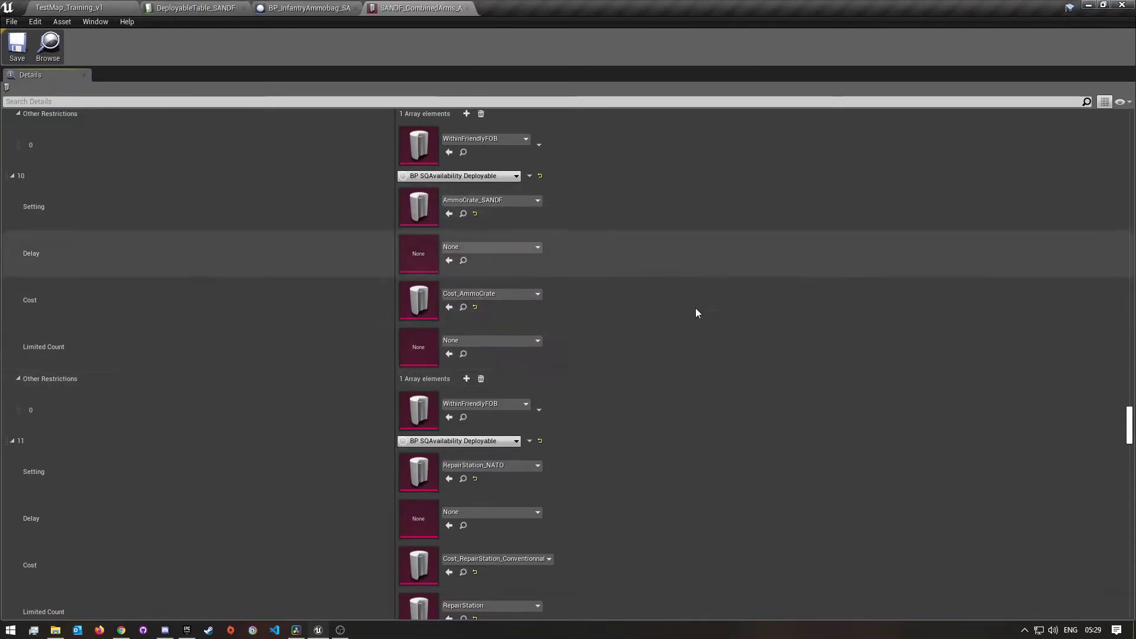
pyautogui.click(17, 46)
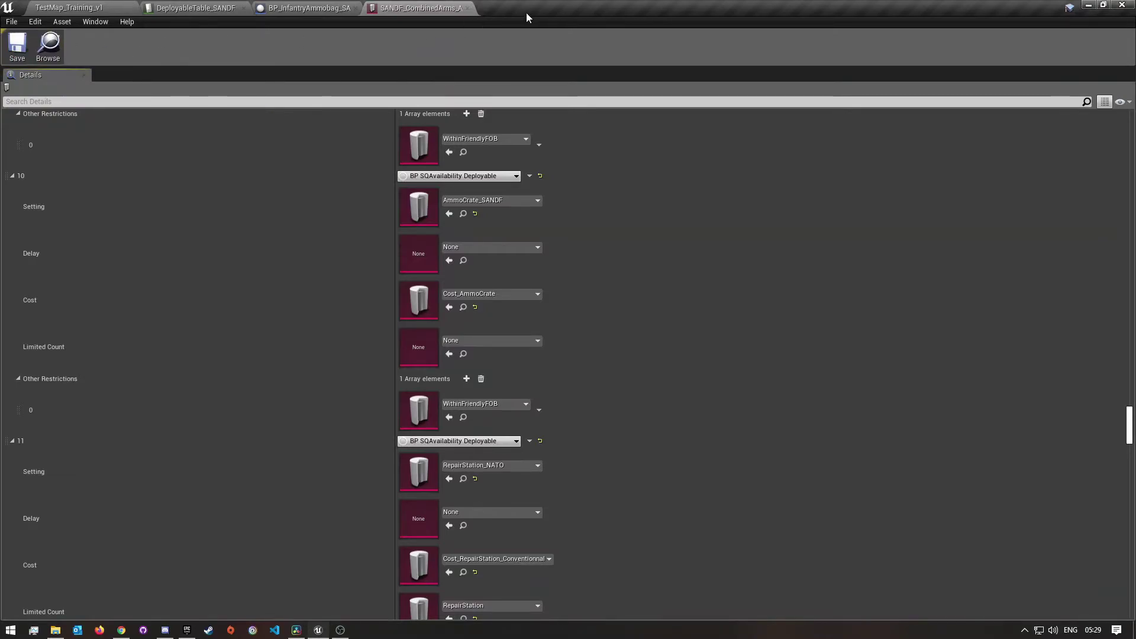
pyautogui.click(468, 8)
# Open the SANDF_Rifleman_01 role data asset from TutorialMod's Settings/Roles/SANDF folder.
pyautogui.click(58, 6)
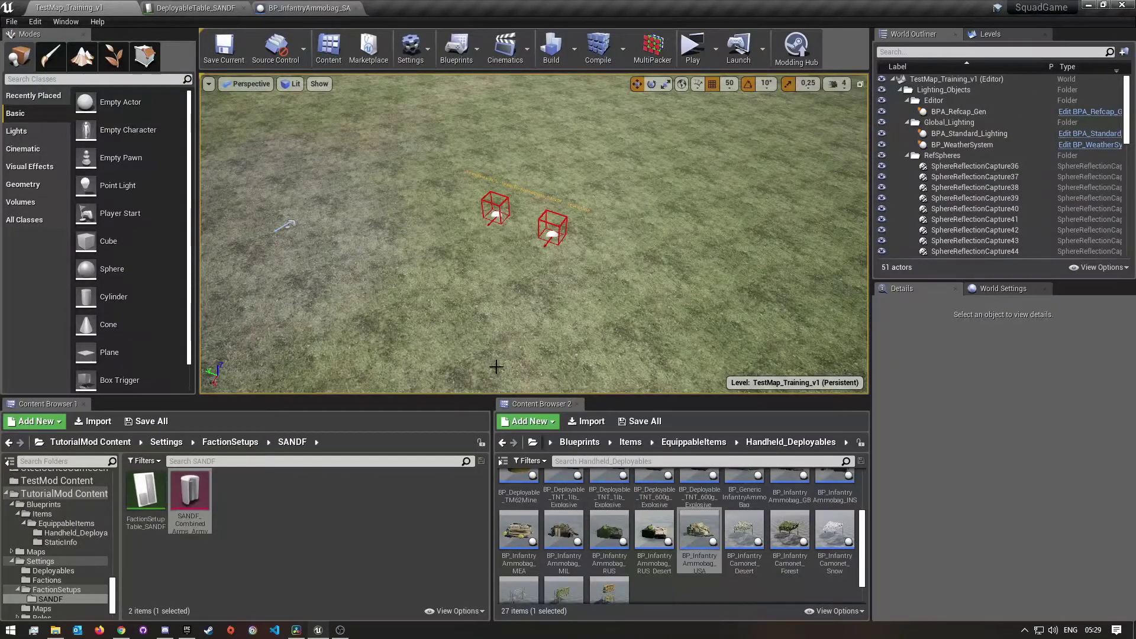
pyautogui.click(161, 444)
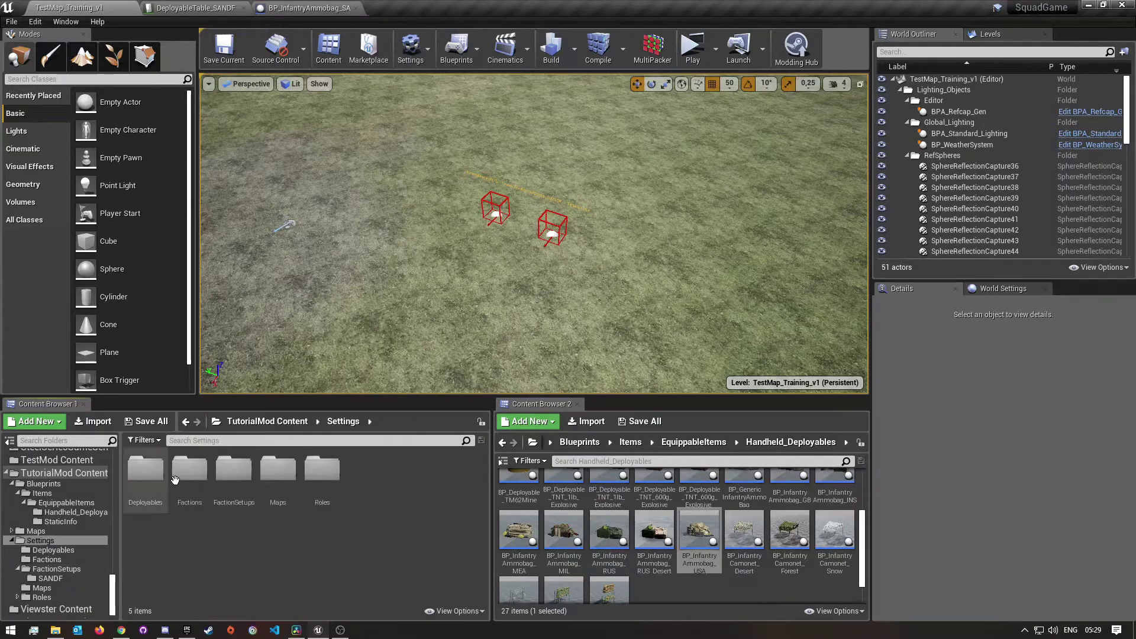
pyautogui.doubleClick(322, 469)
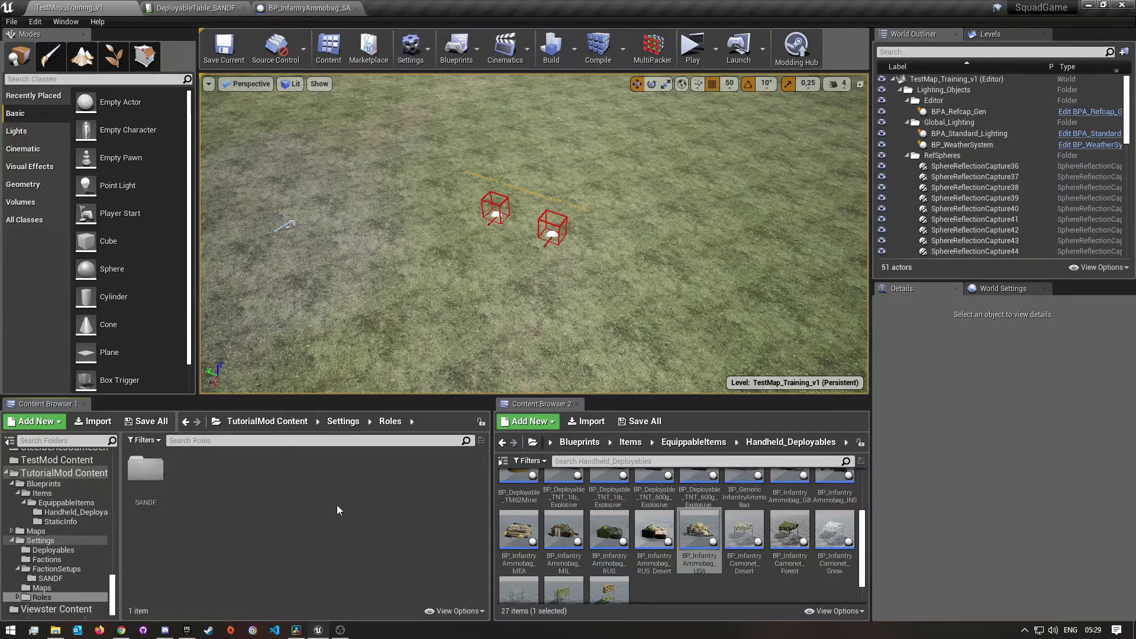
pyautogui.doubleClick(152, 471)
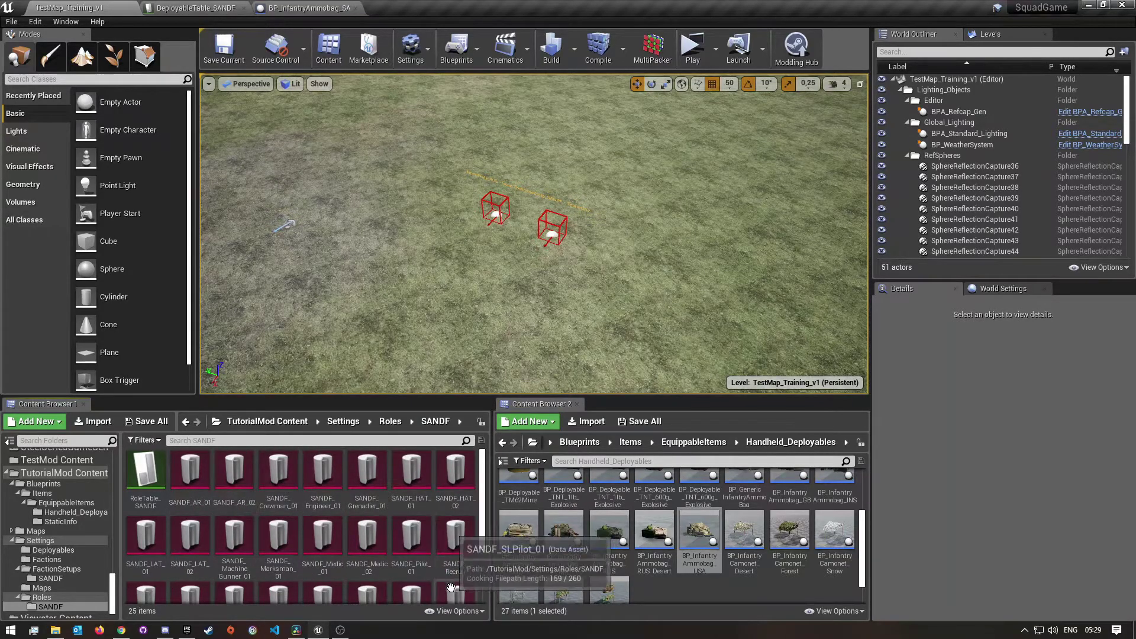
pyautogui.scroll(-2, 178, 533)
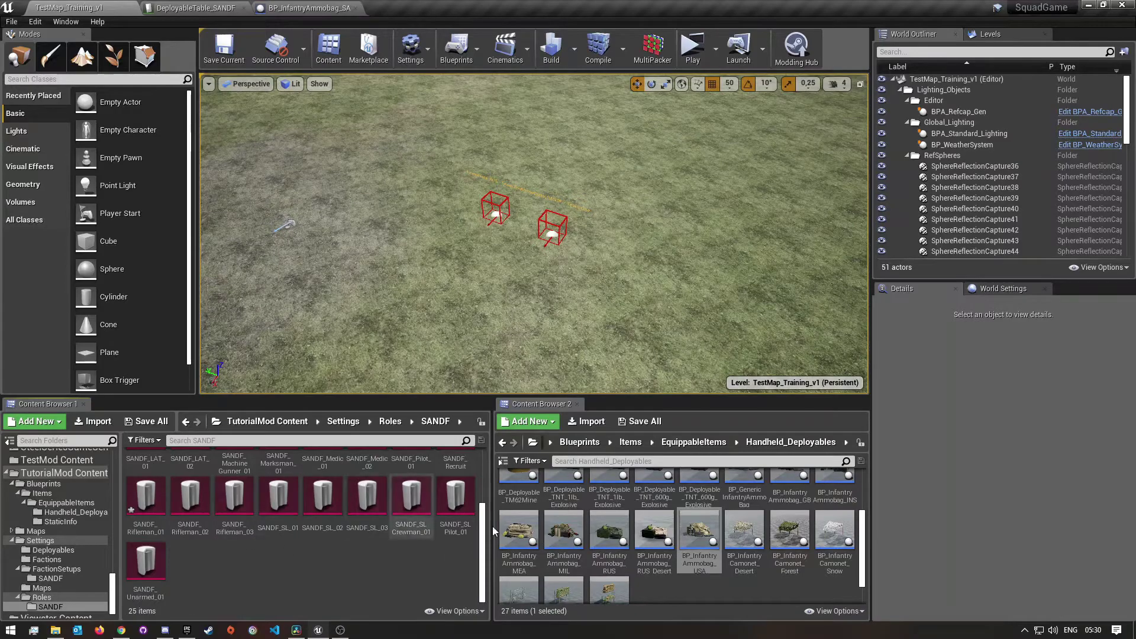
pyautogui.click(139, 496)
pyautogui.doubleClick(139, 496)
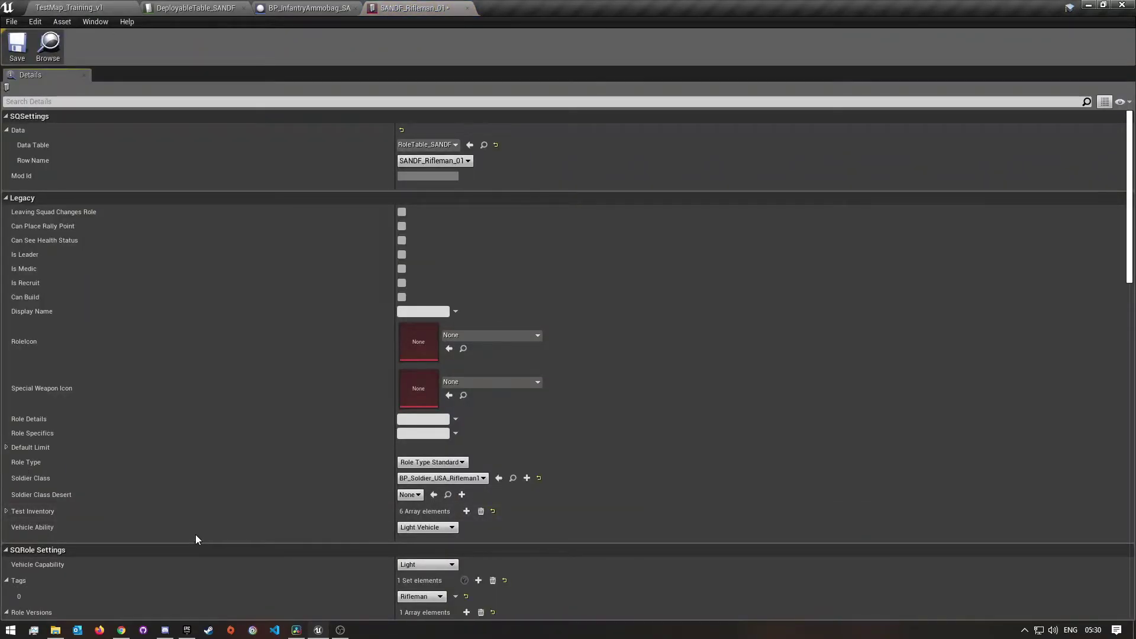
# Set the Equipable Item of weapon item 1 in Inventory element 5 to BP_Infantry_Ammobag_SANDF and save the role.
pyautogui.scroll(-12, 627, 496)
pyautogui.scroll(-18, 629, 502)
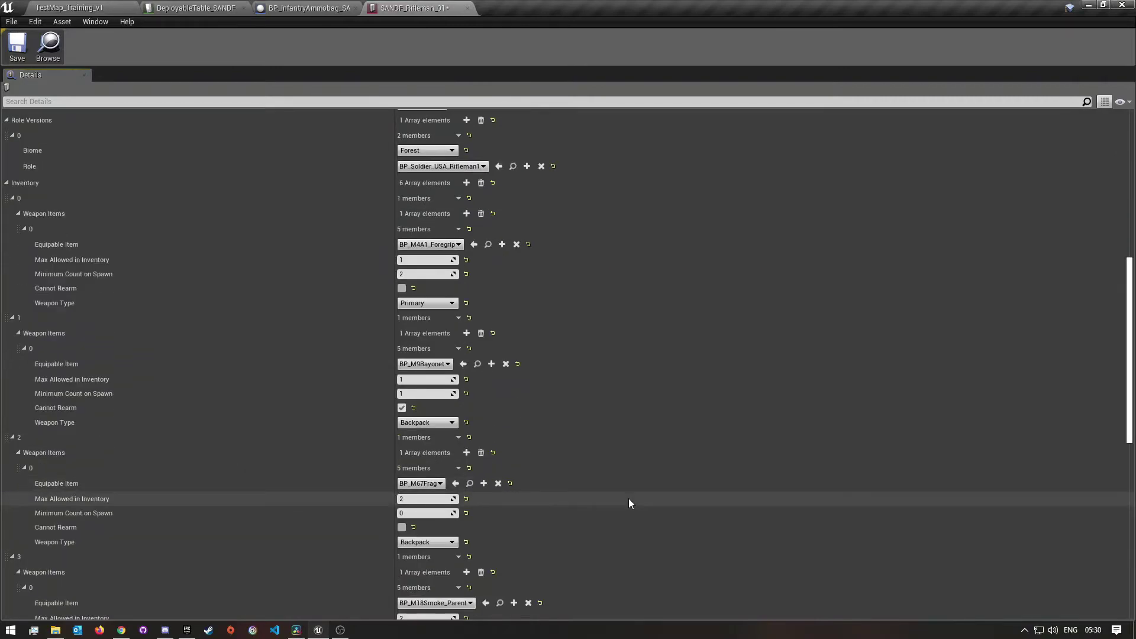
pyautogui.scroll(-1, 630, 503)
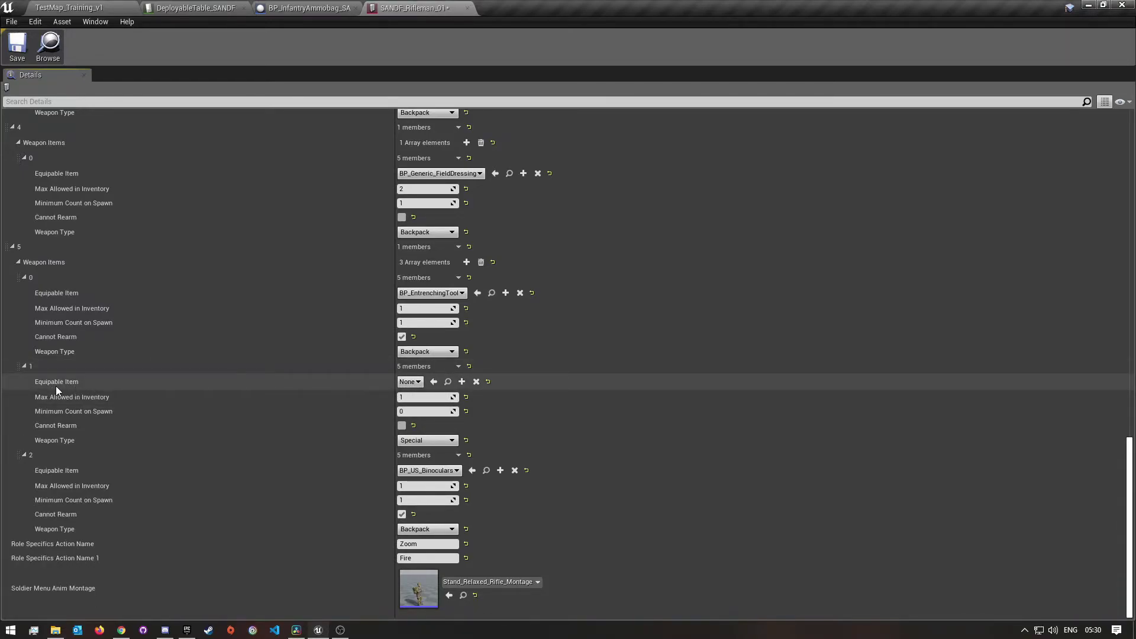
pyautogui.click(414, 383)
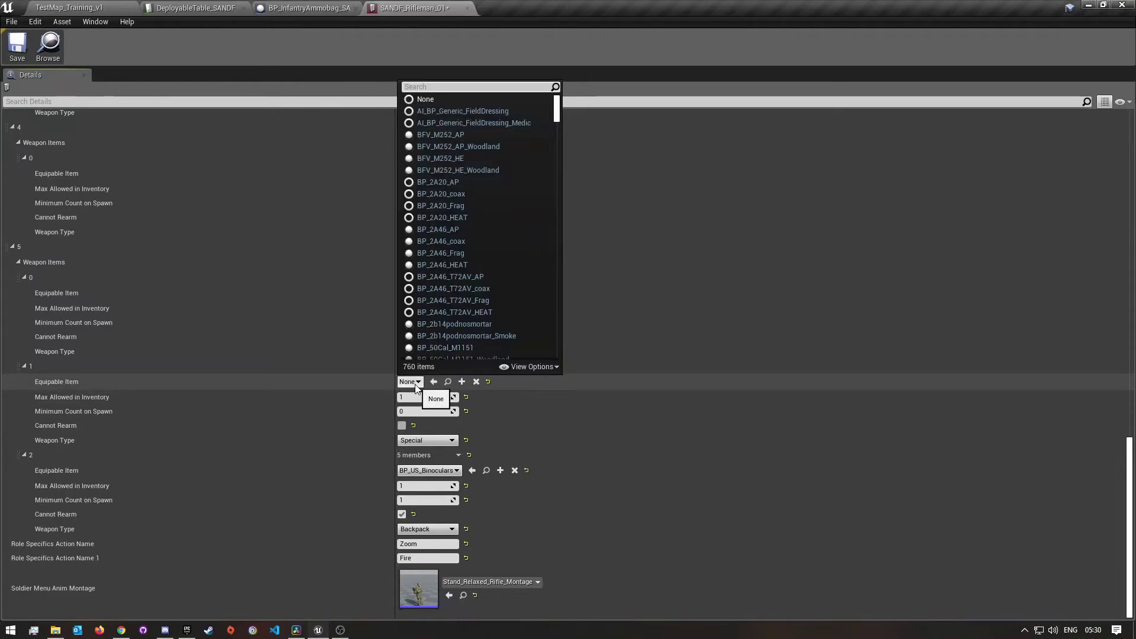
pyautogui.write('SAND')
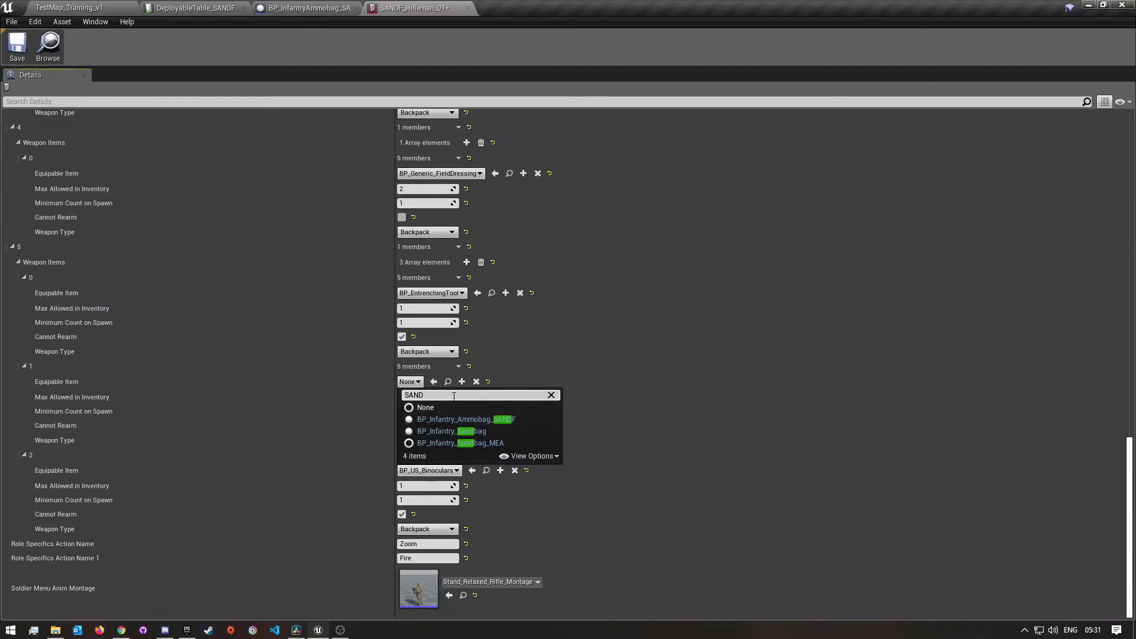
pyautogui.write('F')
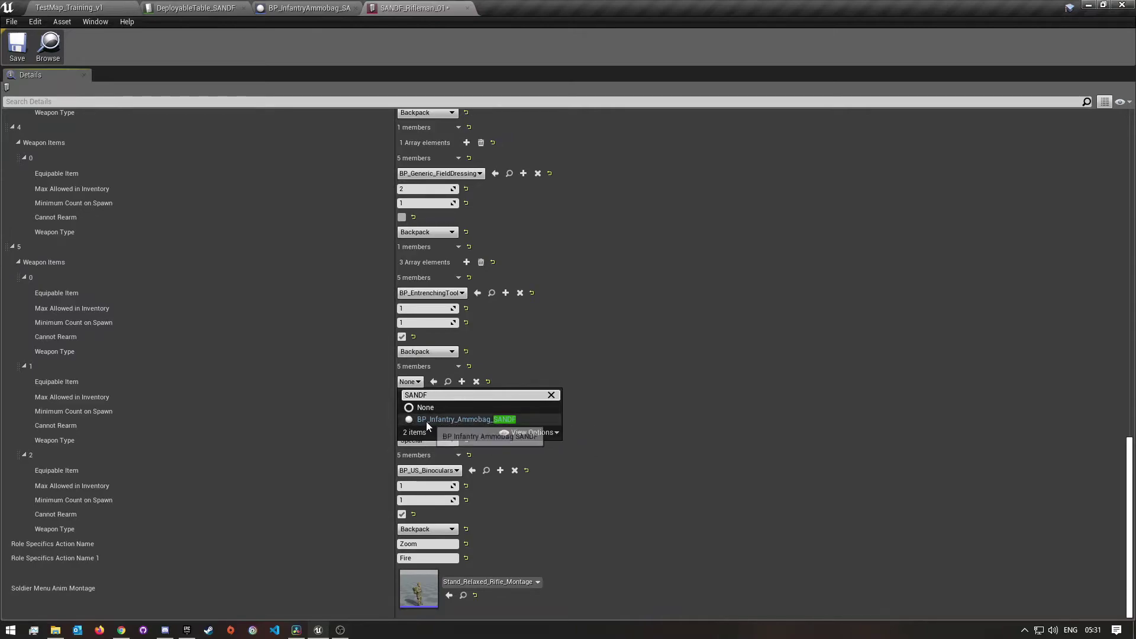
pyautogui.click(464, 420)
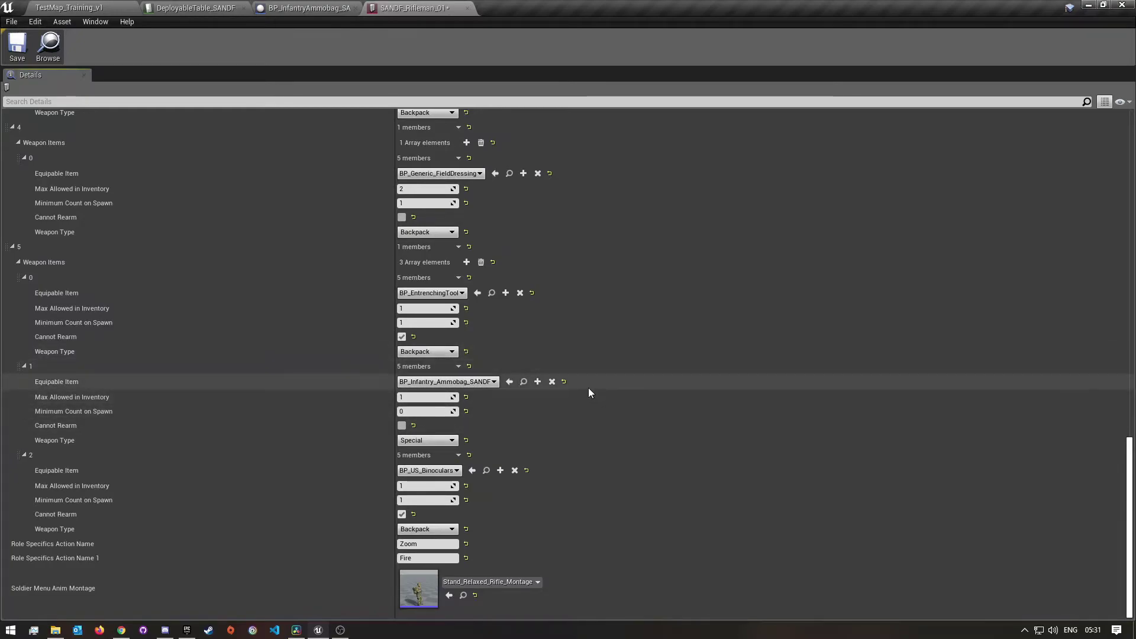
pyautogui.click(17, 47)
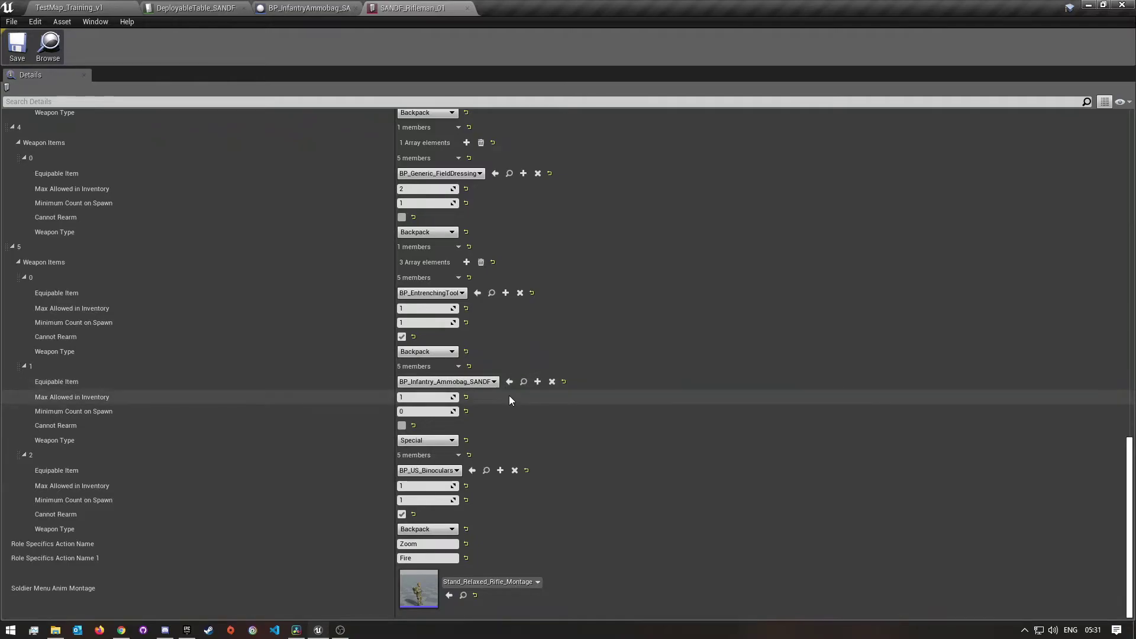
# Run TestMap_Training_v1 in a maximized standalone game preview and continue as the South African National Defence Force.
pyautogui.click(115, 3)
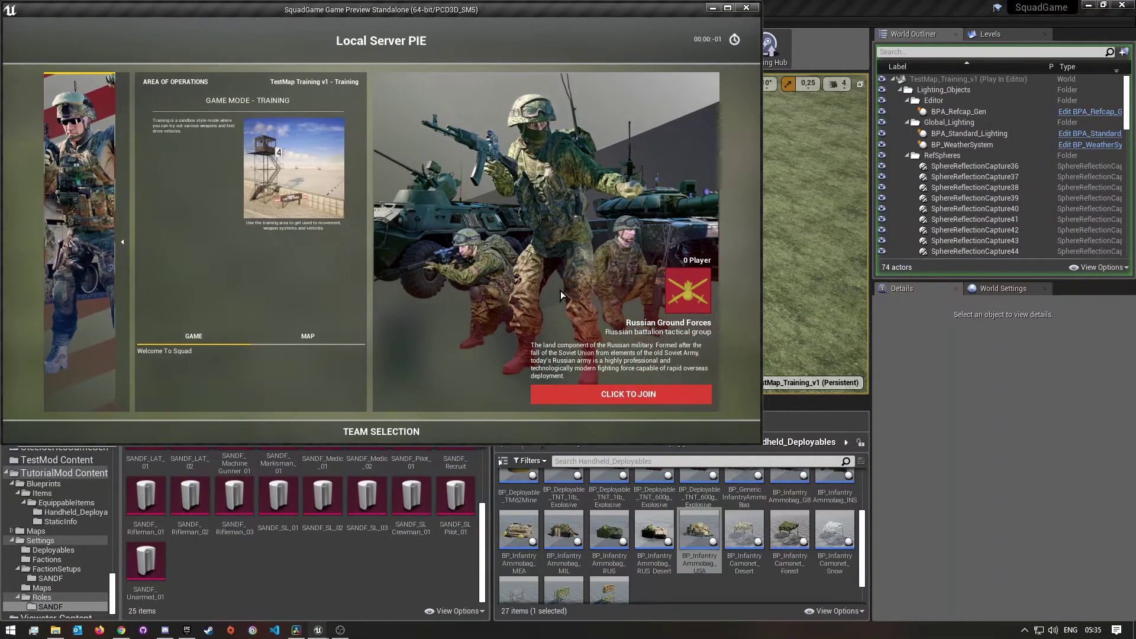
pyautogui.click(728, 9)
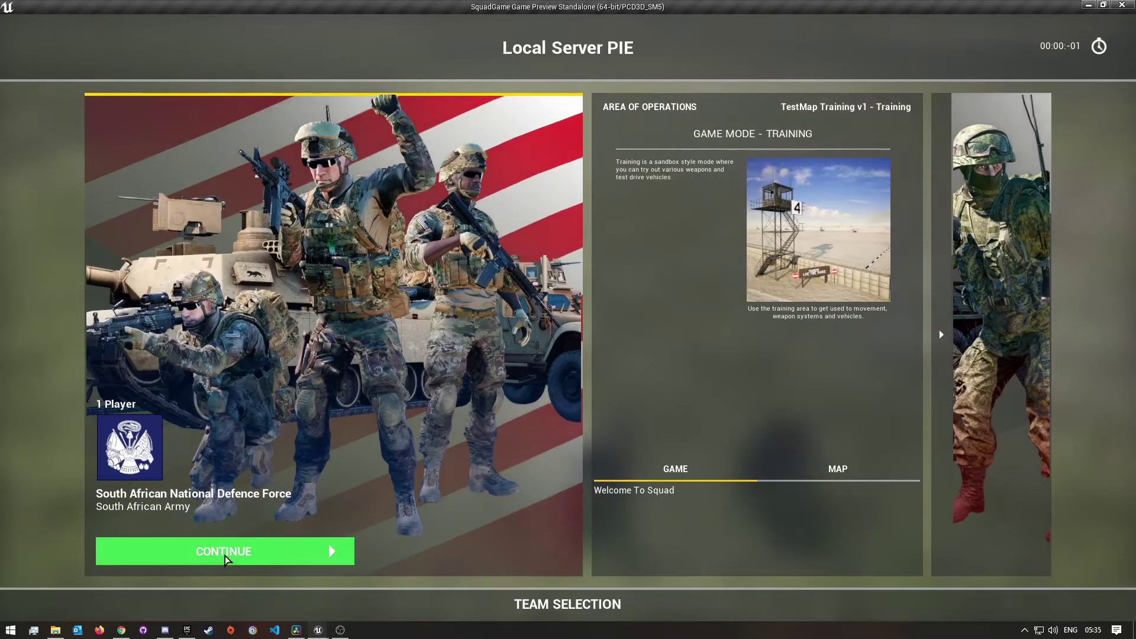
pyautogui.click(220, 553)
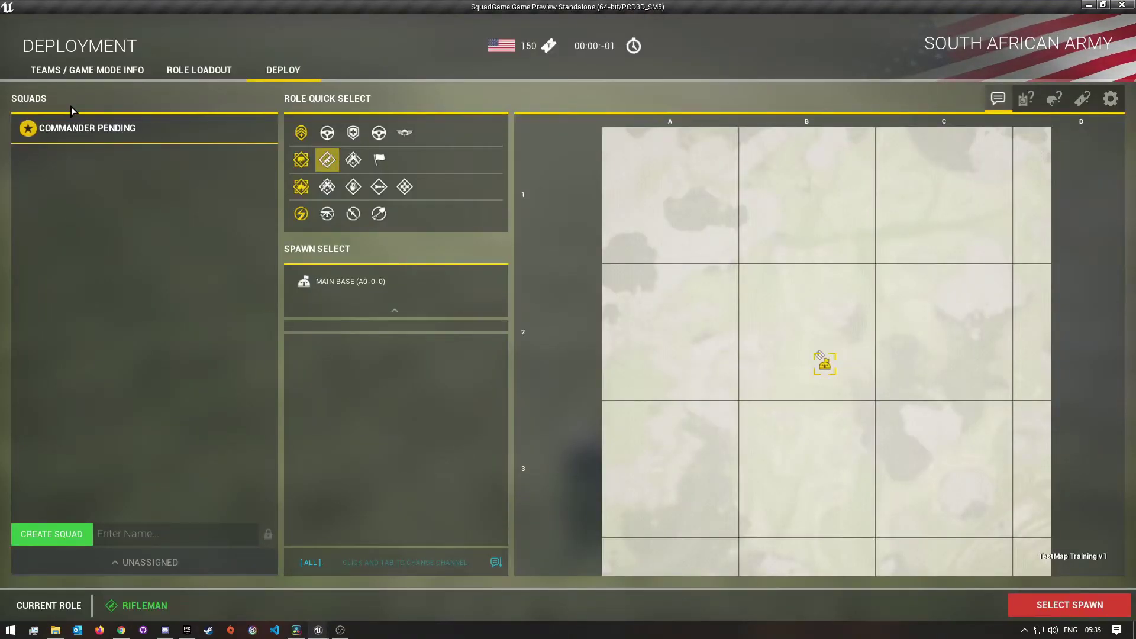
# Create a squad and select the Rifleman role with the M4A1 + Vertical Grip loadout.
pyautogui.click(52, 538)
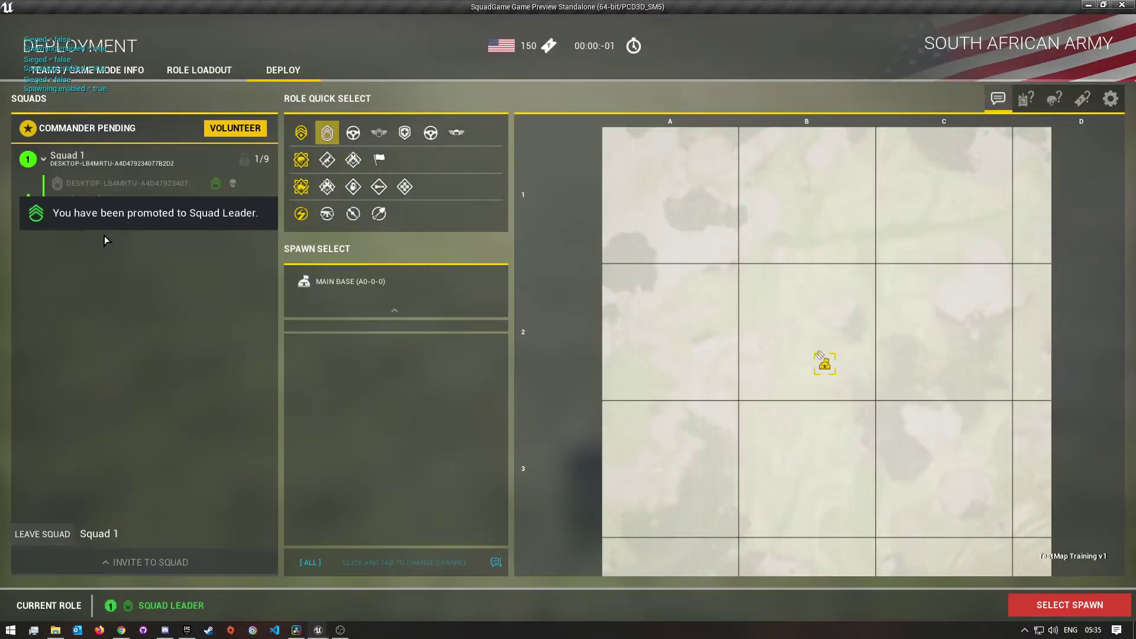
pyautogui.click(202, 70)
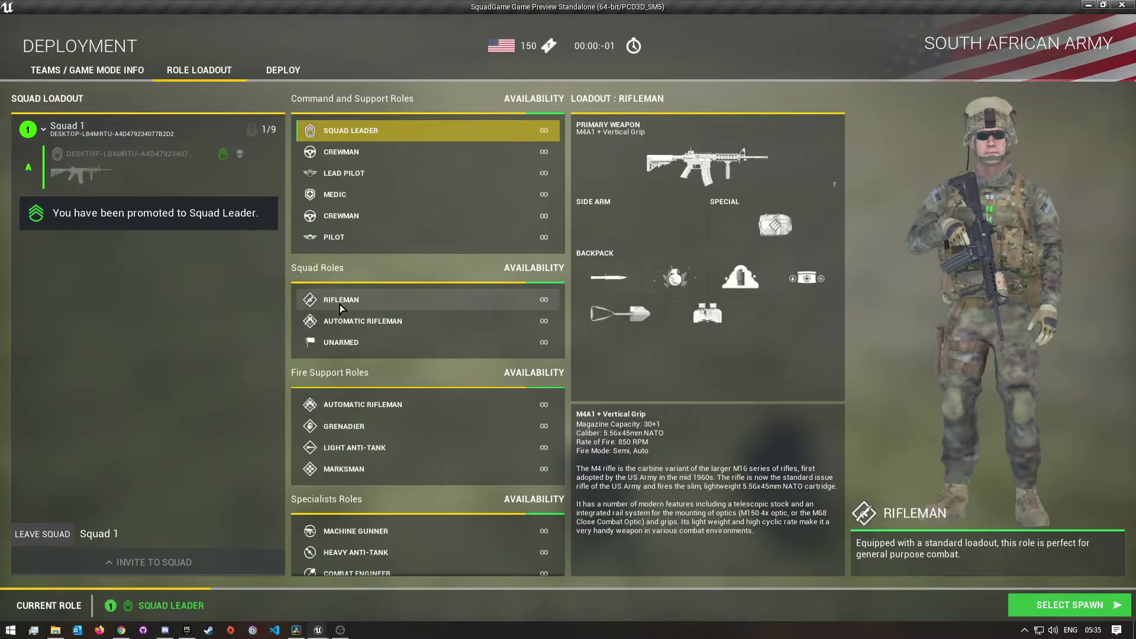
pyautogui.moveTo(343, 303)
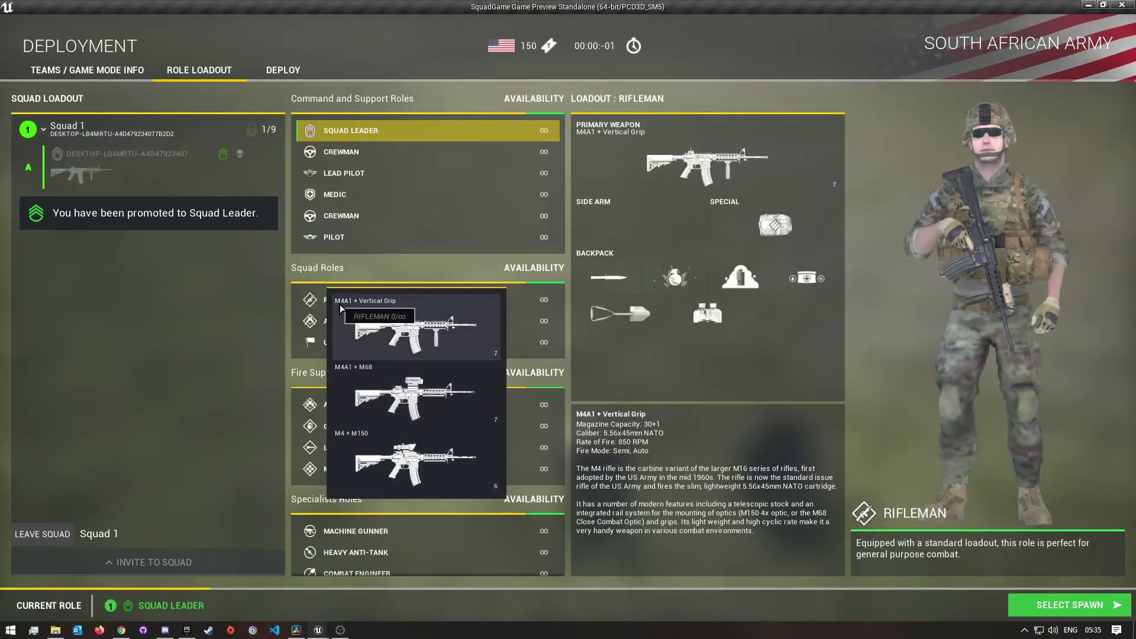
pyautogui.click(419, 324)
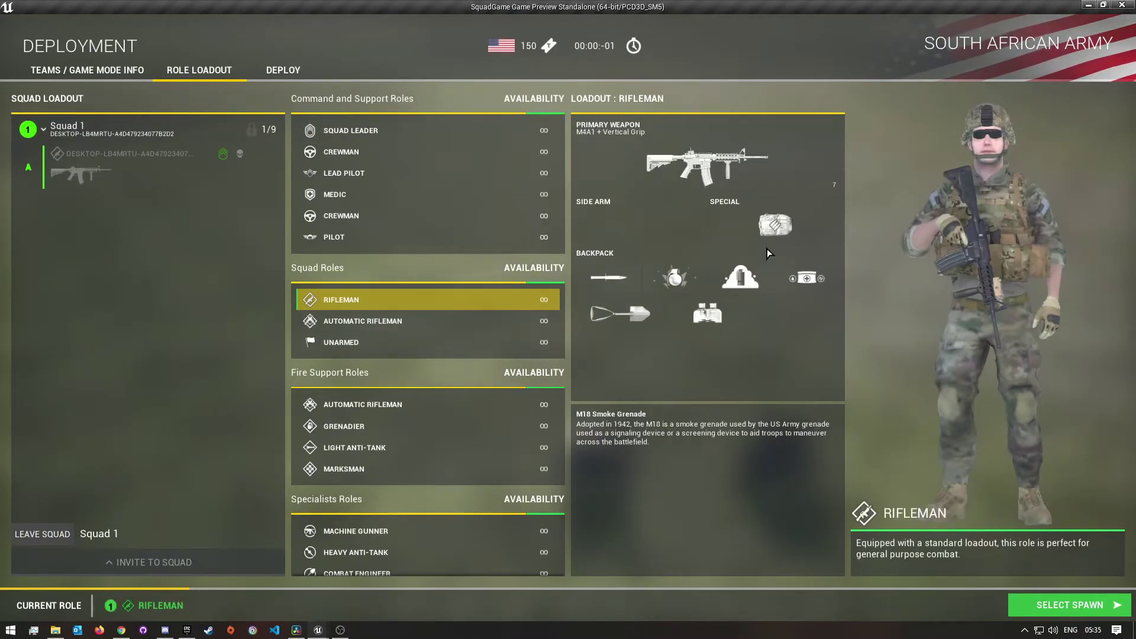
# Choose the Main Base spawn point on the deployment map and spawn into the training map as Rifleman.
pyautogui.click(1120, 615)
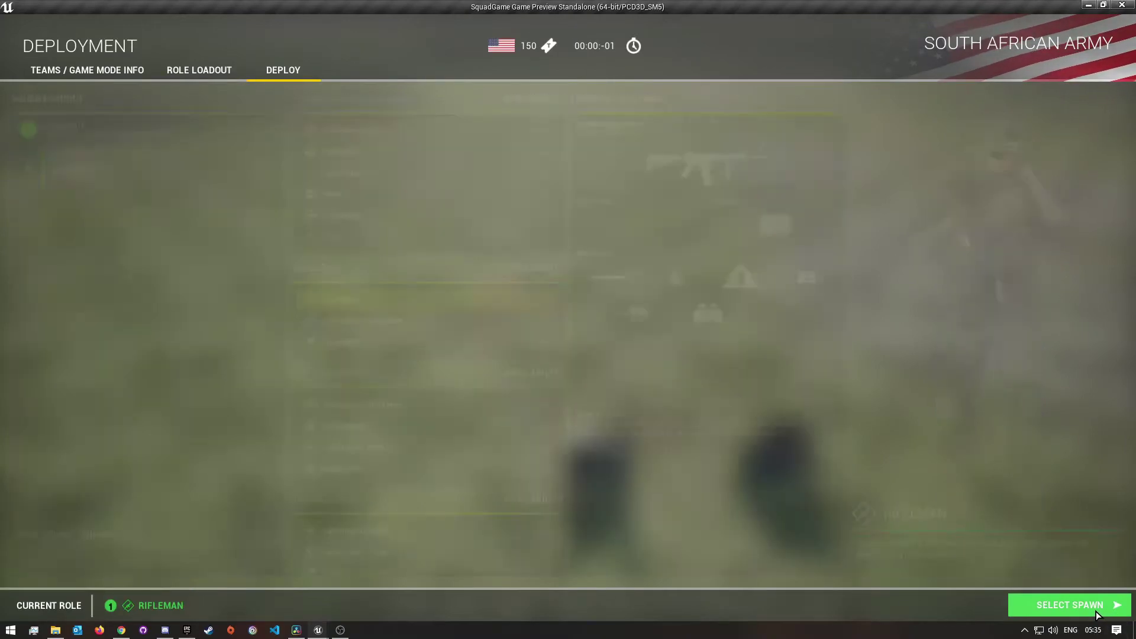
pyautogui.click(826, 367)
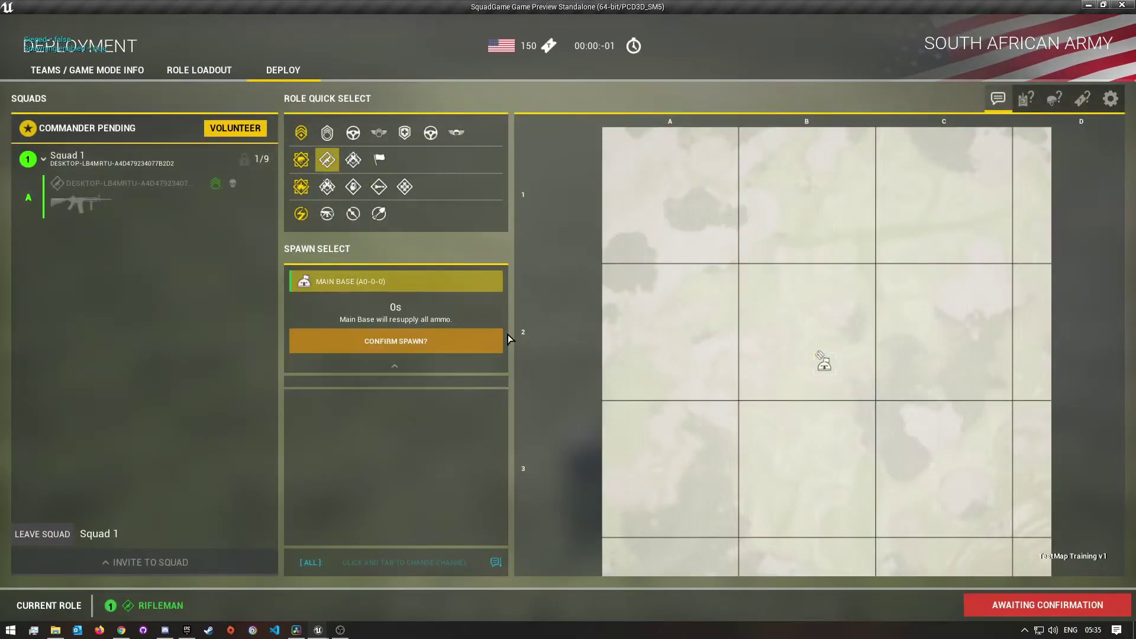
pyautogui.click(466, 341)
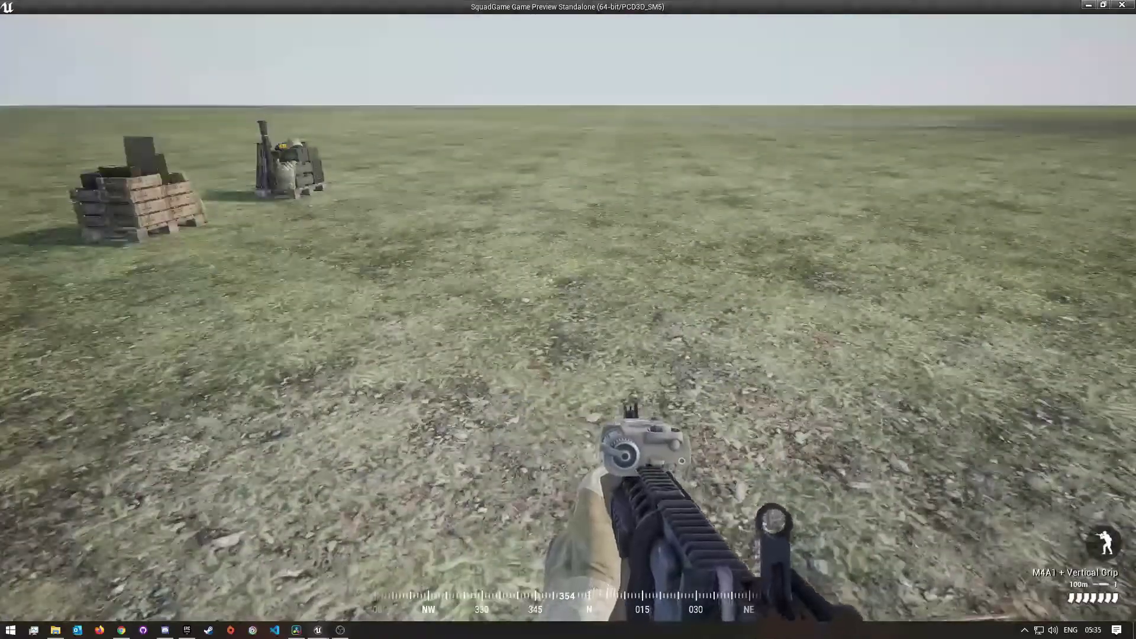
# Walk to the ammo crate and examine its resupply and role options, including the Squad Roles.
pyautogui.press('w')
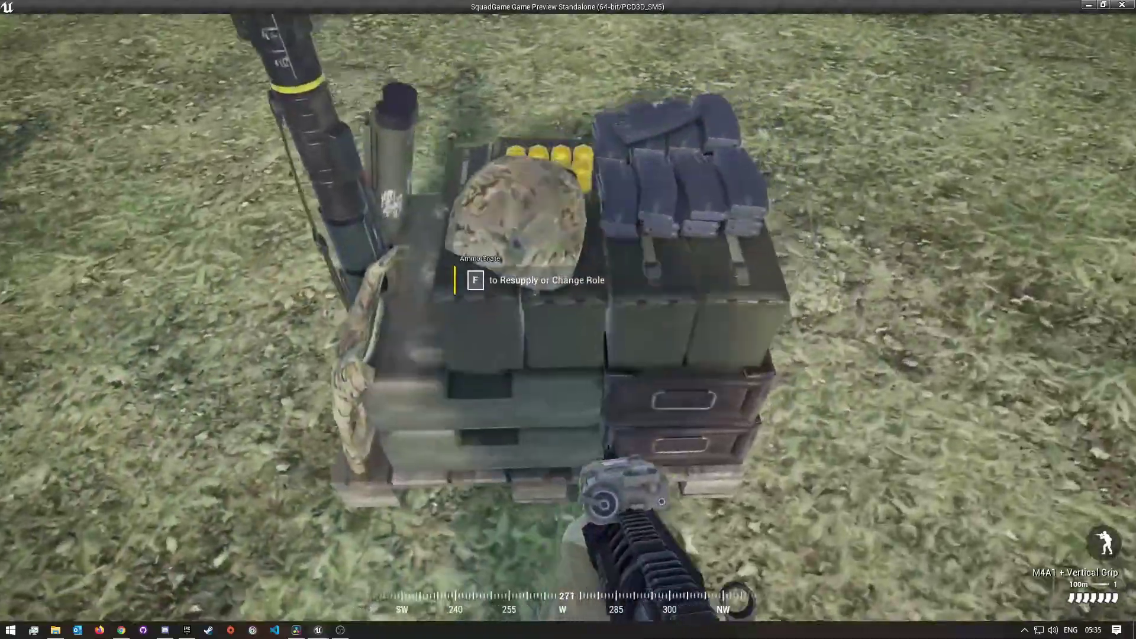
pyautogui.press('w')
pyautogui.press('w')
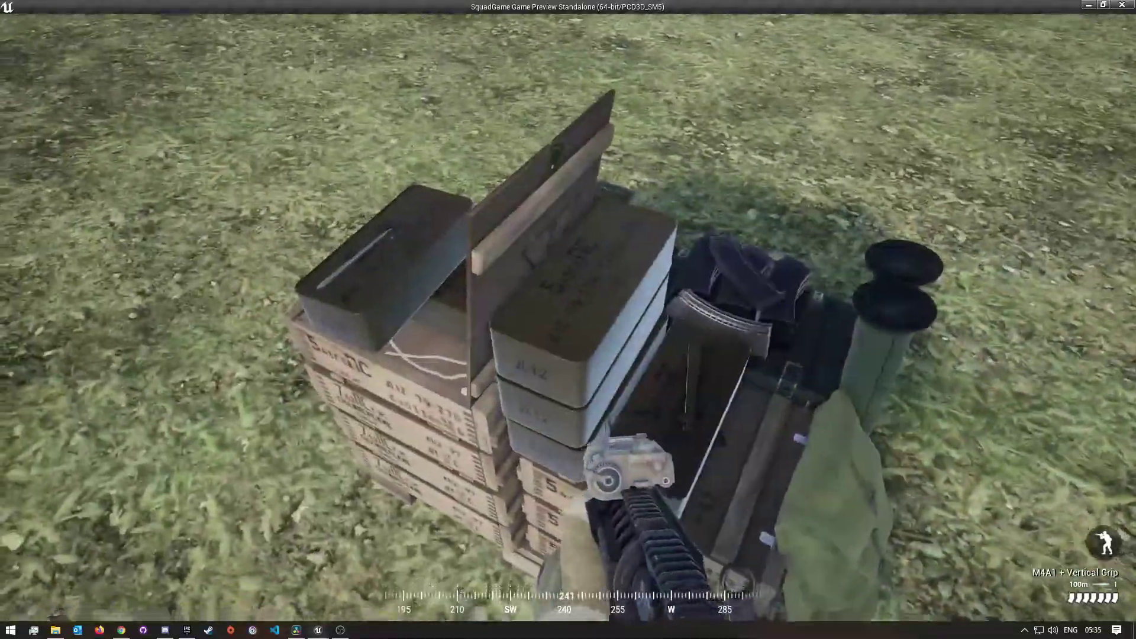
pyautogui.press('s')
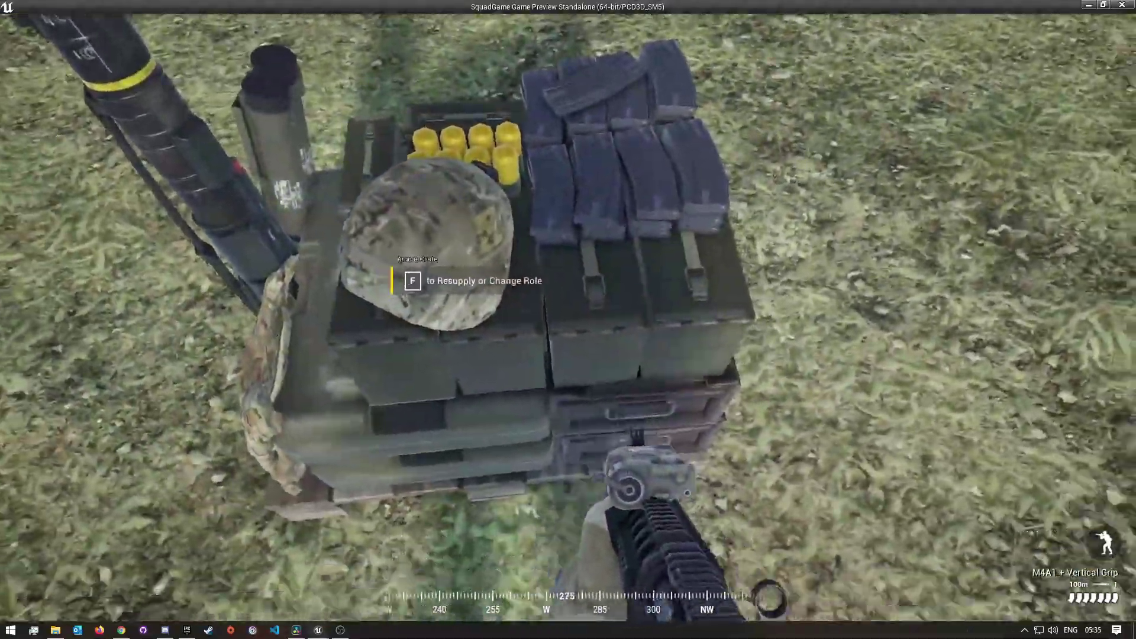
pyautogui.press('f')
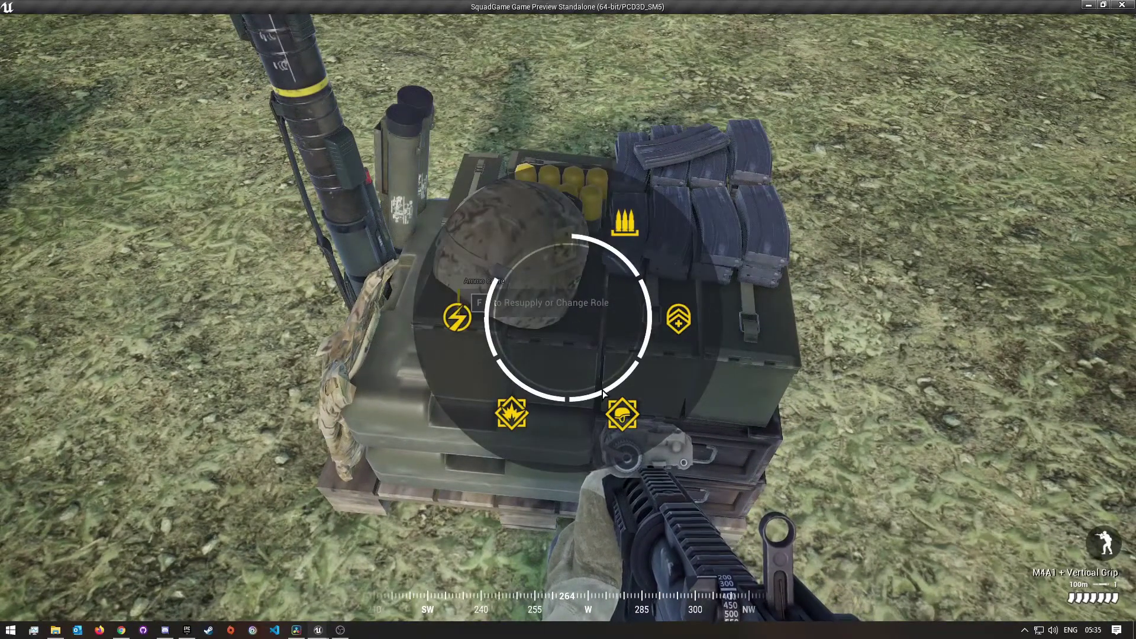
pyautogui.click(618, 417)
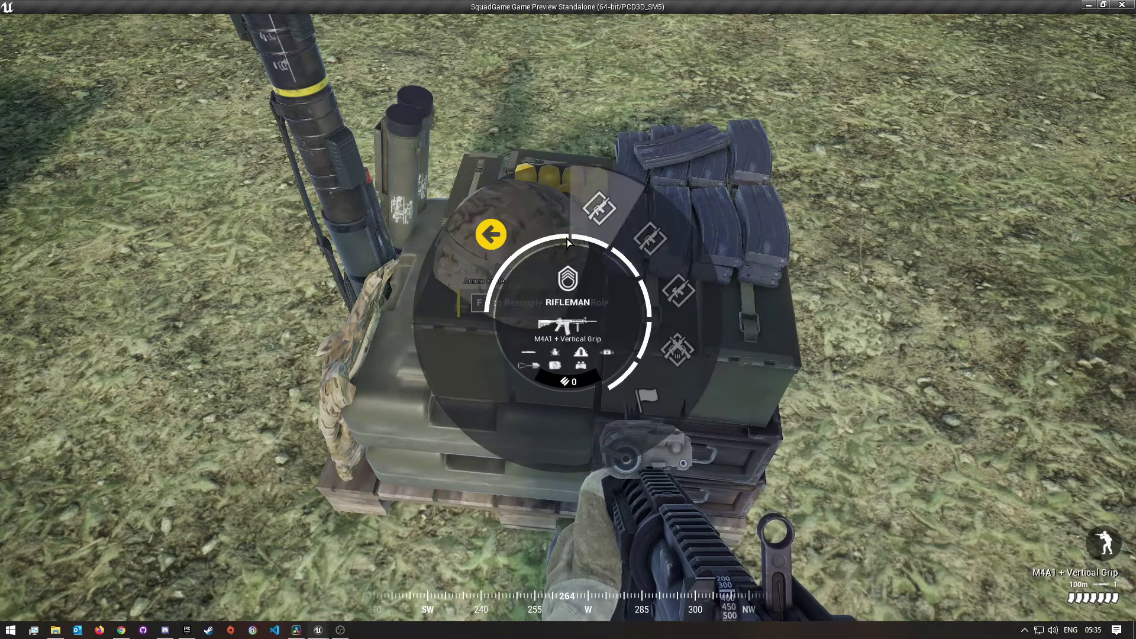
pyautogui.click(491, 234)
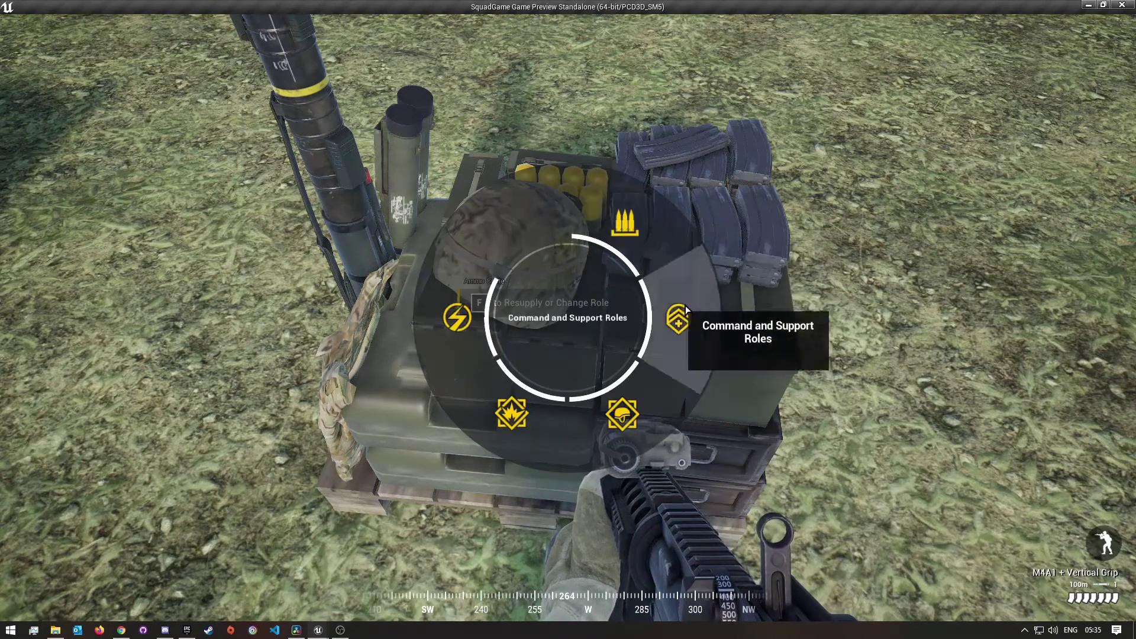
pyautogui.press('Escape')
# Equip the SANDF Ammo Bag from the rifleman's equipment and try to deploy it on the ground near the crates.
pyautogui.press('s')
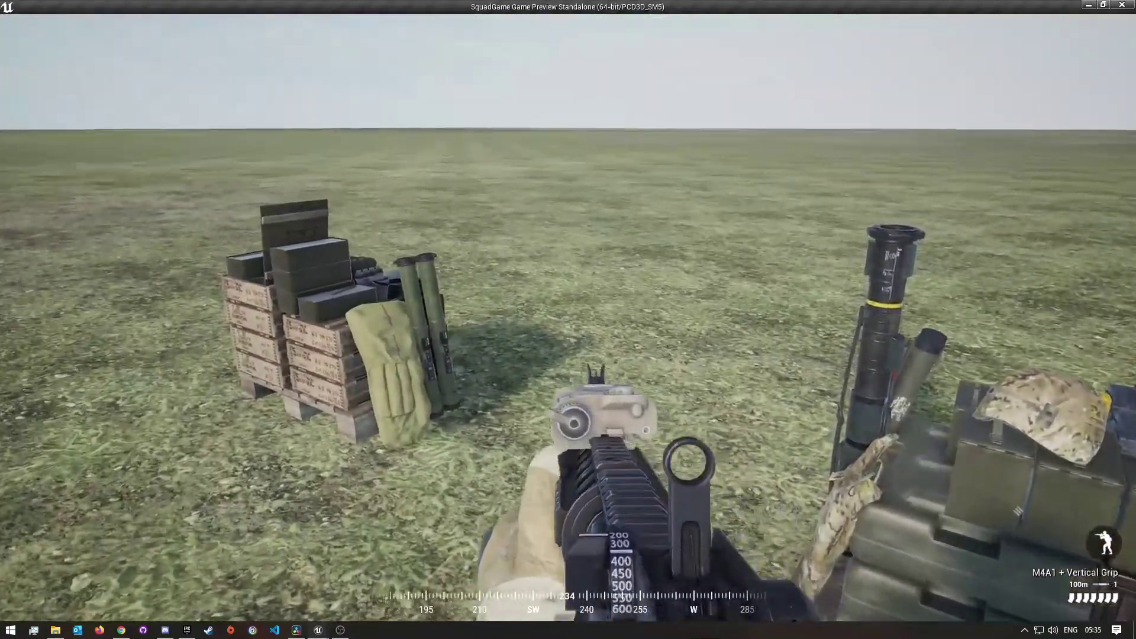
pyautogui.rightClick(568, 319)
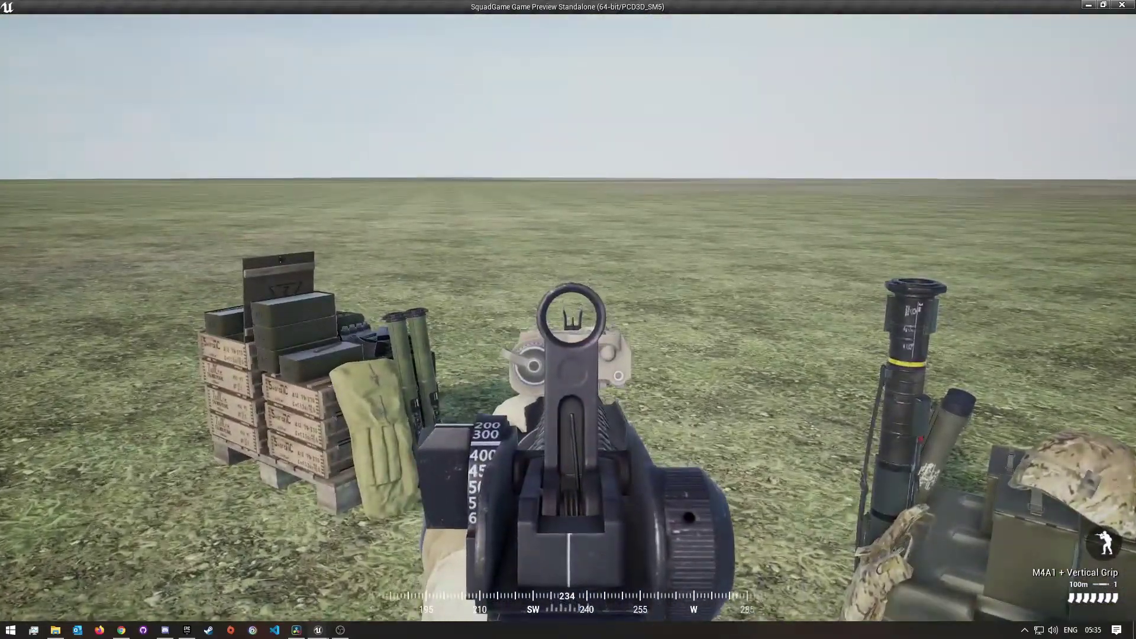
pyautogui.scroll(-4, 568, 319)
pyautogui.scroll(-3, 568, 320)
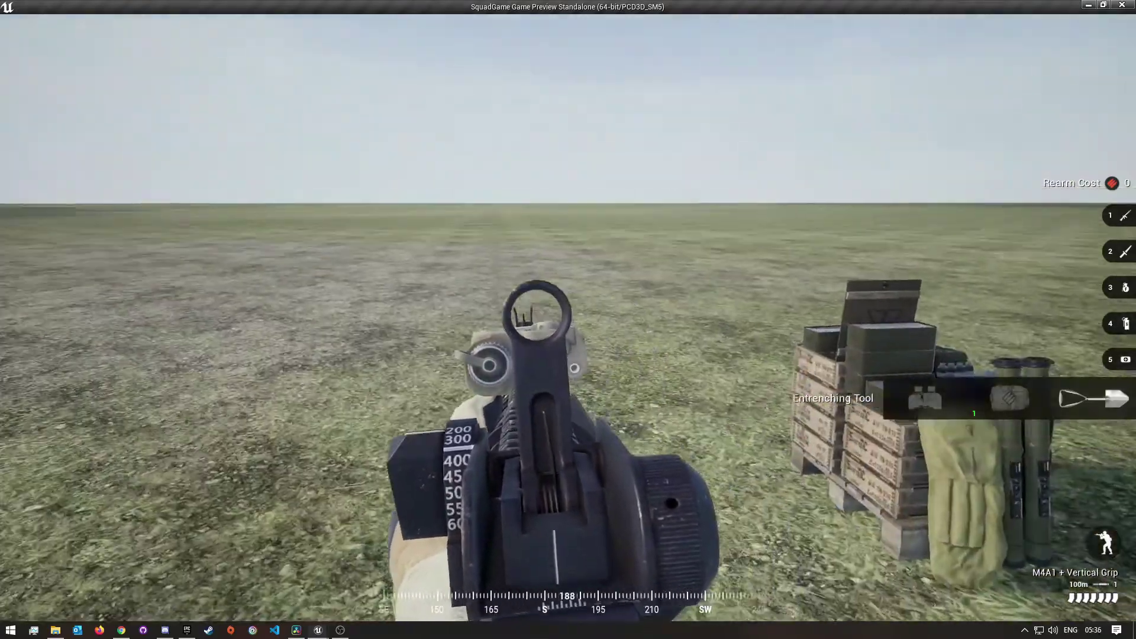
pyautogui.scroll(1, 567, 320)
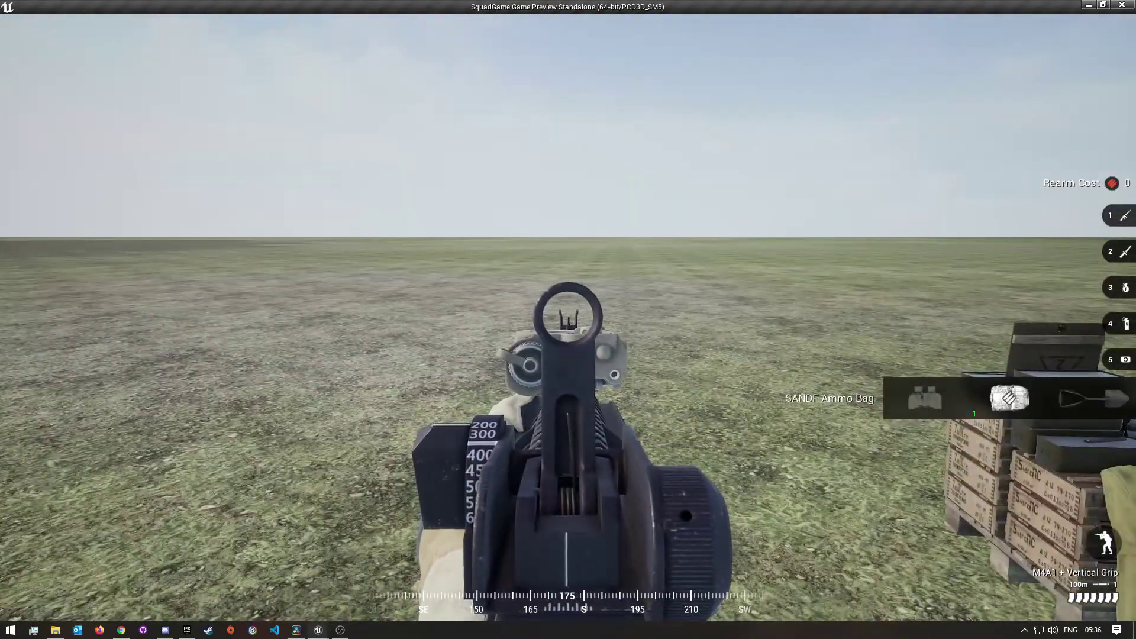
pyautogui.scroll(-3, 568, 319)
pyautogui.scroll(1, 568, 320)
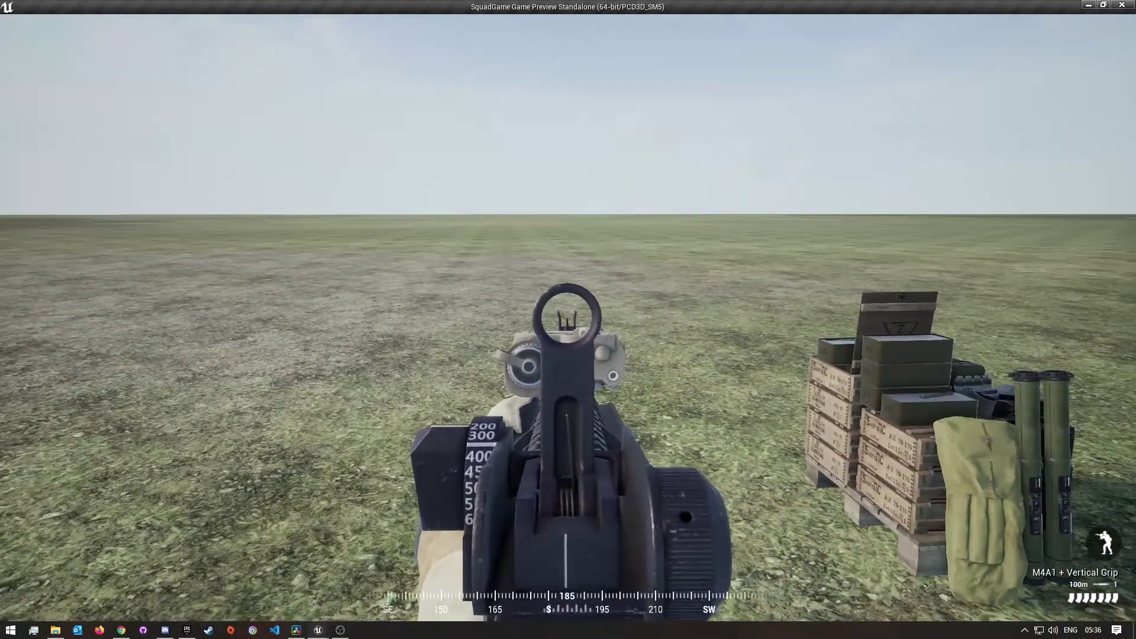
pyautogui.rightClick(568, 319)
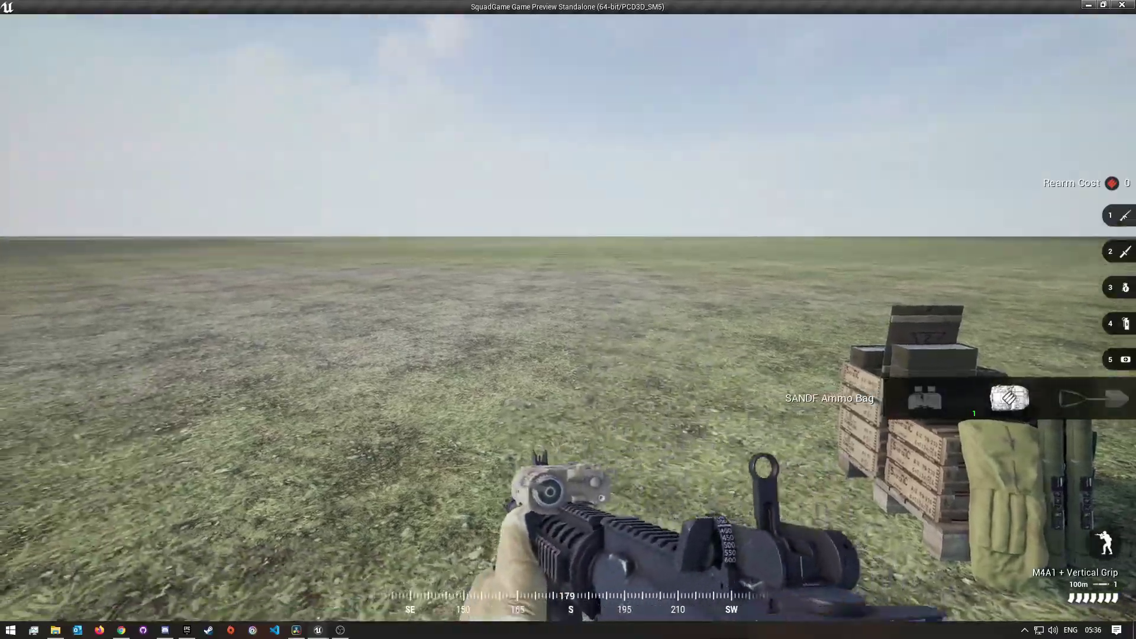
pyautogui.click(568, 319)
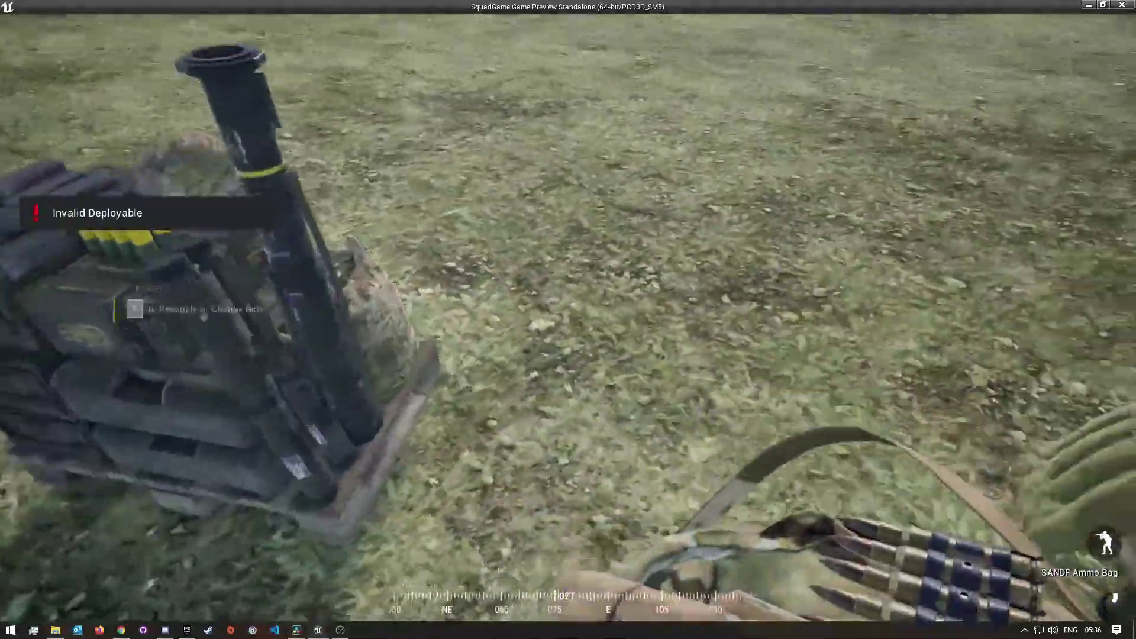
pyautogui.click(568, 320)
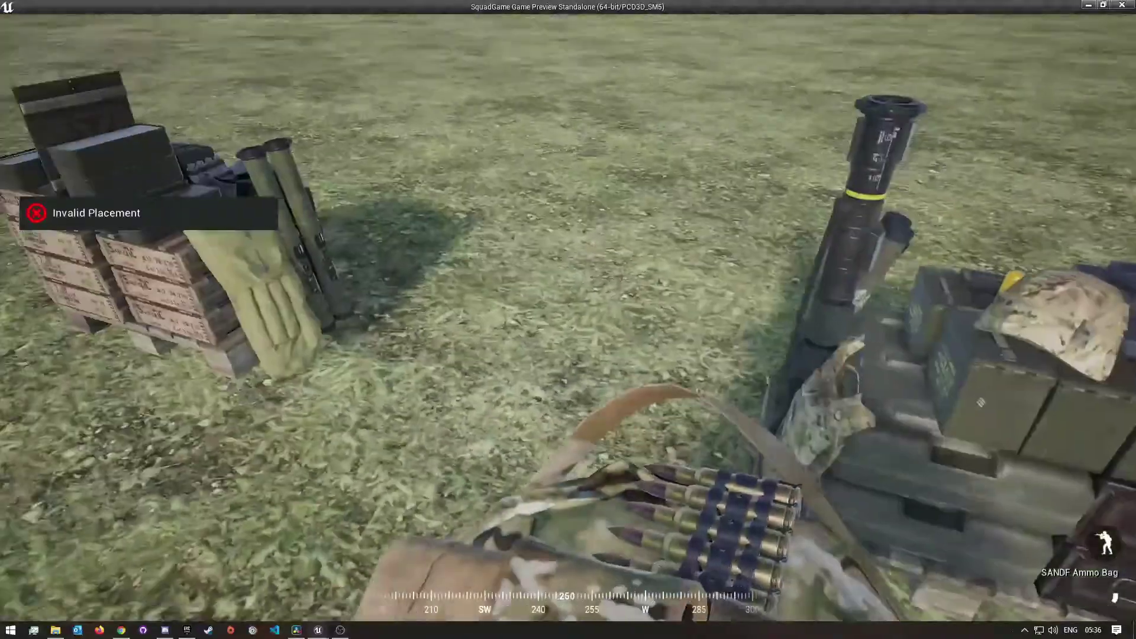
pyautogui.press('6')
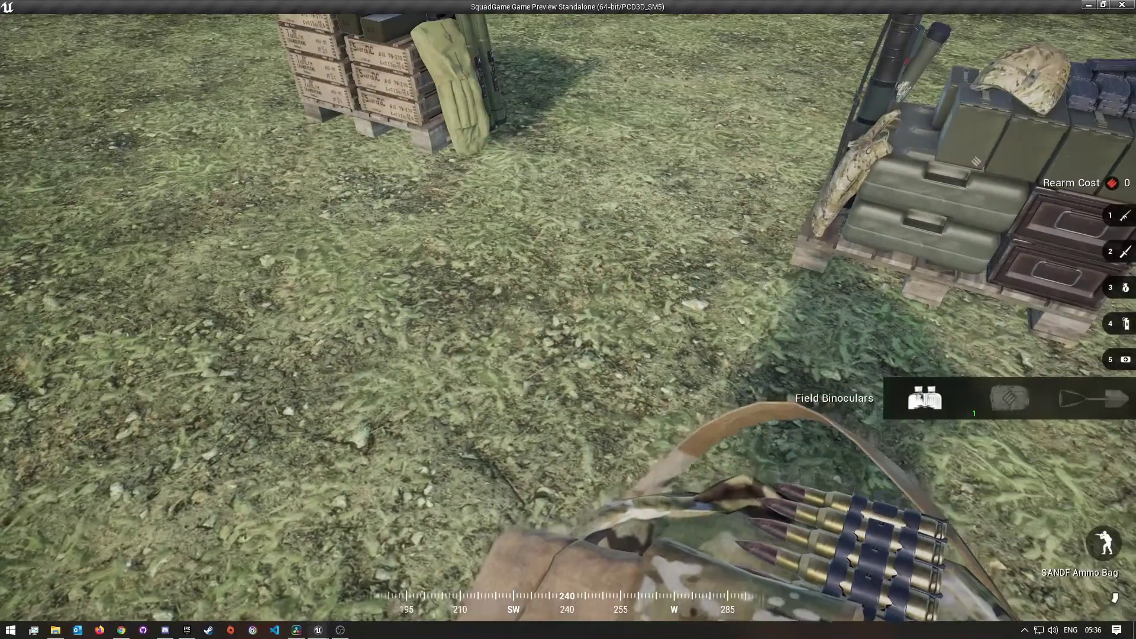
# Run the Respawn console command to return to the deployment screen.
pyautogui.press('`')
pyautogui.write('respaw')
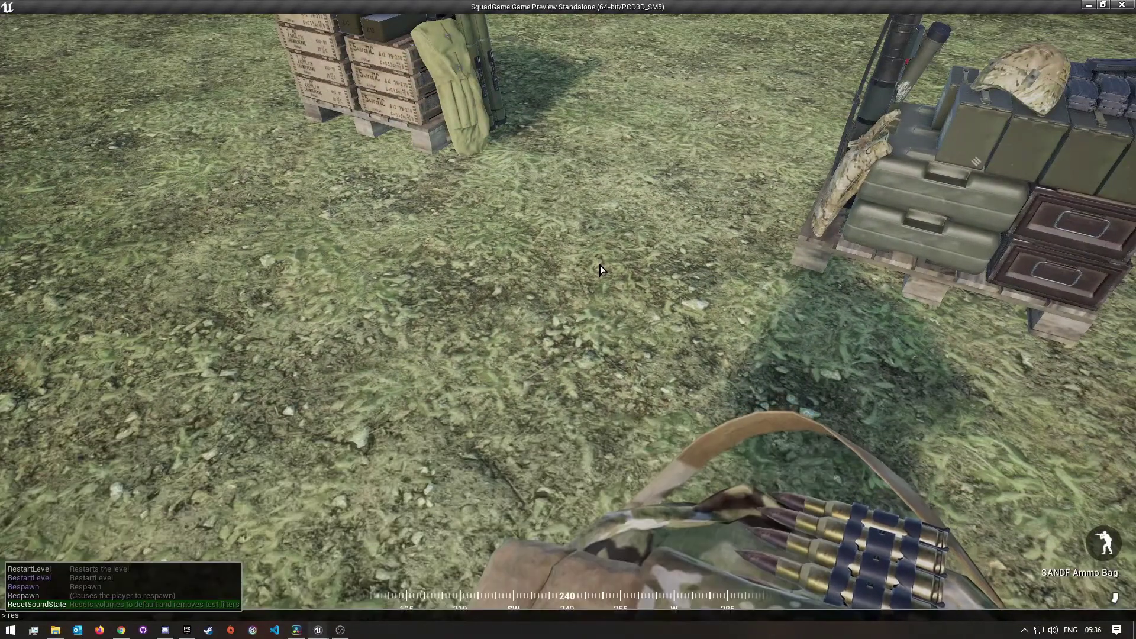
pyautogui.press('Return')
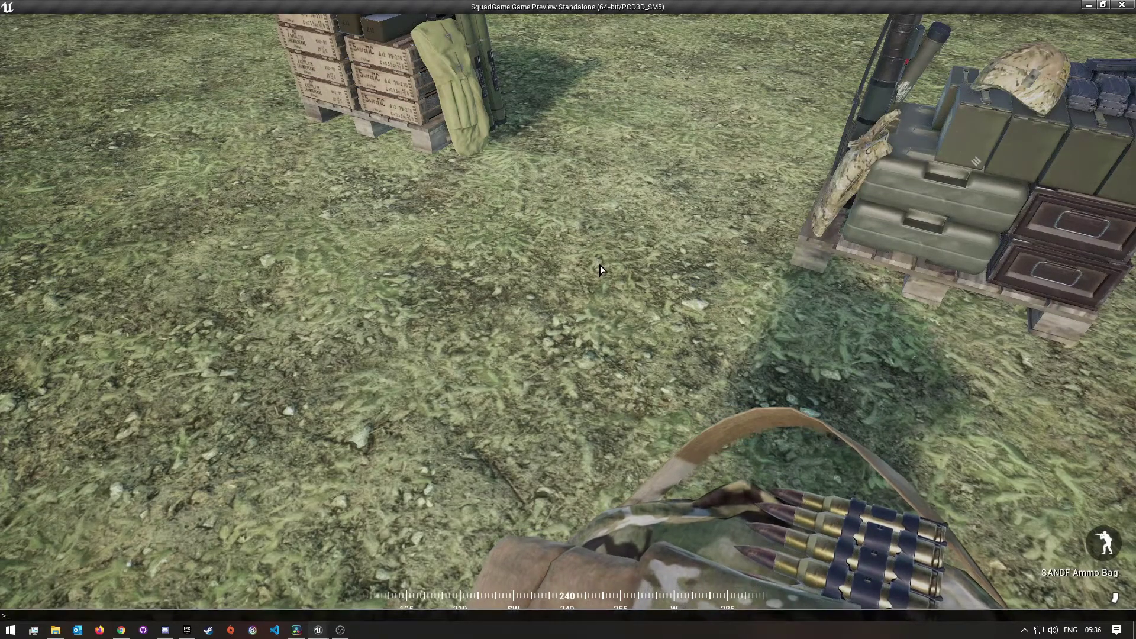
pyautogui.press('Up')
pyautogui.press('Return')
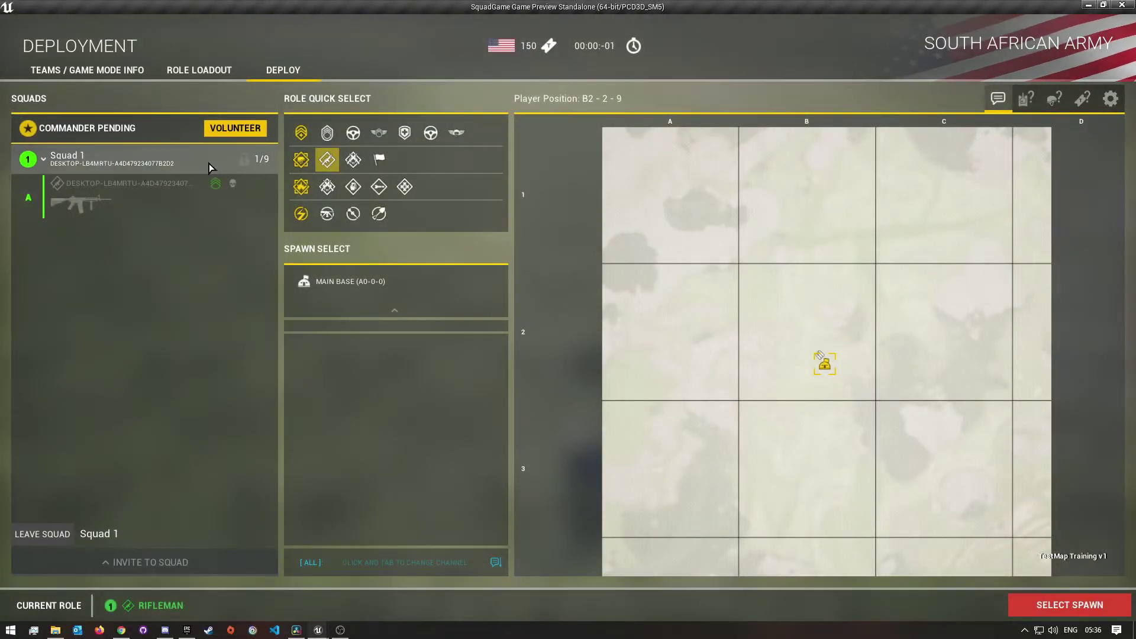
# Leave Squad 1 on the deployment screen.
pyautogui.rightClick(156, 164)
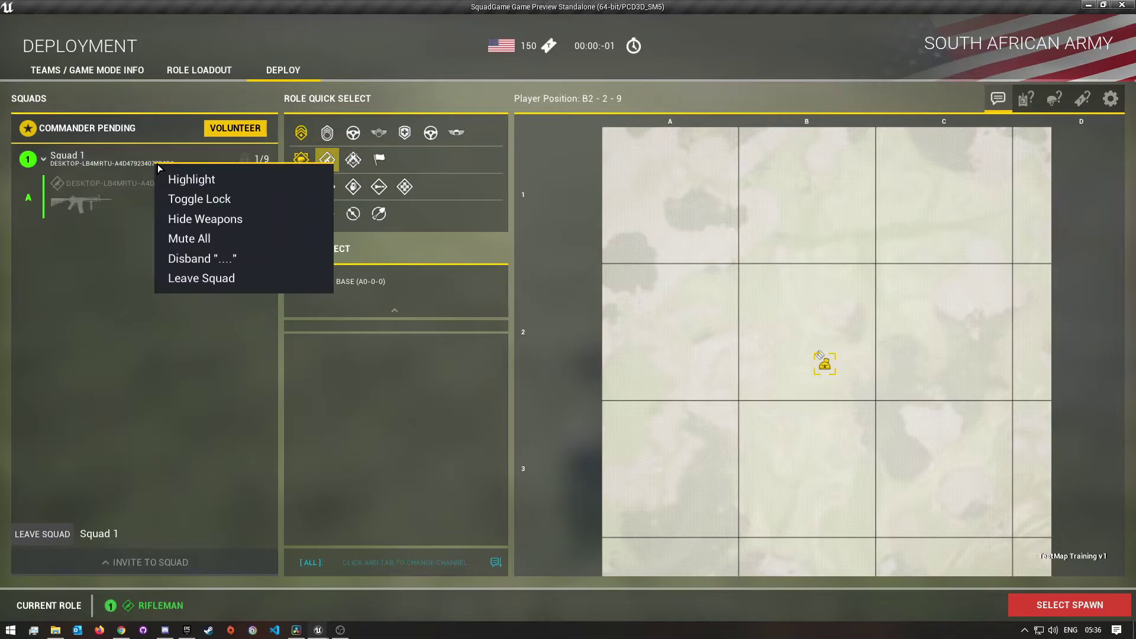
pyautogui.click(200, 265)
pyautogui.click(218, 326)
pyautogui.rightClick(103, 165)
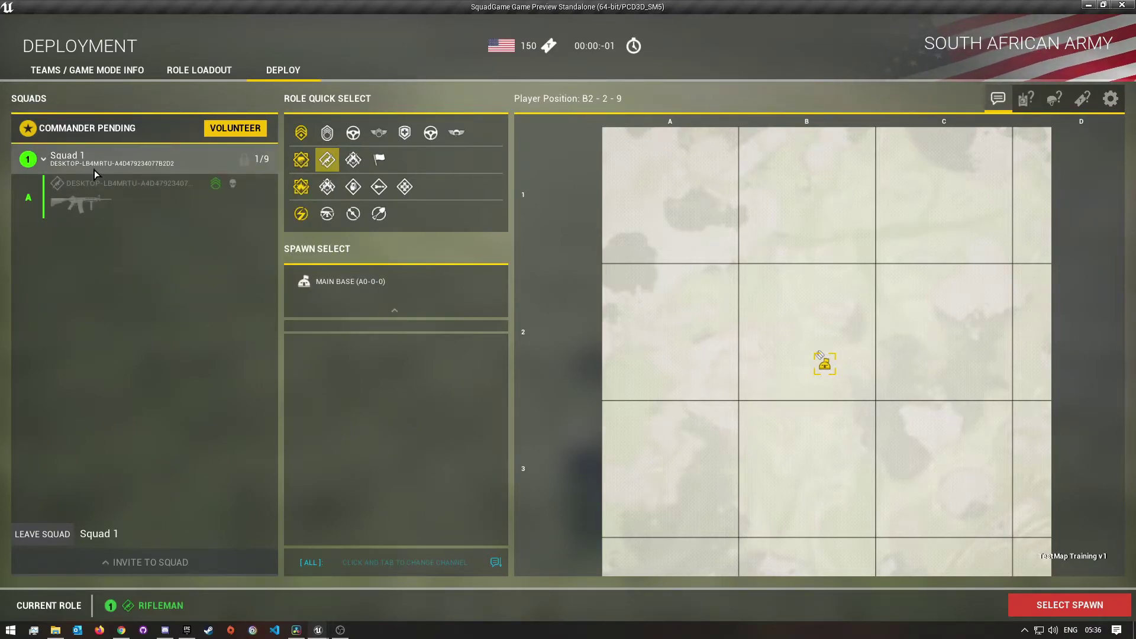
pyautogui.rightClick(92, 171)
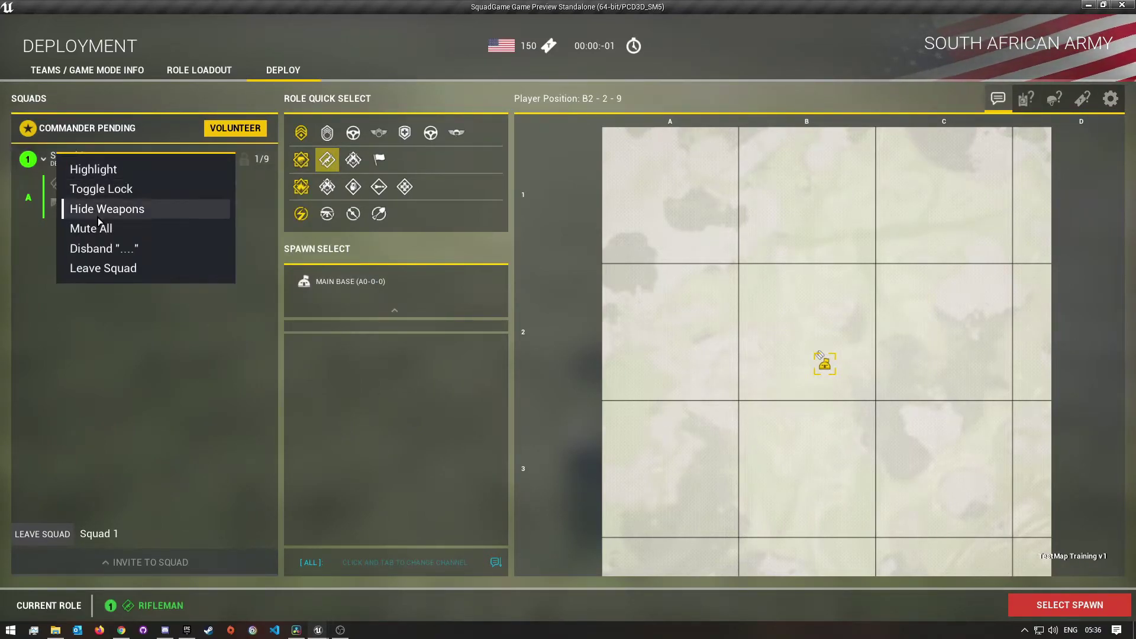
pyautogui.click(96, 269)
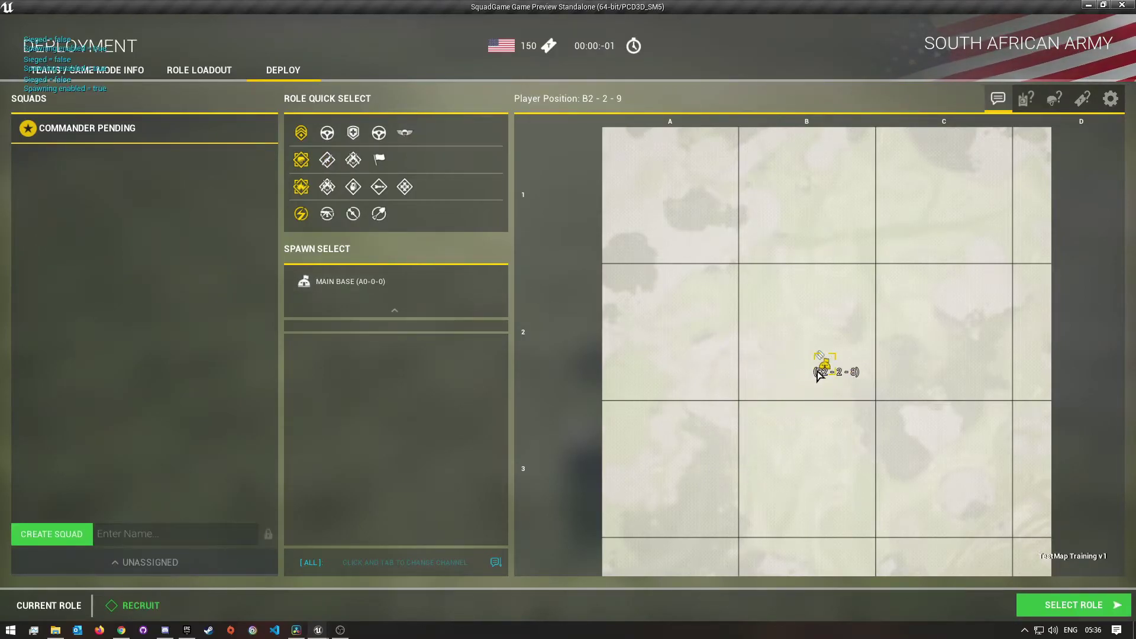
# Spawn at Main Base as an unassigned recruit and run to the ammo crate.
pyautogui.click(817, 372)
pyautogui.click(383, 341)
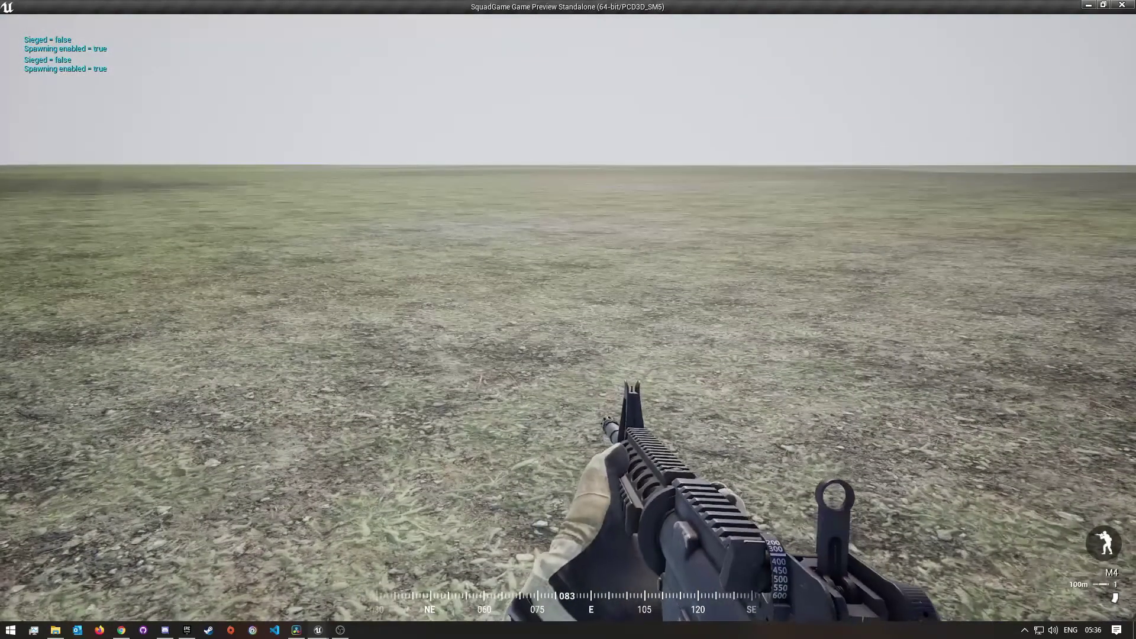
pyautogui.scroll(1, 567, 319)
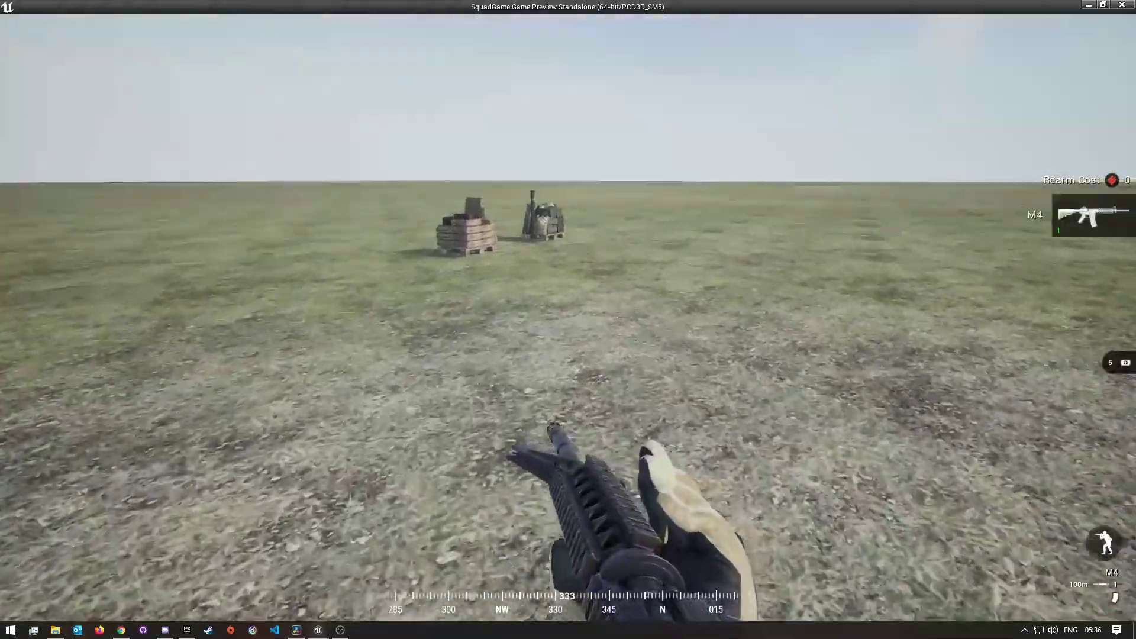
pyautogui.press('w')
pyautogui.press('shift')
pyautogui.hotkey('shift', 'w')
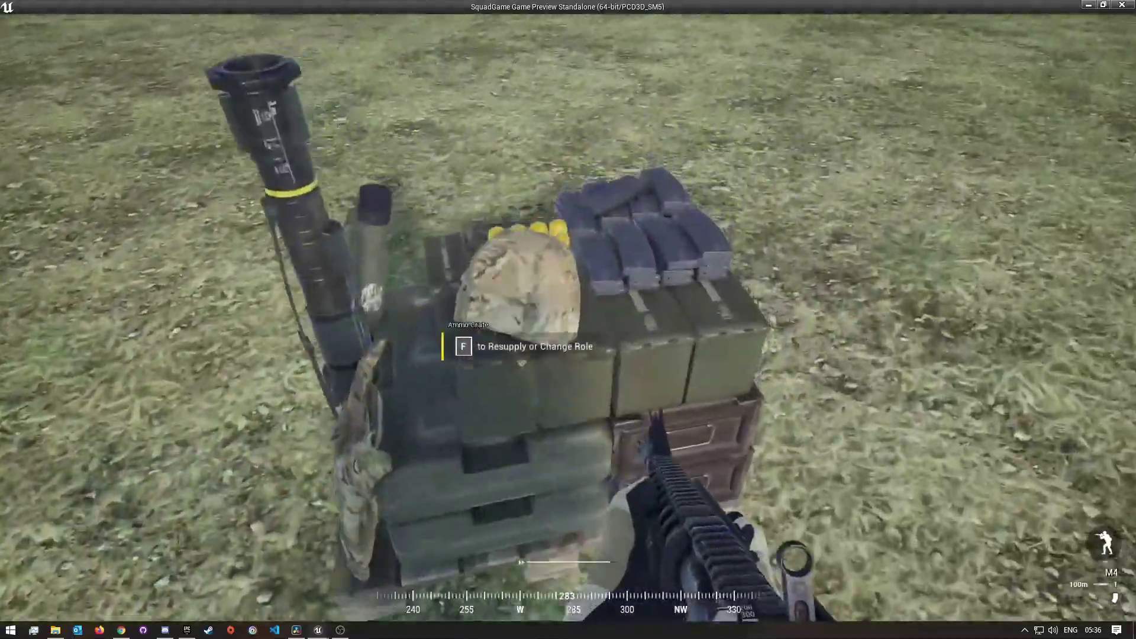
# Change the role at the ammo crate to the squad Rifleman with the M4A1 + Vertical Grip.
pyautogui.press('f')
pyautogui.click(639, 411)
pyautogui.rightClick(666, 265)
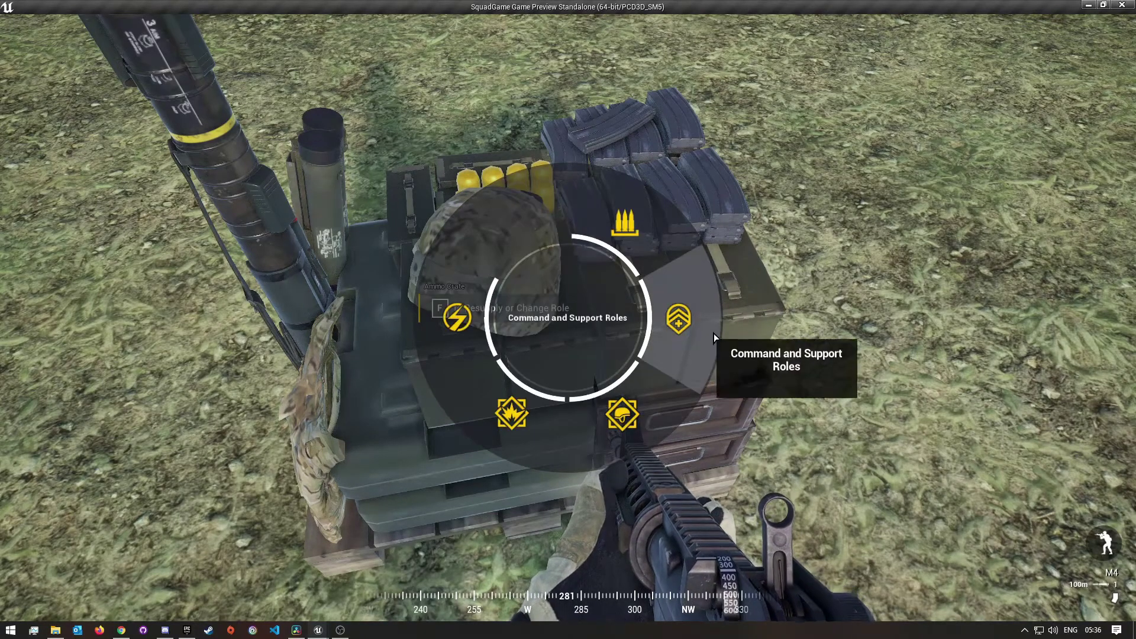
pyautogui.click(707, 329)
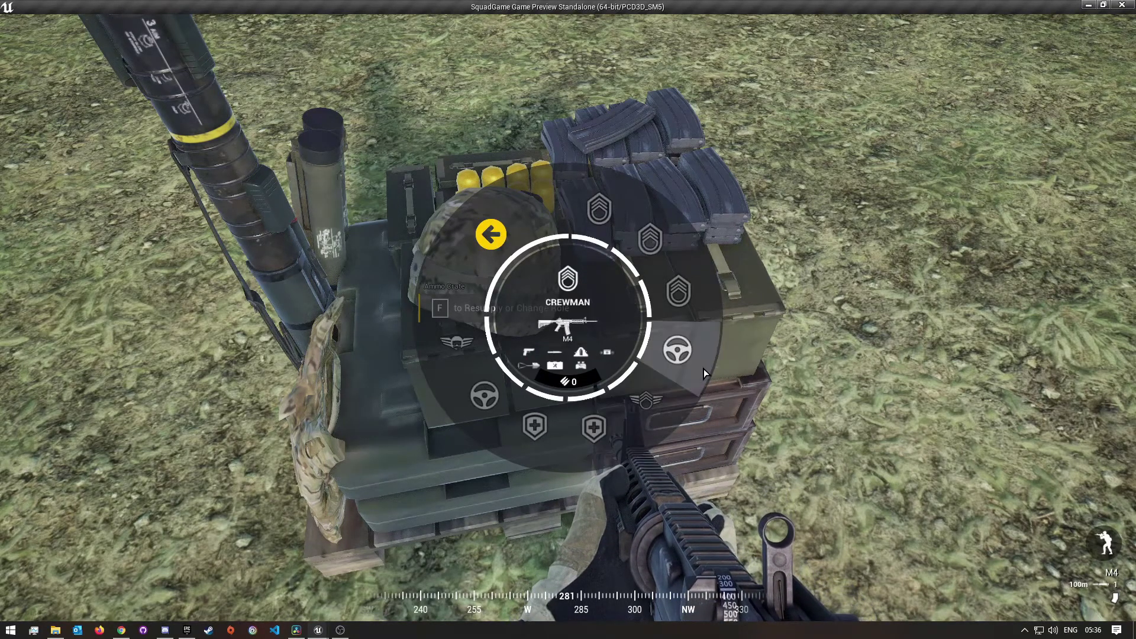
pyautogui.rightClick(569, 321)
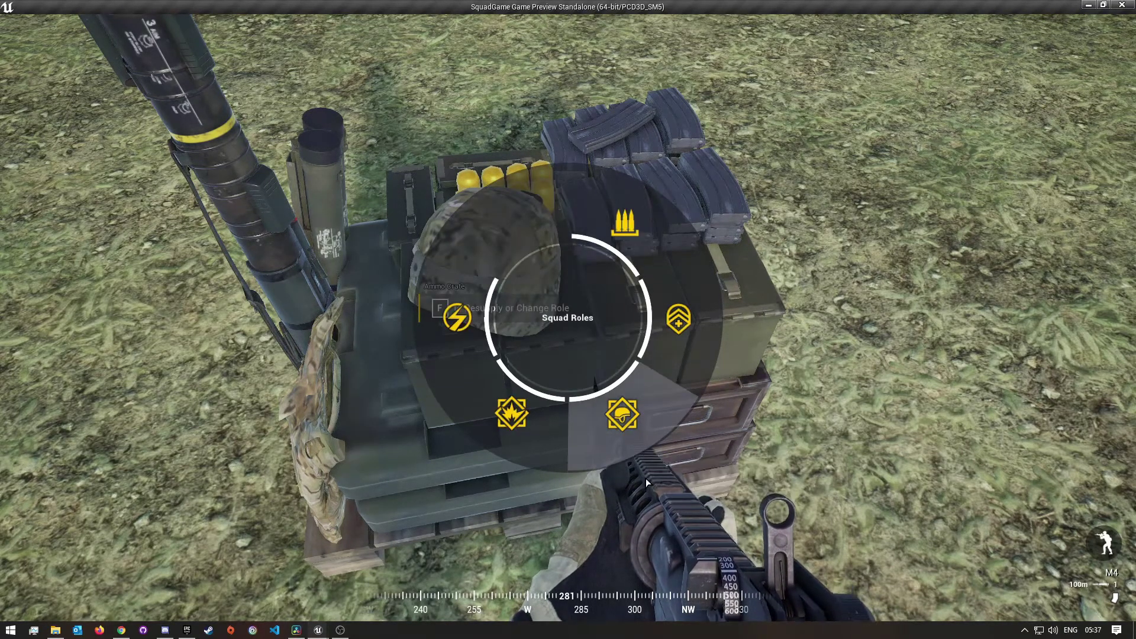
pyautogui.click(639, 460)
pyautogui.click(597, 219)
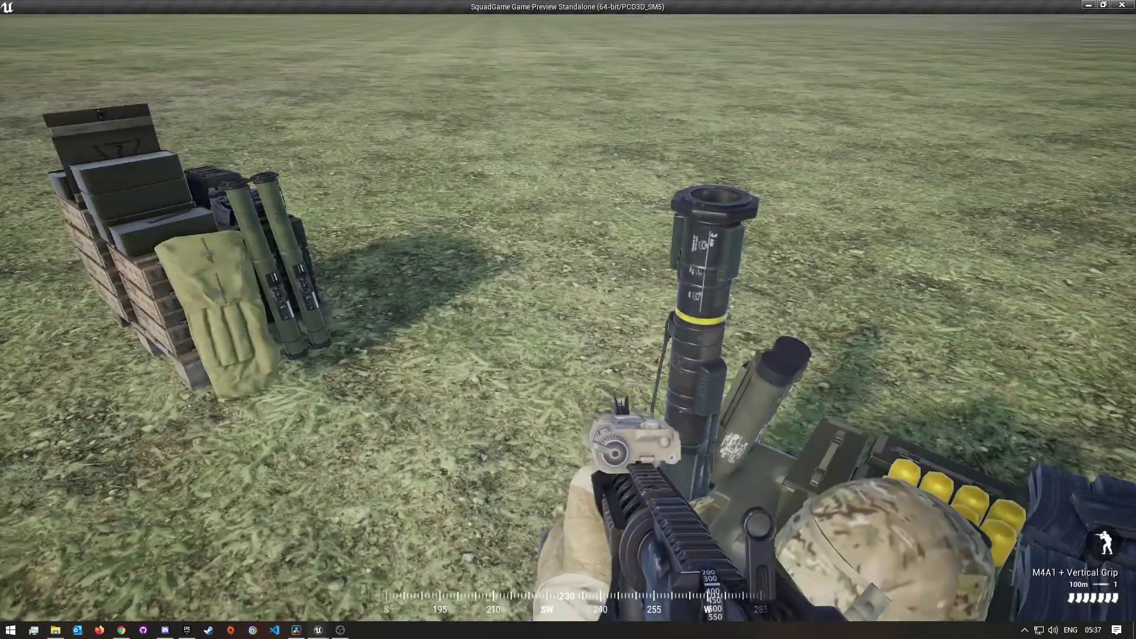
# Equip the SANDF Ammo Bag, try to deploy it beside the supply crate, and end the game preview.
pyautogui.press('2')
pyautogui.press('6')
pyautogui.press('6')
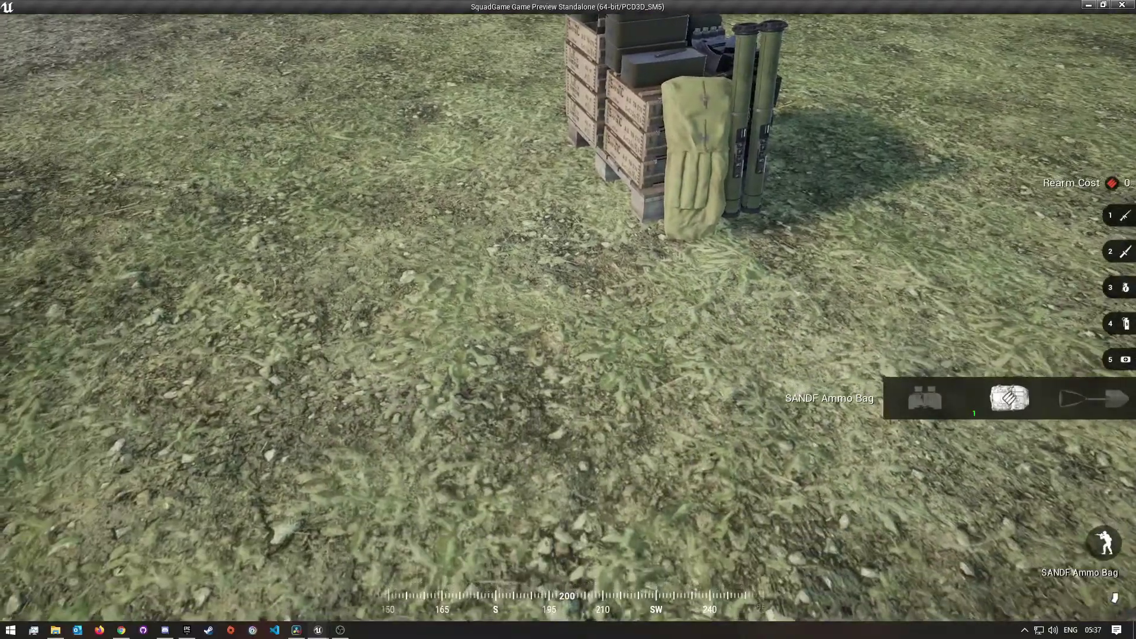
pyautogui.click(568, 319)
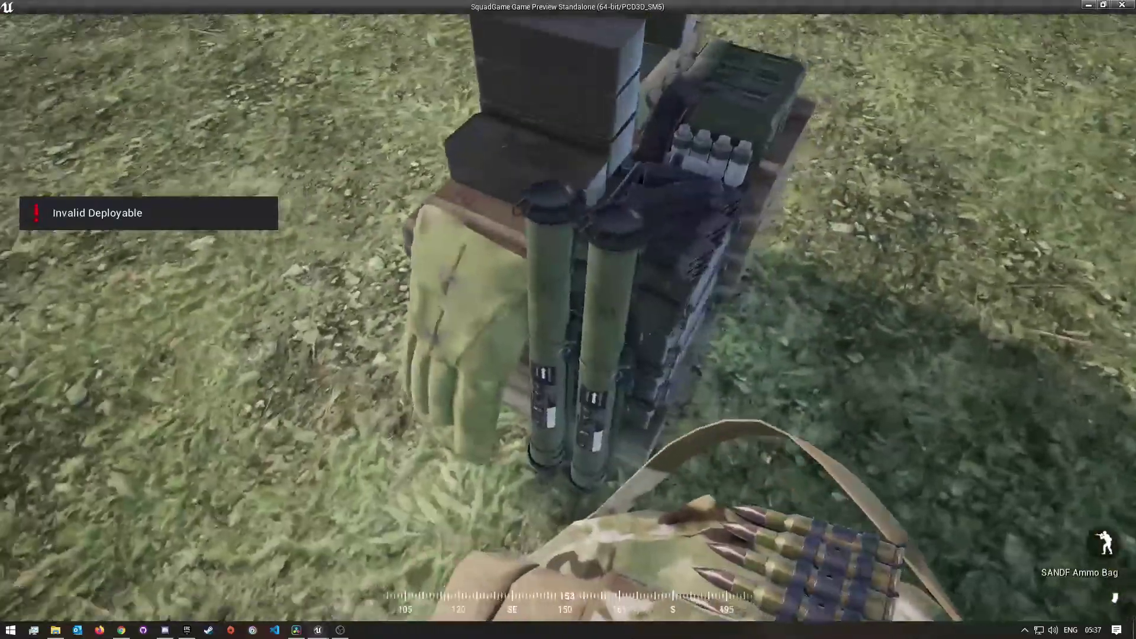
pyautogui.press('Escape')
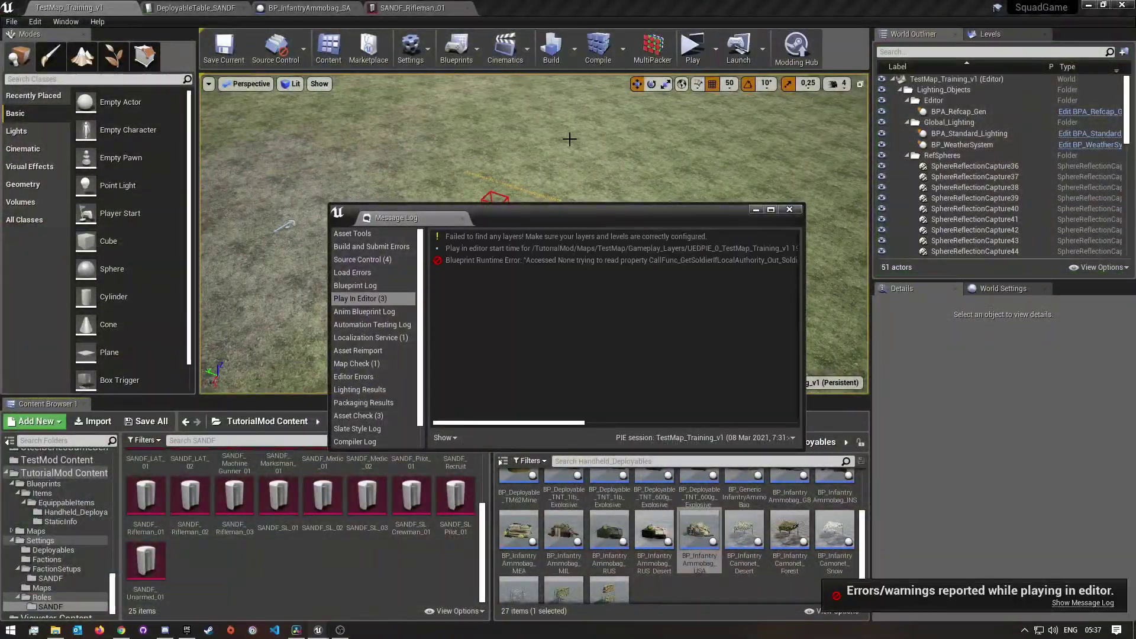
# Read the full runtime error in the message log, close the log, and check the mesh details of the BP_InfantryAmmobag_SANDF blueprint.
pyautogui.moveTo(803, 298); pyautogui.dragTo(1071, 283)
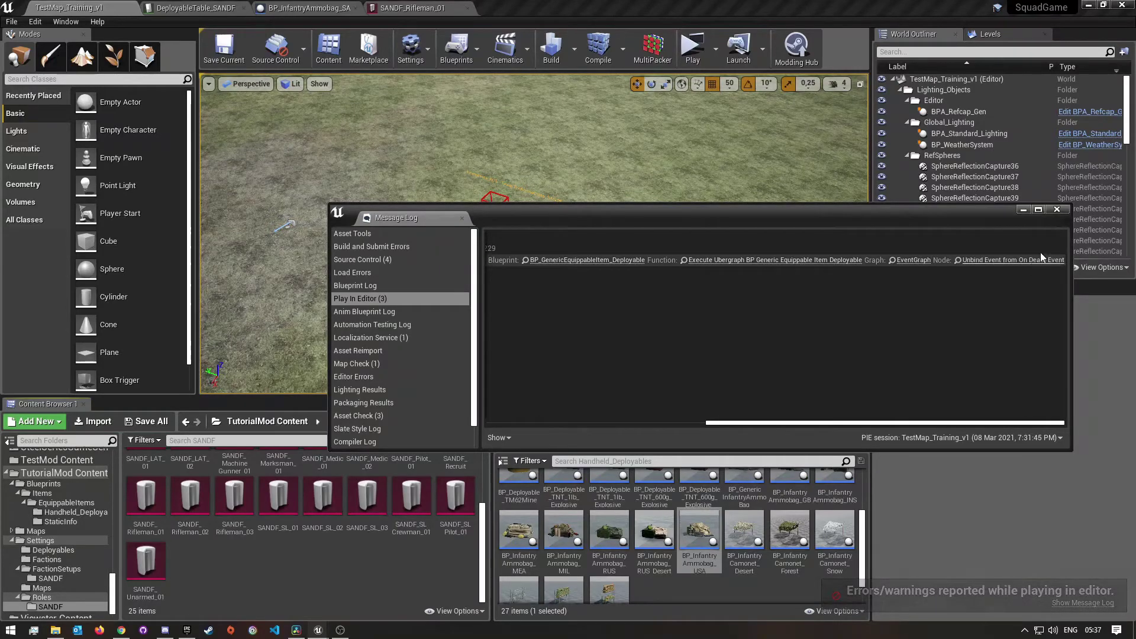
pyautogui.click(1057, 210)
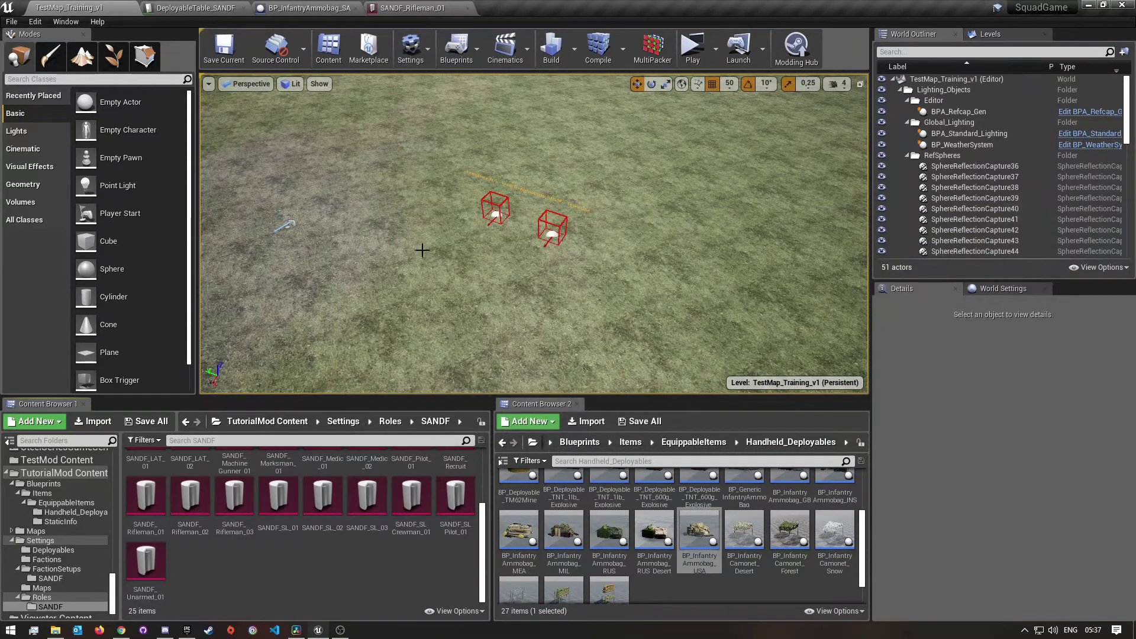
pyautogui.click(297, 7)
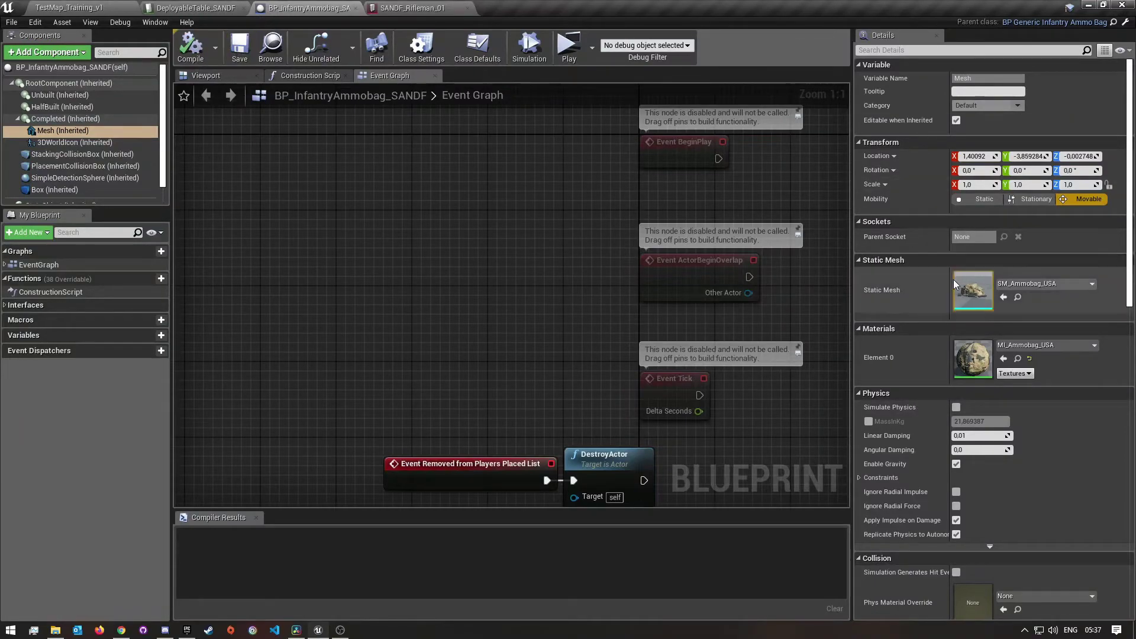
pyautogui.scroll(-15, 932, 326)
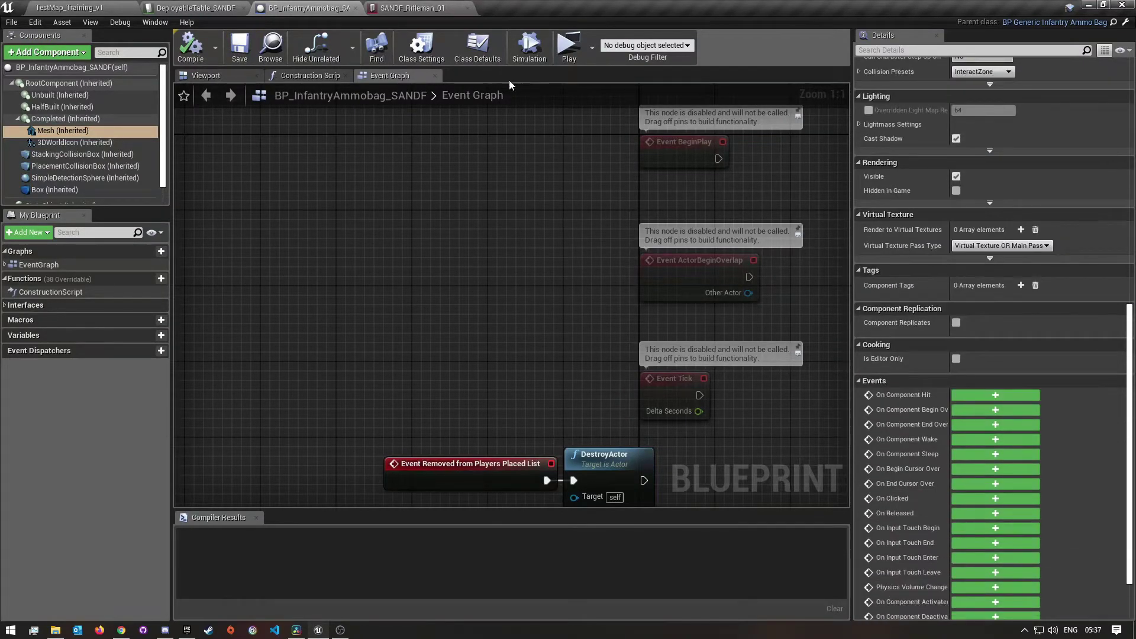
pyautogui.click(52, 8)
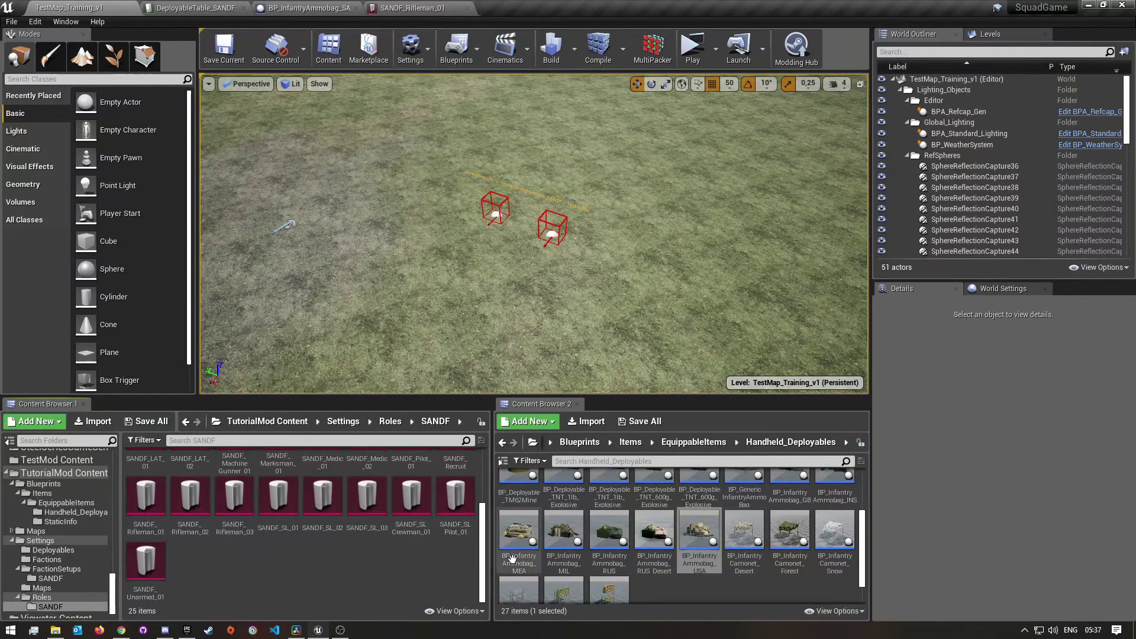
# Enable Cannot Rearm for the BP_Infantry_Ammobag_SANDF inventory item in the SANDF_Rifleman_01 role and save the role.
pyautogui.hotkey('alt', 'Left')
pyautogui.hotkey('alt', 'Left')
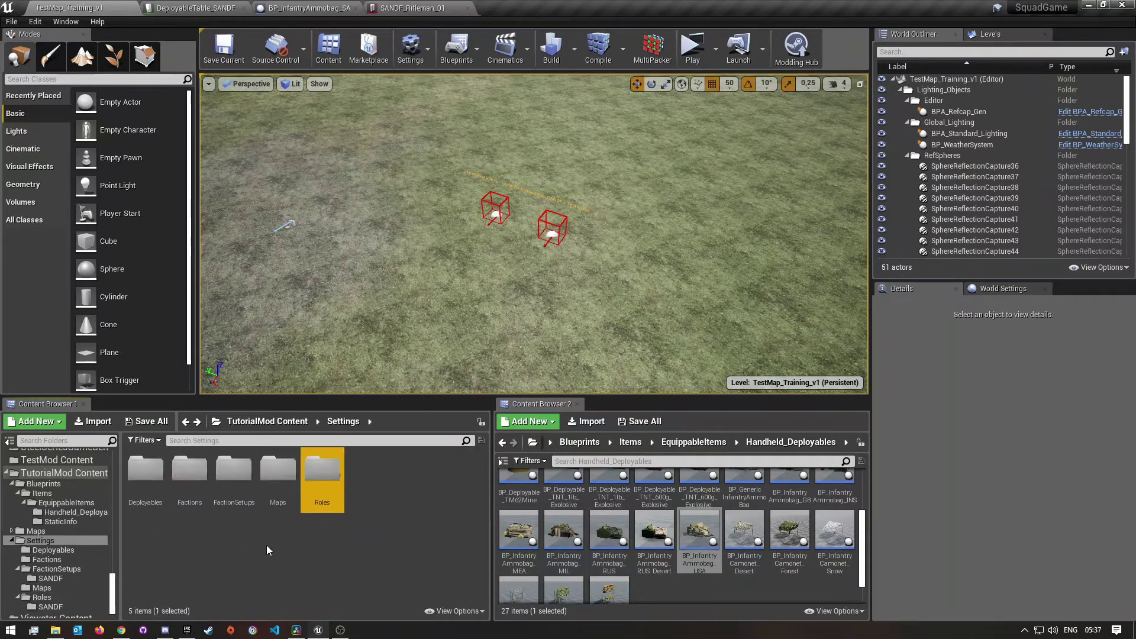
pyautogui.hotkey('alt', 'Right')
pyautogui.hotkey('alt', 'Right')
pyautogui.scroll(-2, 141, 491)
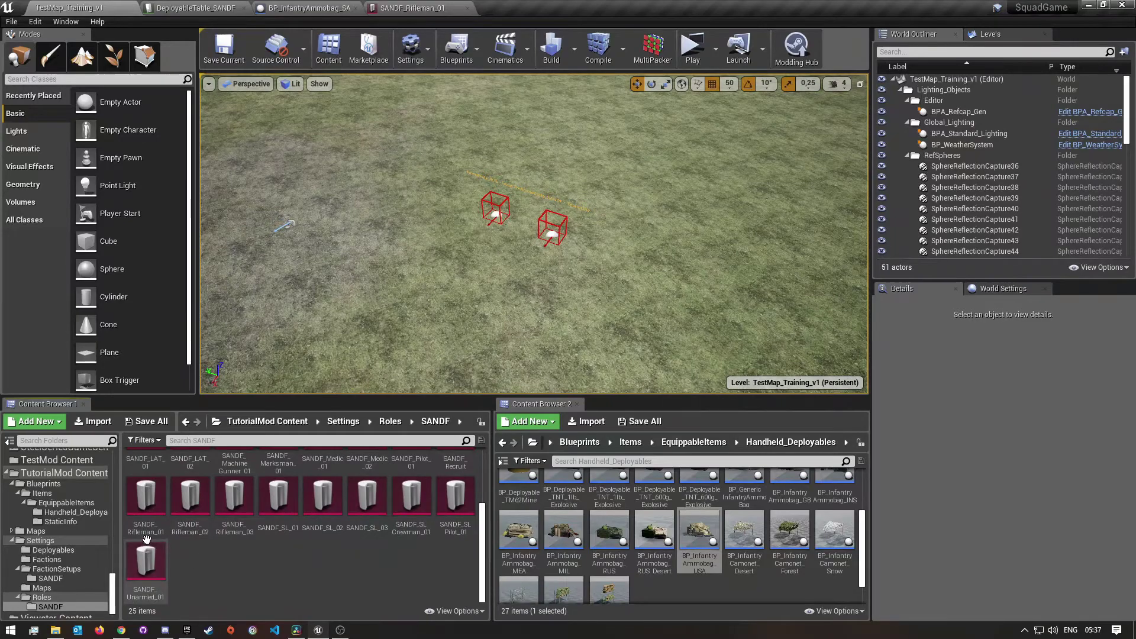
pyautogui.doubleClick(144, 510)
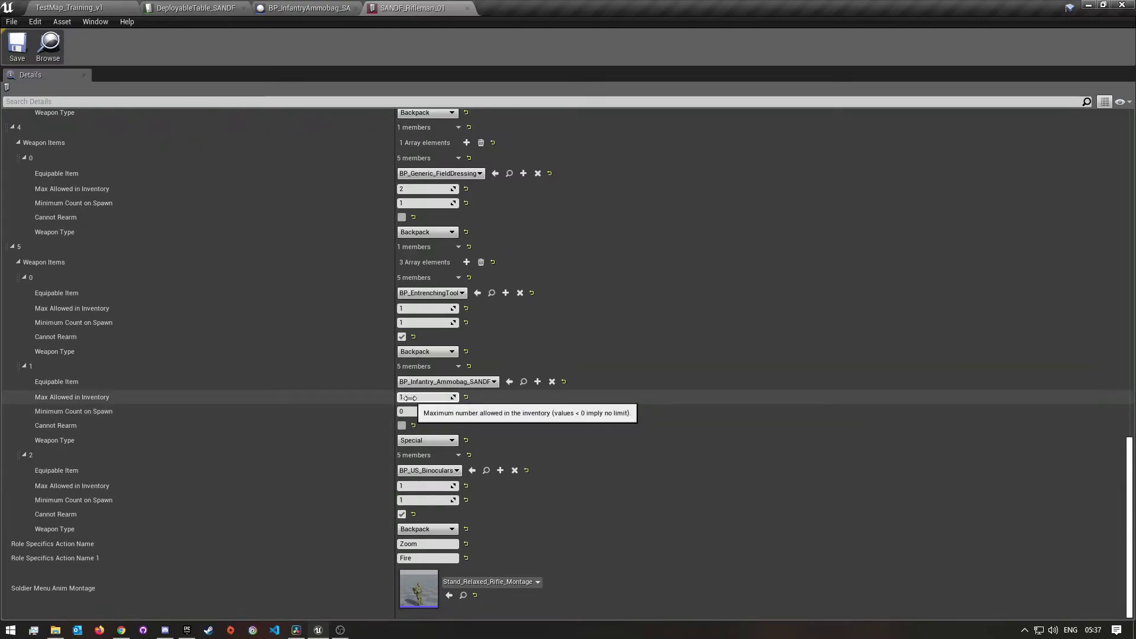
pyautogui.click(401, 426)
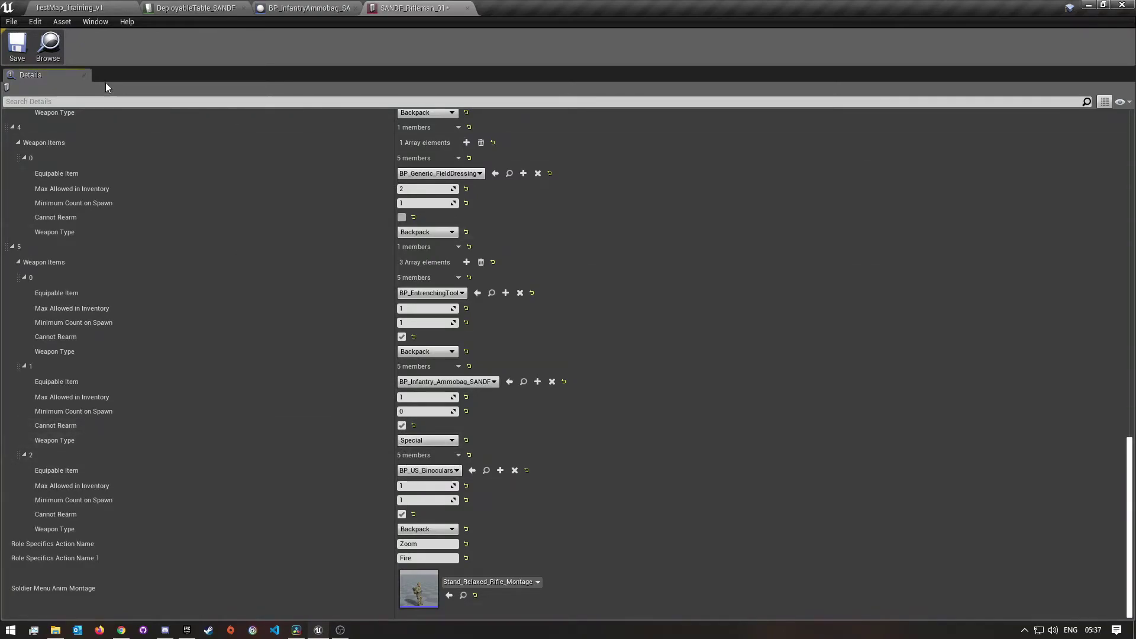
pyautogui.click(11, 56)
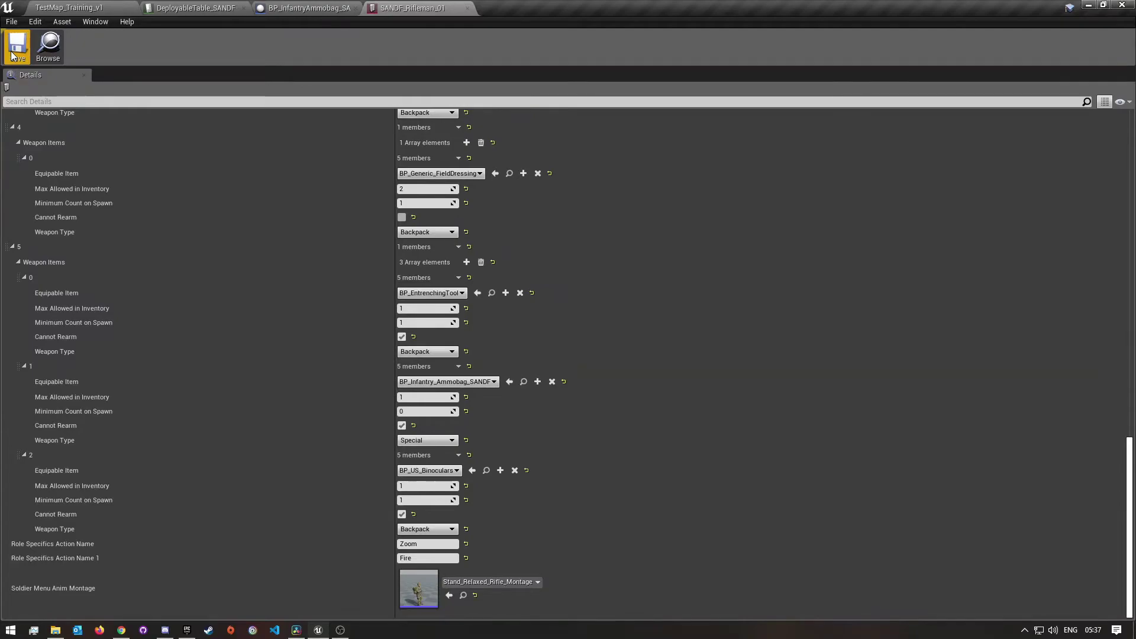
# Compare the ammo bag entry in SANDF_Rifleman_02, turn Cannot Rearm back off for the ammo bag in SANDF_Rifleman_01, and save.
pyautogui.click(81, 7)
pyautogui.doubleClick(176, 511)
pyautogui.scroll(-5, 205, 543)
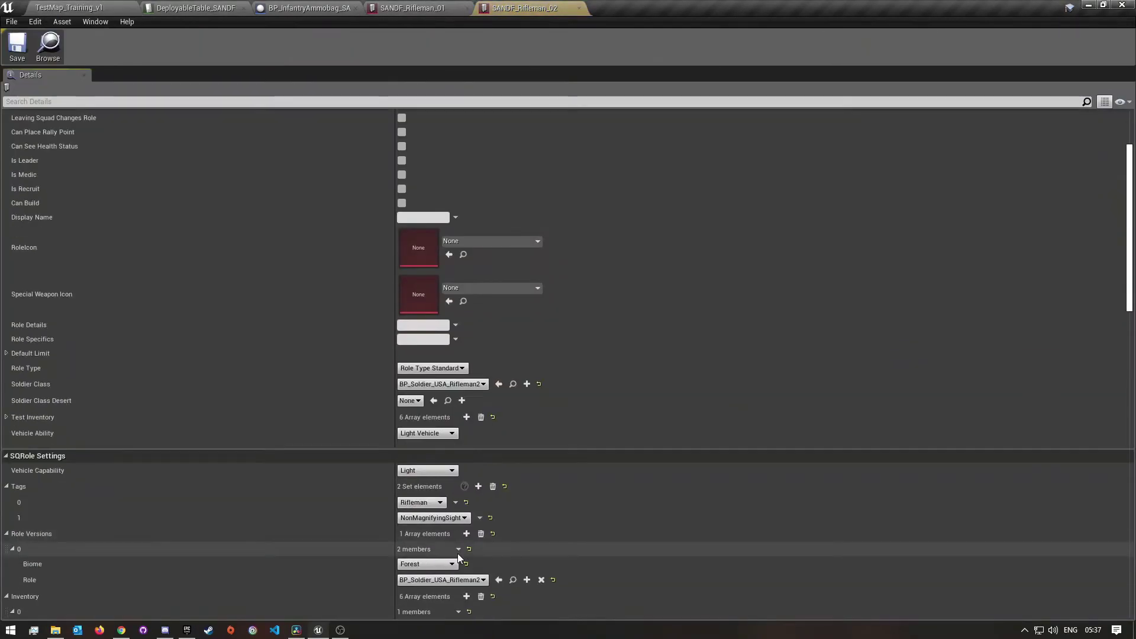
pyautogui.moveTo(1132, 242); pyautogui.dragTo(1132, 496)
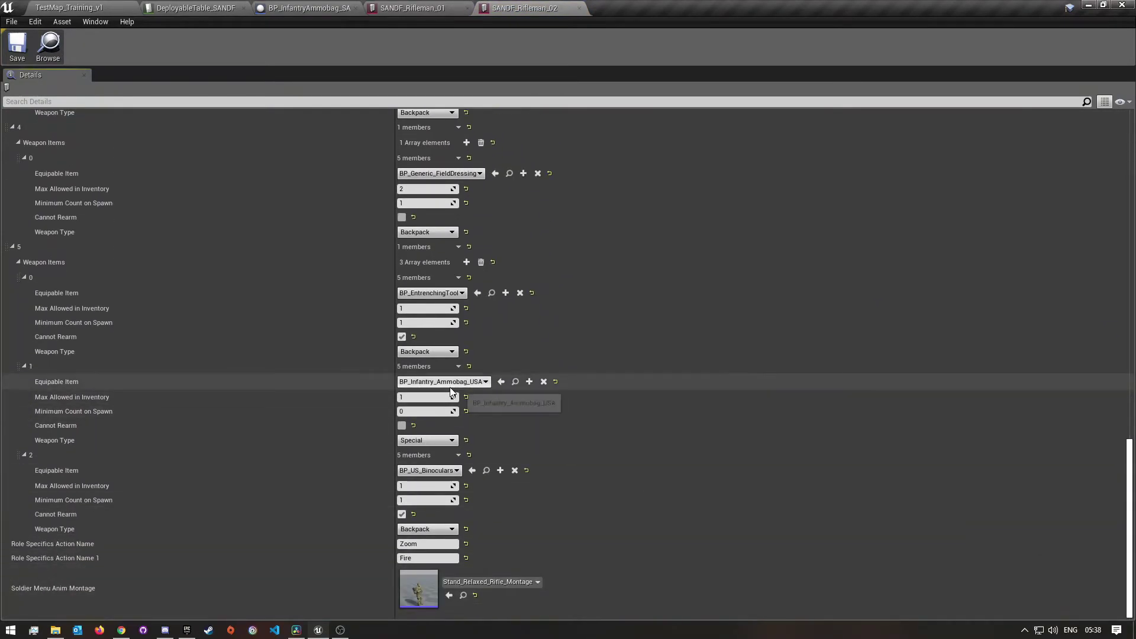
pyautogui.click(402, 425)
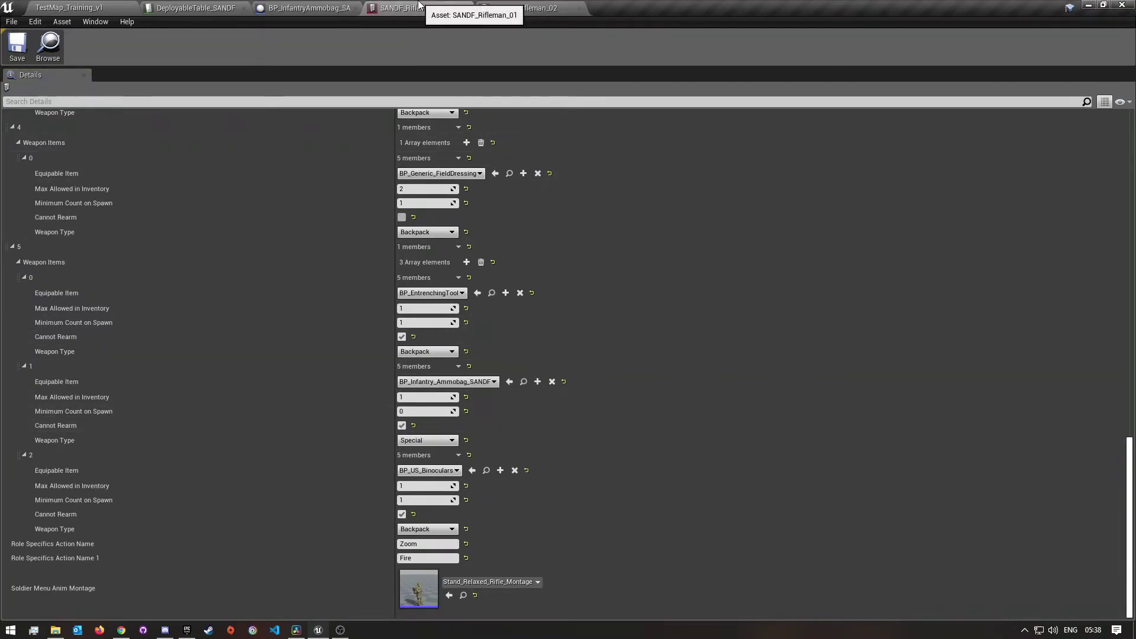
pyautogui.click(402, 426)
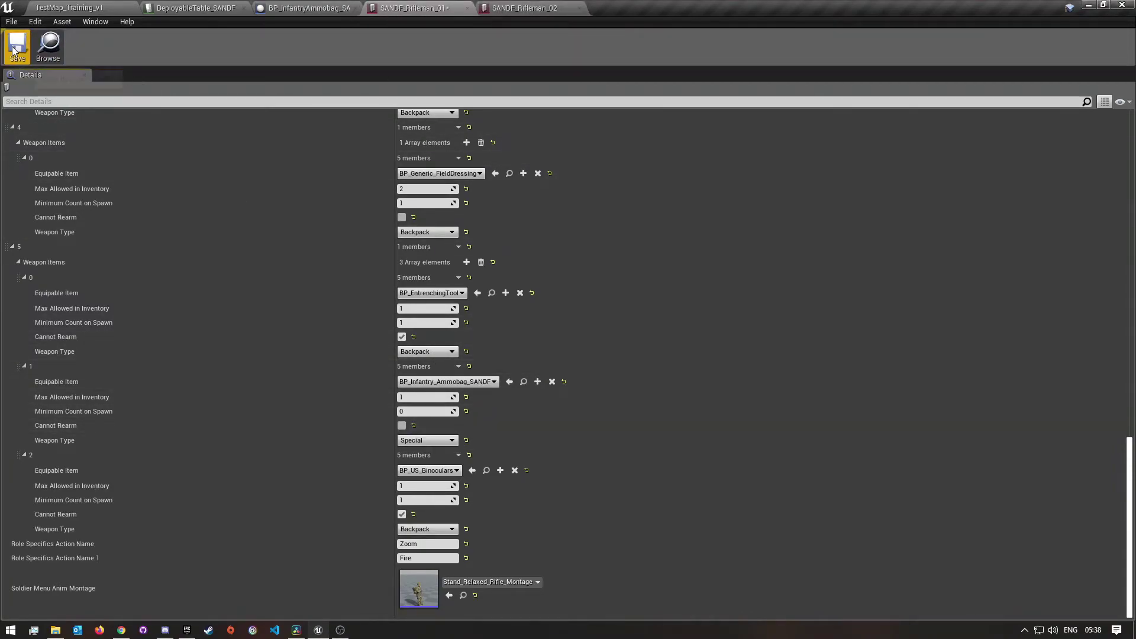
pyautogui.click(122, 7)
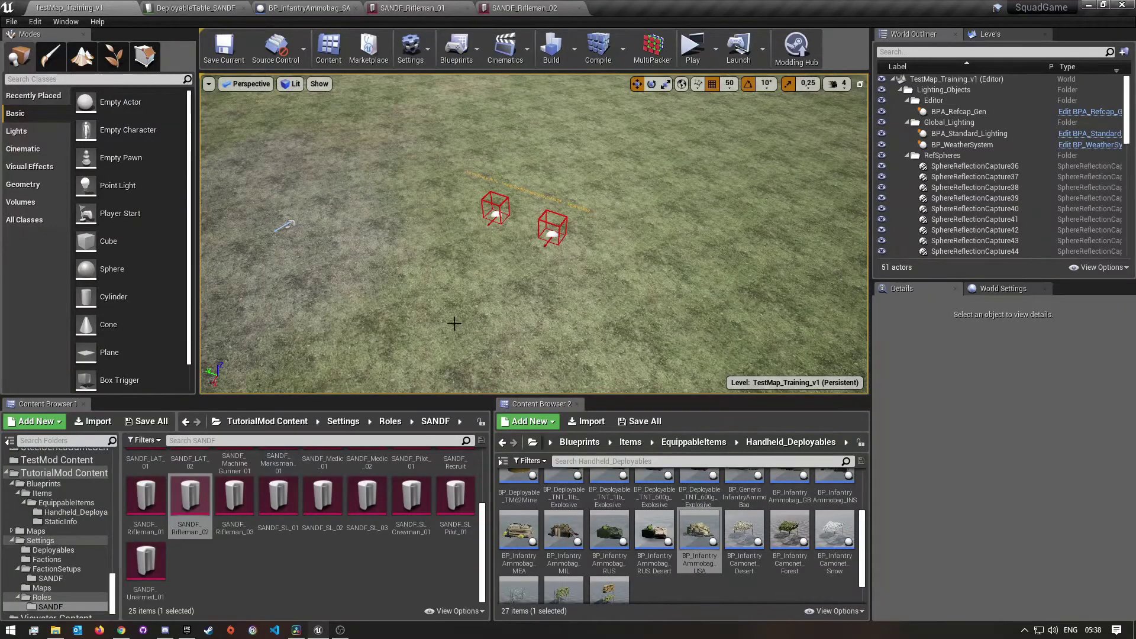
# Open the AmmoBag_SANDF data asset from TutorialMod's Settings/Deployables folder and check its deployable version settings.
pyautogui.click(324, 7)
pyautogui.hotkey('alt', 'Left')
pyautogui.hotkey('alt', 'Left')
pyautogui.hotkey('alt', 'Left')
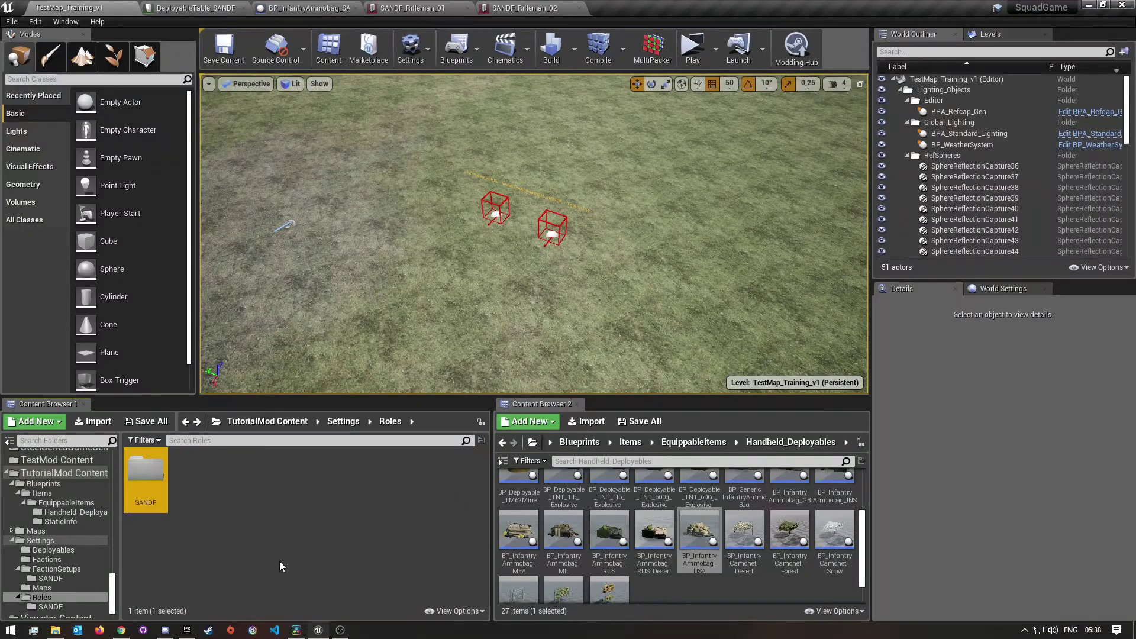
pyautogui.hotkey('alt', 'Left')
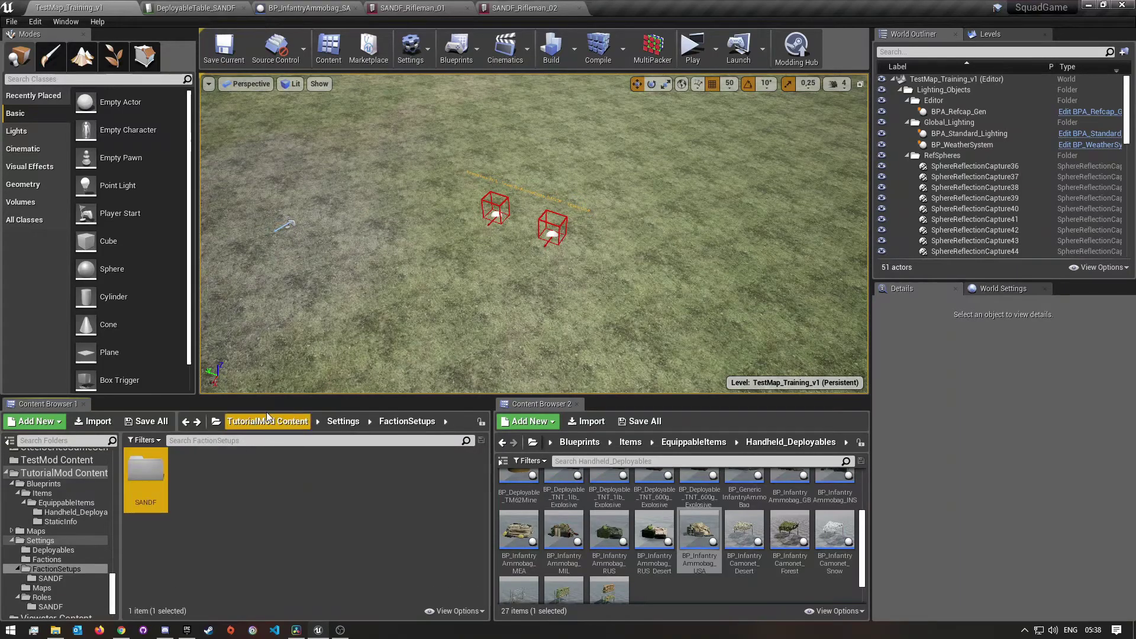
pyautogui.doubleClick(232, 479)
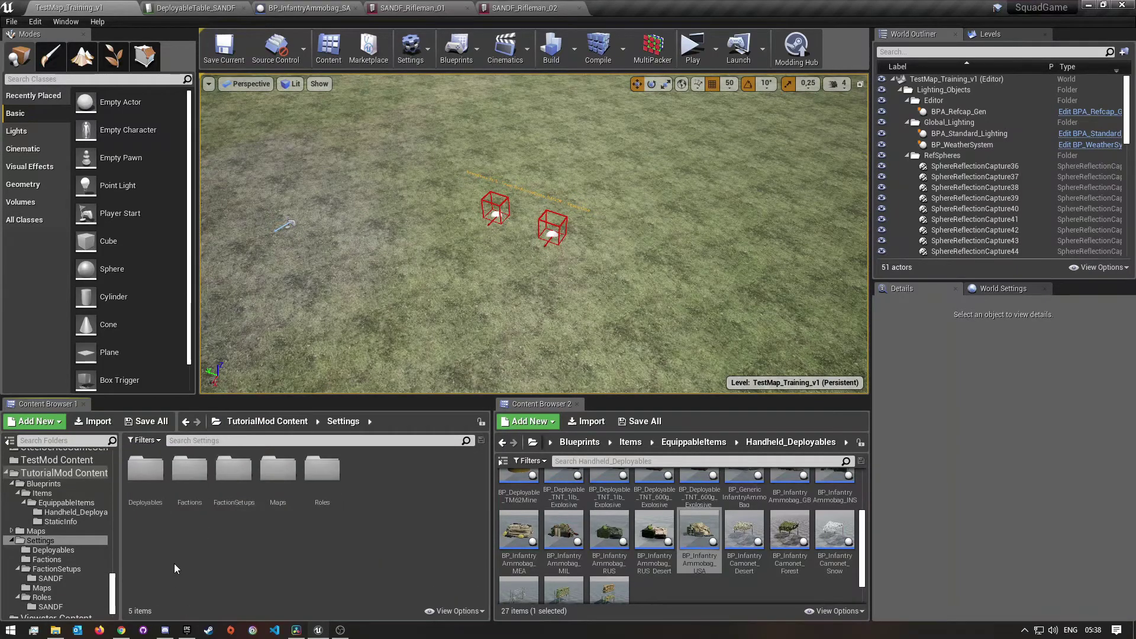
pyautogui.doubleClick(145, 470)
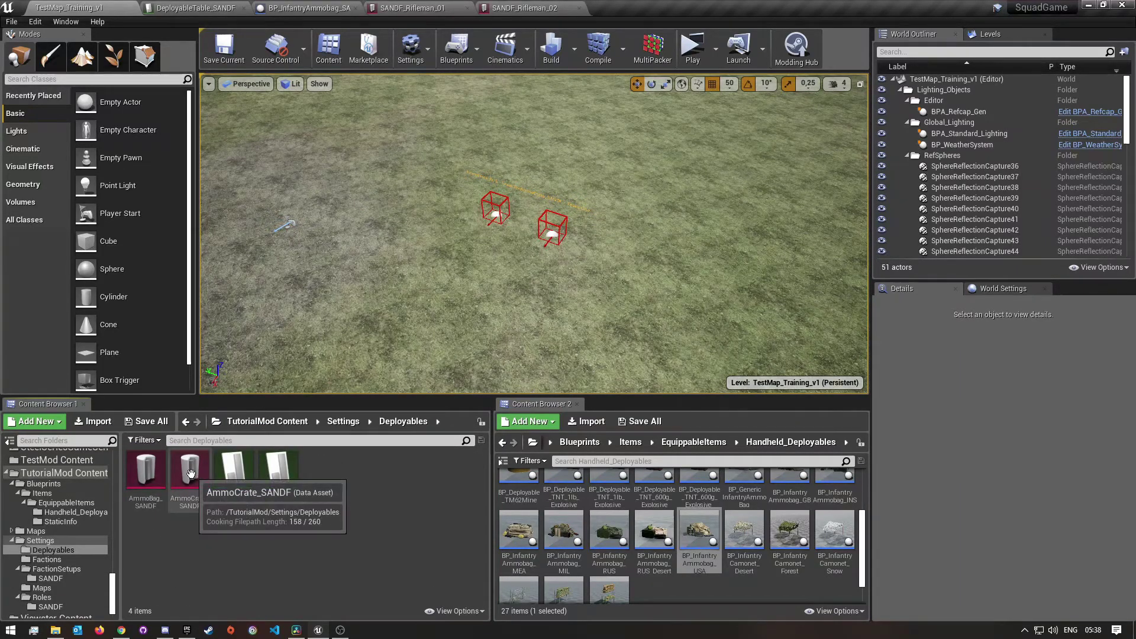
pyautogui.doubleClick(148, 473)
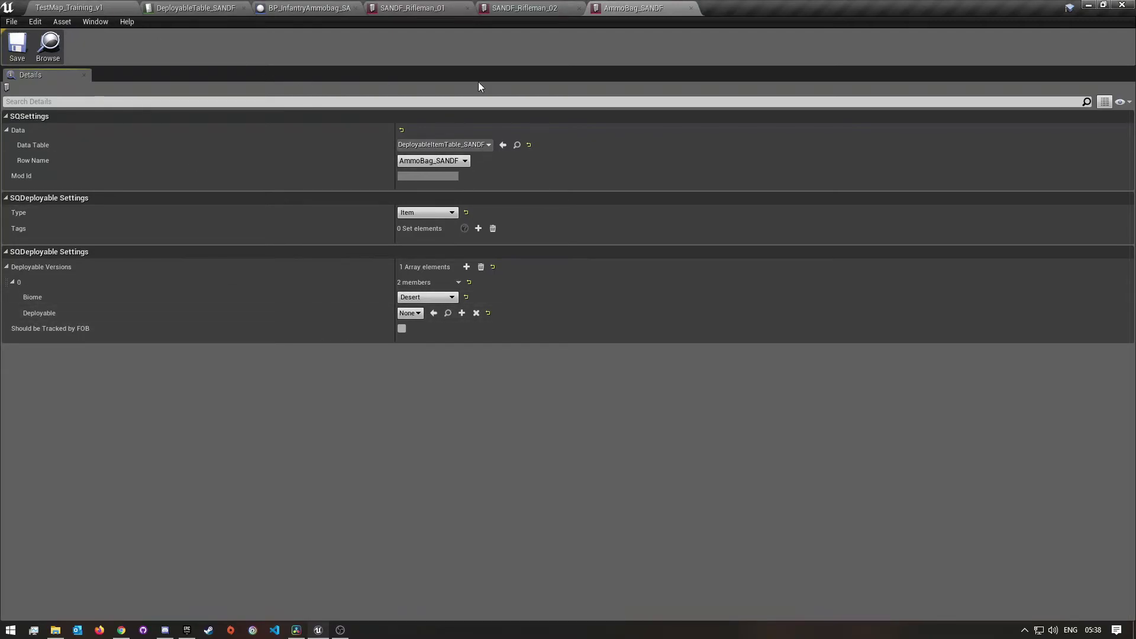
pyautogui.click(114, 6)
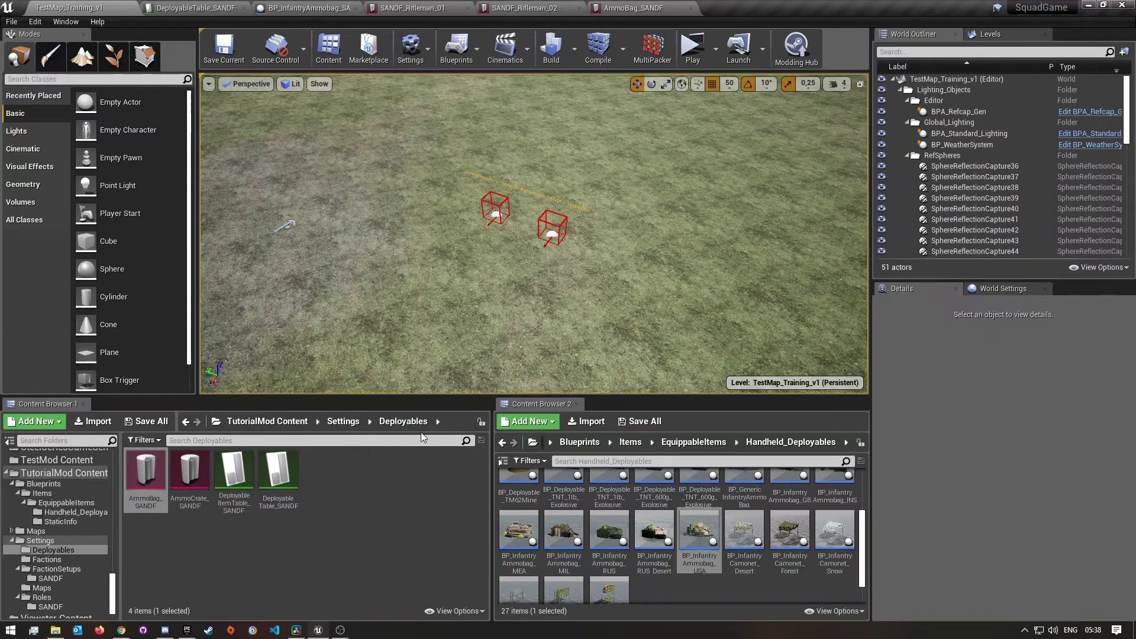
# Set the Desert version's Deployable to BP_InfantryAmmobag_SANDF in the AmmoBag_SANDF data asset and save the asset.
pyautogui.click(150, 478)
pyautogui.doubleClick(150, 478)
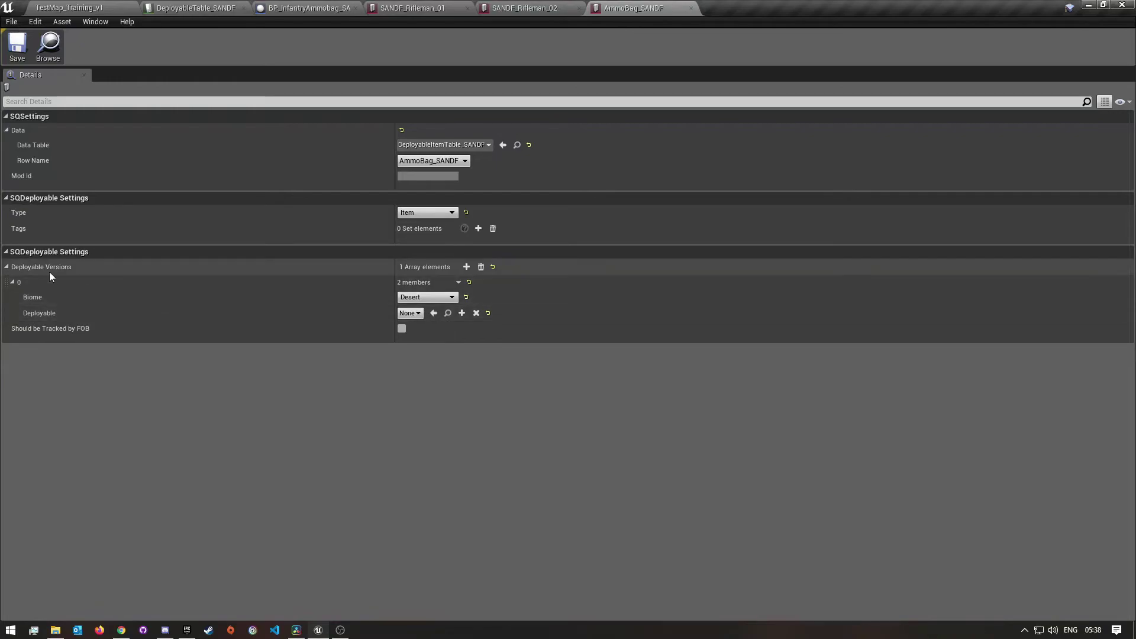
pyautogui.click(410, 313)
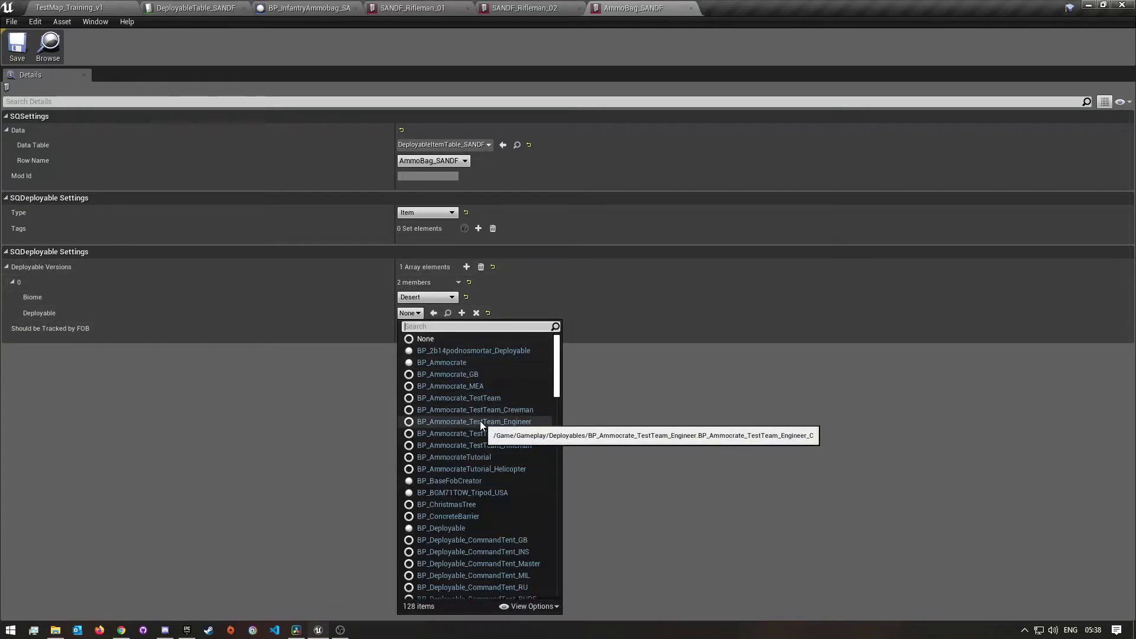
pyautogui.write('SAND')
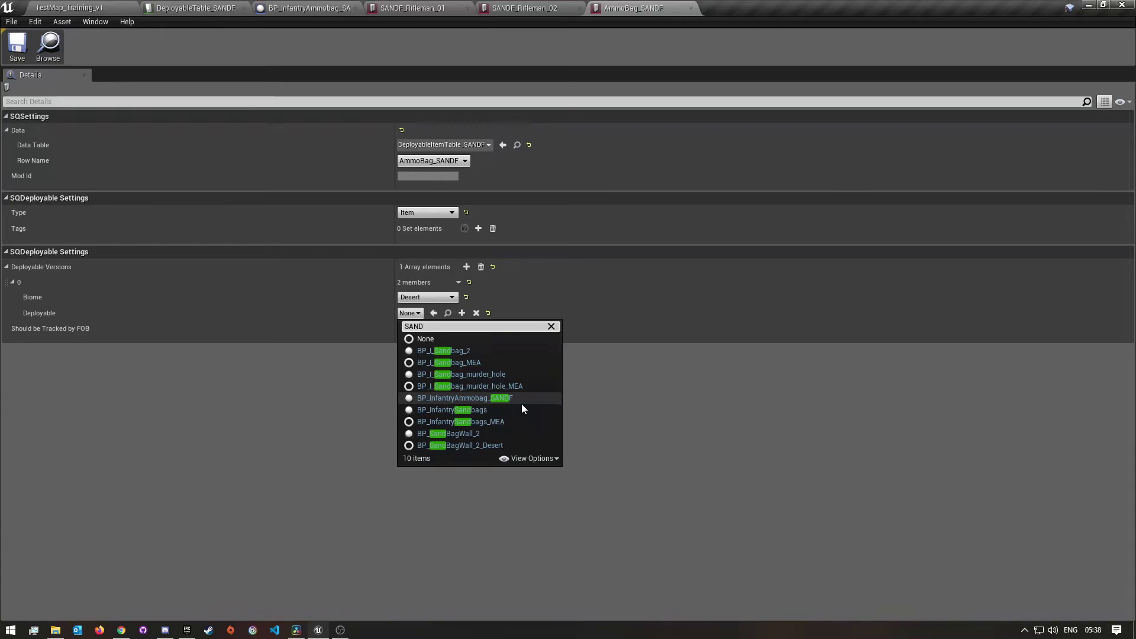
pyautogui.click(442, 398)
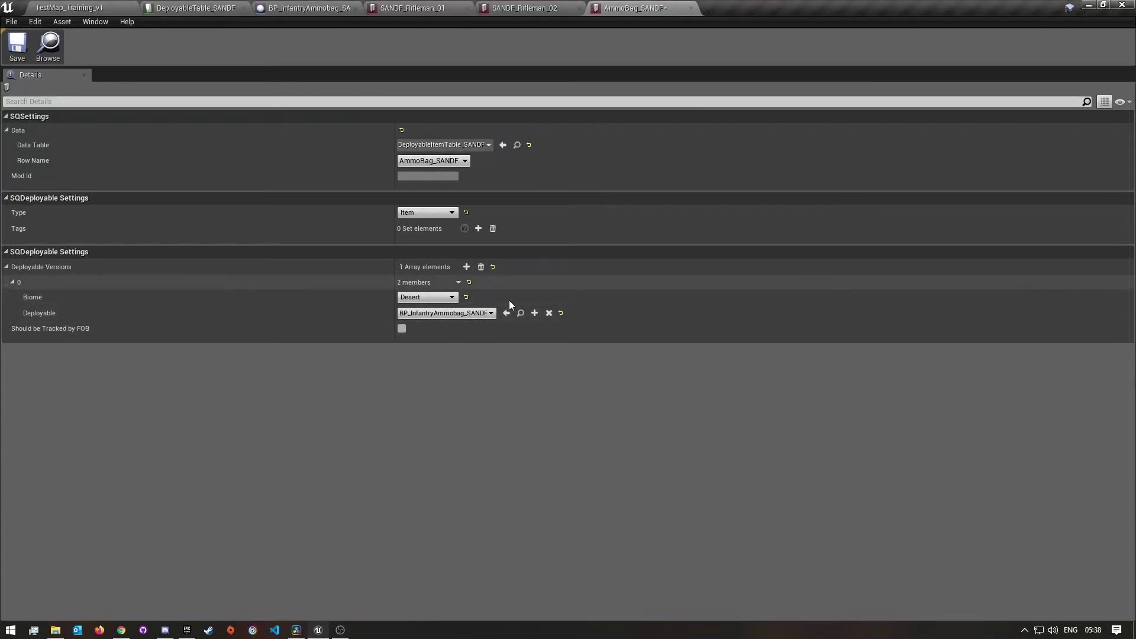
pyautogui.click(24, 59)
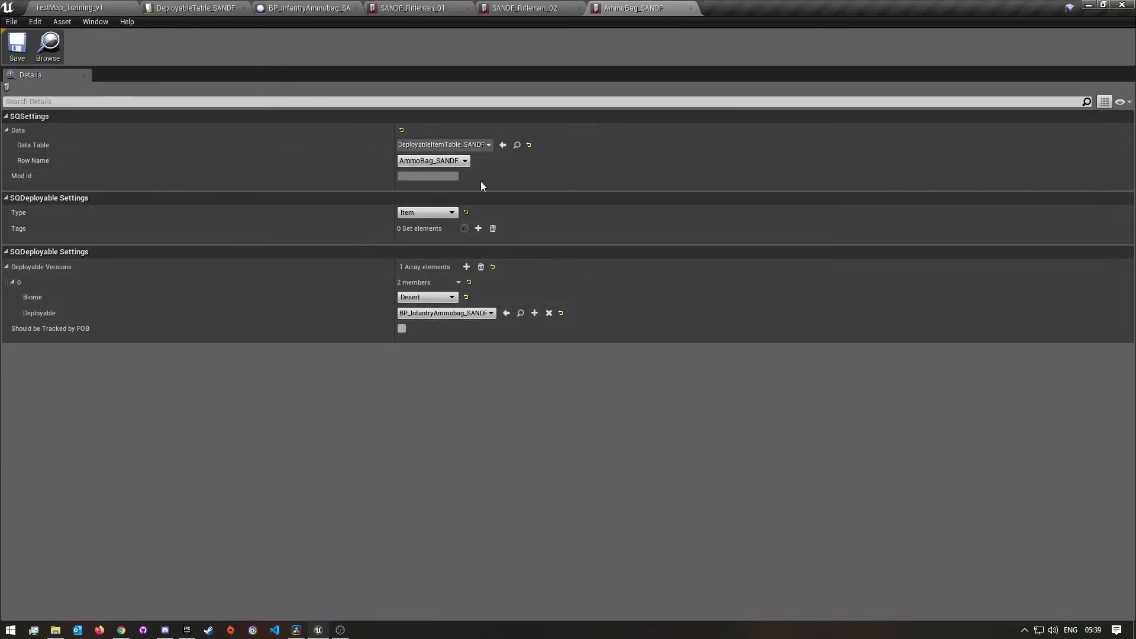
# Start a maximized standalone game preview, join the South African National Defence Force, and spawn at Main Base as a Rifleman.
pyautogui.click(89, 7)
pyautogui.click(692, 48)
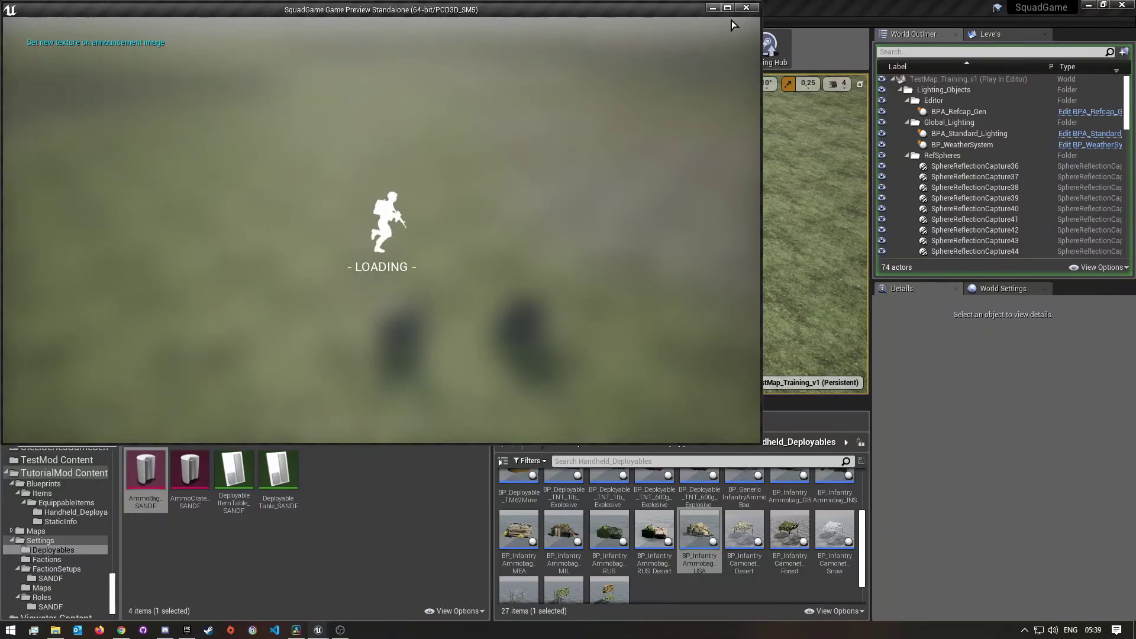
pyautogui.press('super')
pyautogui.click(727, 8)
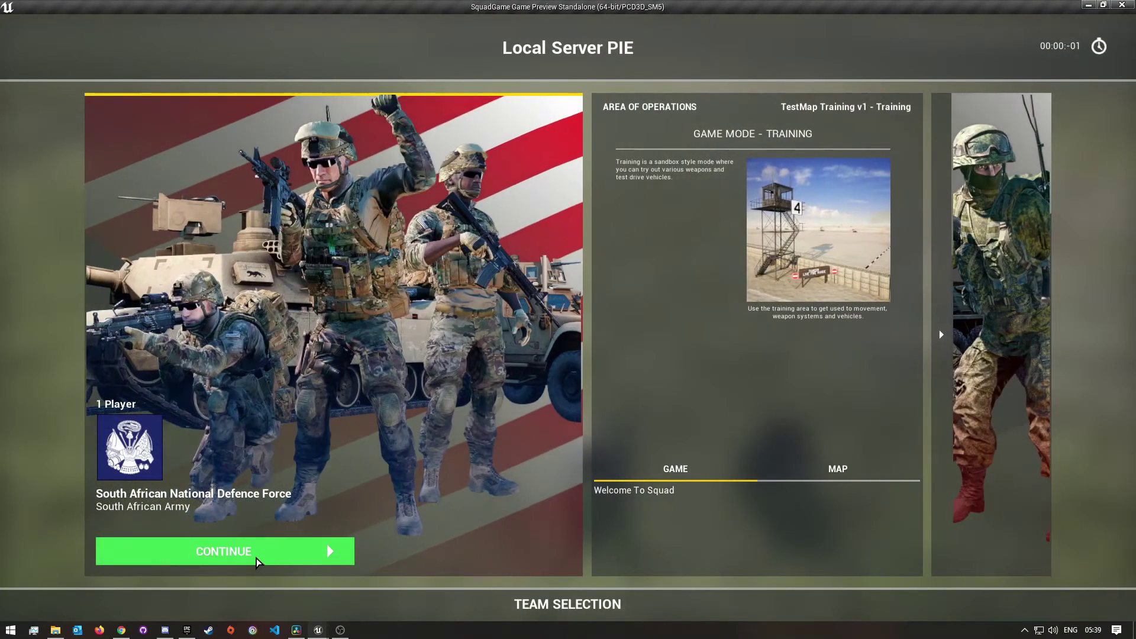
pyautogui.click(258, 559)
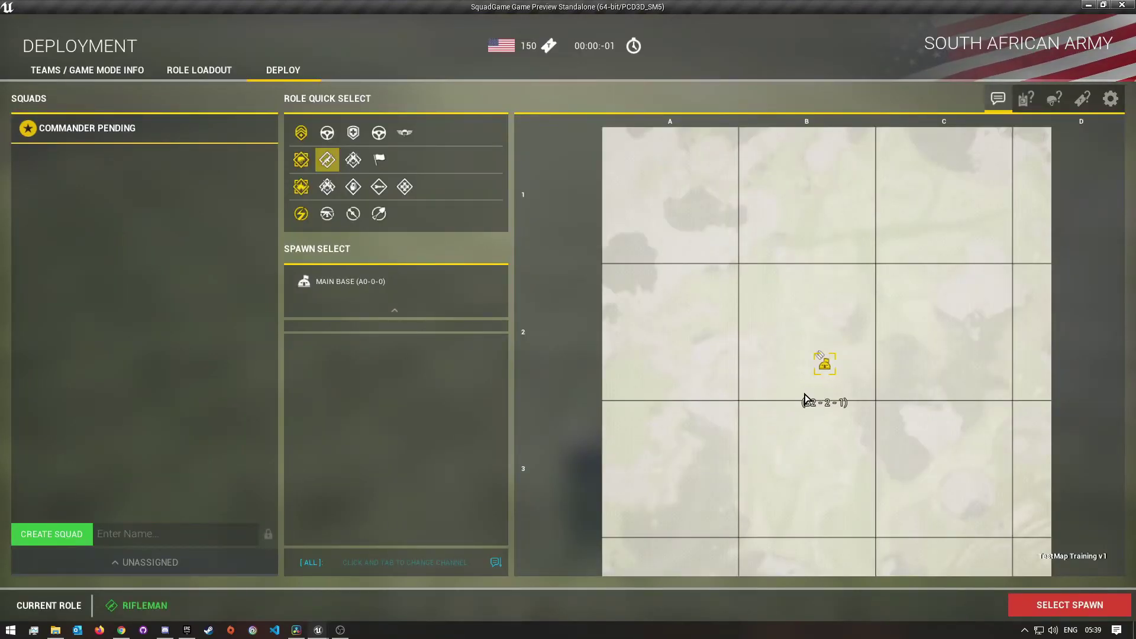
pyautogui.click(822, 362)
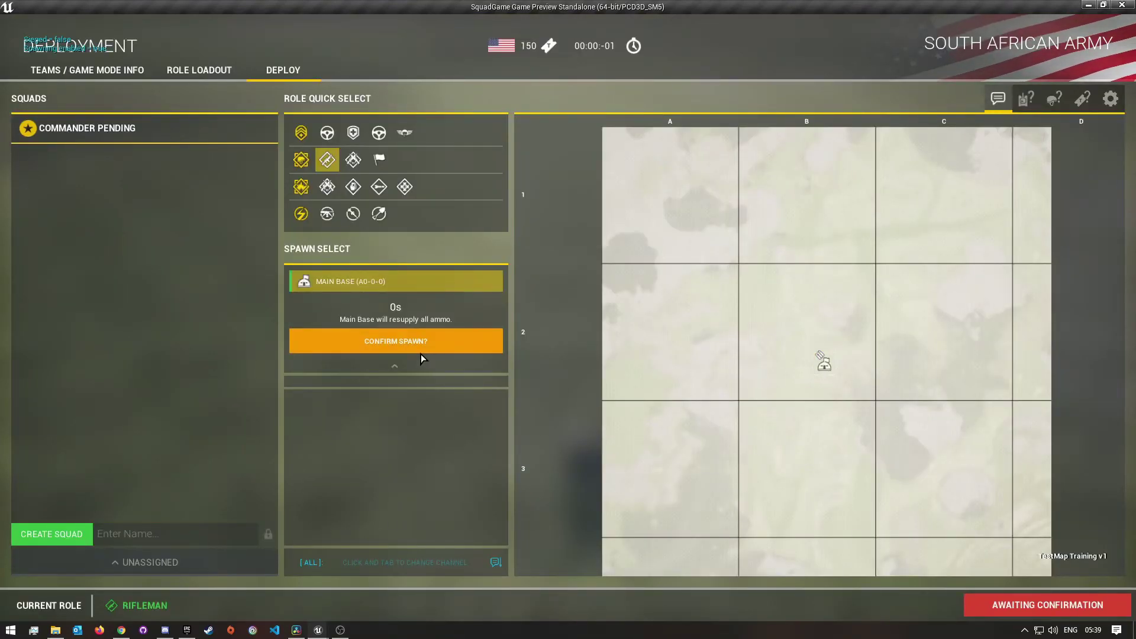
pyautogui.click(421, 351)
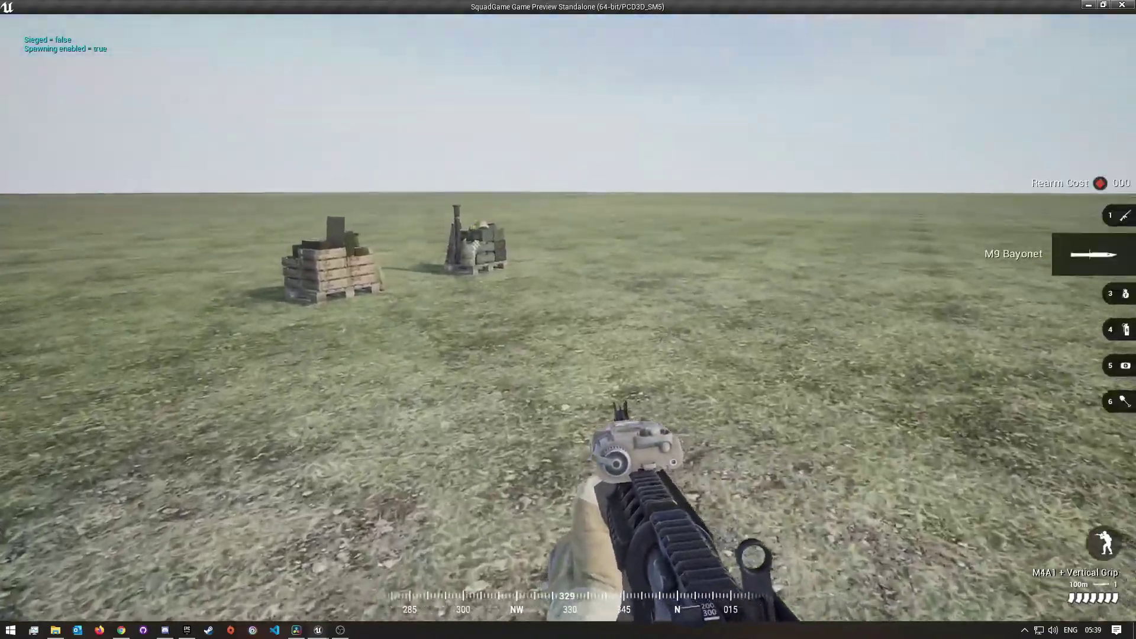
# Walk up to the supply crates, equip the SANDF Ammo Bag, and deploy it on the ground beside them.
pyautogui.press('w')
pyautogui.press('4')
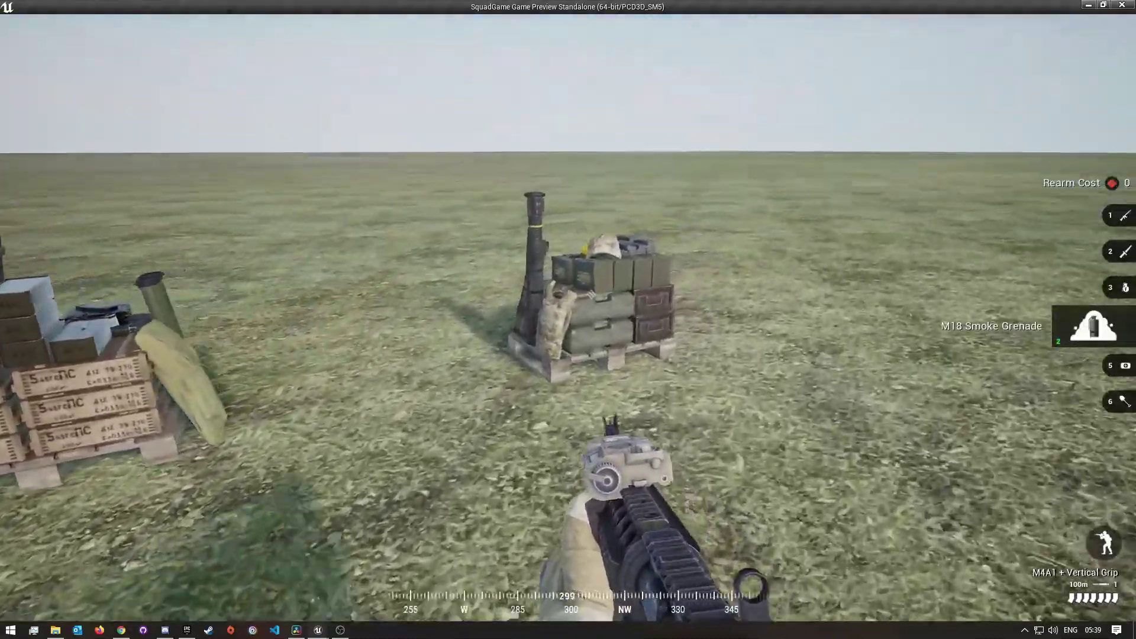
pyautogui.press('5')
pyautogui.press('5')
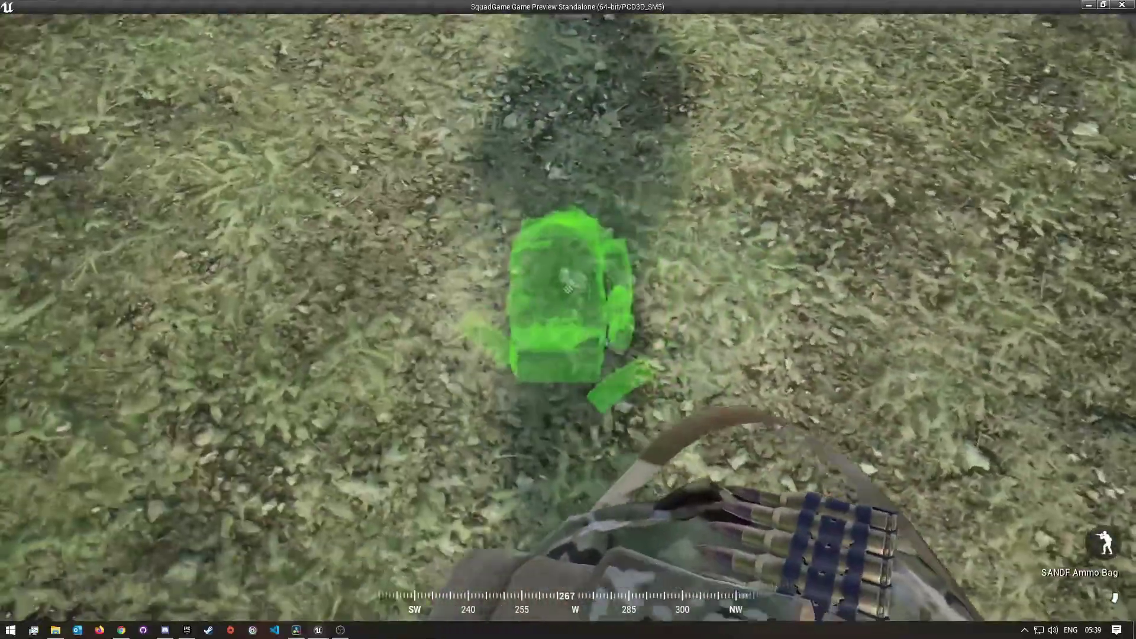
pyautogui.click(568, 319)
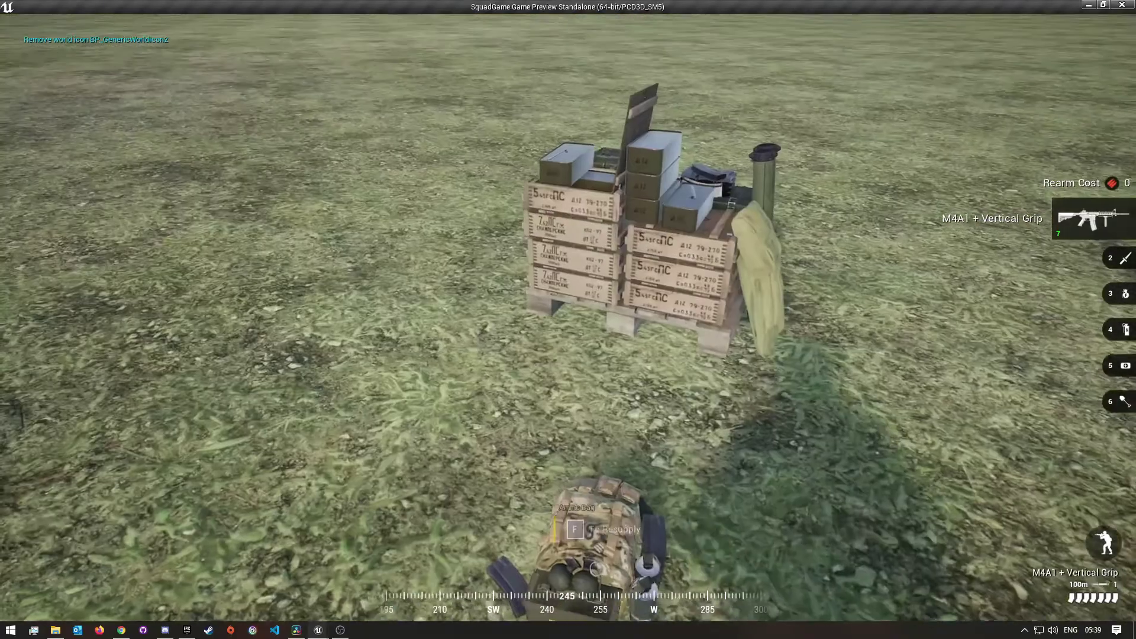
# Check the deployed ammo bag's rearm options, pack the bag up, and end the game preview.
pyautogui.press('f')
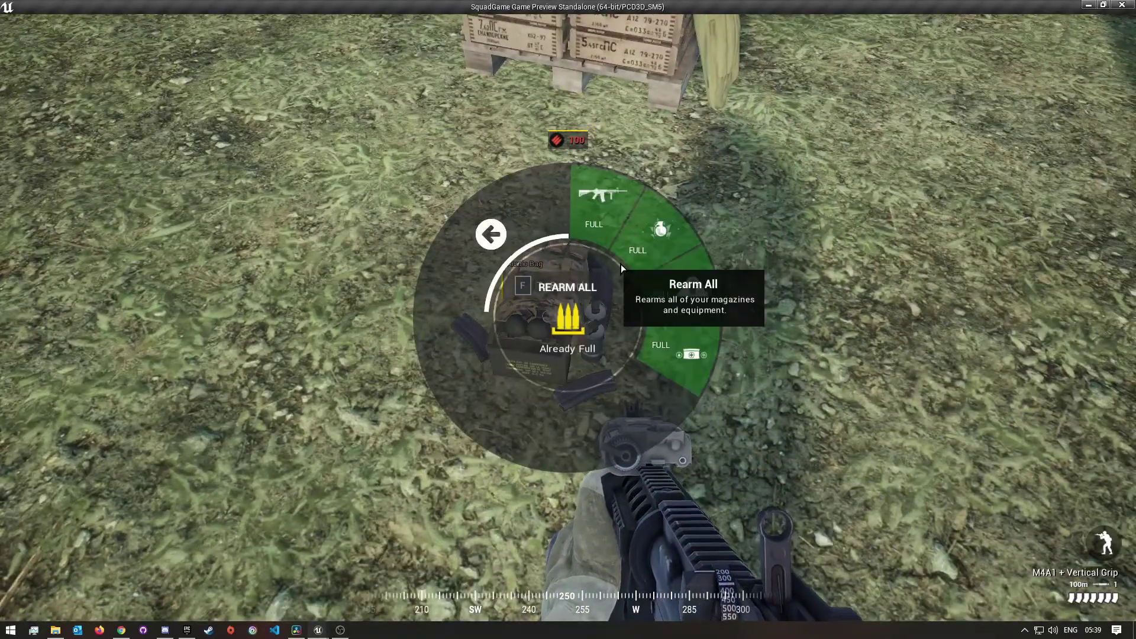
pyautogui.rightClick(658, 431)
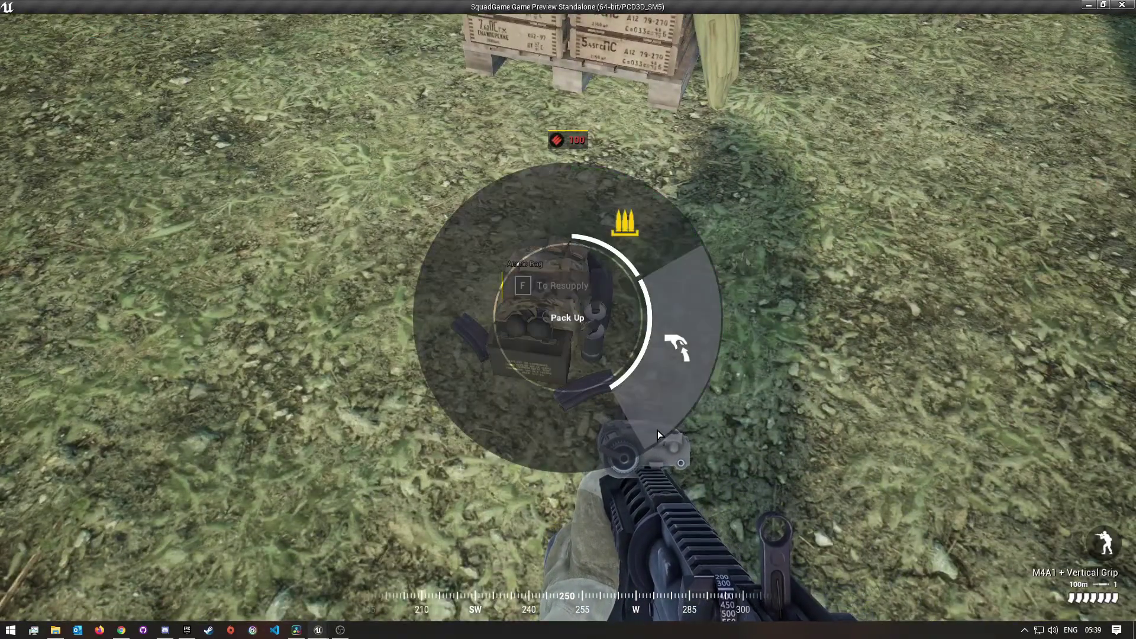
pyautogui.click(694, 363)
pyautogui.press('d')
pyautogui.press('Escape')
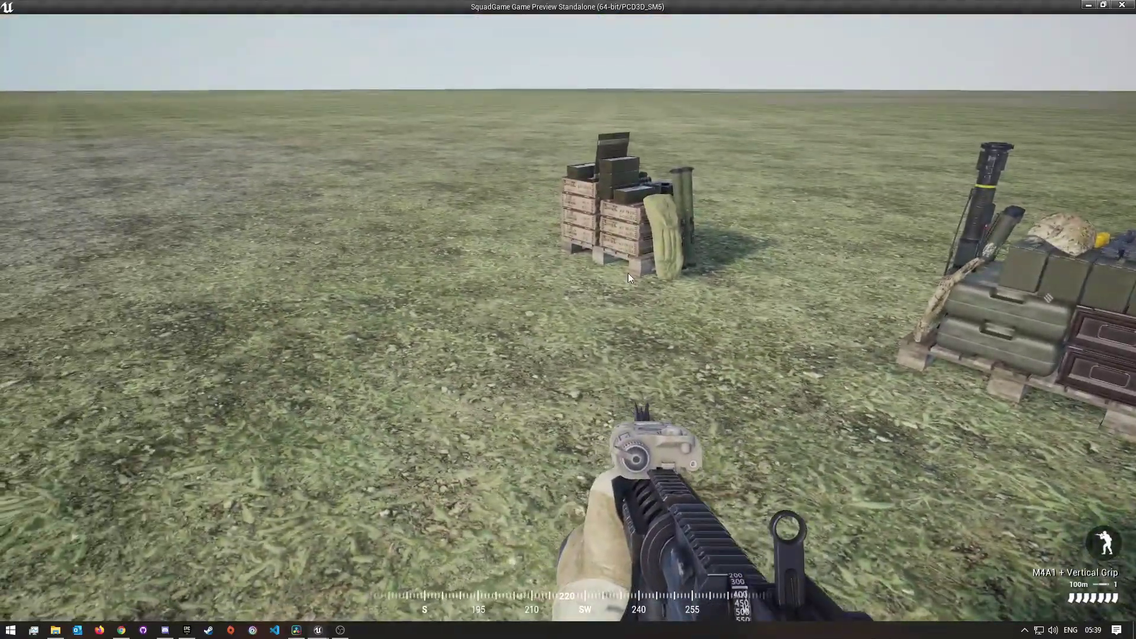
pyautogui.click(675, 258)
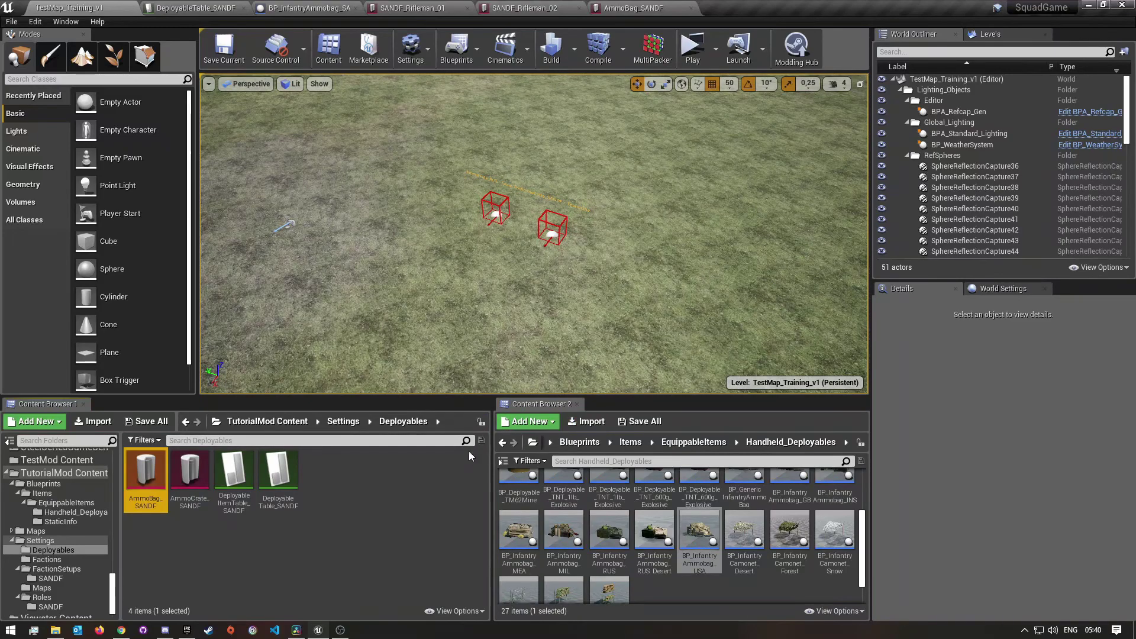
pyautogui.moveTo(491, 408); pyautogui.dragTo(464, 445)
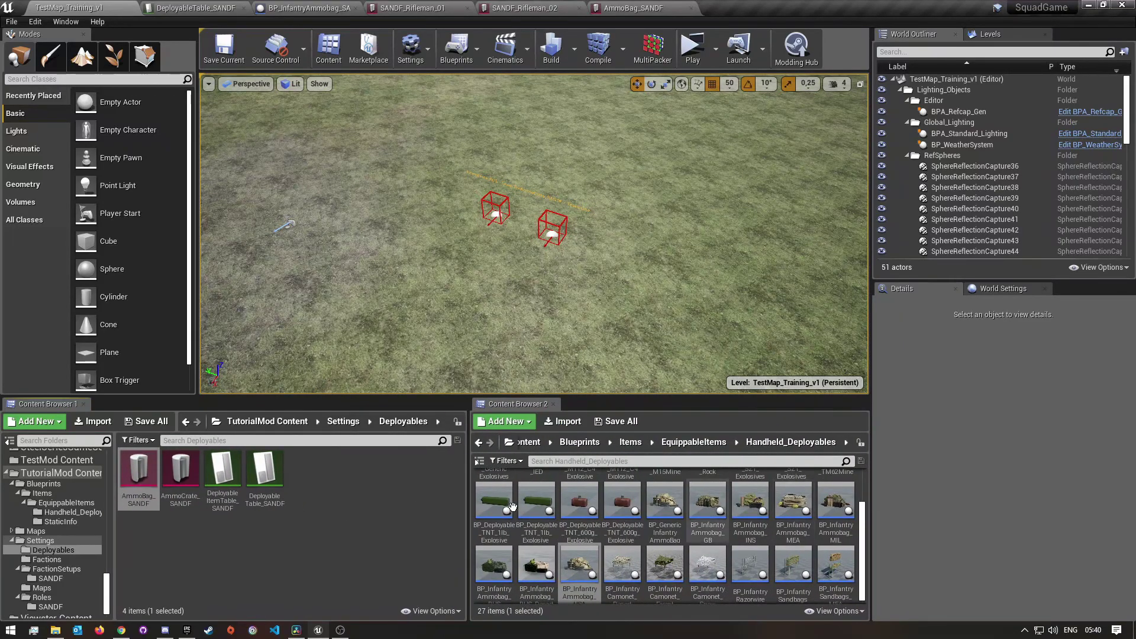
pyautogui.moveTo(466, 462); pyautogui.dragTo(470, 464)
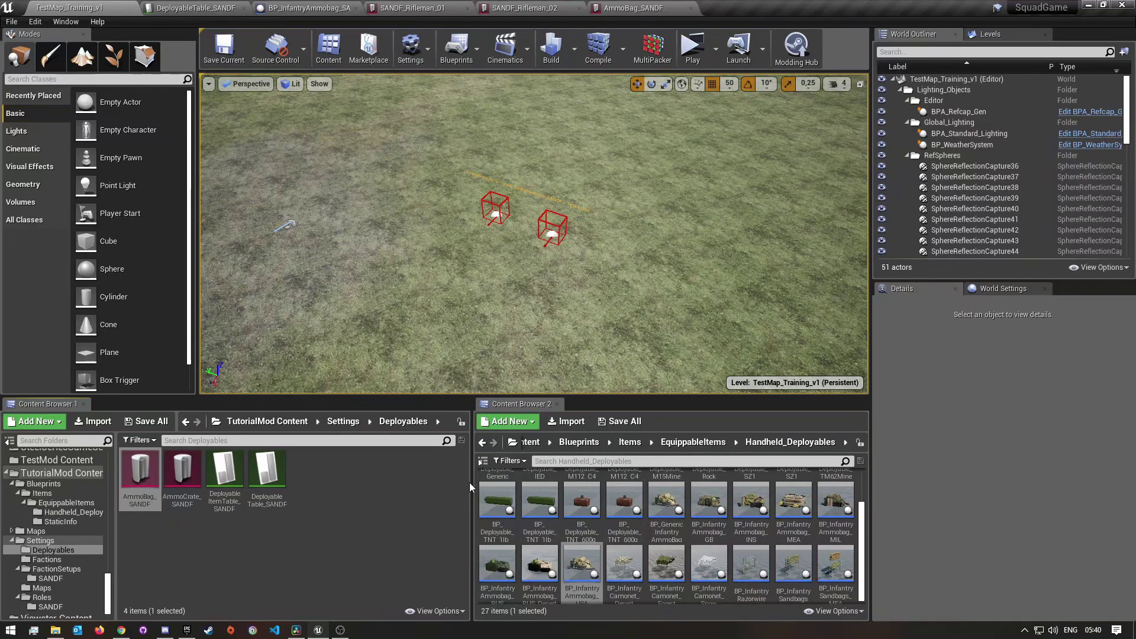